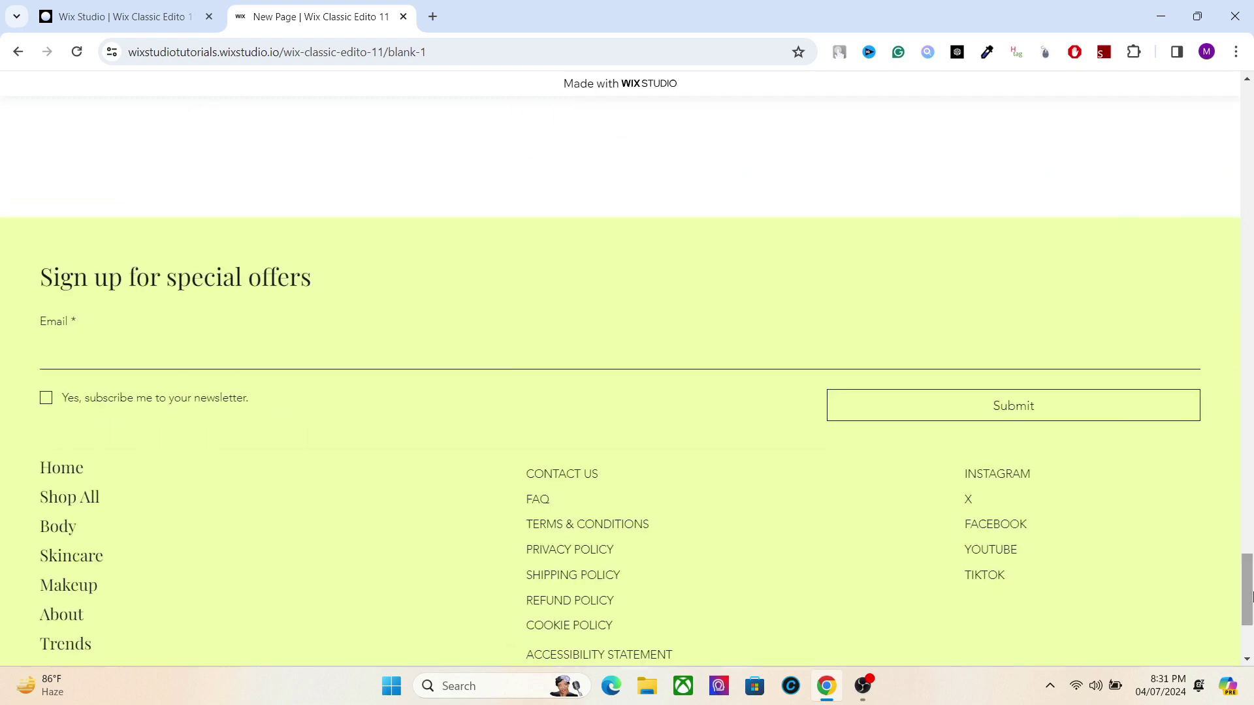
Return to the site editor and add a new page named Tutorial
{"action": "left_click", "coordinate": [124, 16]}
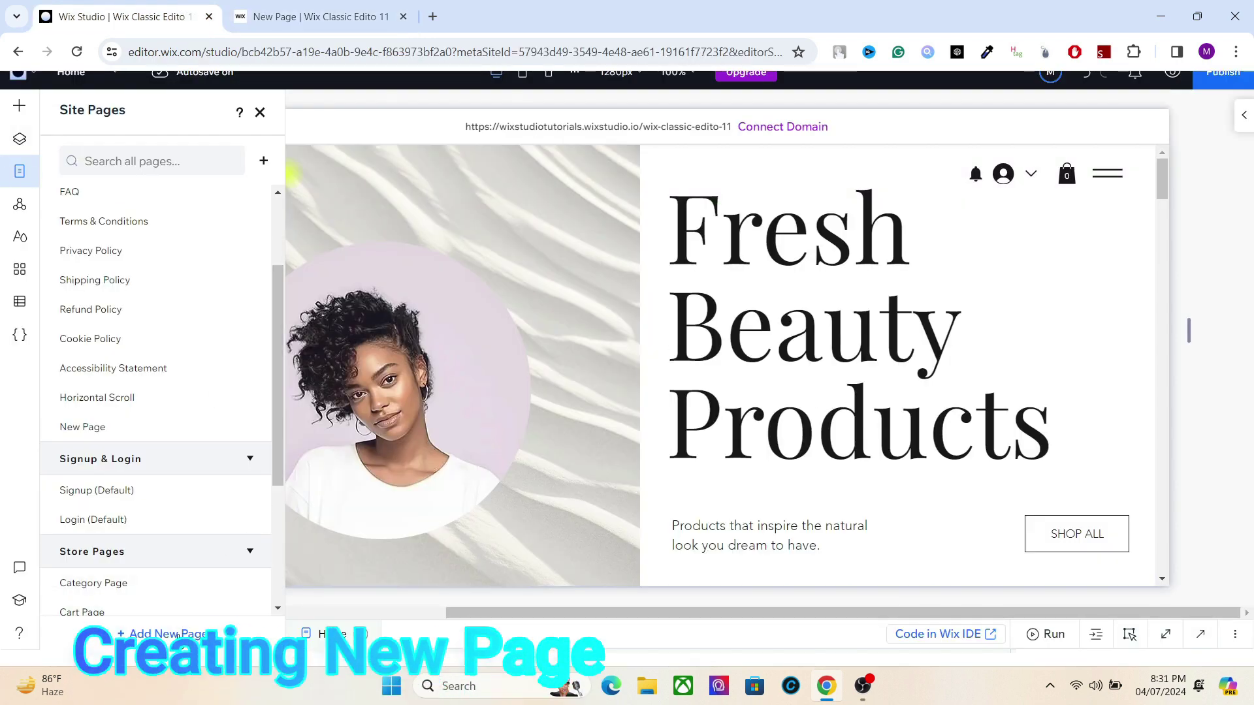
{"action": "left_click", "coordinate": [166, 633]}
{"action": "left_click", "coordinate": [111, 223]}
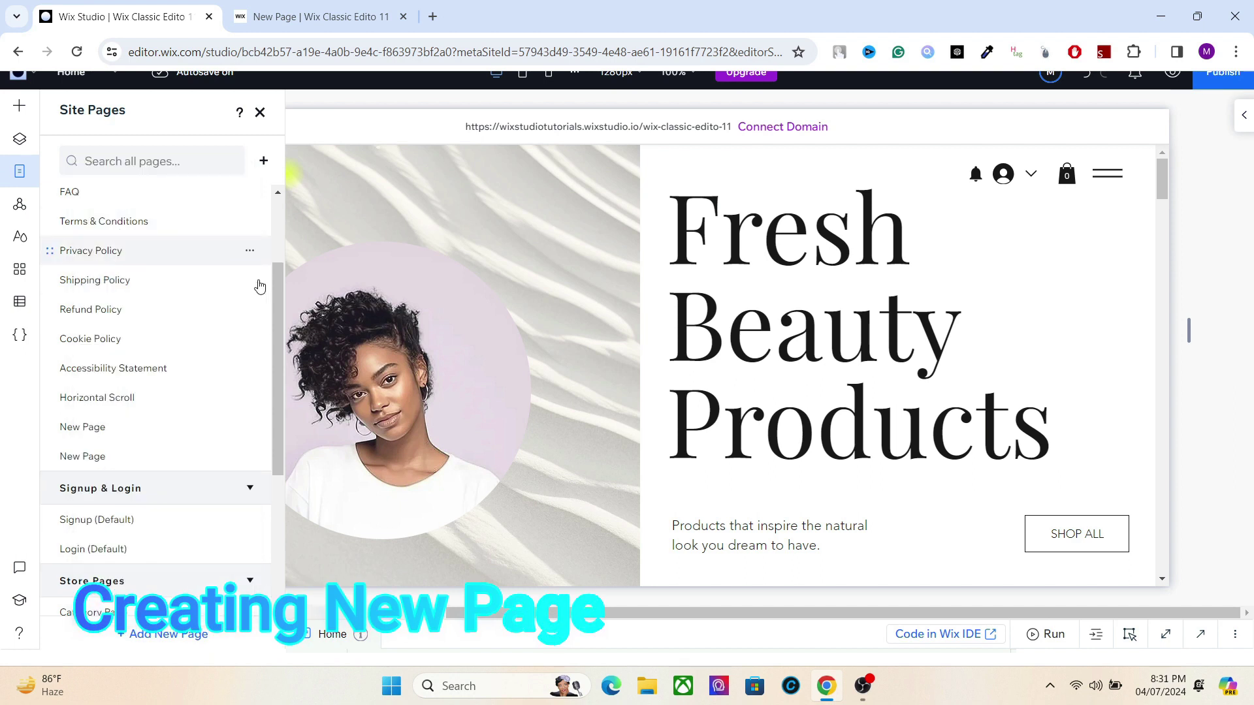
{"action": "type", "text": "Tutorial"}
{"action": "key", "text": "Escape"}
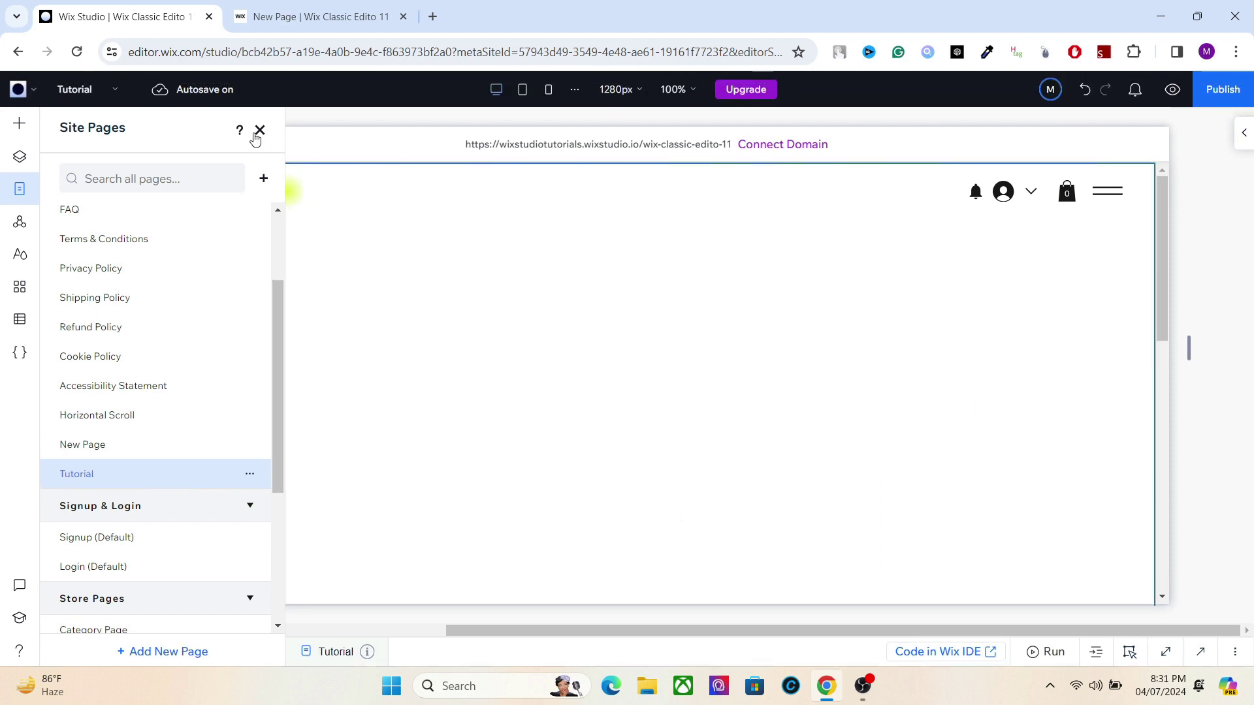
{"action": "left_click", "coordinate": [259, 131]}
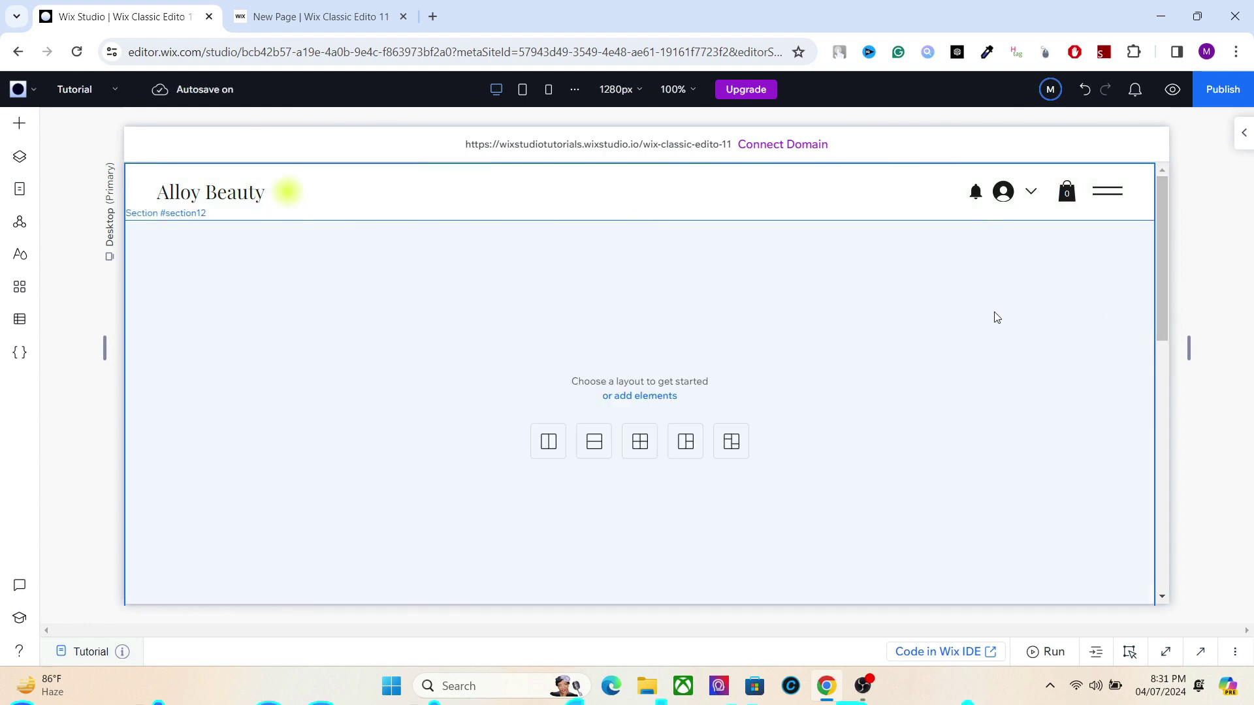
Set the blank section's background to the dark purple theme colour #5F5673
{"action": "left_click", "coordinate": [997, 317]}
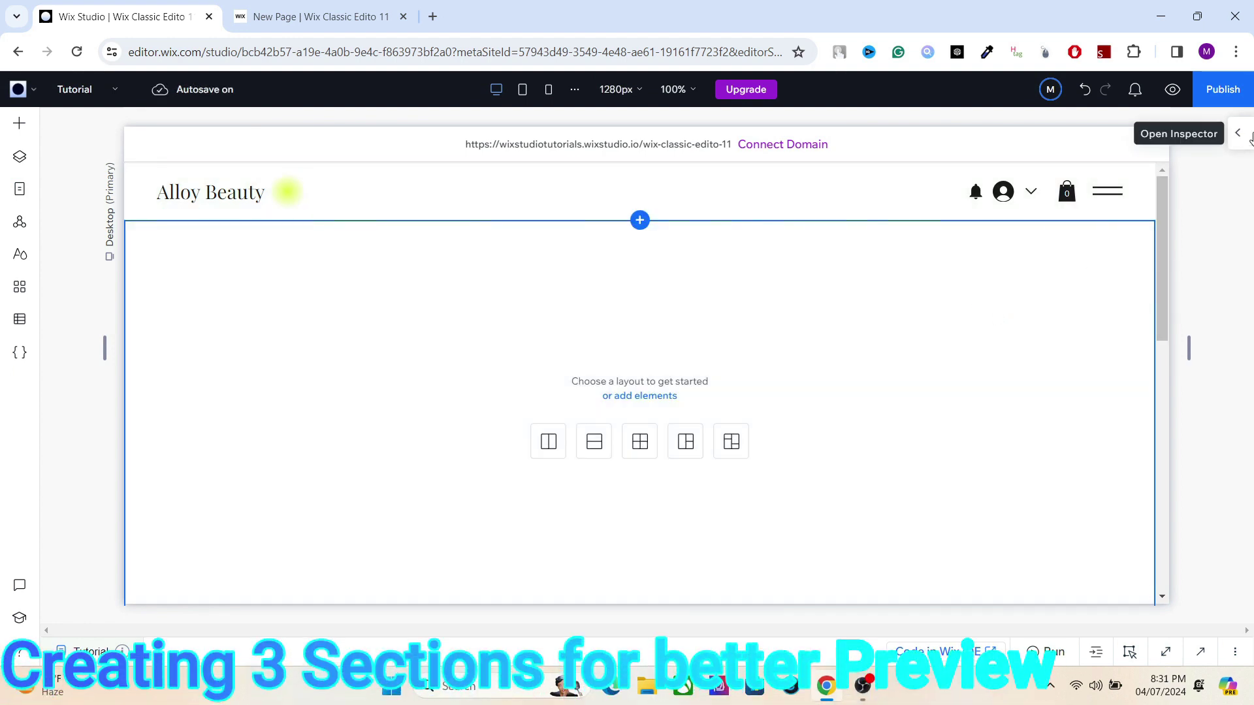
{"action": "left_click", "coordinate": [1244, 132]}
{"action": "left_click", "coordinate": [1073, 435]}
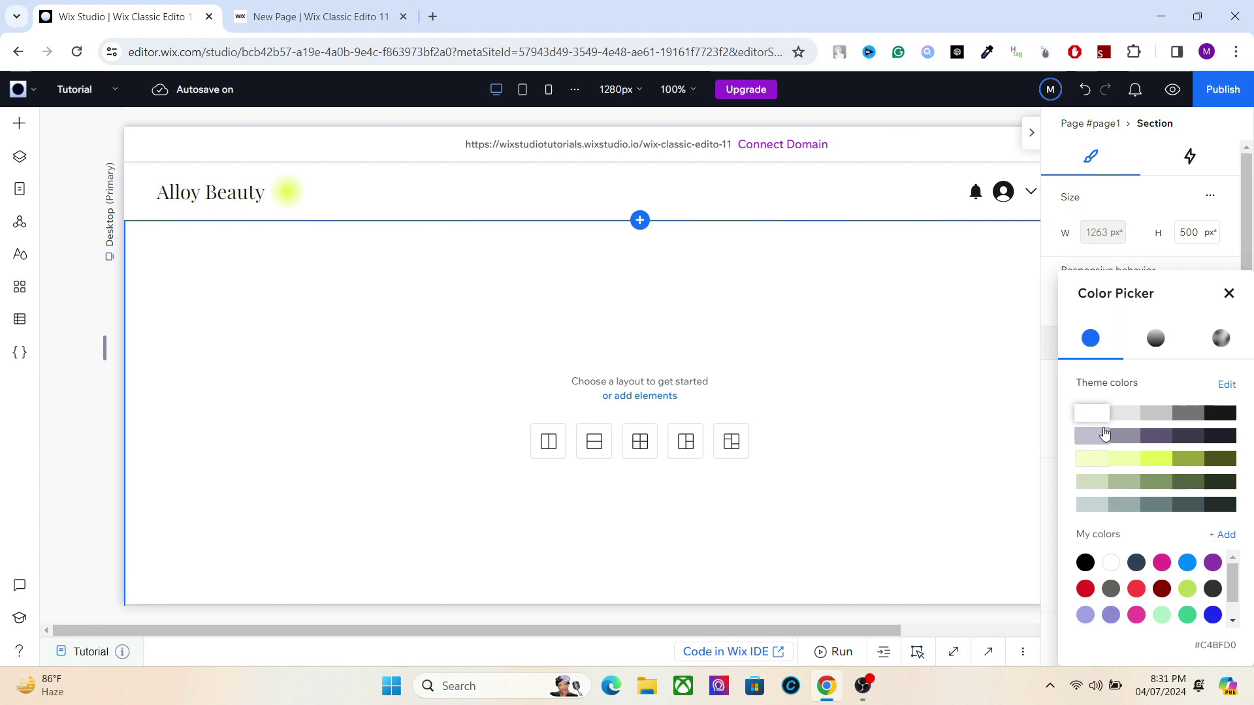
{"action": "left_click", "coordinate": [1164, 436]}
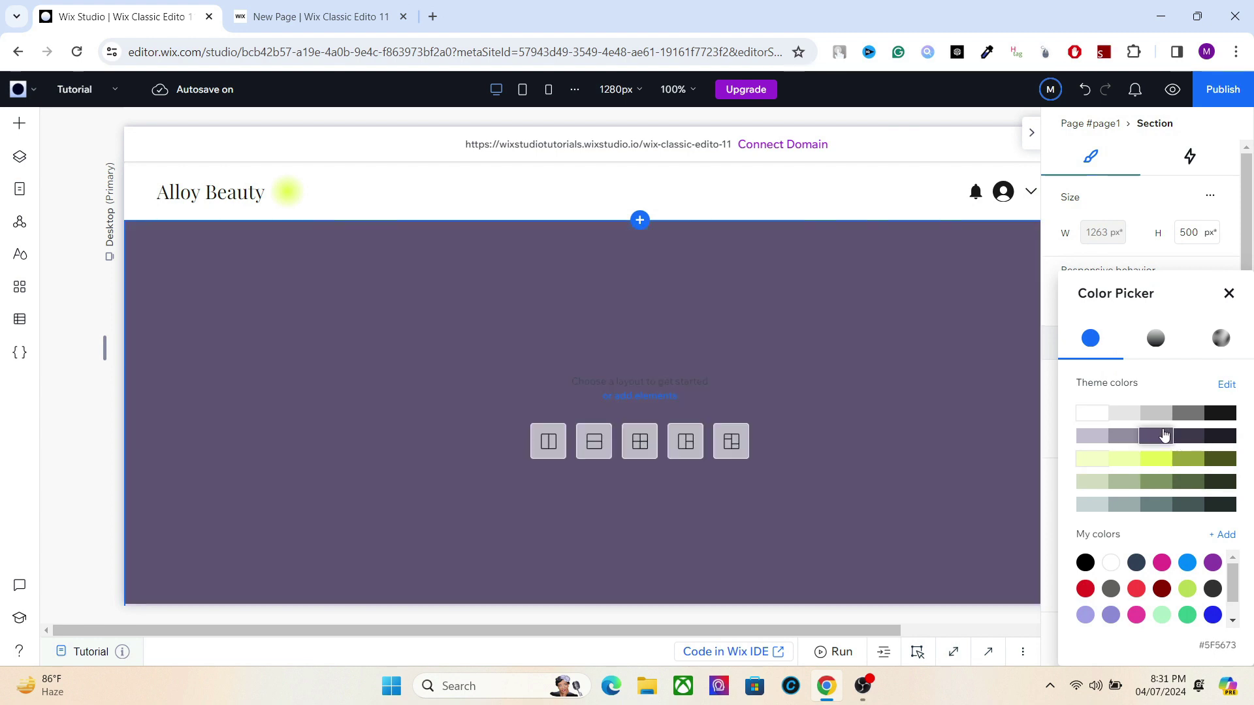
{"action": "left_click", "coordinate": [1032, 135]}
{"action": "left_click", "coordinate": [1032, 135]}
Add two more blank sections beneath the purple section
{"action": "left_click_drag", "start_coordinate": [1161, 319], "coordinate": [1058, 392]}
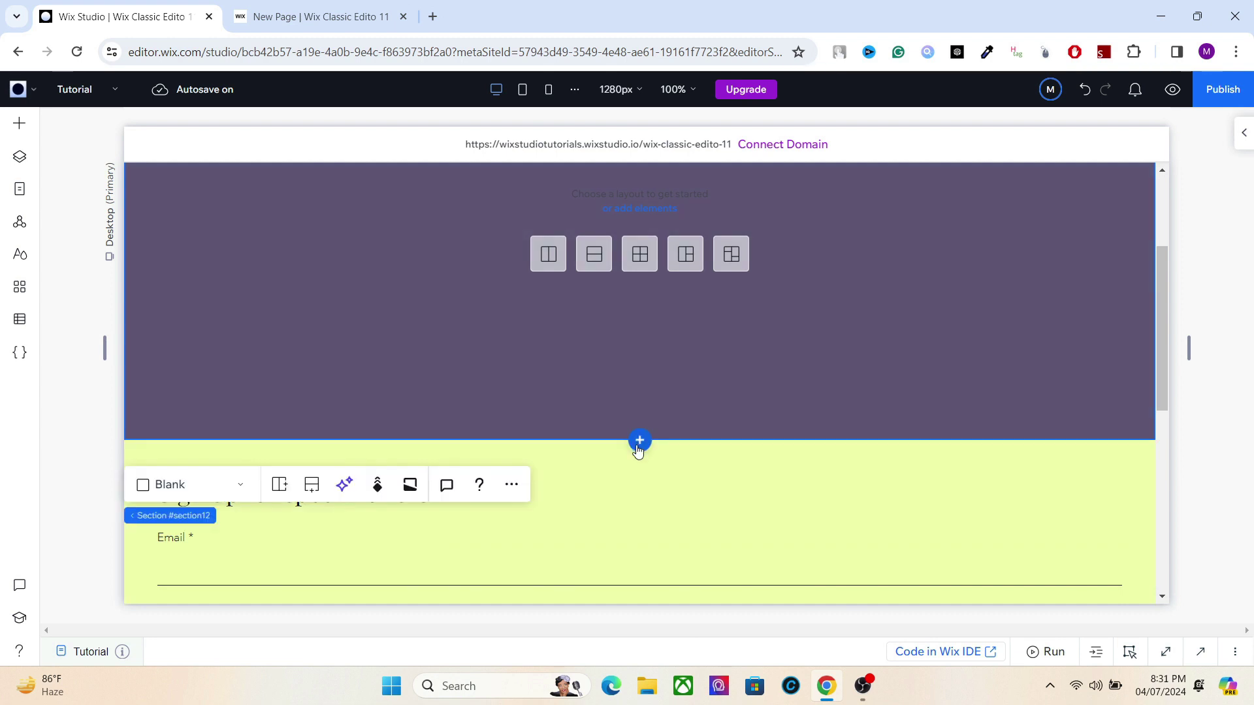
{"action": "left_click", "coordinate": [638, 445]}
{"action": "left_click_drag", "start_coordinate": [1160, 315], "coordinate": [1162, 379]}
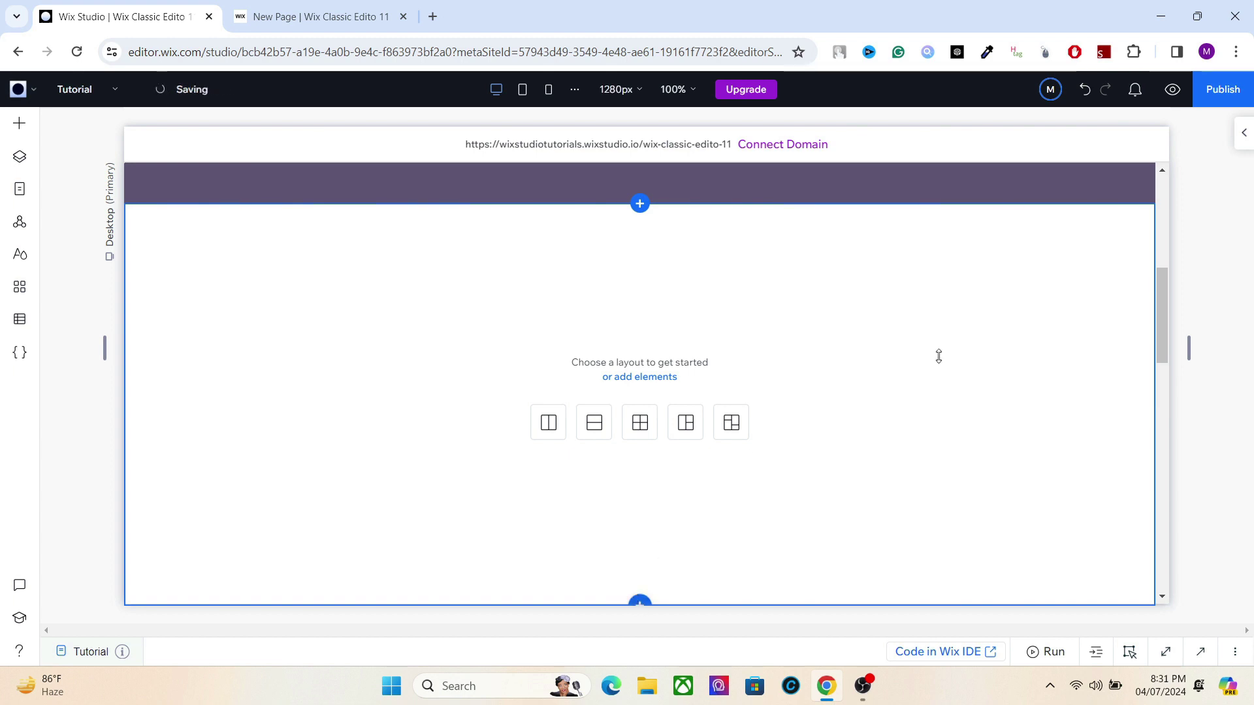
{"action": "scroll", "coordinate": [1033, 451], "scroll_direction": "down", "scroll_amount": 5}
Place the Featured Products slideshow repeater on the page below the second section
{"action": "left_click", "coordinate": [14, 126]}
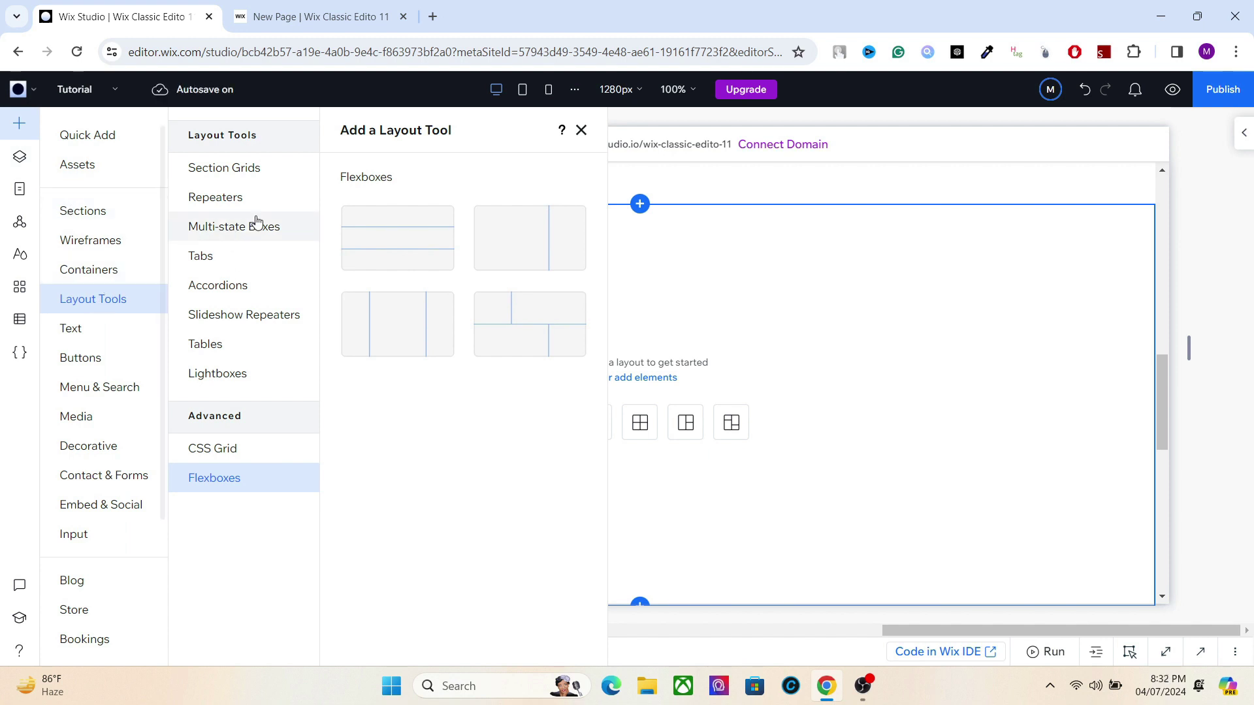
{"action": "left_click", "coordinate": [226, 314]}
{"action": "left_click_drag", "start_coordinate": [372, 288], "coordinate": [503, 261]}
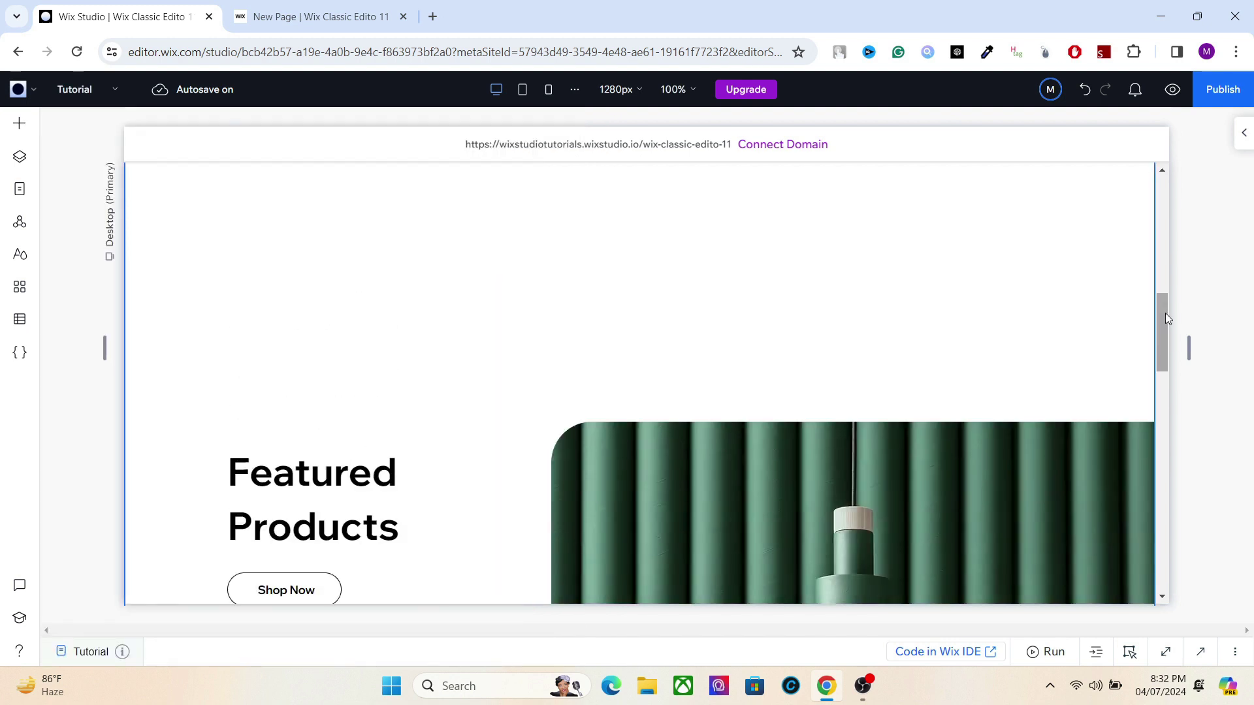
Add an image to the blank section below the purple one and duplicate it three times to form a row
{"action": "left_click_drag", "start_coordinate": [1165, 314], "coordinate": [1162, 278]}
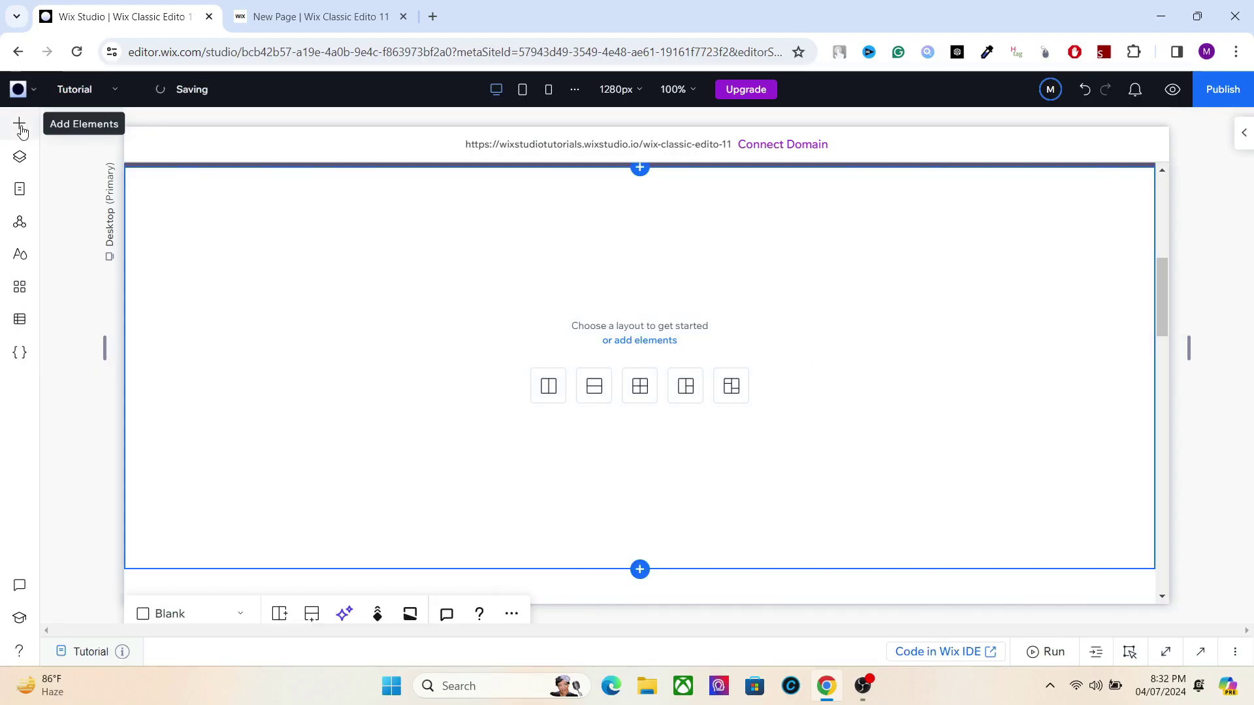
{"action": "left_click", "coordinate": [22, 131]}
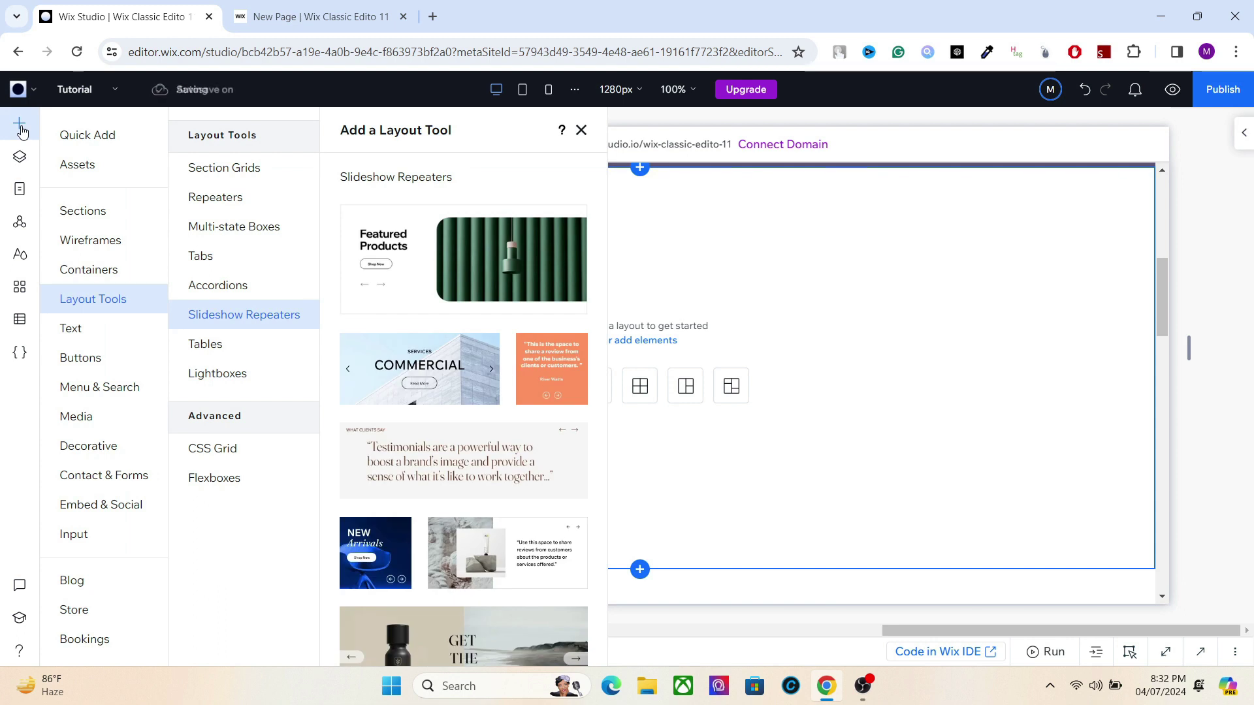
{"action": "left_click", "coordinate": [89, 133]}
{"action": "left_click_drag", "start_coordinate": [224, 211], "coordinate": [1064, 308]}
{"action": "key", "text": "ctrl+d"}
{"action": "key", "text": "ctrl+d"}
{"action": "key", "text": "ctrl+d"}
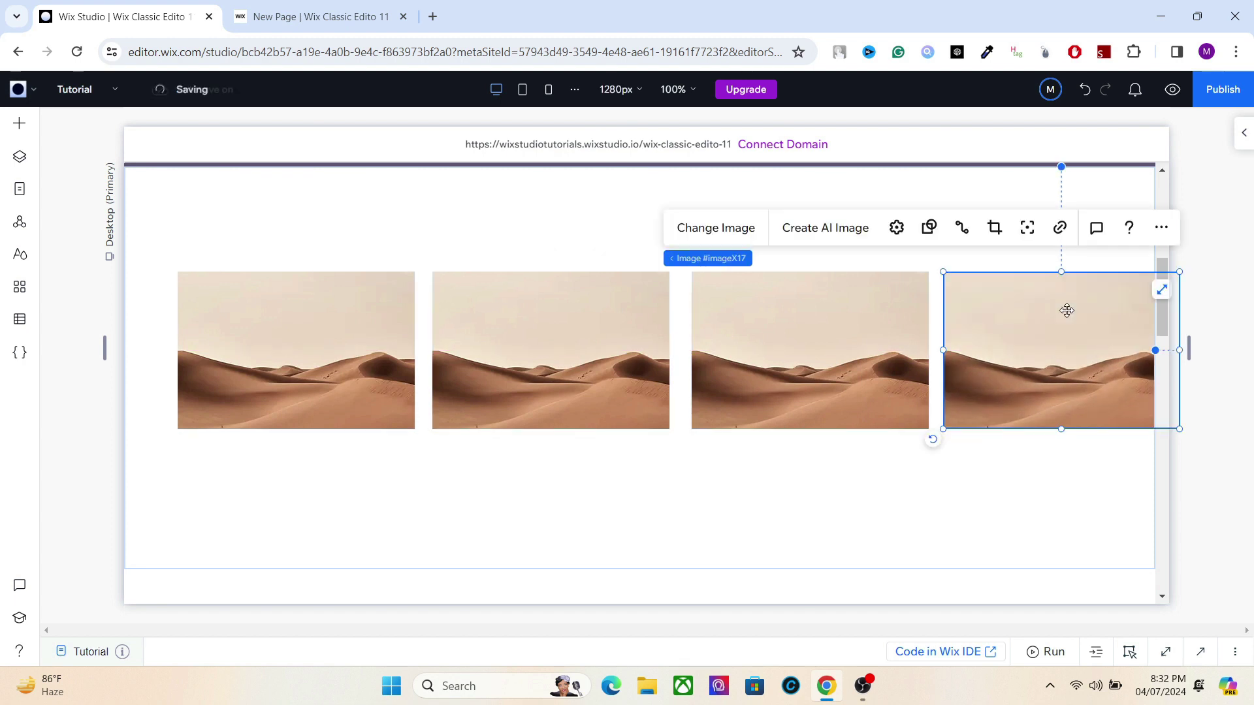
Select all four images in the section and combine them into a horizontal stack
{"action": "left_click", "coordinate": [21, 162]}
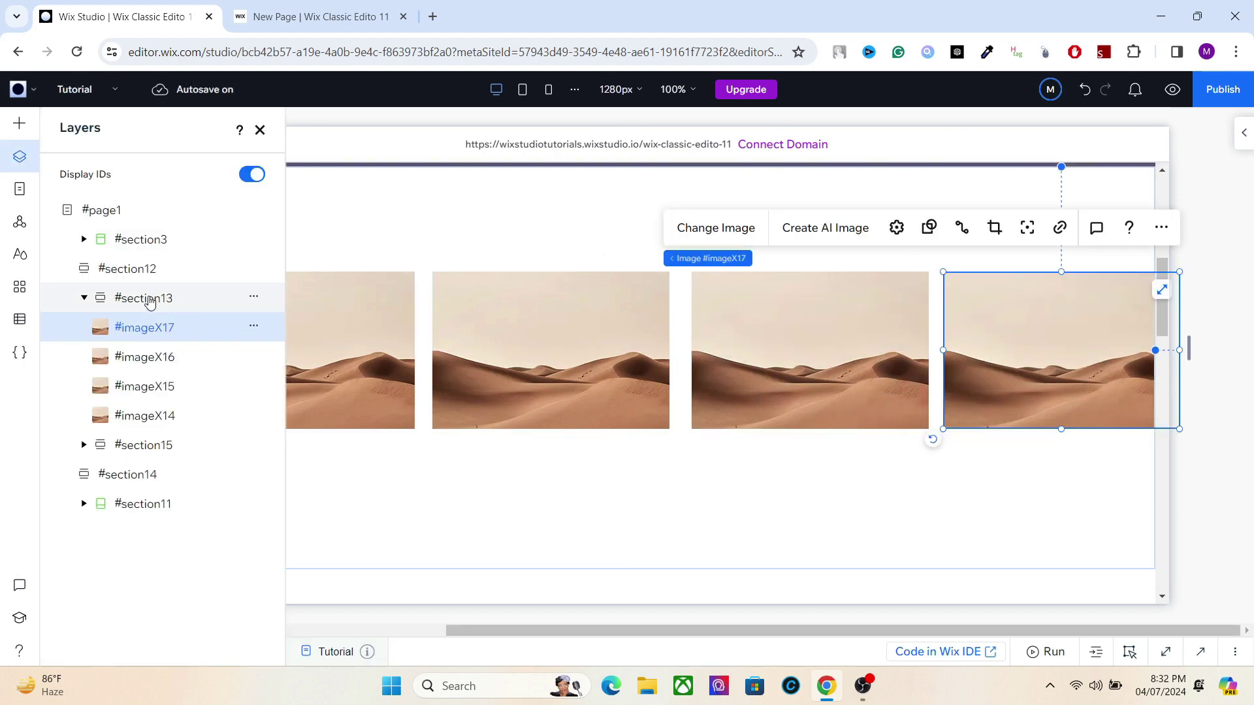
{"action": "left_click", "coordinate": [145, 299]}
{"action": "left_click", "coordinate": [149, 328]}
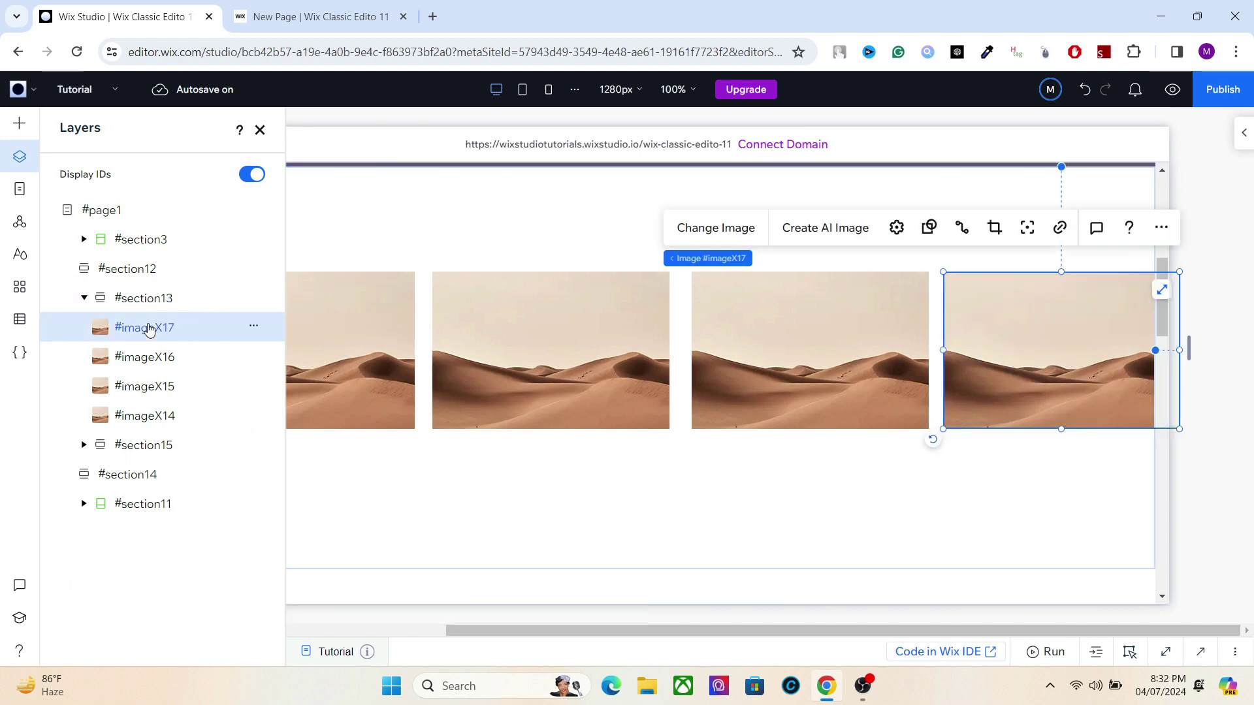
{"action": "left_click", "coordinate": [148, 358], "text": "shift"}
{"action": "left_click", "coordinate": [149, 385], "text": "shift"}
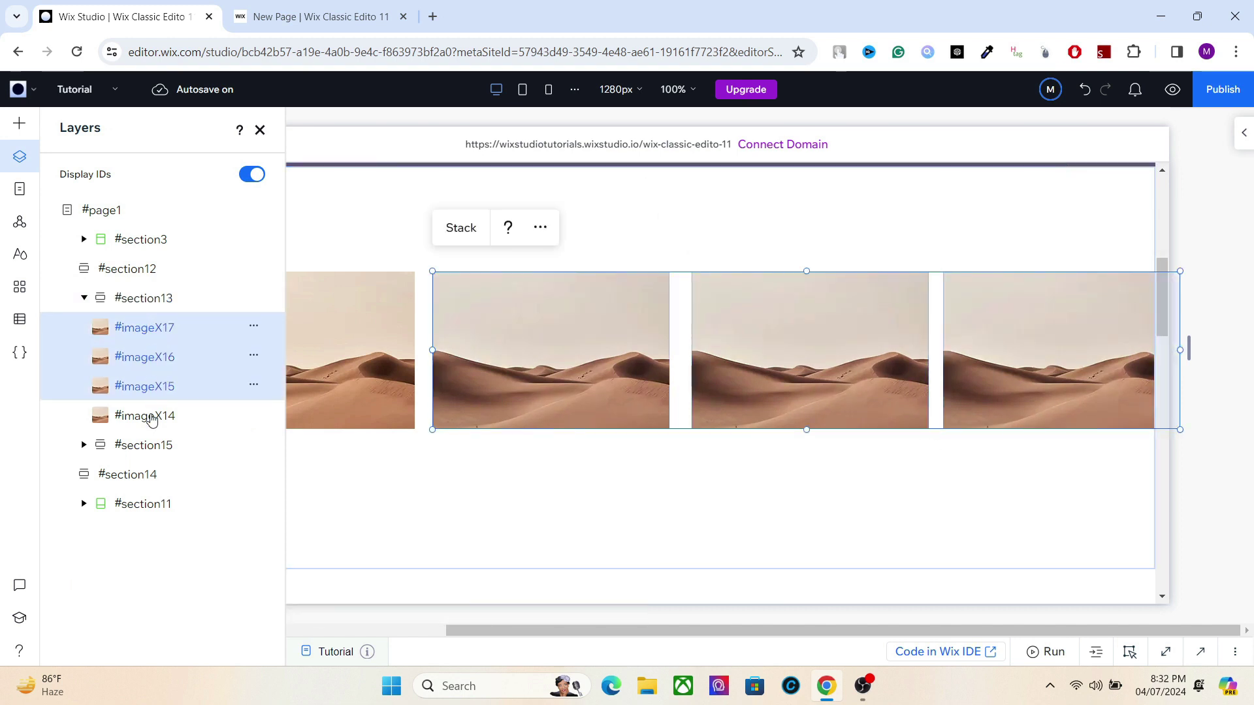
{"action": "left_click", "coordinate": [151, 421], "text": "shift"}
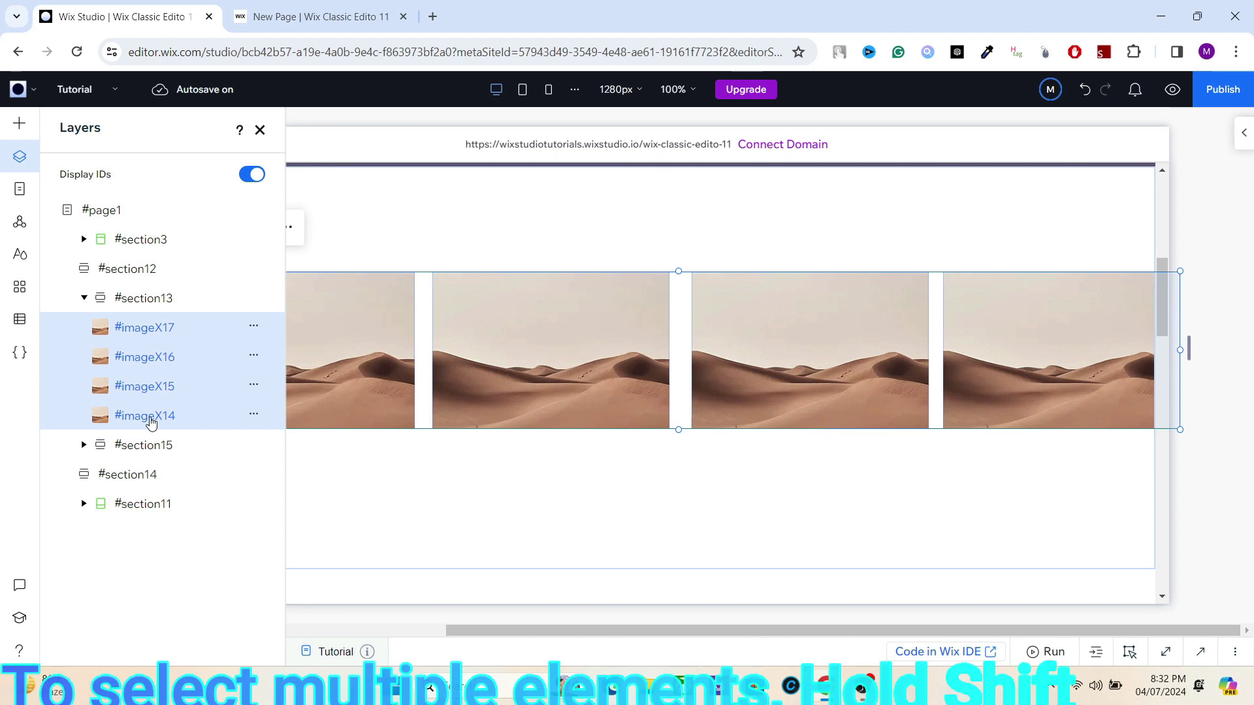
{"action": "left_click", "coordinate": [260, 130]}
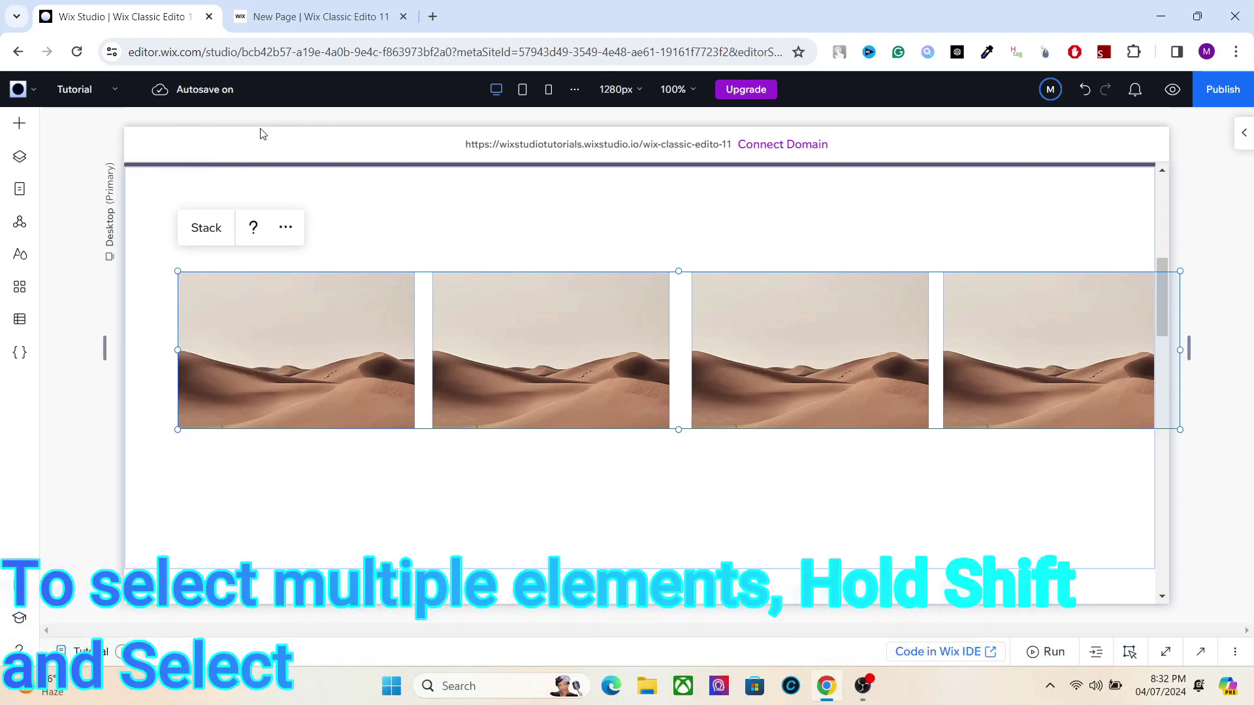
{"action": "left_click", "coordinate": [202, 238]}
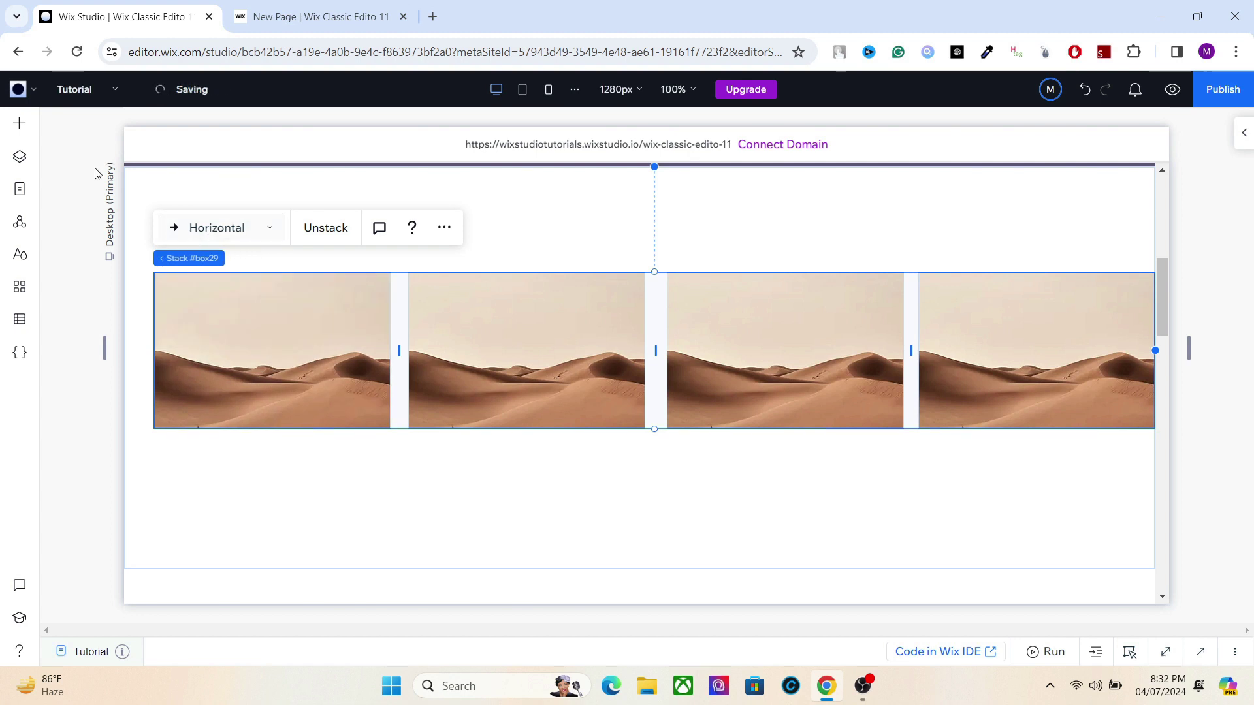
Select the four images inside the stack and distribute them evenly in the horizontal direction
{"action": "left_click", "coordinate": [20, 156]}
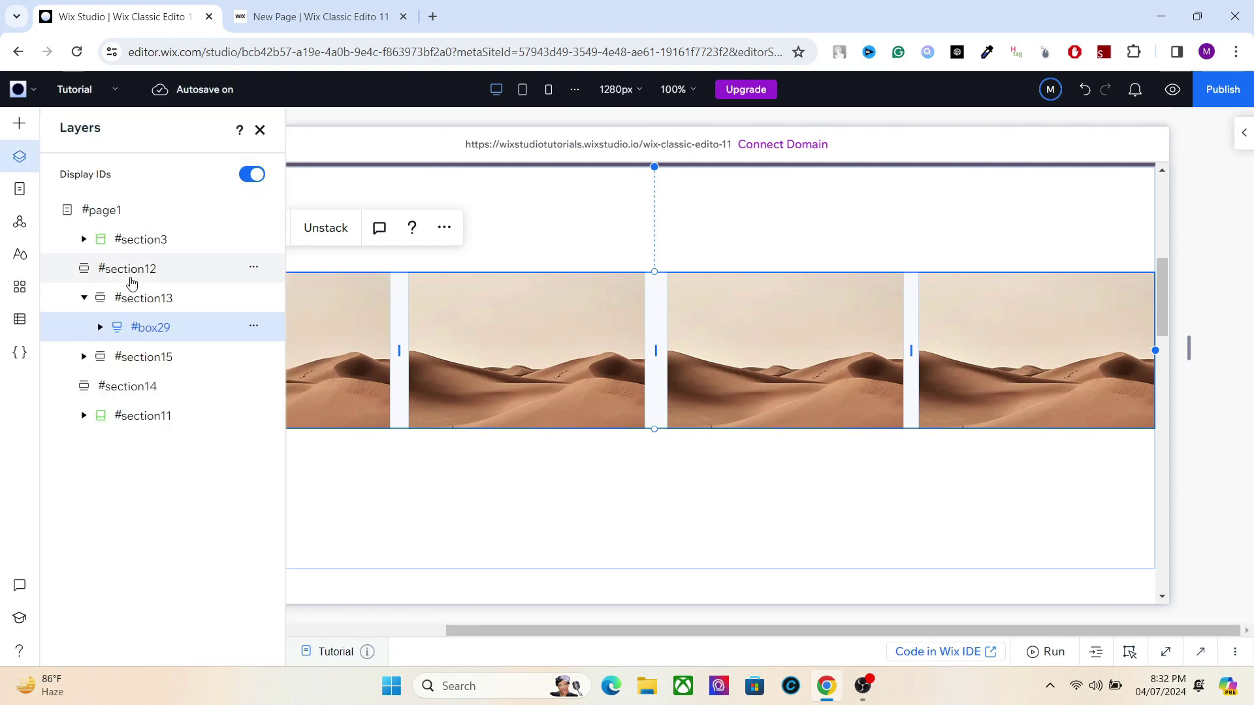
{"action": "left_click", "coordinate": [100, 328]}
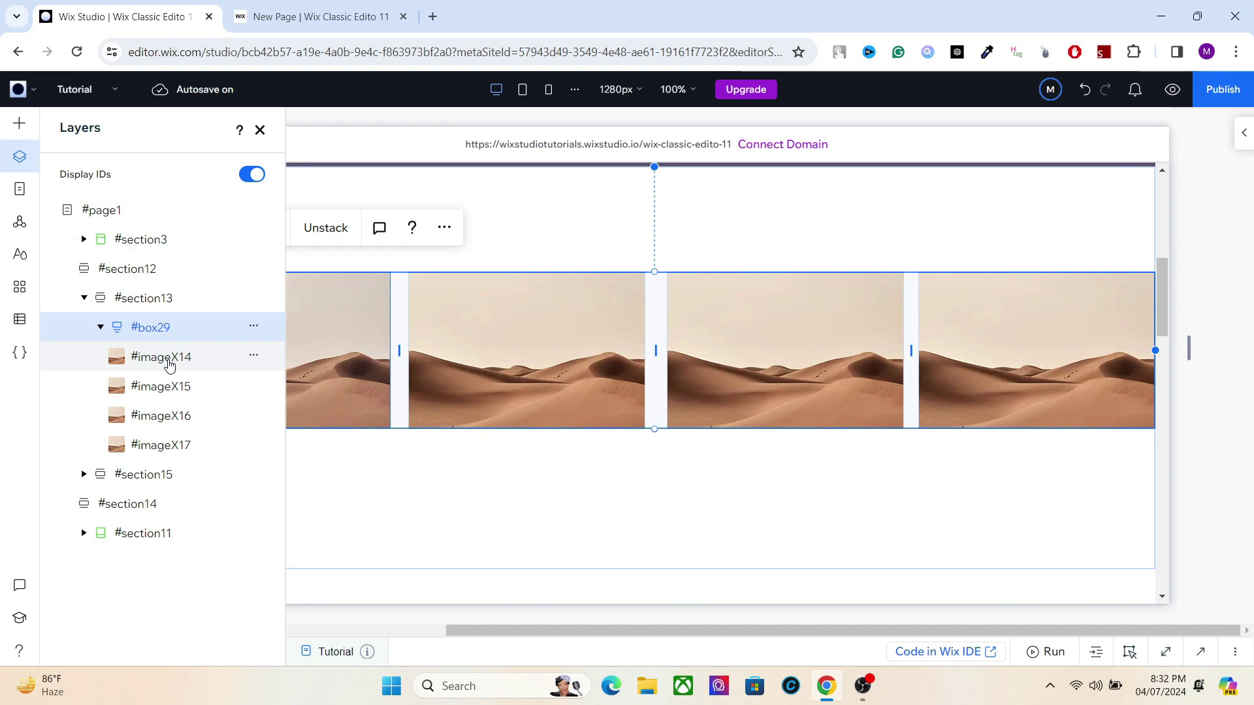
{"action": "left_click", "coordinate": [169, 364]}
{"action": "left_click", "coordinate": [174, 413], "text": "ctrl"}
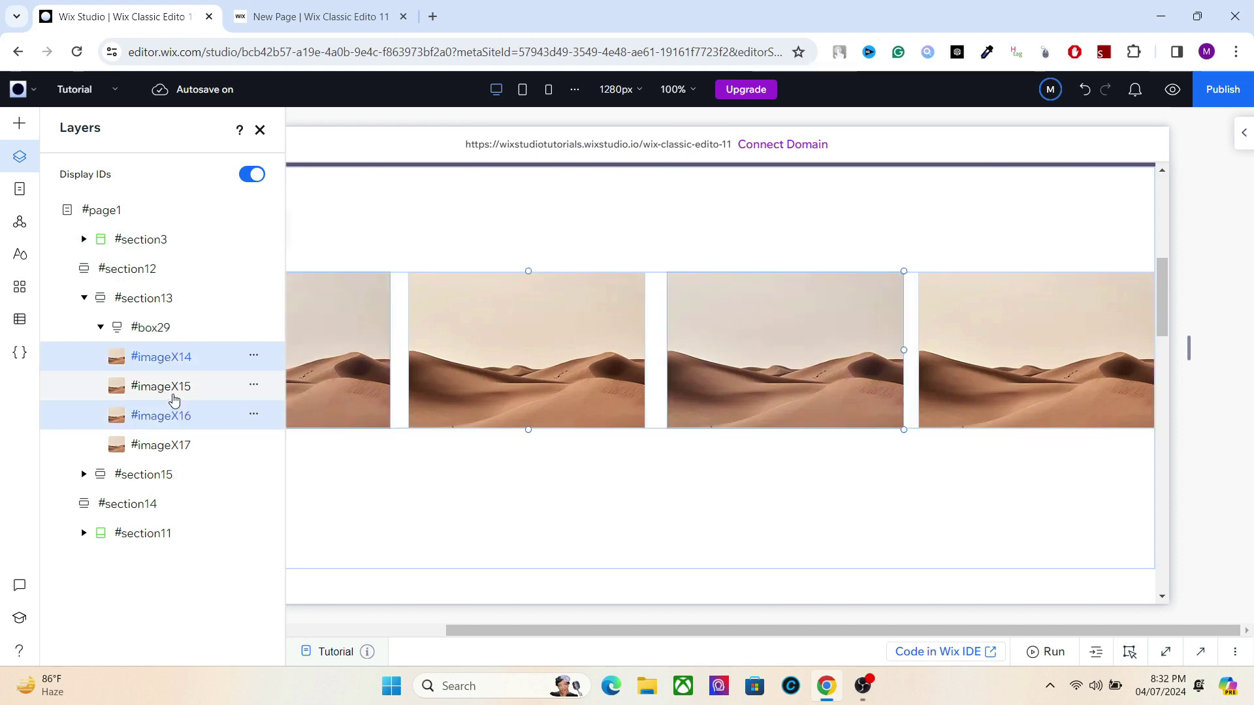
{"action": "left_click", "coordinate": [173, 393], "text": "ctrl"}
{"action": "left_click", "coordinate": [174, 444], "text": "ctrl"}
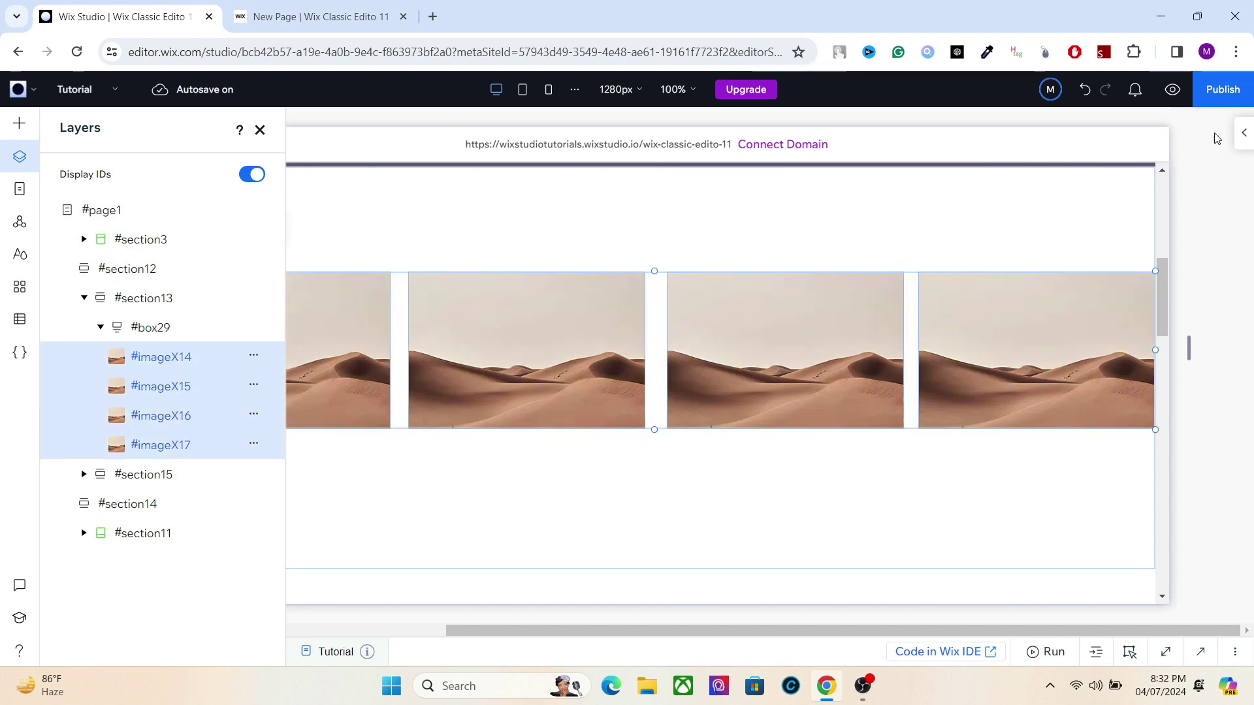
{"action": "left_click", "coordinate": [1244, 132]}
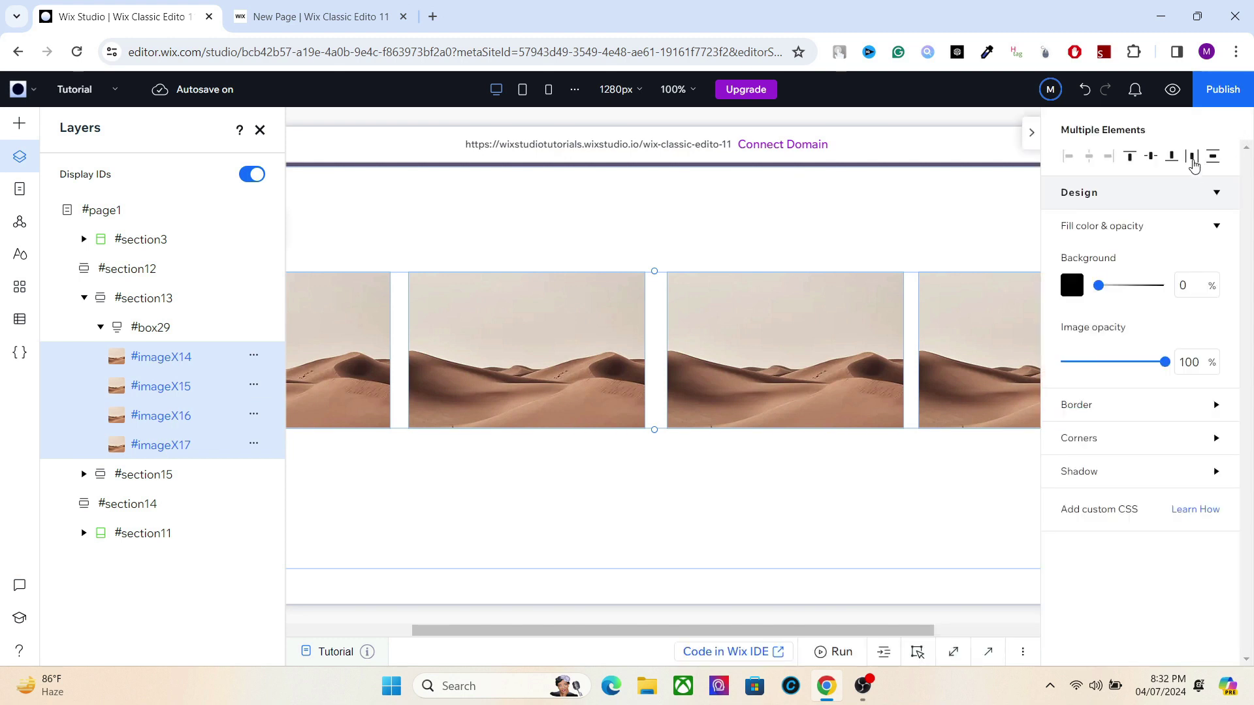
{"action": "left_click", "coordinate": [1193, 161]}
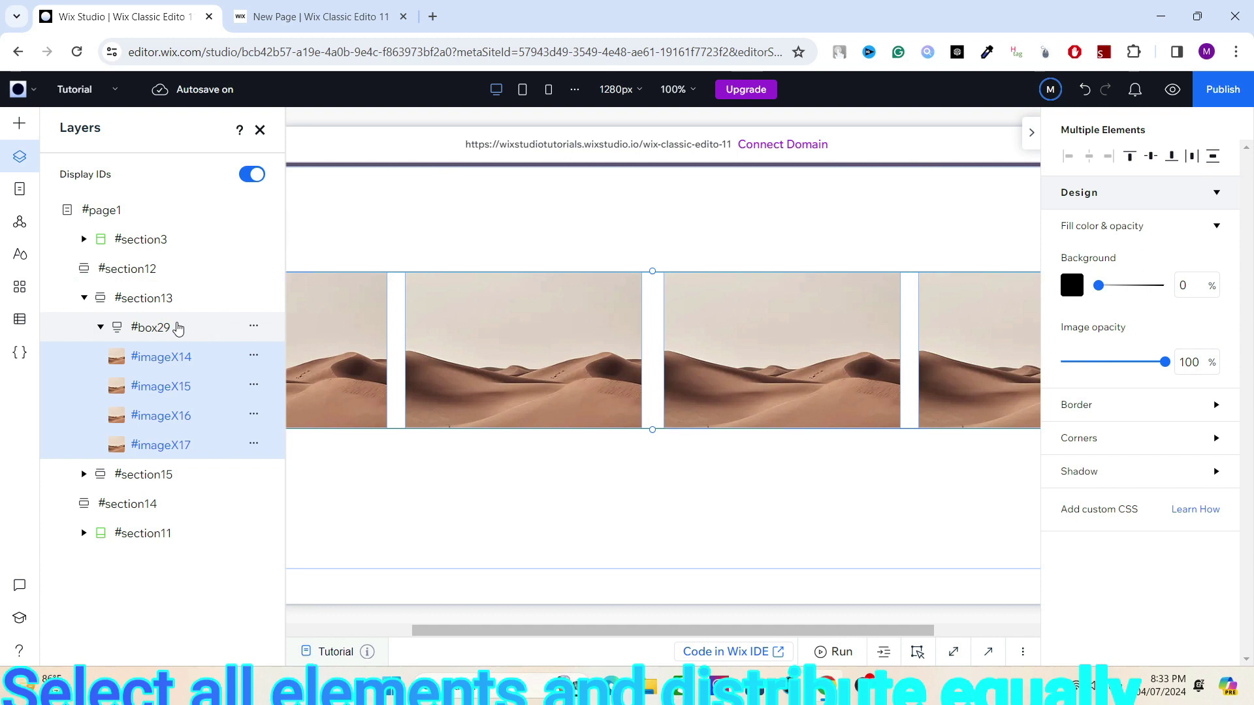
Delete the stack containing the four images
{"action": "left_click", "coordinate": [178, 327]}
{"action": "key", "text": "Delete"}
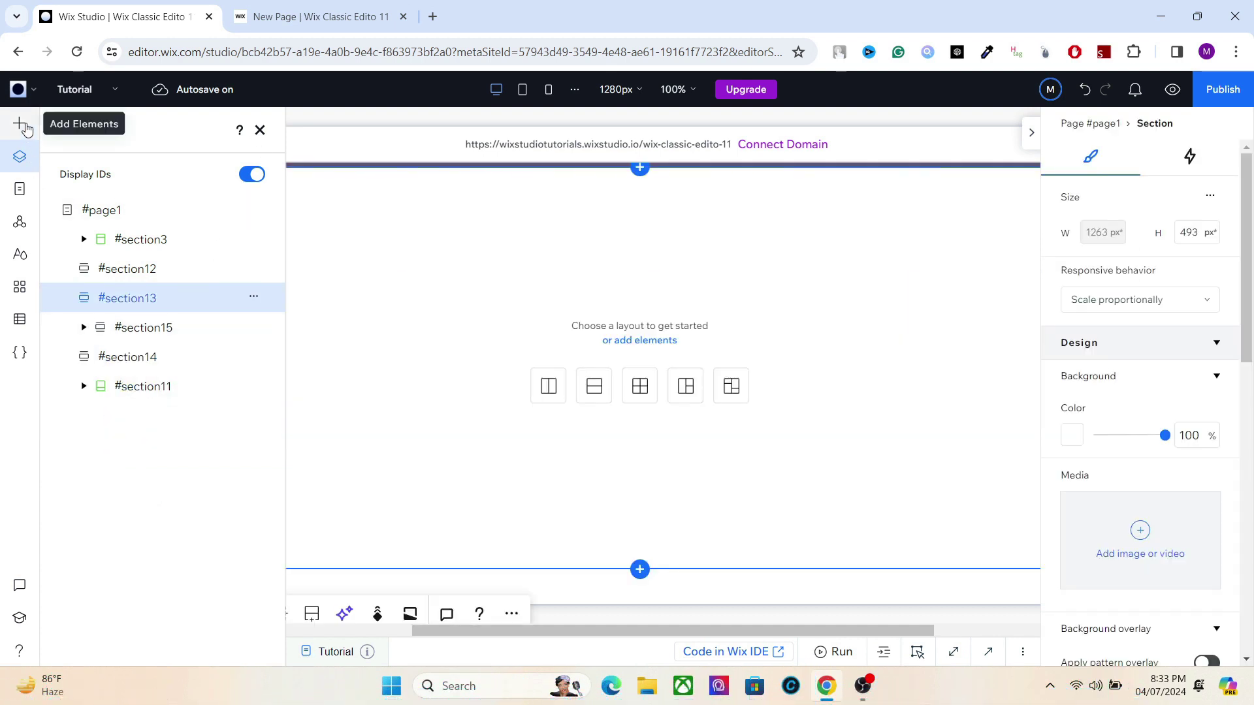
Review the repeater and CSS grid layouts, and add a three-column flexbox to the emptied section
{"action": "left_click", "coordinate": [21, 126]}
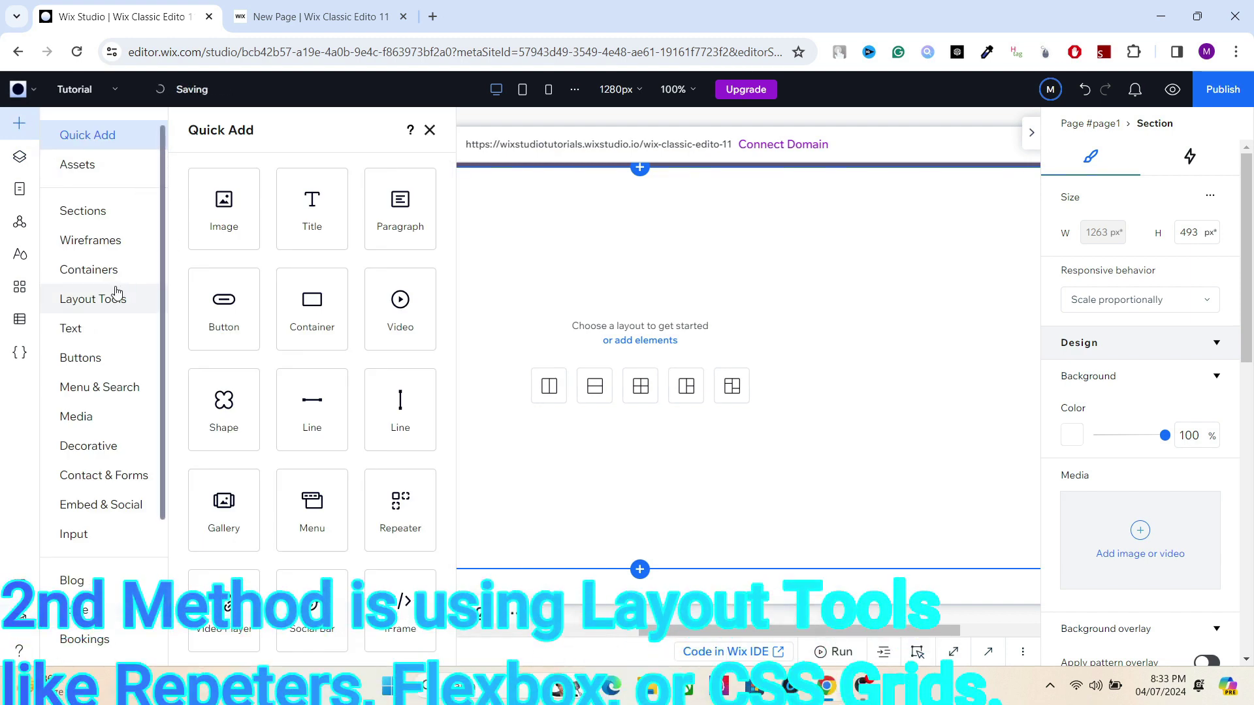
{"action": "left_click", "coordinate": [116, 295]}
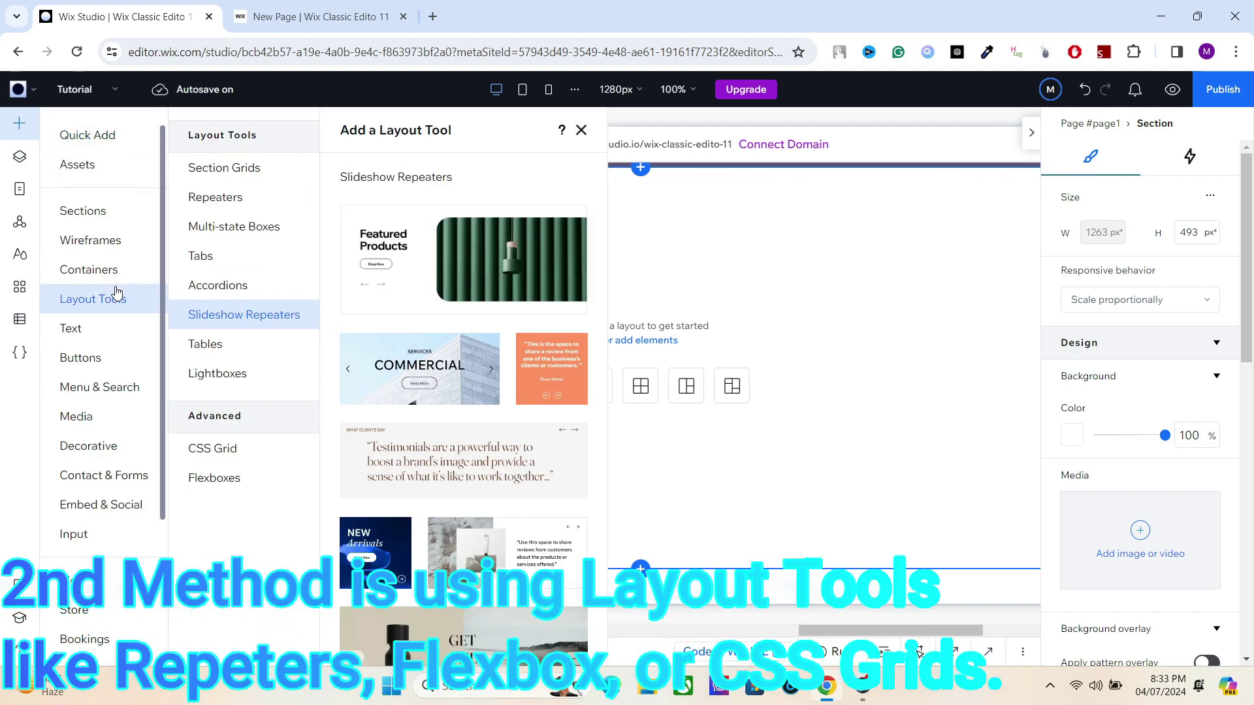
{"action": "left_click", "coordinate": [246, 194]}
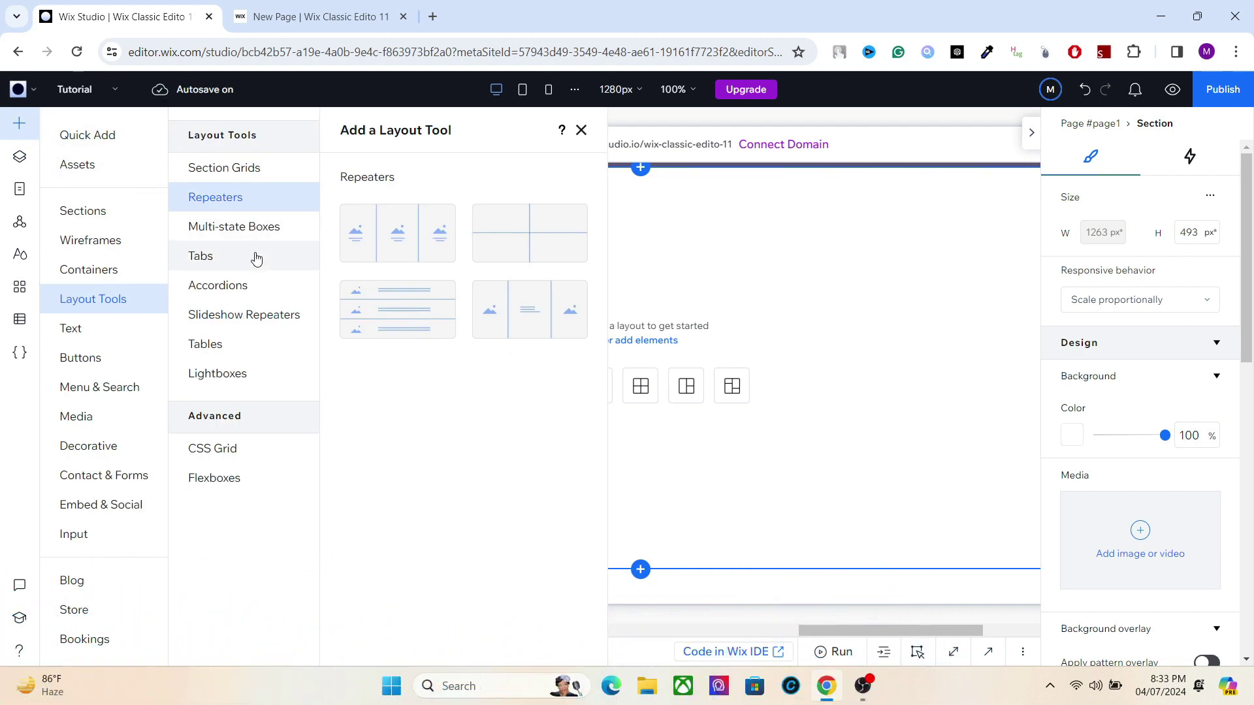
{"action": "left_click", "coordinate": [220, 450]}
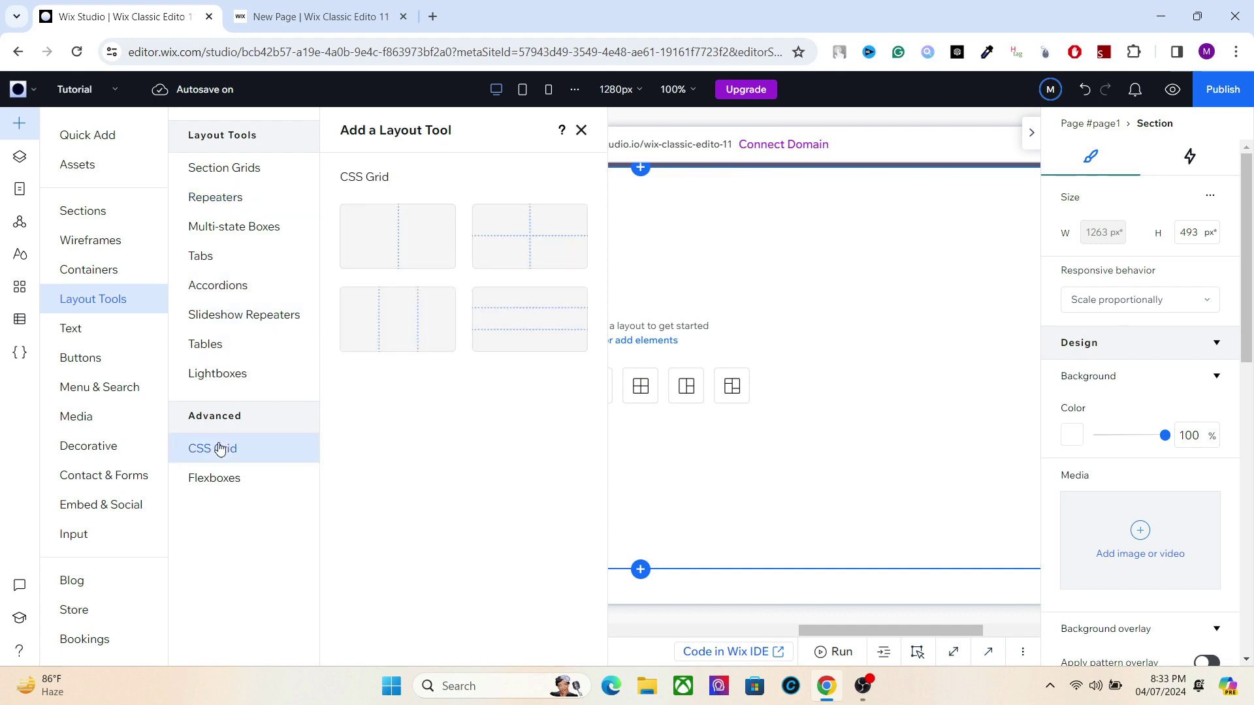
{"action": "left_click", "coordinate": [220, 476]}
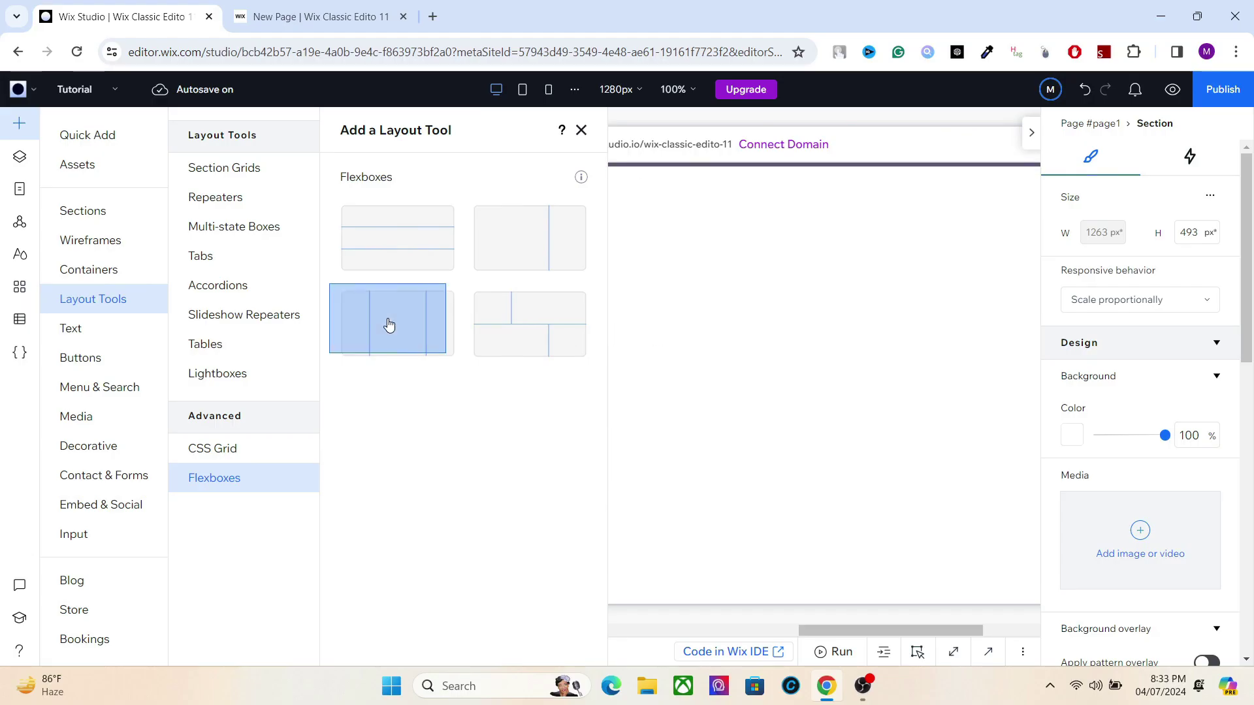
{"action": "left_click", "coordinate": [389, 324]}
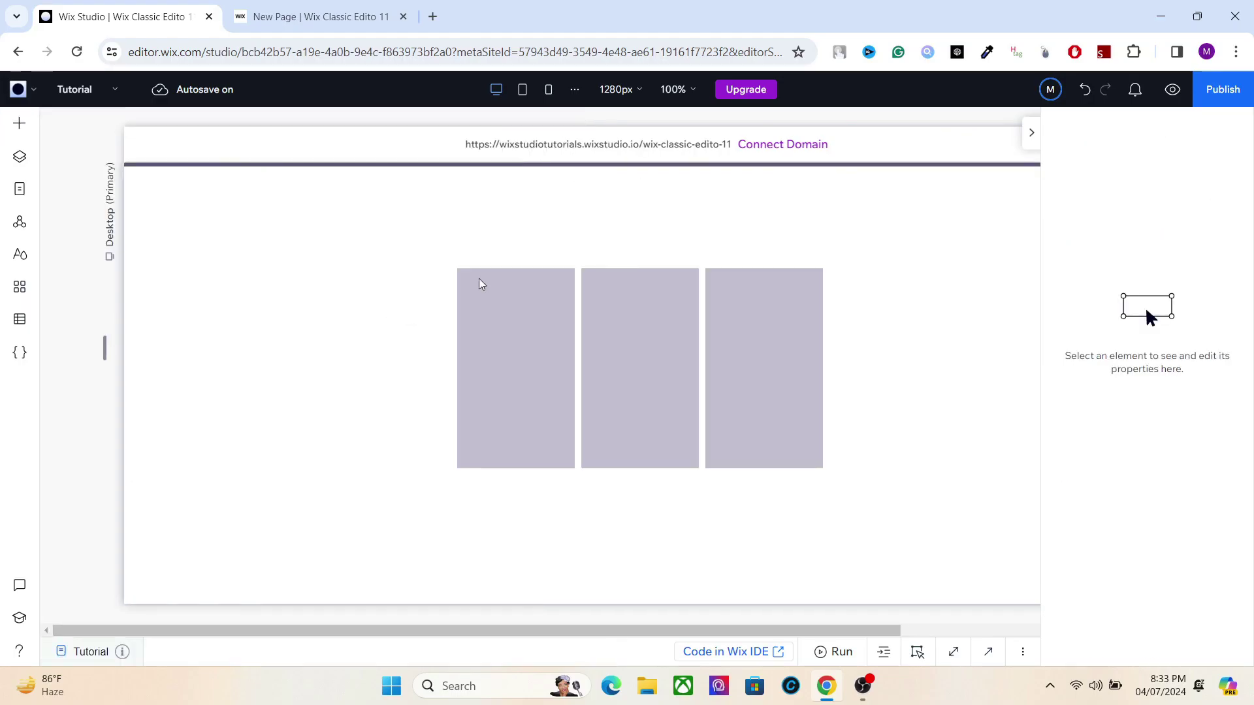
Move the flexbox toward the section's left side and add two more items to it
{"action": "left_click_drag", "start_coordinate": [559, 324], "coordinate": [305, 309]}
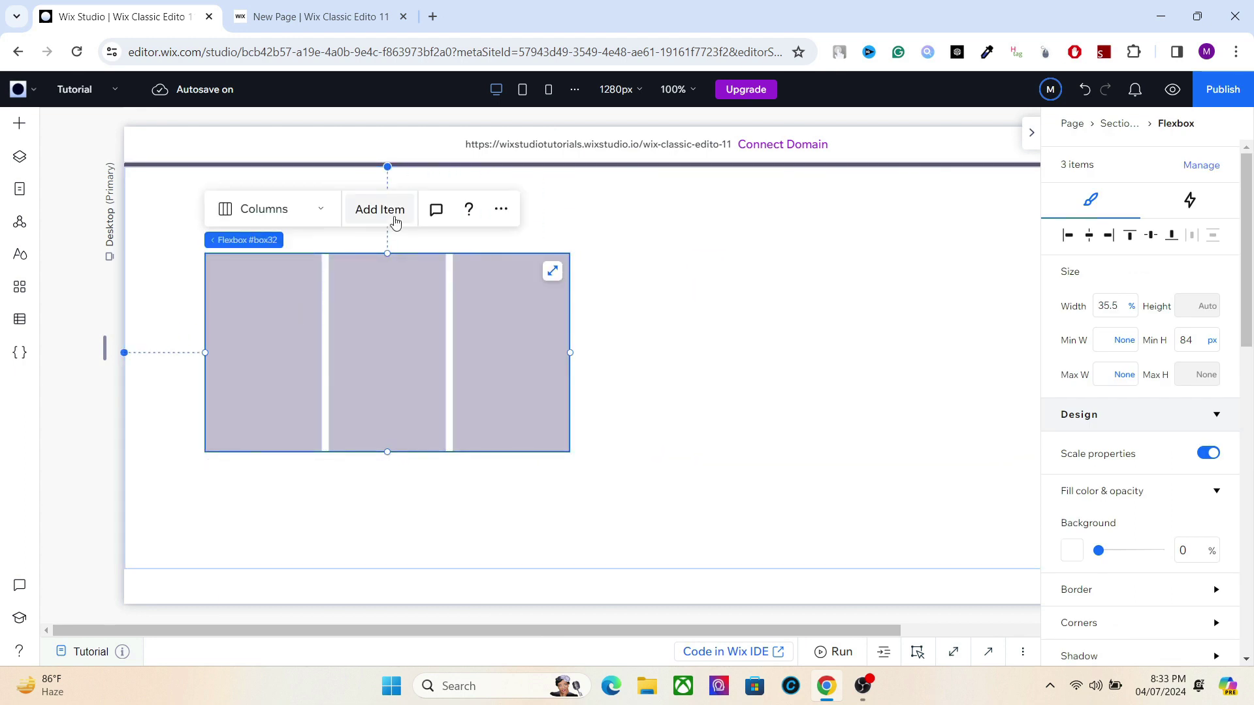
{"action": "left_click", "coordinate": [395, 216]}
{"action": "left_click", "coordinate": [400, 216]}
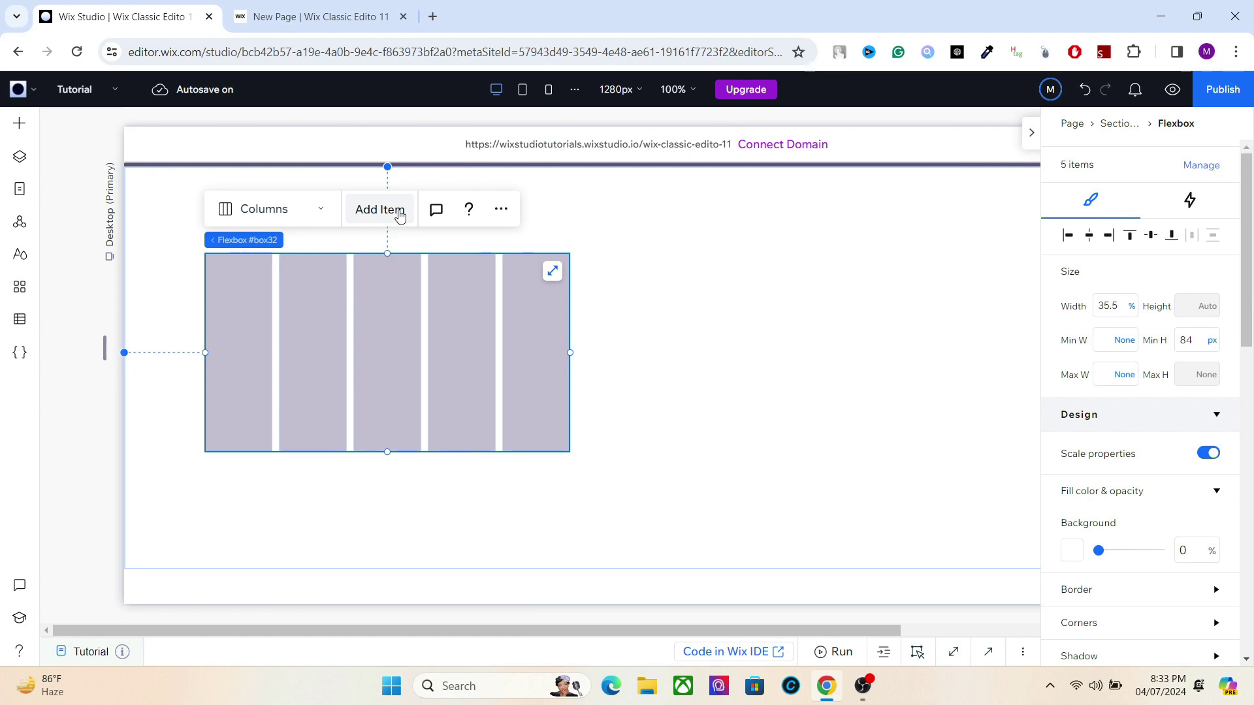
Add three more items to the flexbox, for eight in total, and set its width to 250 vw
{"action": "left_click", "coordinate": [399, 216]}
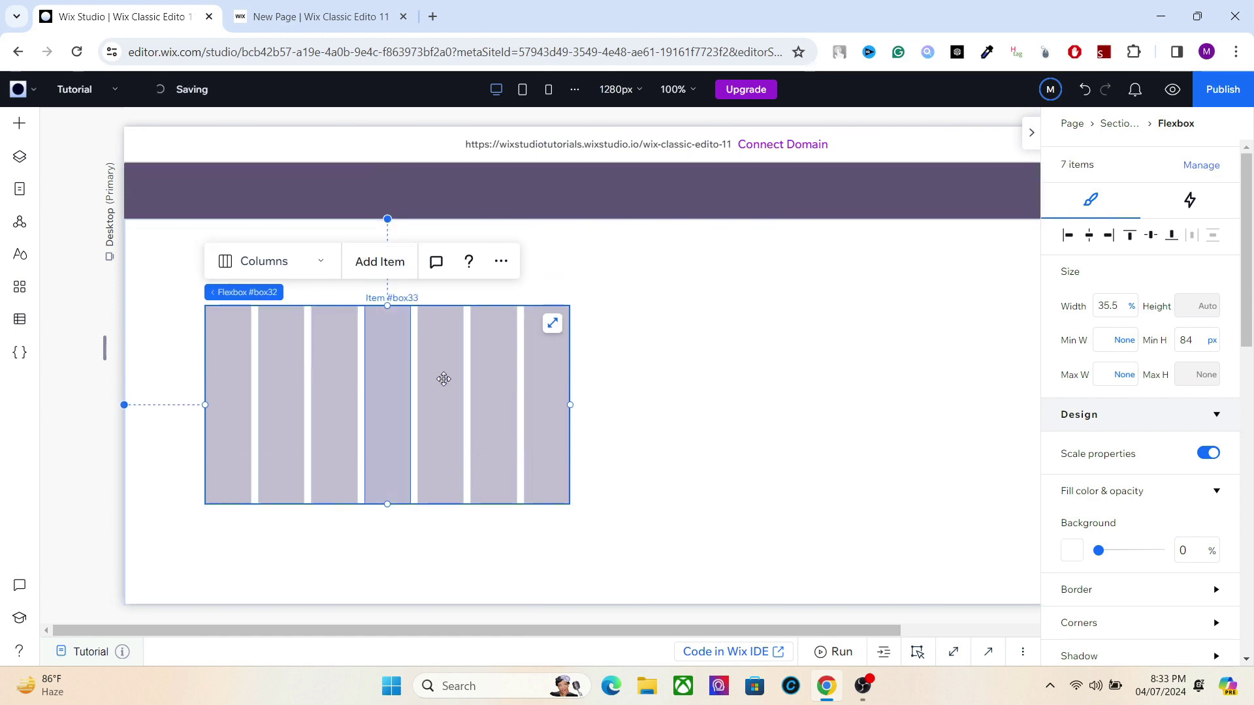
{"action": "left_click", "coordinate": [390, 270]}
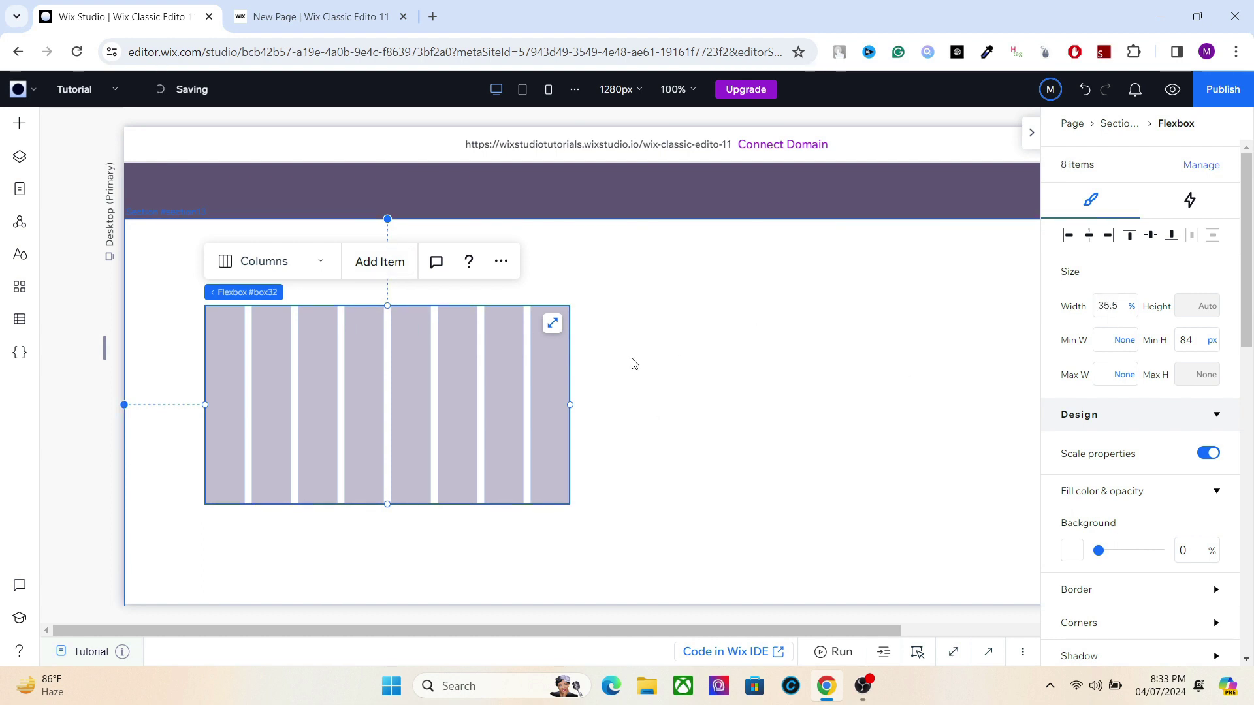
{"action": "left_click", "coordinate": [1132, 307]}
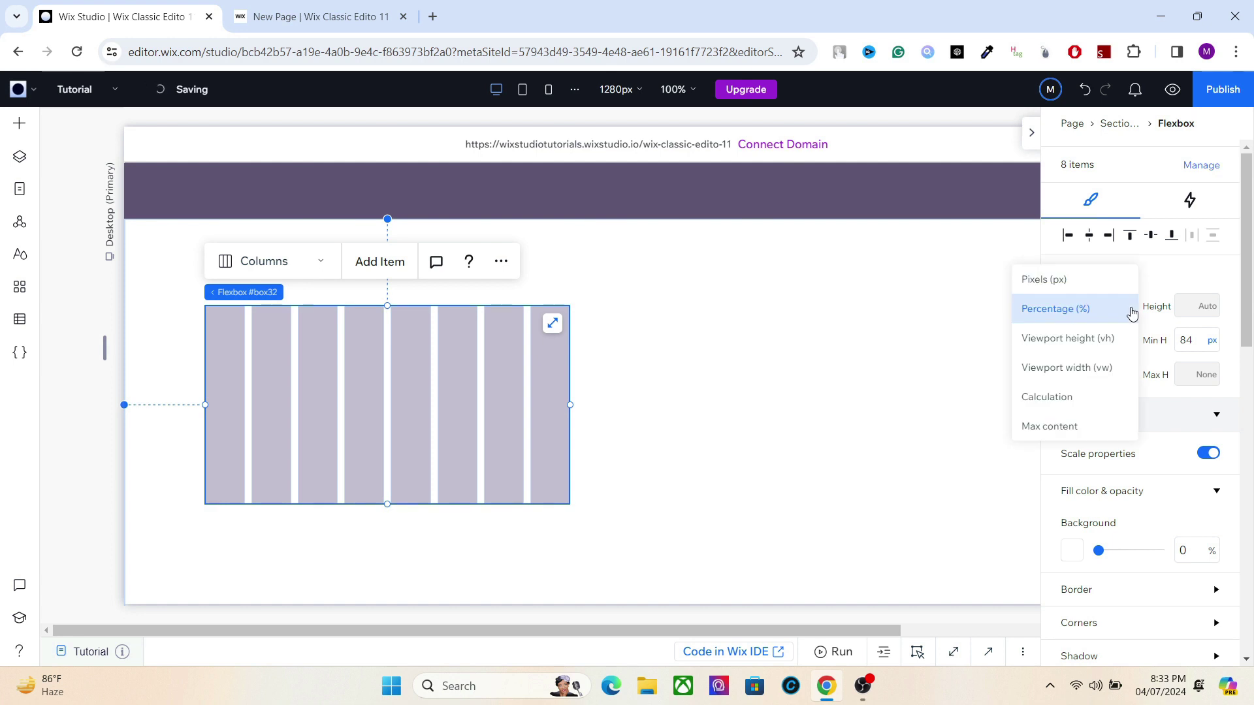
{"action": "left_click", "coordinate": [1086, 365]}
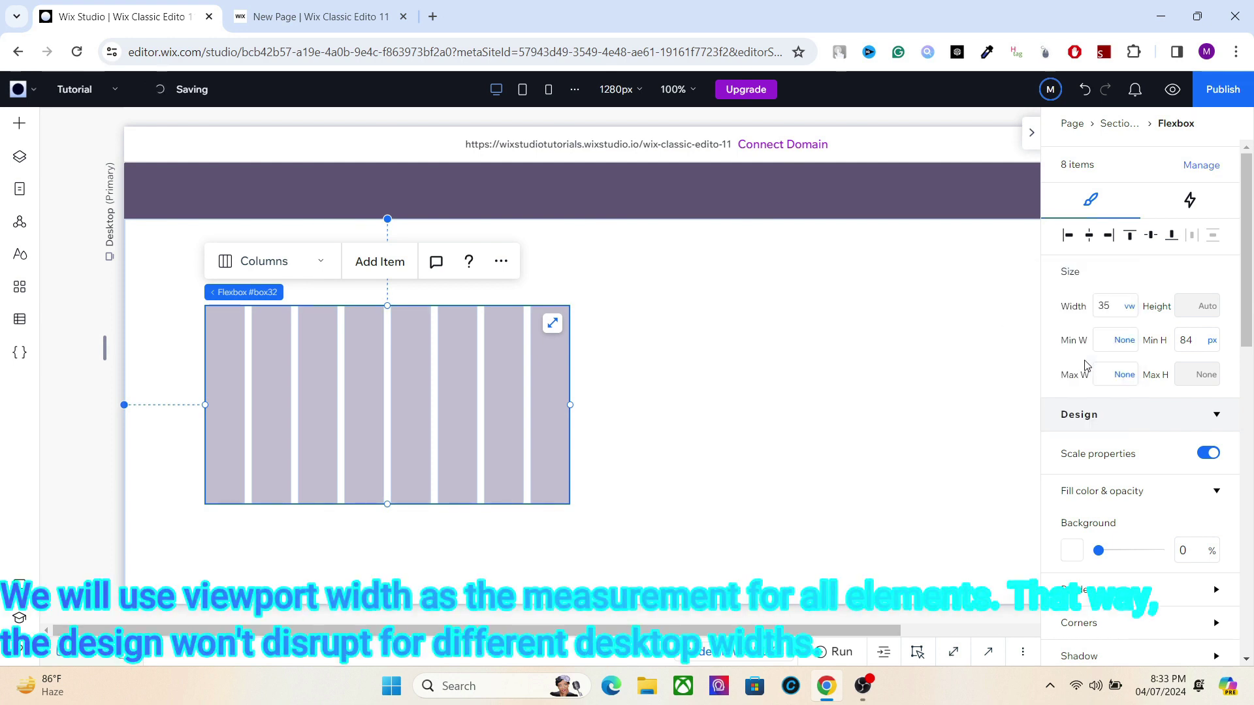
{"action": "left_click", "coordinate": [1107, 312]}
{"action": "type", "text": "250"}
{"action": "key", "text": "Return"}
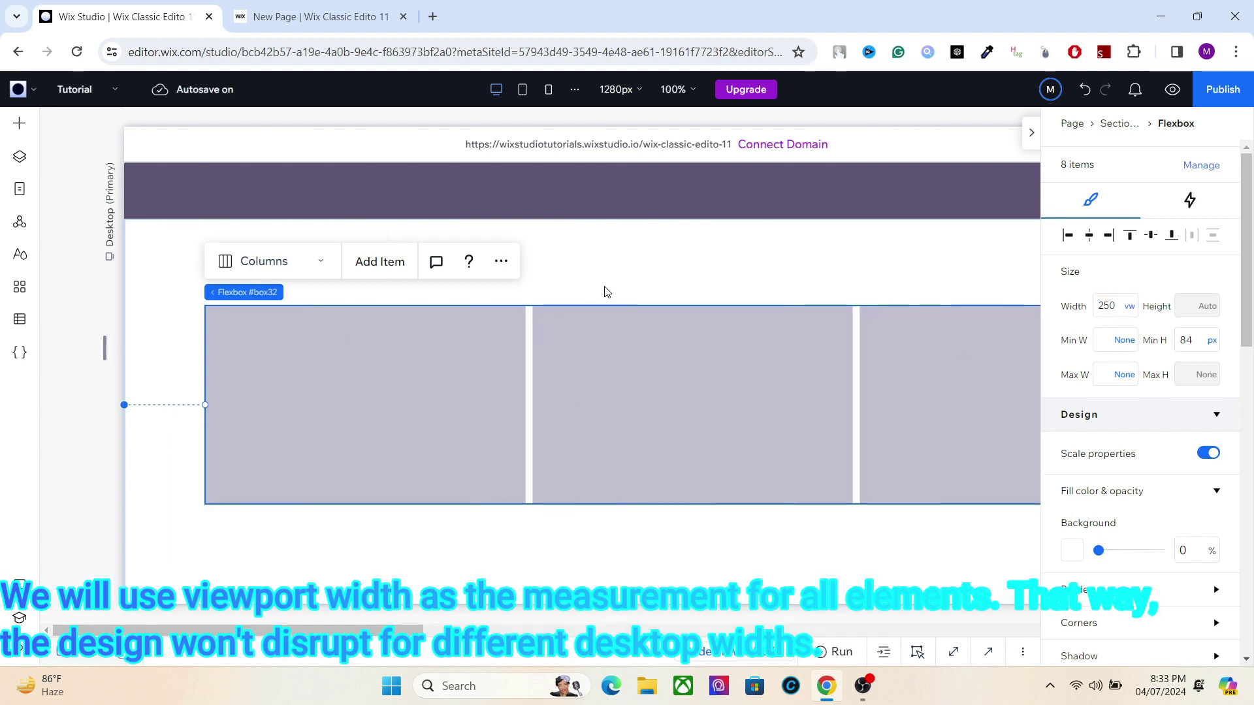
Stretch the flexbox downward to a minimum height of about 341 px and place it in a container
{"action": "left_click_drag", "start_coordinate": [378, 509], "coordinate": [378, 584]}
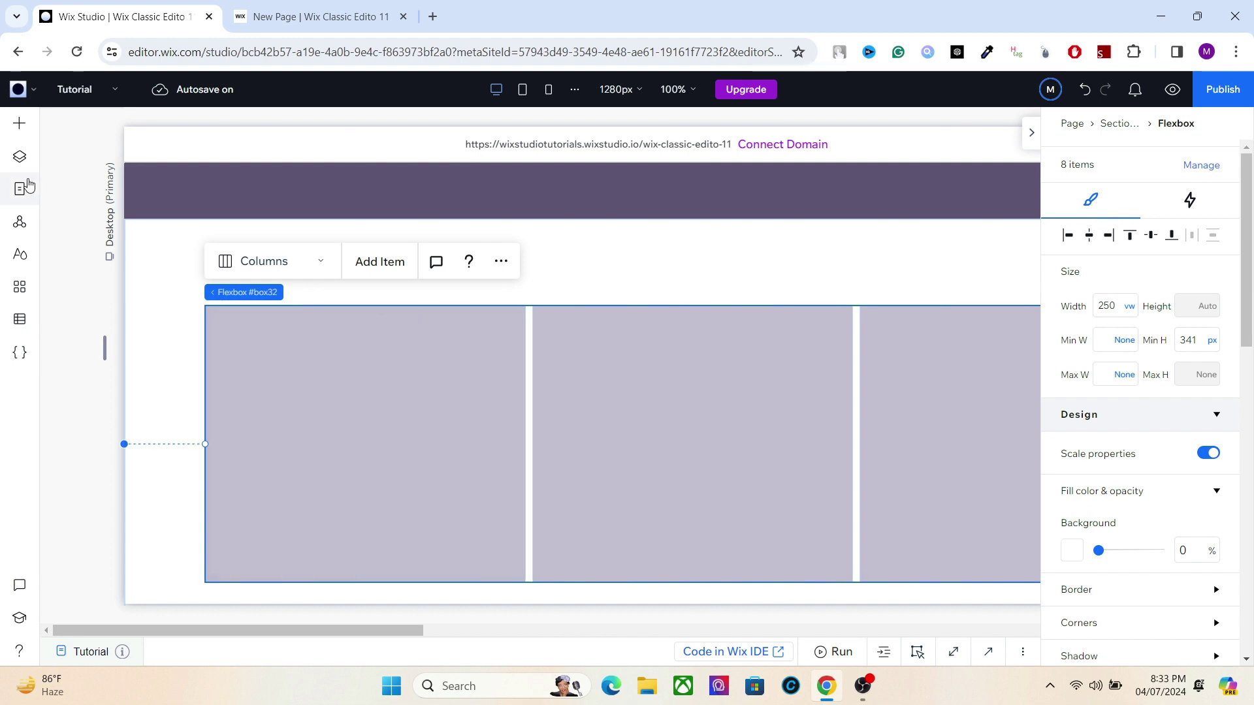
{"action": "left_click", "coordinate": [20, 157]}
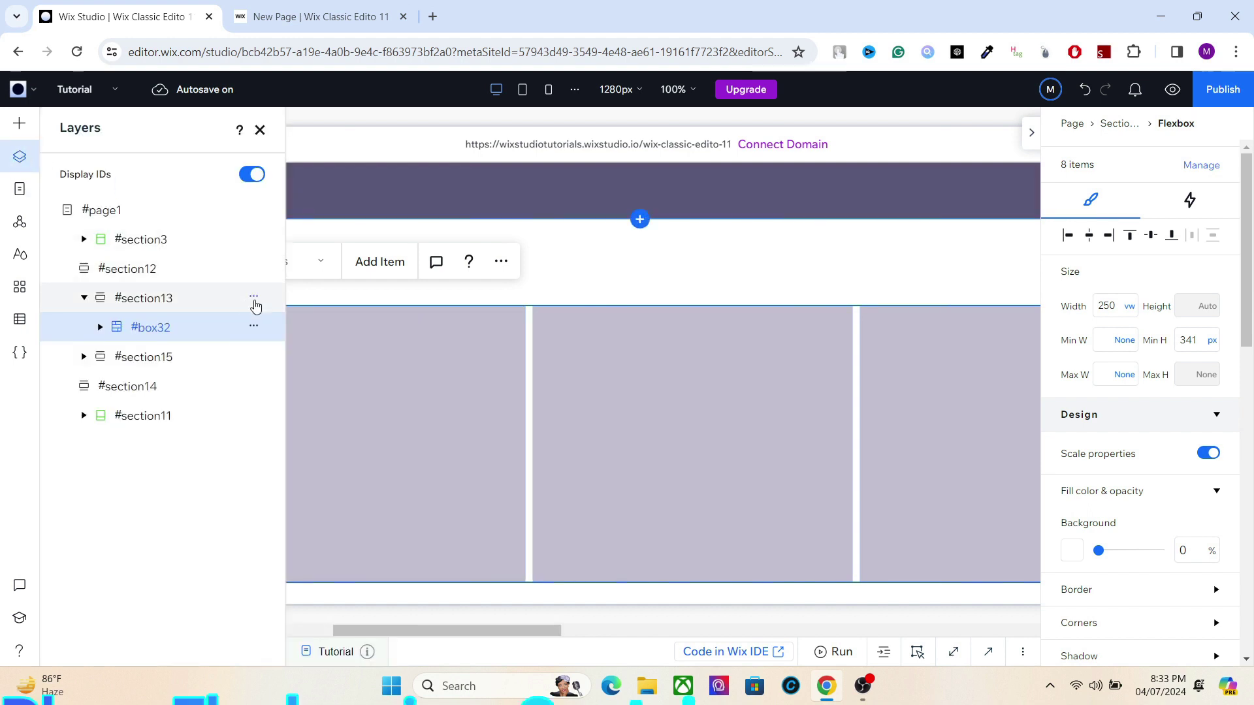
{"action": "left_click", "coordinate": [253, 326]}
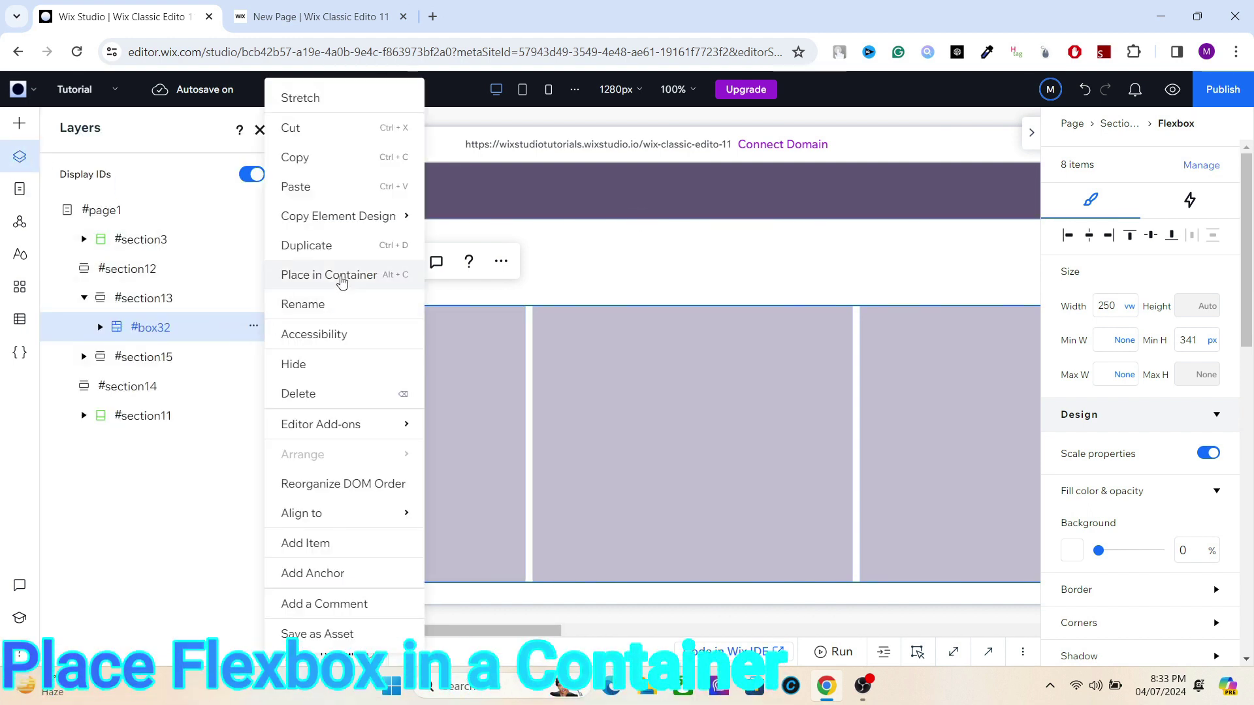
{"action": "left_click", "coordinate": [341, 279]}
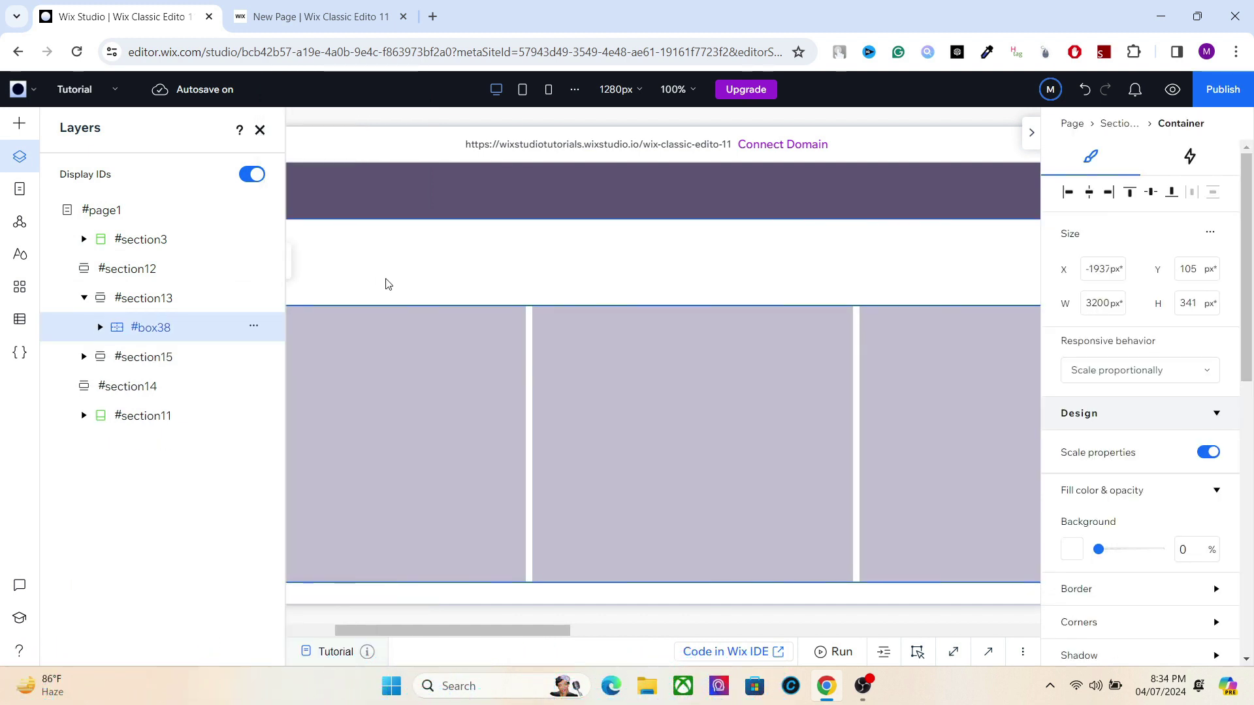
{"action": "left_click", "coordinate": [260, 130]}
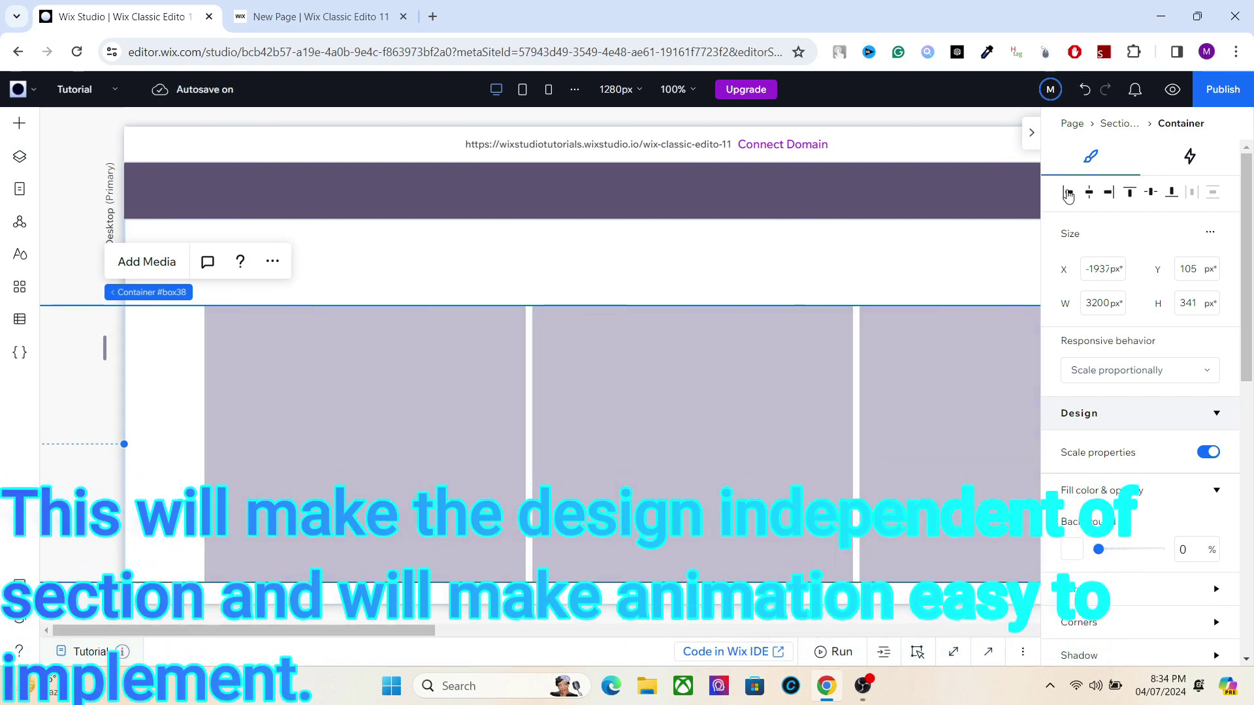
Align the new container to the section's left edge and the flexbox to the container's left edge
{"action": "left_click", "coordinate": [1067, 194]}
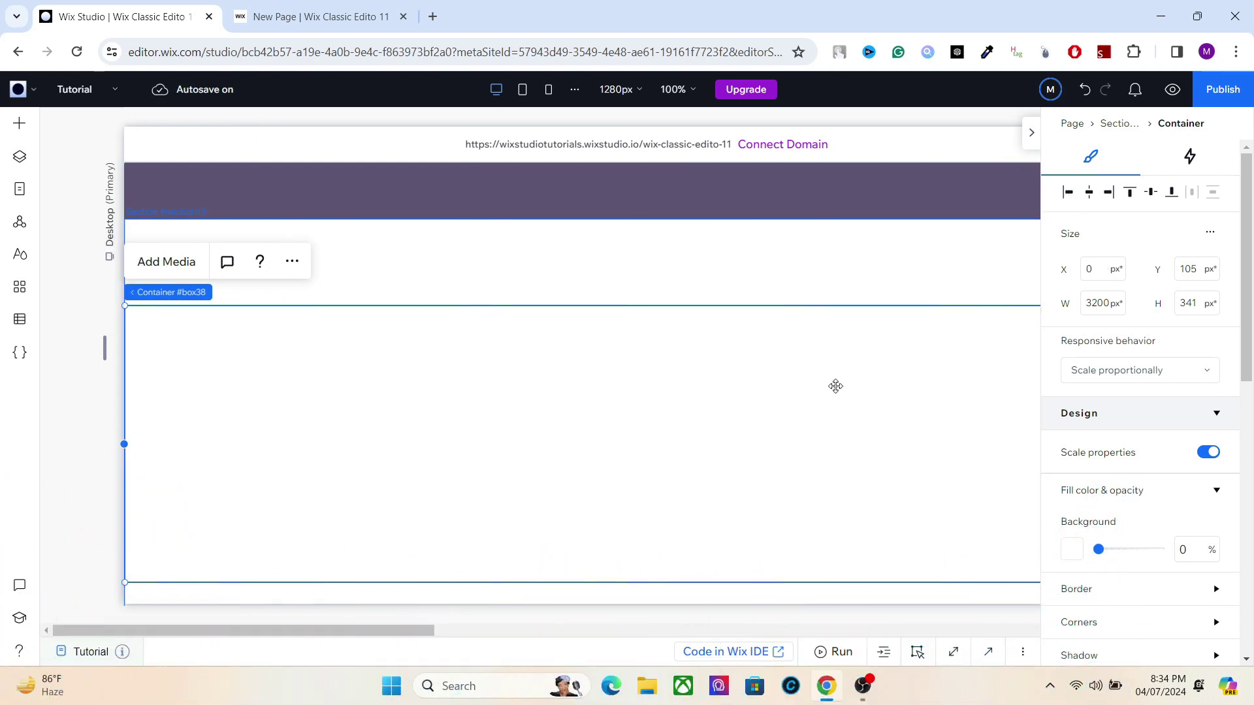
{"action": "left_click", "coordinate": [19, 156]}
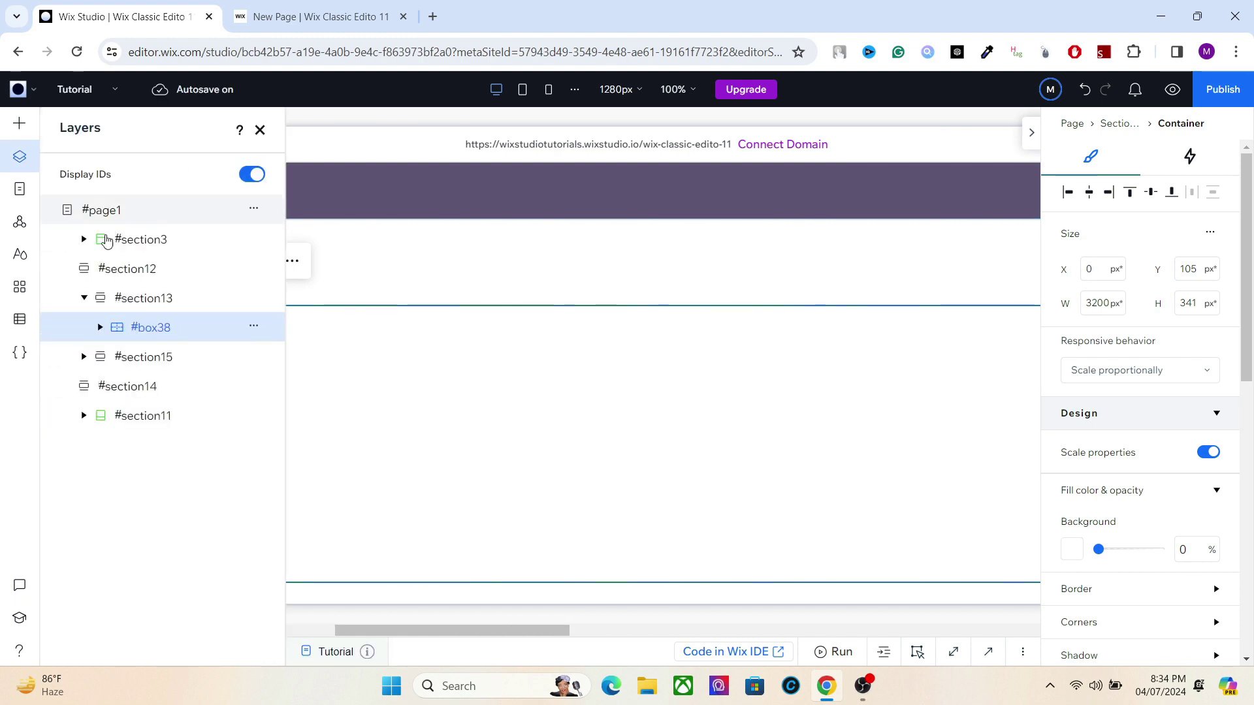
{"action": "left_click", "coordinate": [101, 328]}
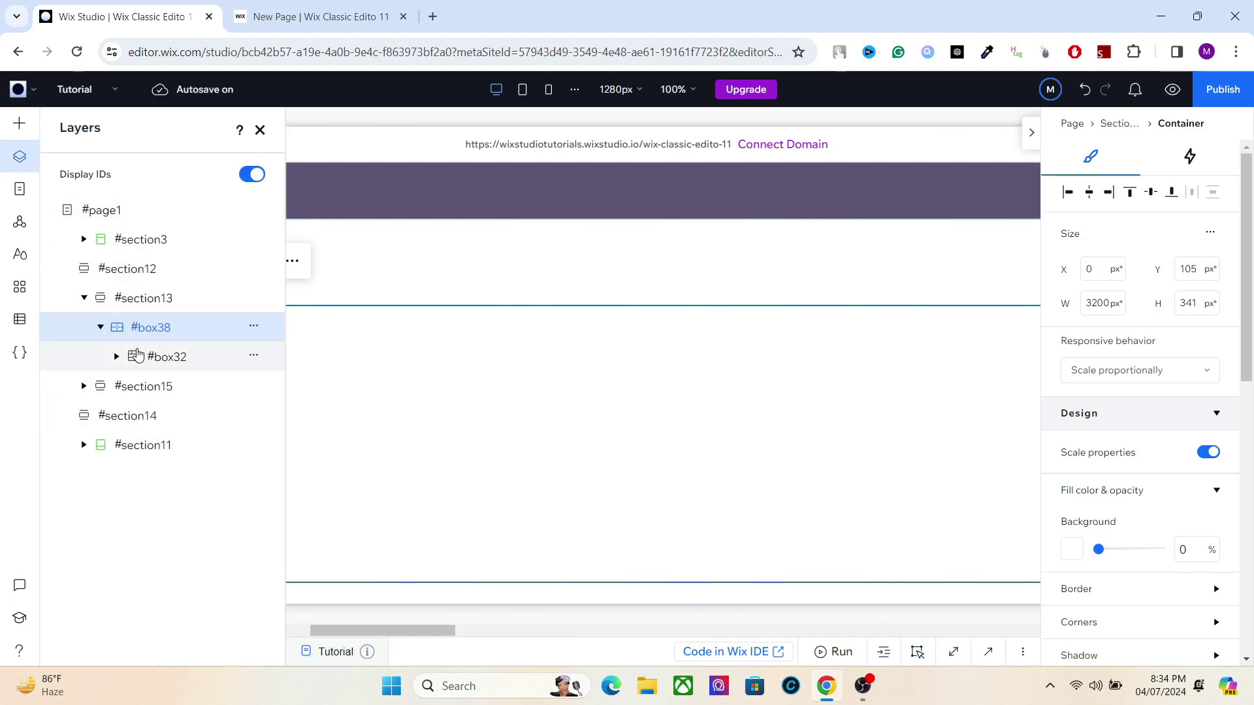
{"action": "left_click", "coordinate": [137, 356]}
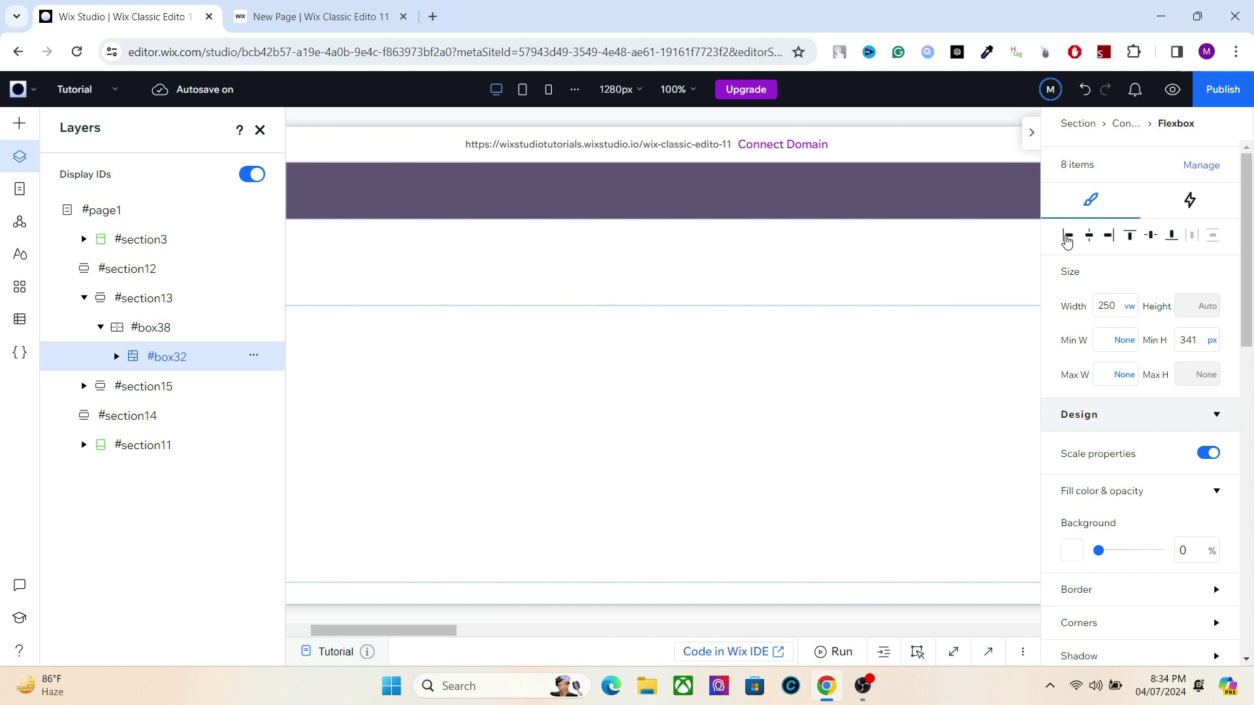
{"action": "left_click", "coordinate": [1067, 238]}
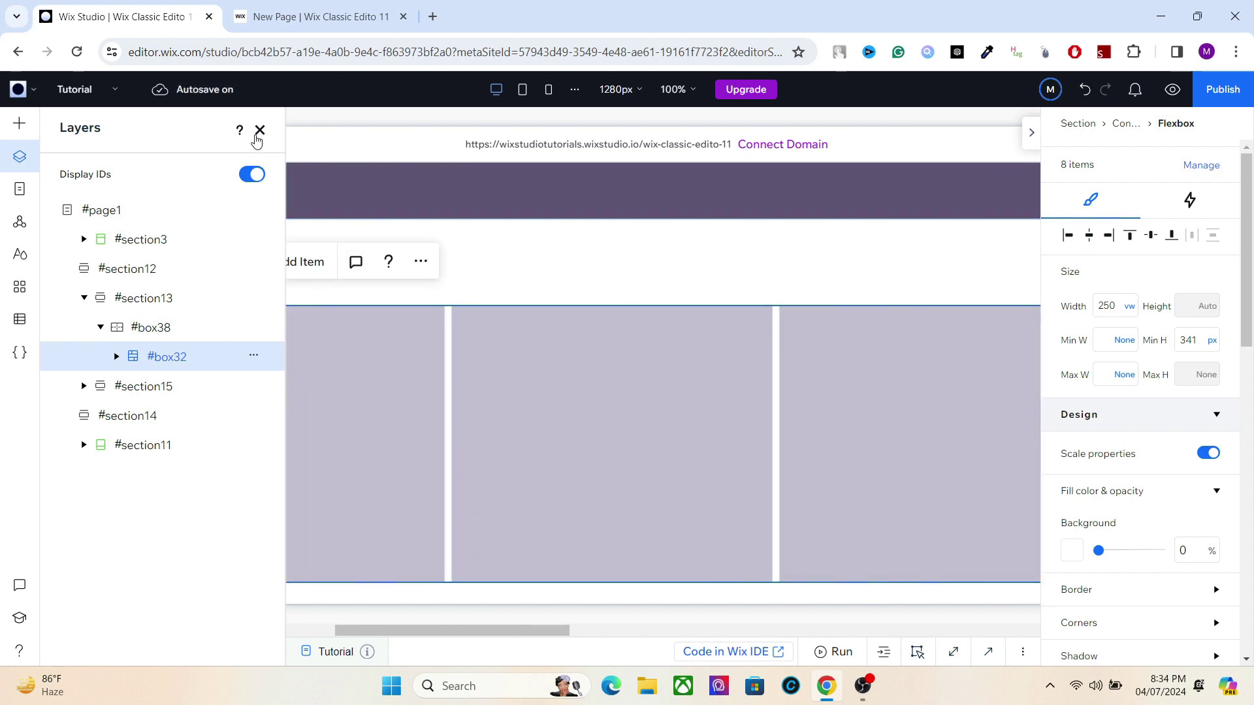
{"action": "left_click", "coordinate": [261, 133]}
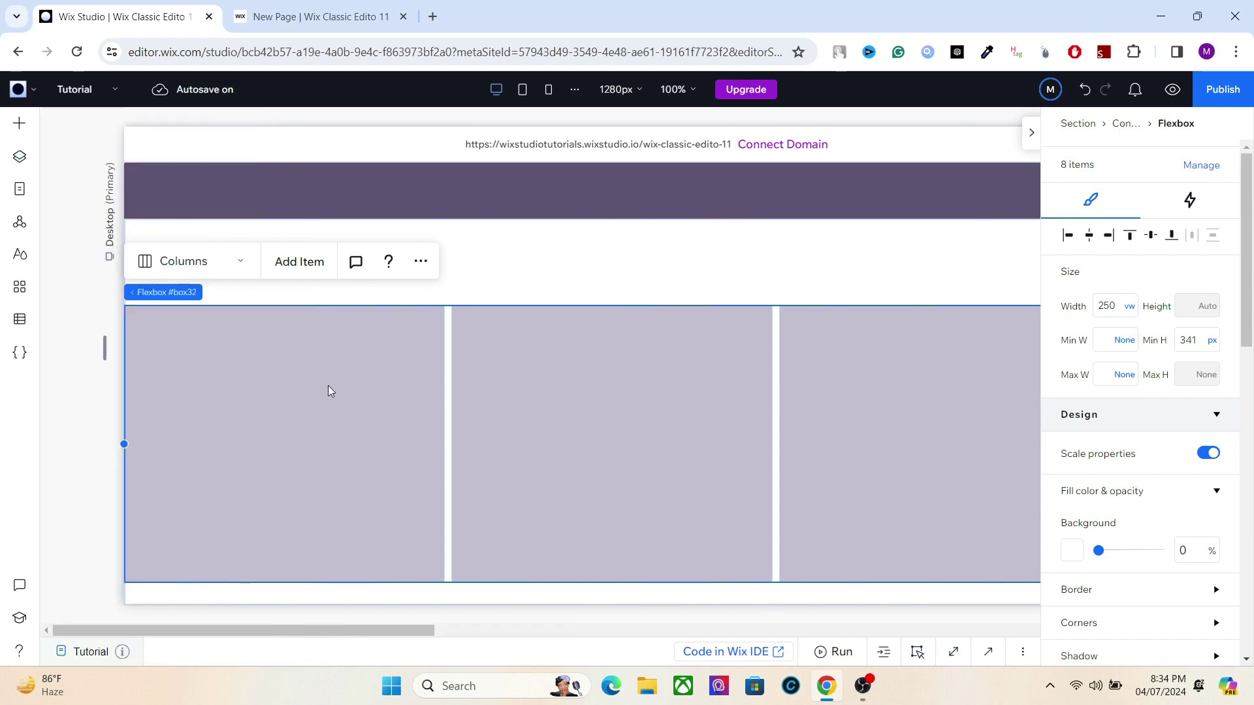
Turn on advanced sizing for the container that holds the flexbox
{"action": "left_click", "coordinate": [28, 156]}
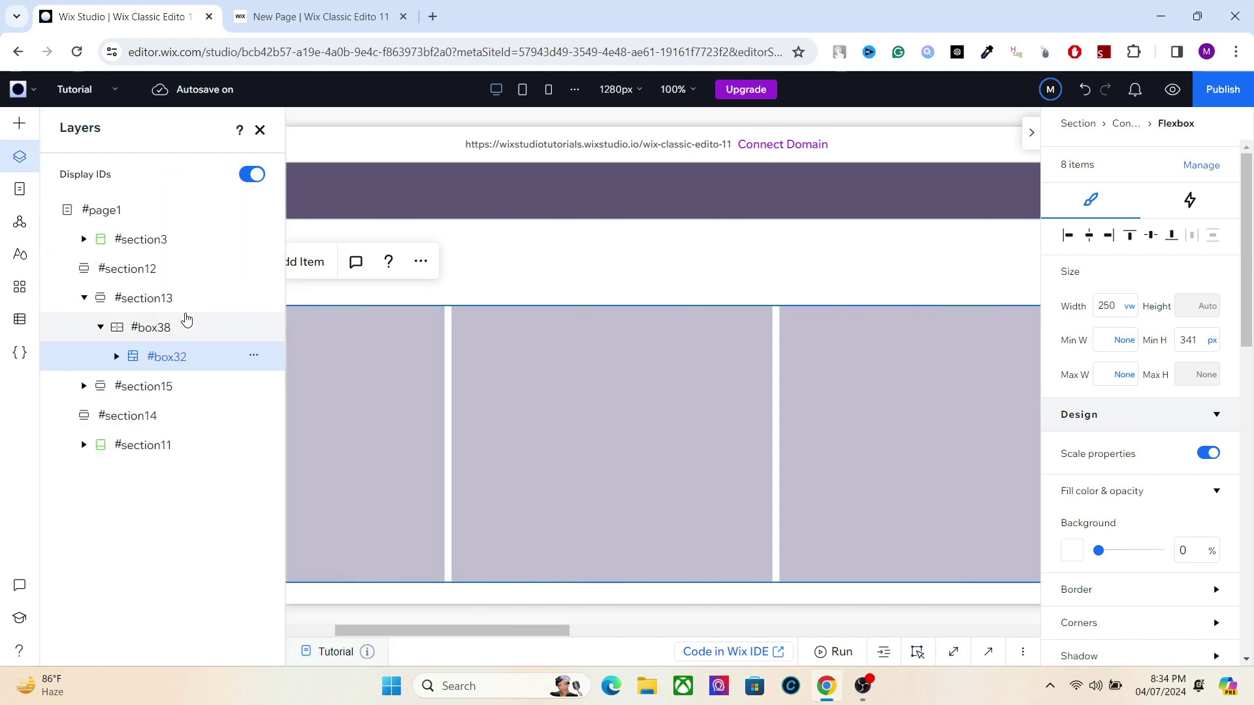
{"action": "left_click", "coordinate": [171, 333]}
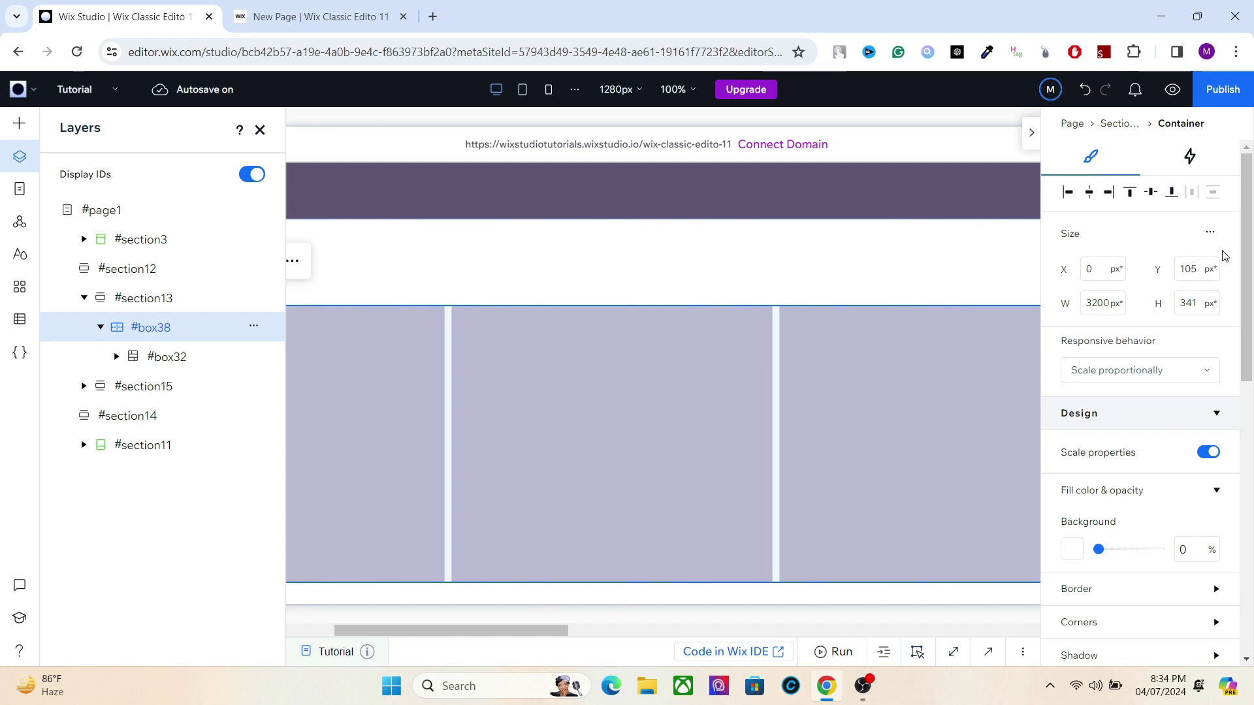
{"action": "left_click", "coordinate": [1213, 234]}
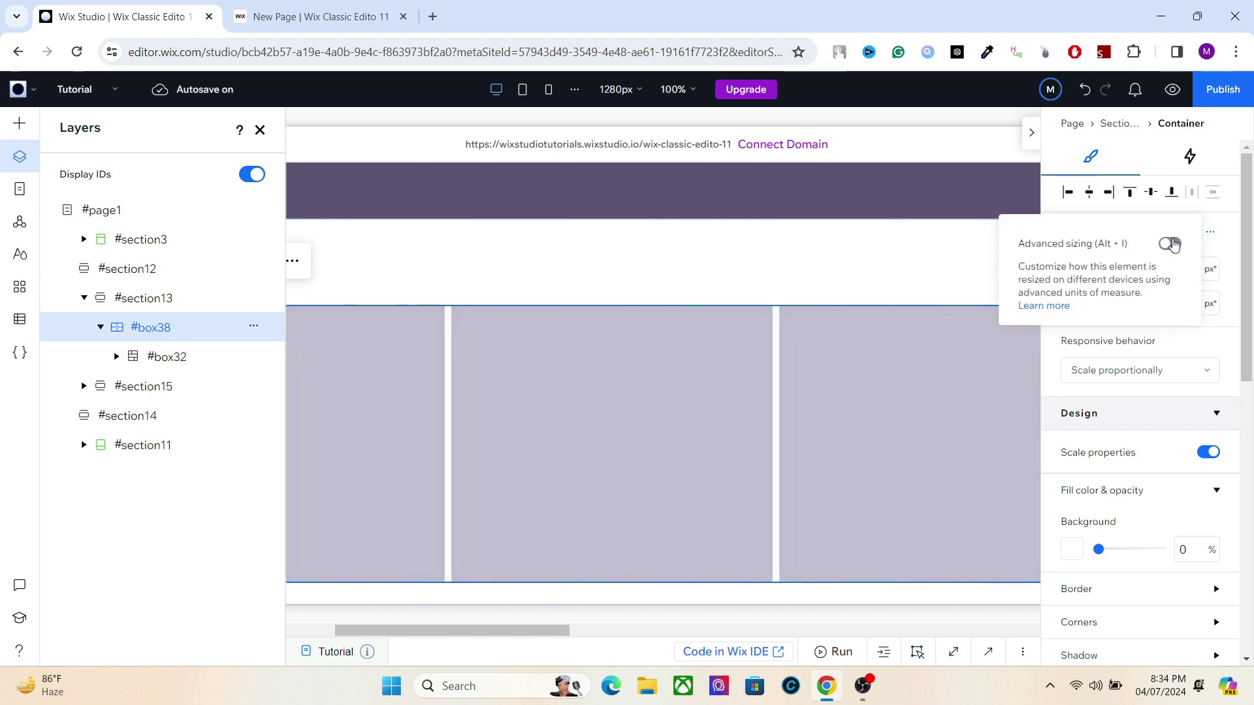
{"action": "left_click", "coordinate": [1172, 244]}
{"action": "left_click", "coordinate": [1232, 244]}
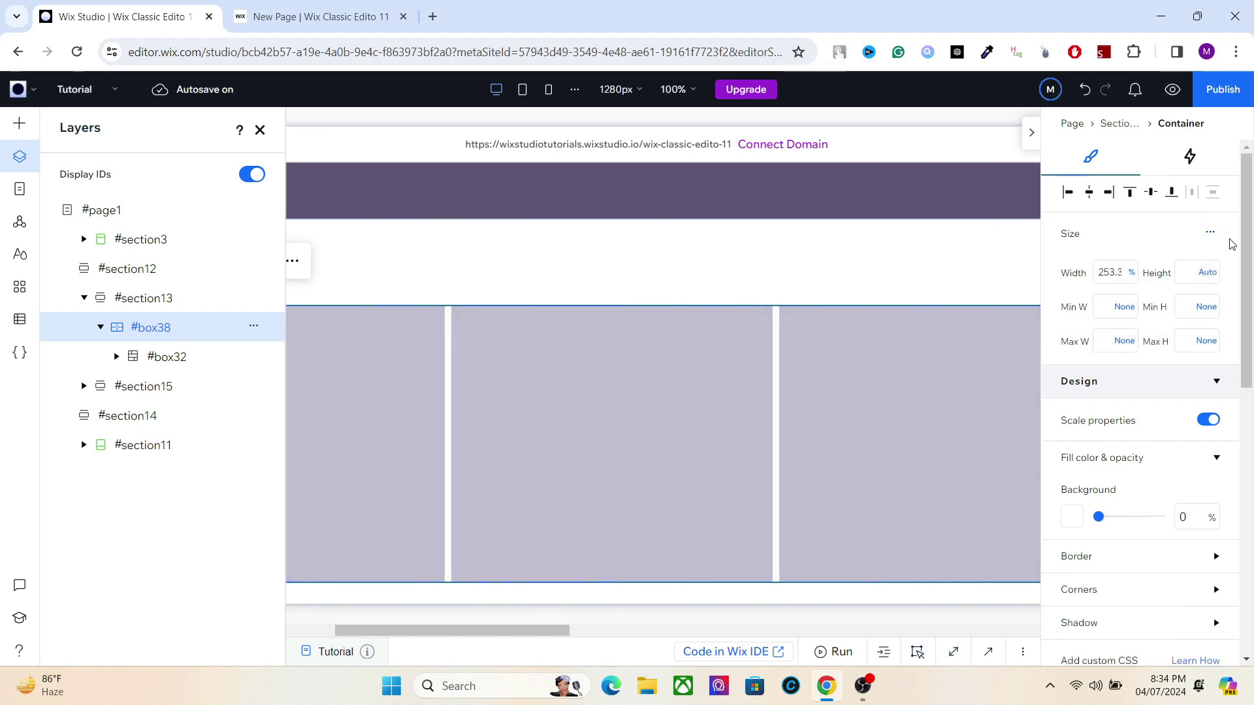
Switch the container's width and height units to viewport width (vw) and set both to 250 vw
{"action": "left_click", "coordinate": [1132, 273]}
{"action": "left_click", "coordinate": [1205, 275]}
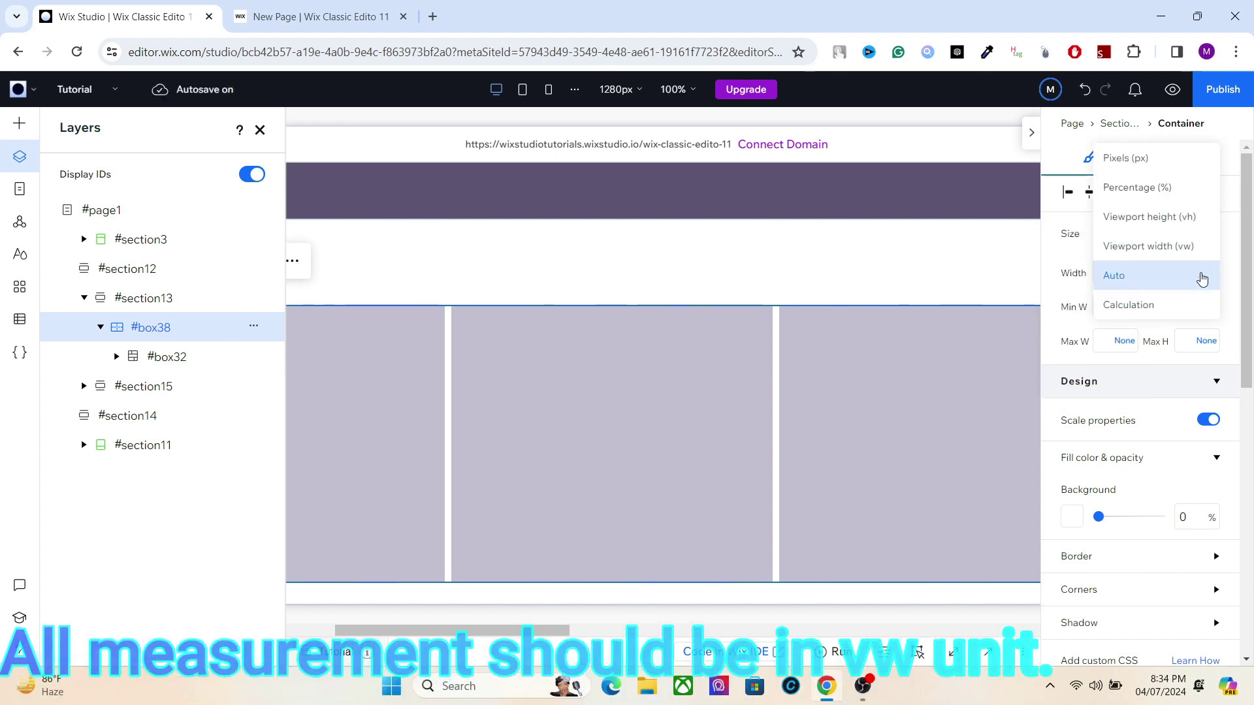
{"action": "left_click", "coordinate": [1157, 253]}
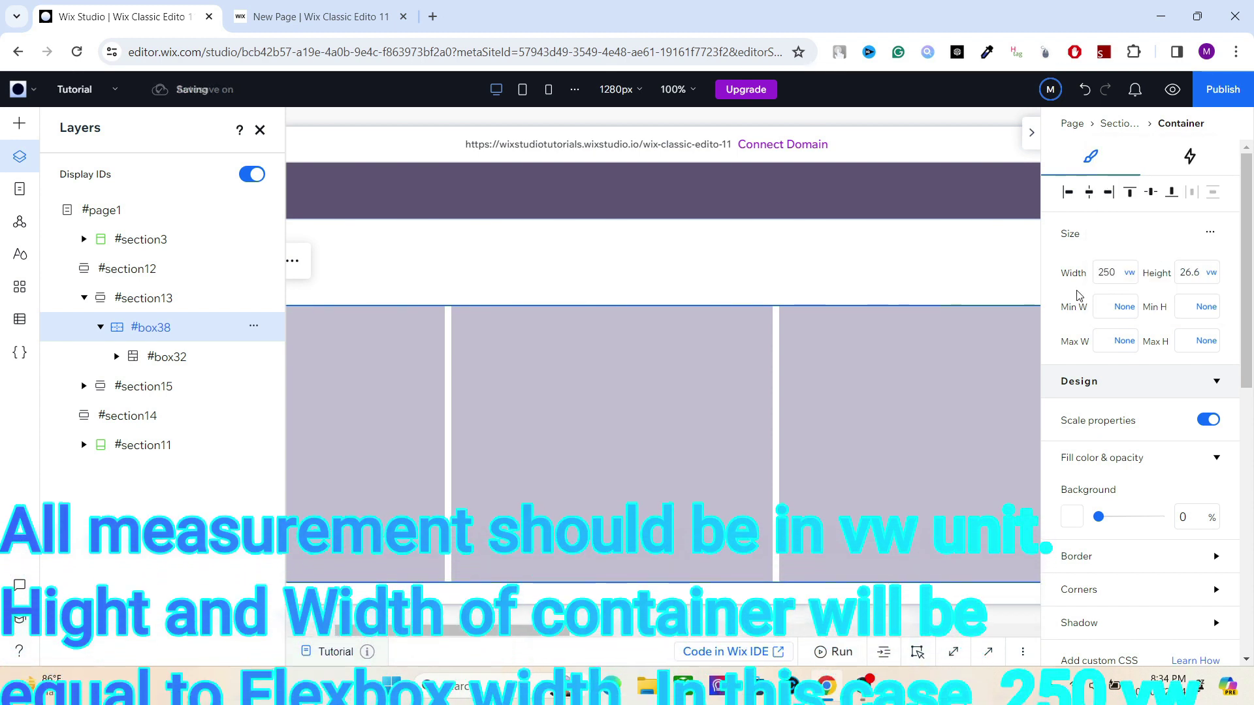
{"action": "left_click", "coordinate": [1105, 275]}
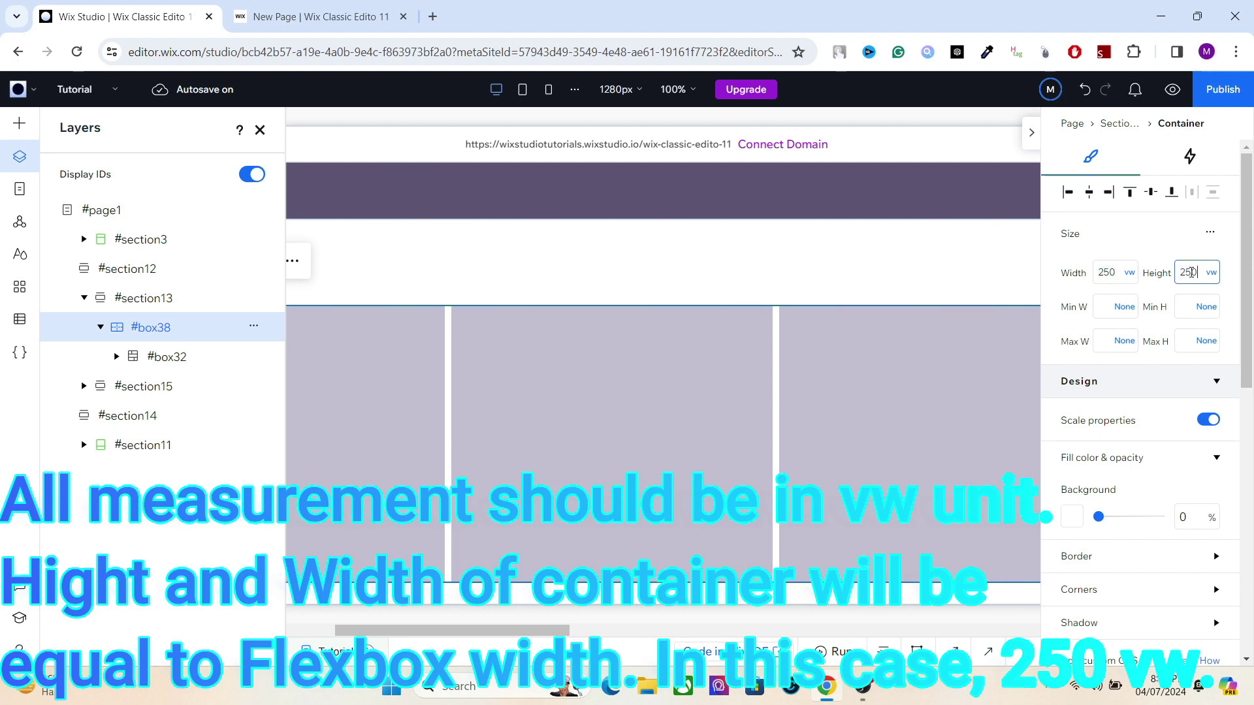
{"action": "key", "text": "Return"}
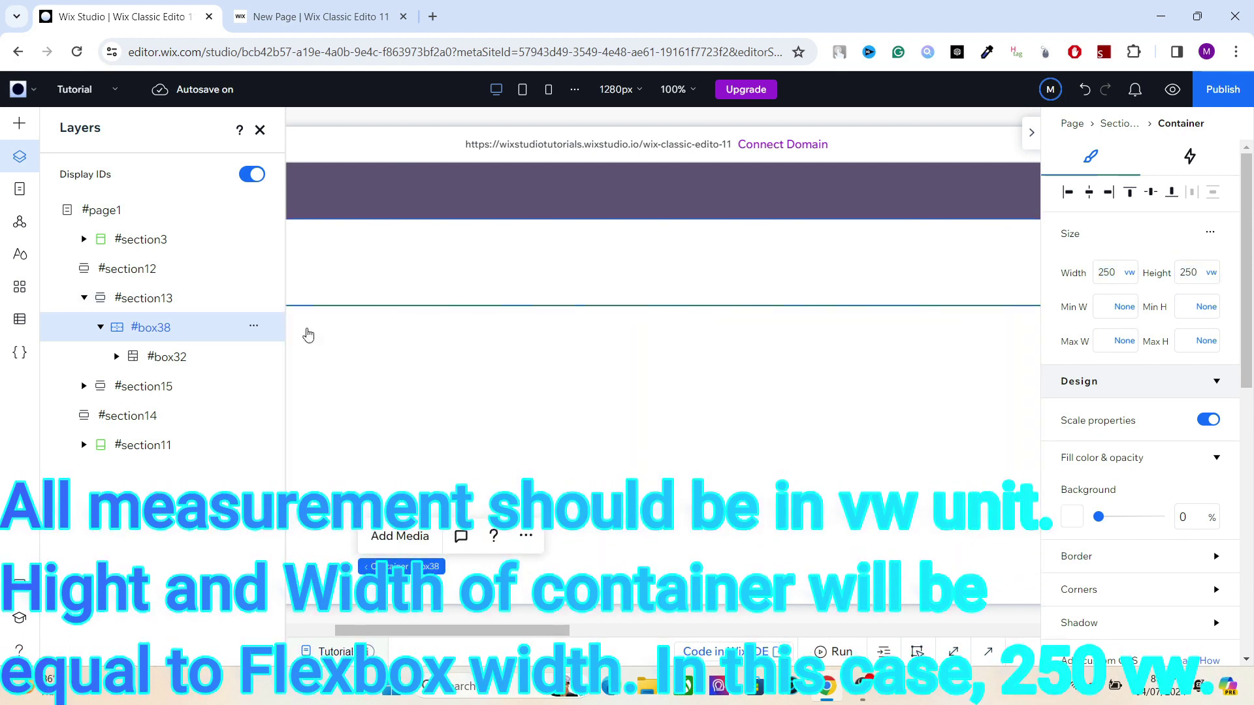
Align the flexbox to the top edge of its container
{"action": "left_click", "coordinate": [117, 357]}
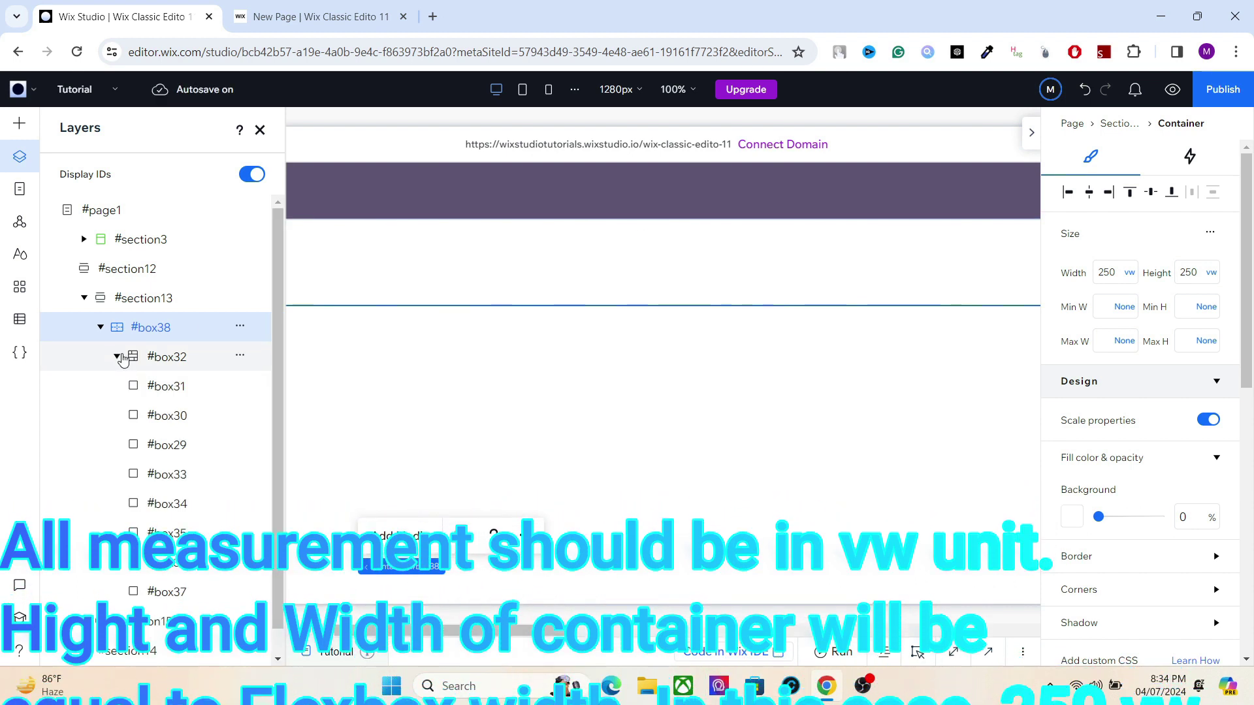
{"action": "left_click", "coordinate": [155, 359]}
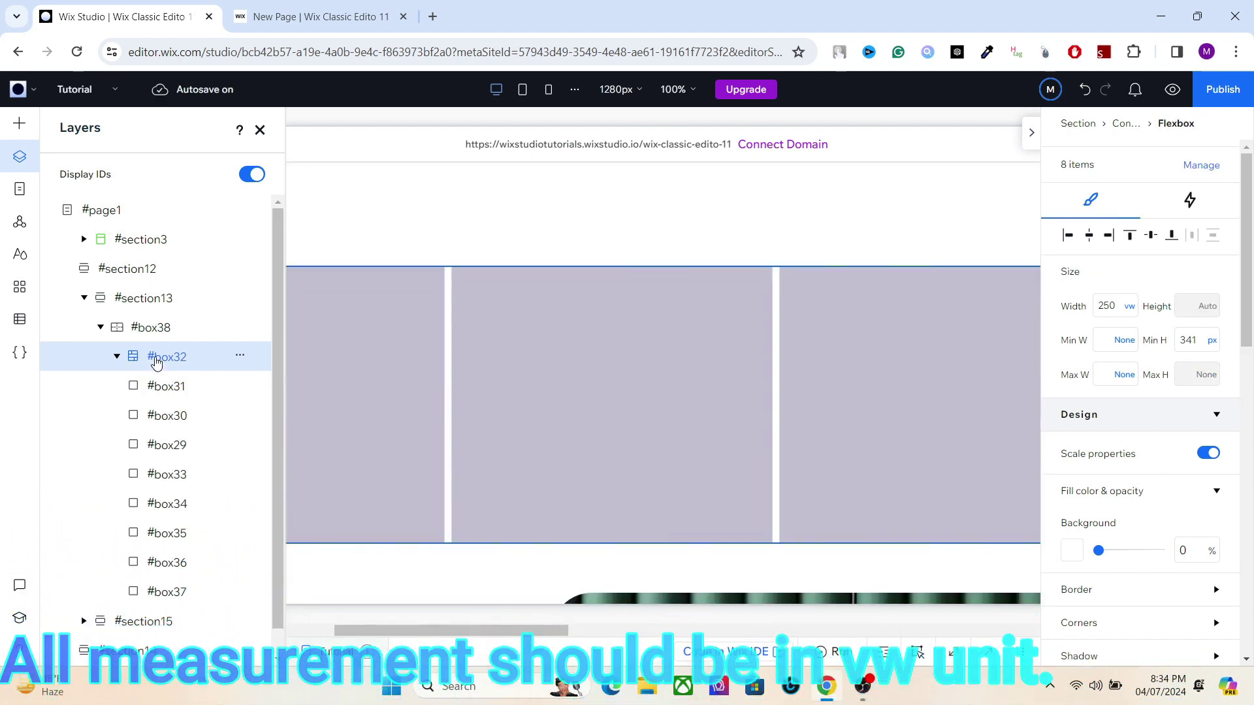
{"action": "left_click", "coordinate": [1128, 244]}
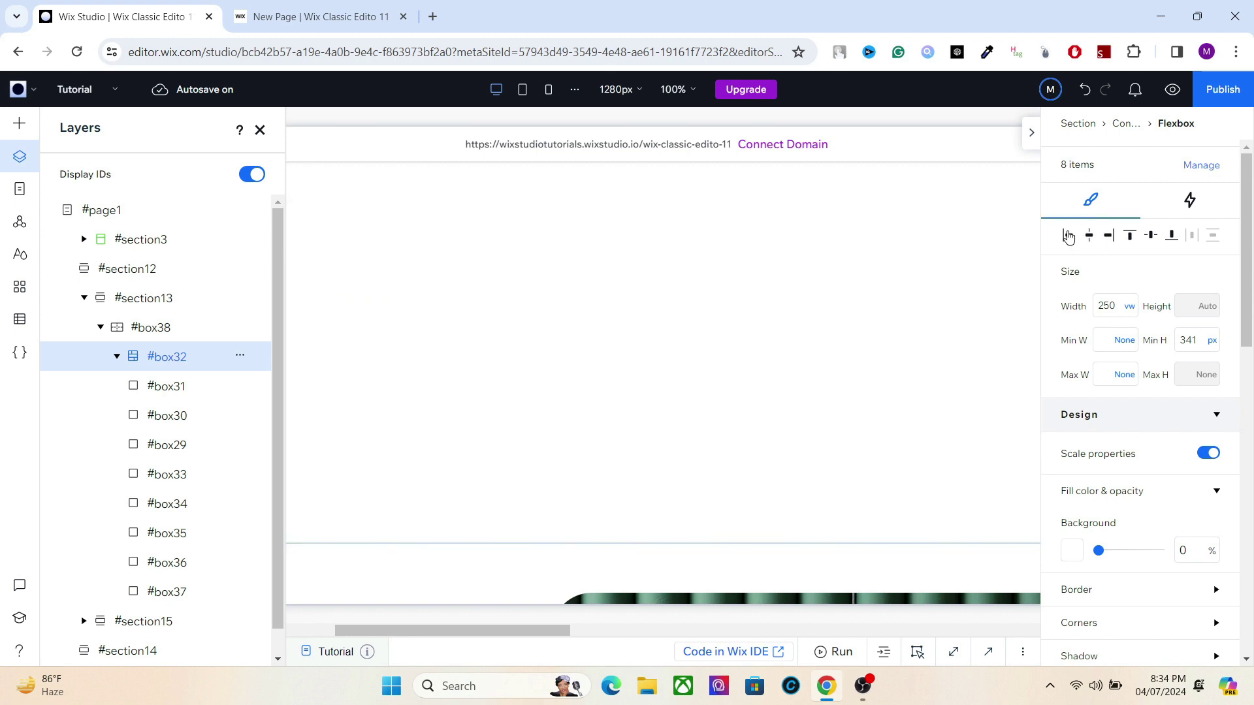
{"action": "left_click", "coordinate": [260, 130]}
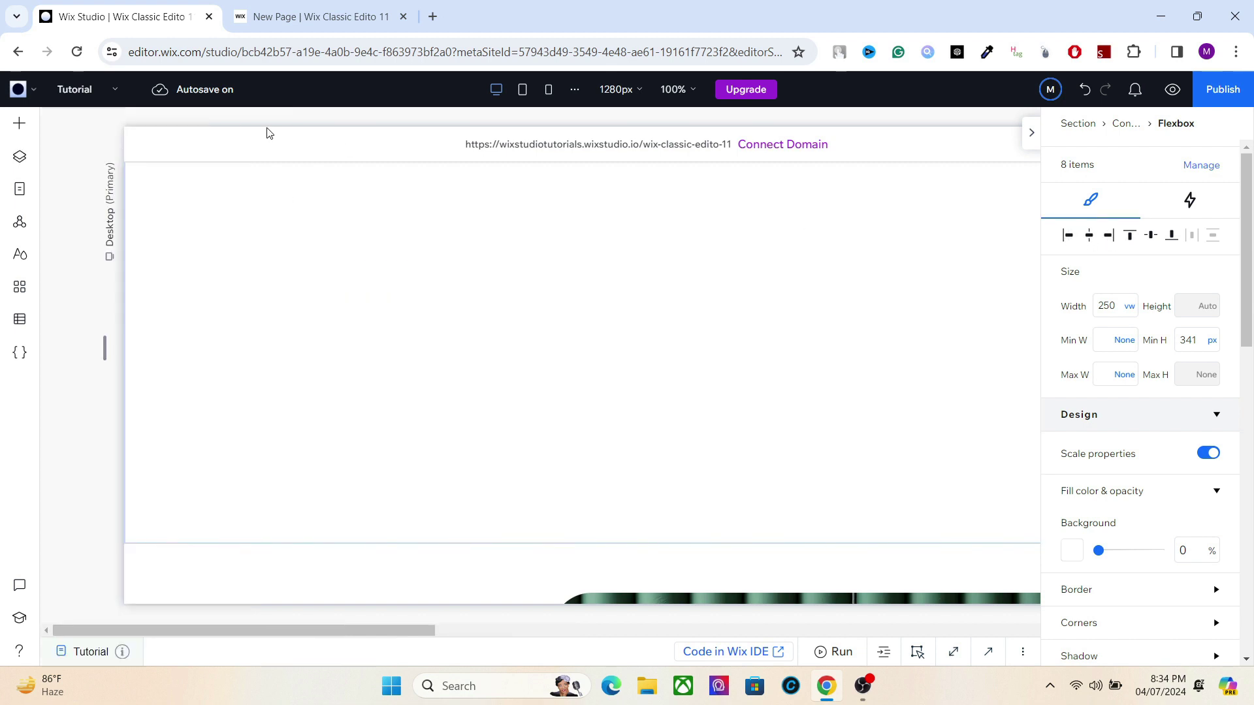
Change the background color of the flexbox's first item to the magenta in My colors
{"action": "left_click", "coordinate": [1030, 133]}
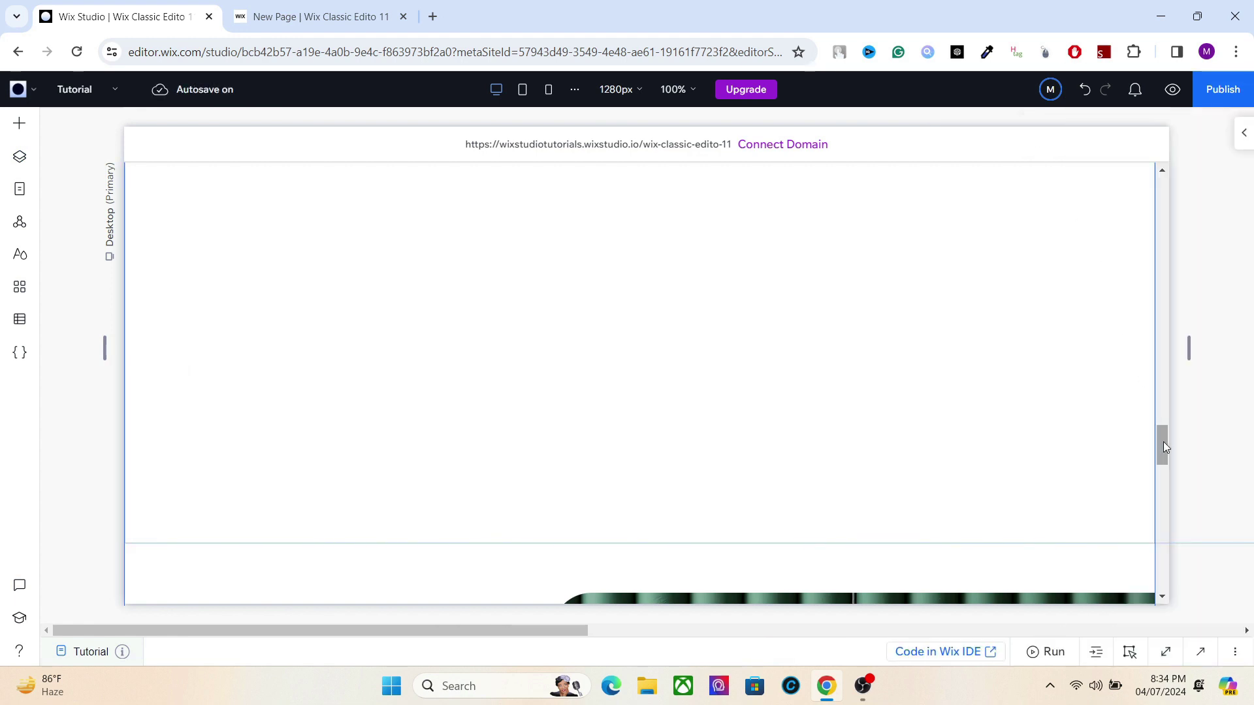
{"action": "left_click_drag", "start_coordinate": [1163, 439], "coordinate": [1185, 241]}
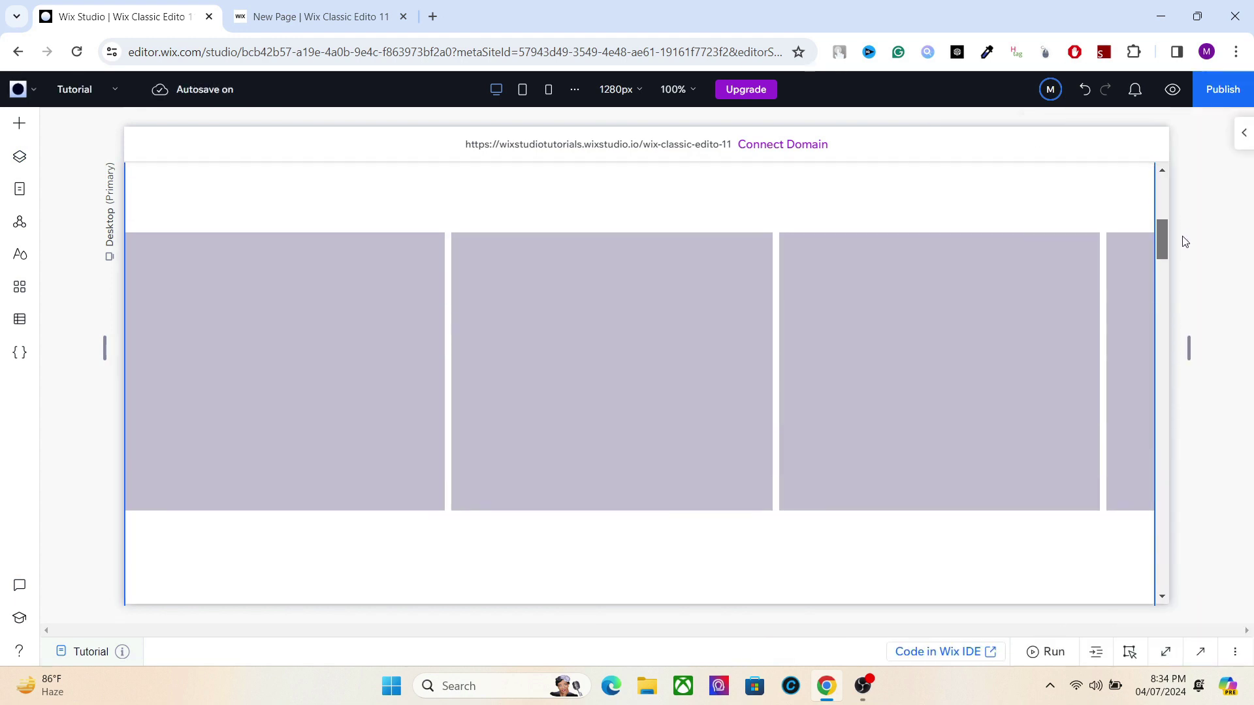
{"action": "left_click", "coordinate": [659, 262]}
{"action": "left_click", "coordinate": [387, 246]}
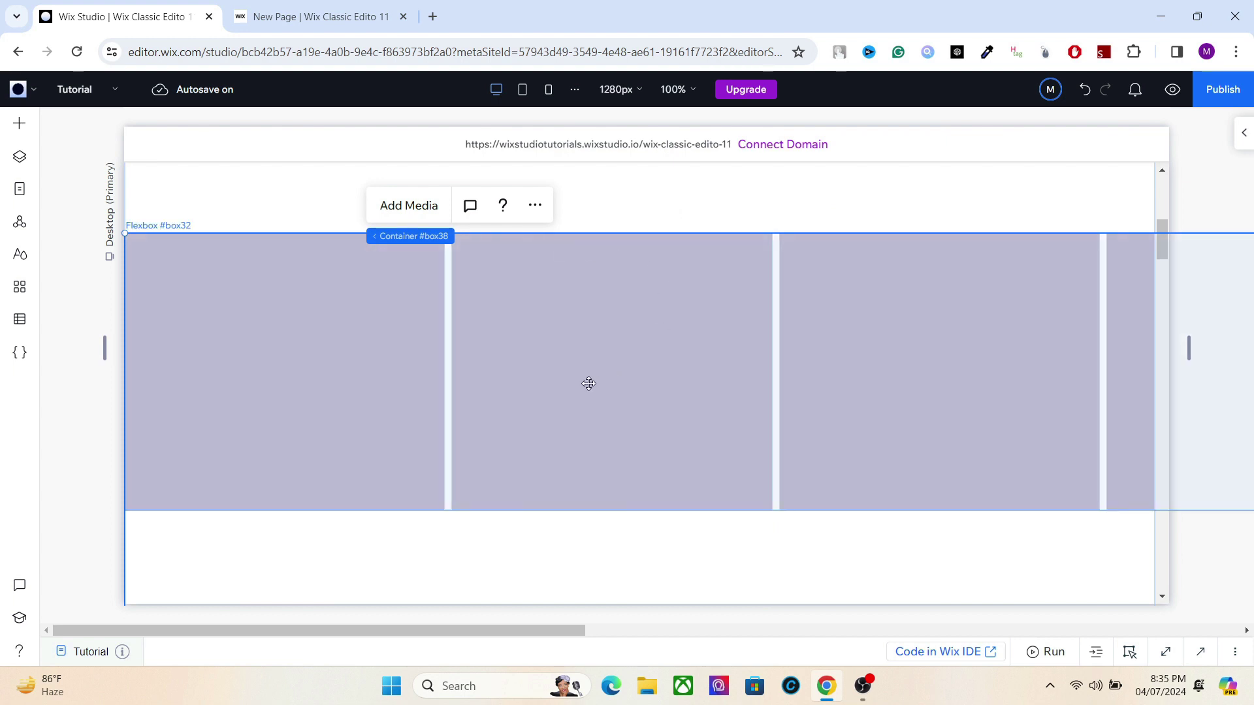
{"action": "left_click", "coordinate": [353, 356]}
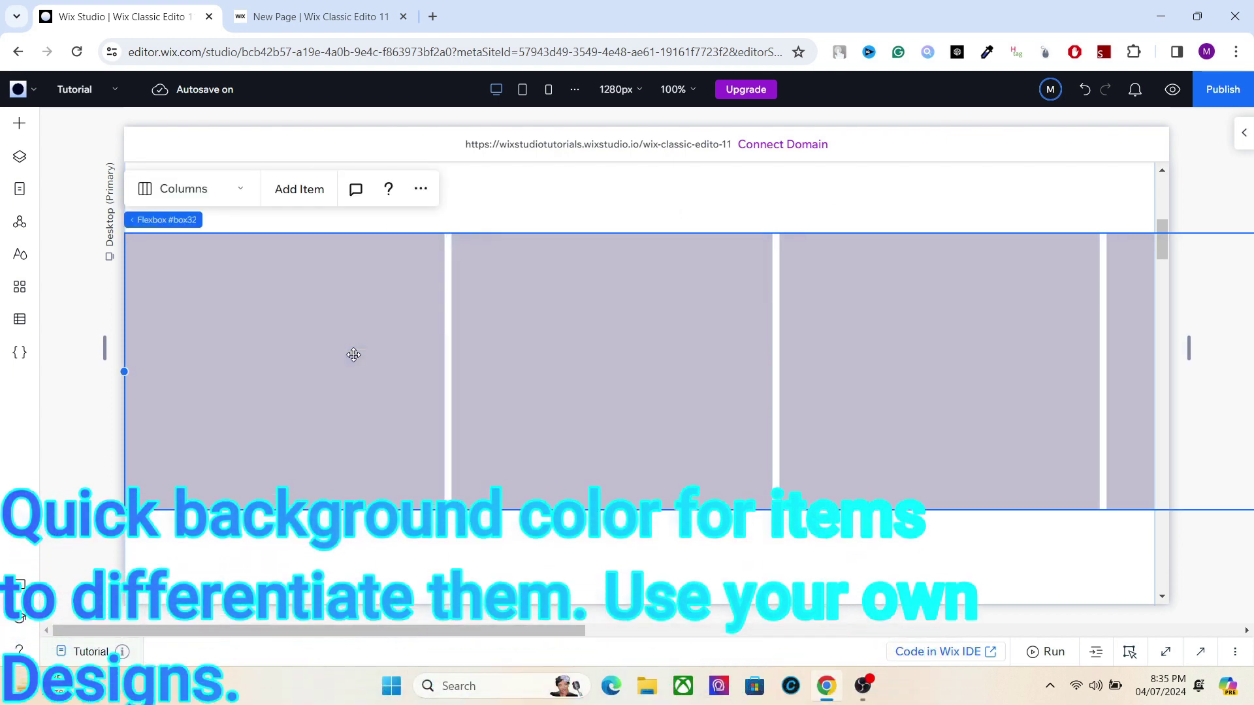
{"action": "left_click", "coordinate": [352, 356]}
{"action": "left_click", "coordinate": [1243, 132]}
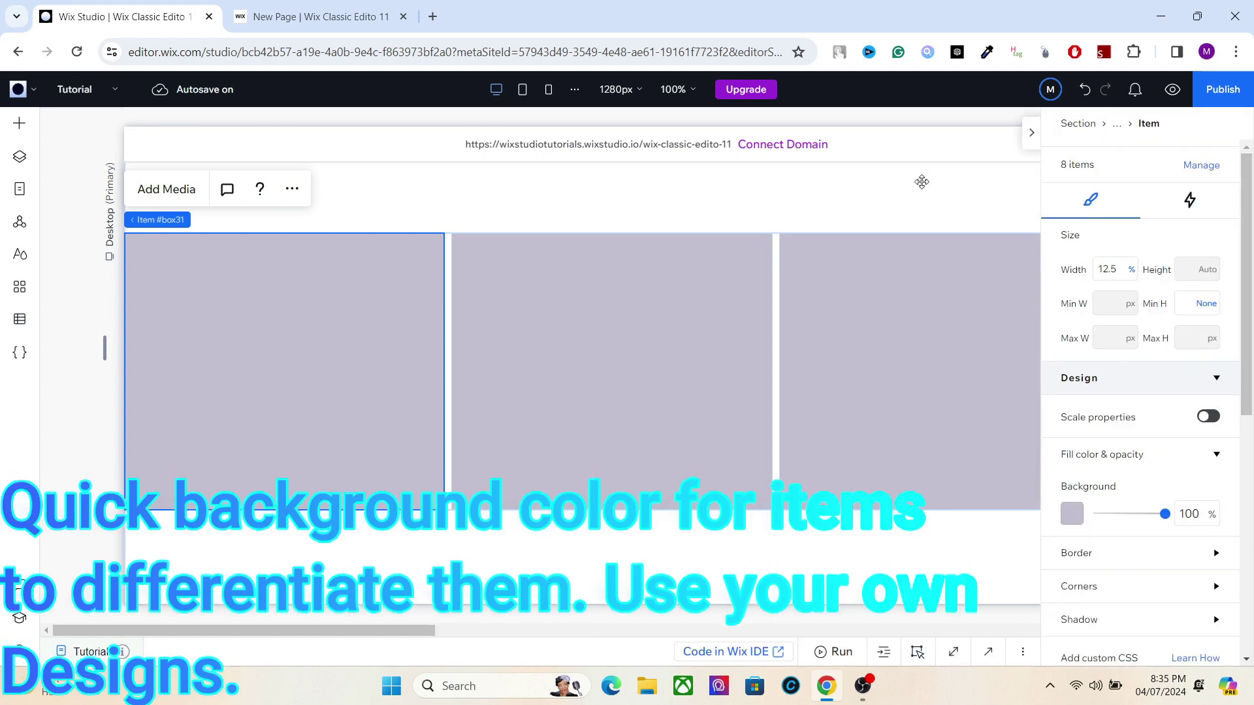
{"action": "left_click", "coordinate": [1072, 514]}
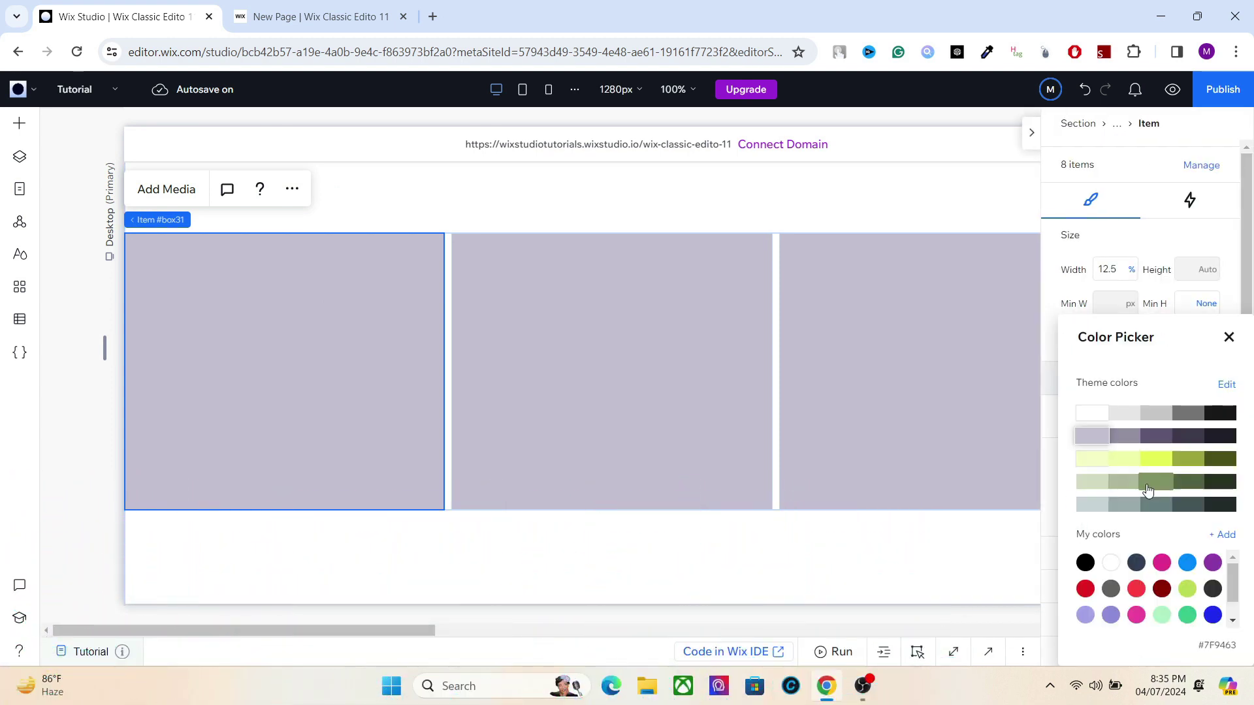
{"action": "left_click", "coordinate": [1161, 566]}
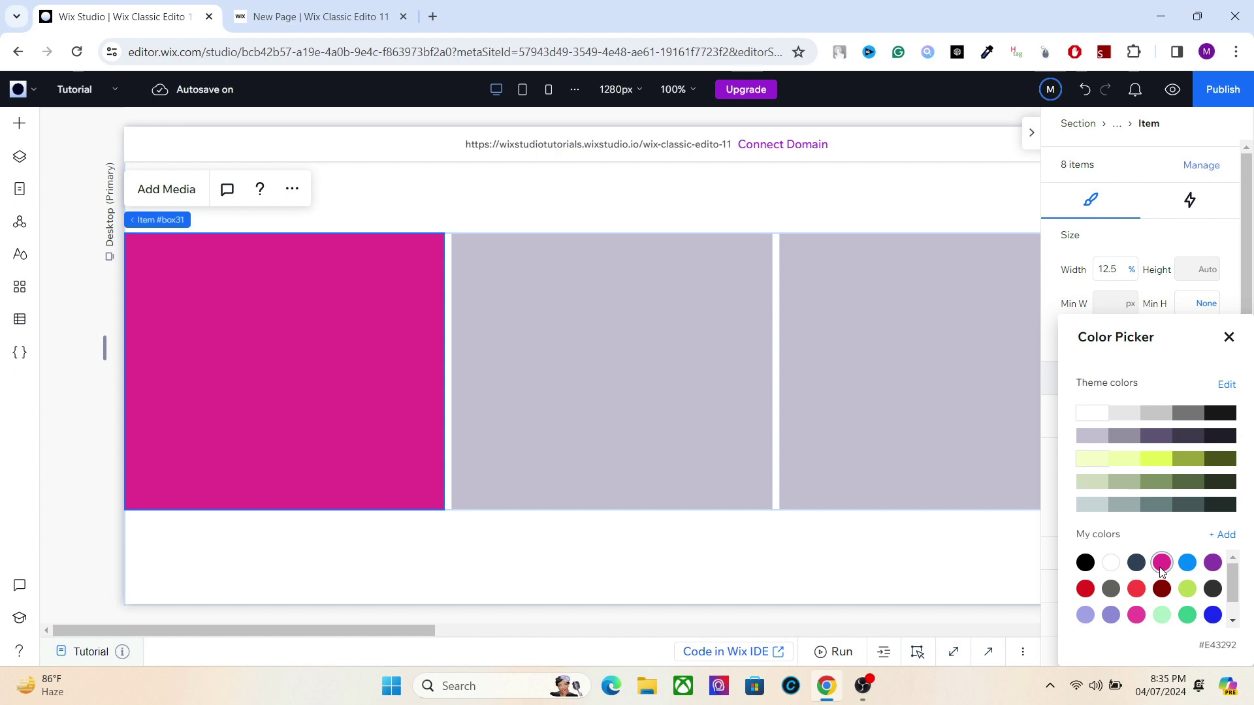
Change the background of flexbox item box29 to the dark slate theme color #455457
{"action": "key", "text": "Escape"}
{"action": "left_click", "coordinate": [19, 155]}
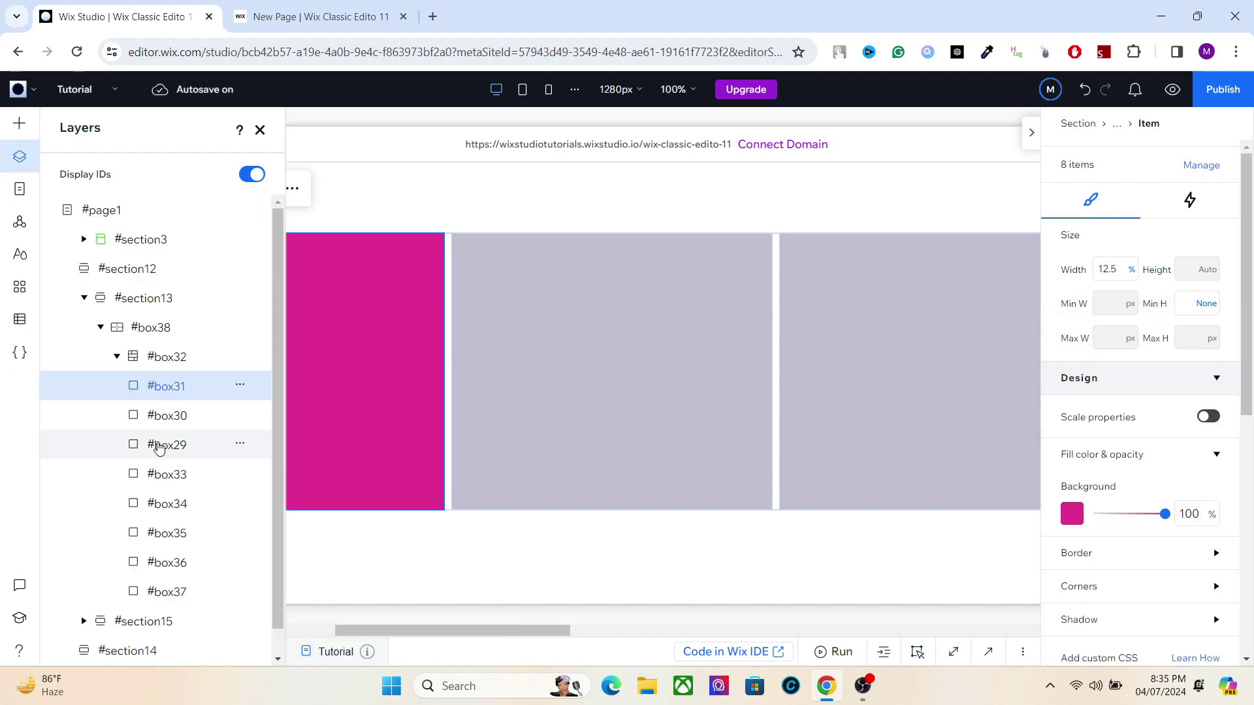
{"action": "left_click", "coordinate": [163, 444]}
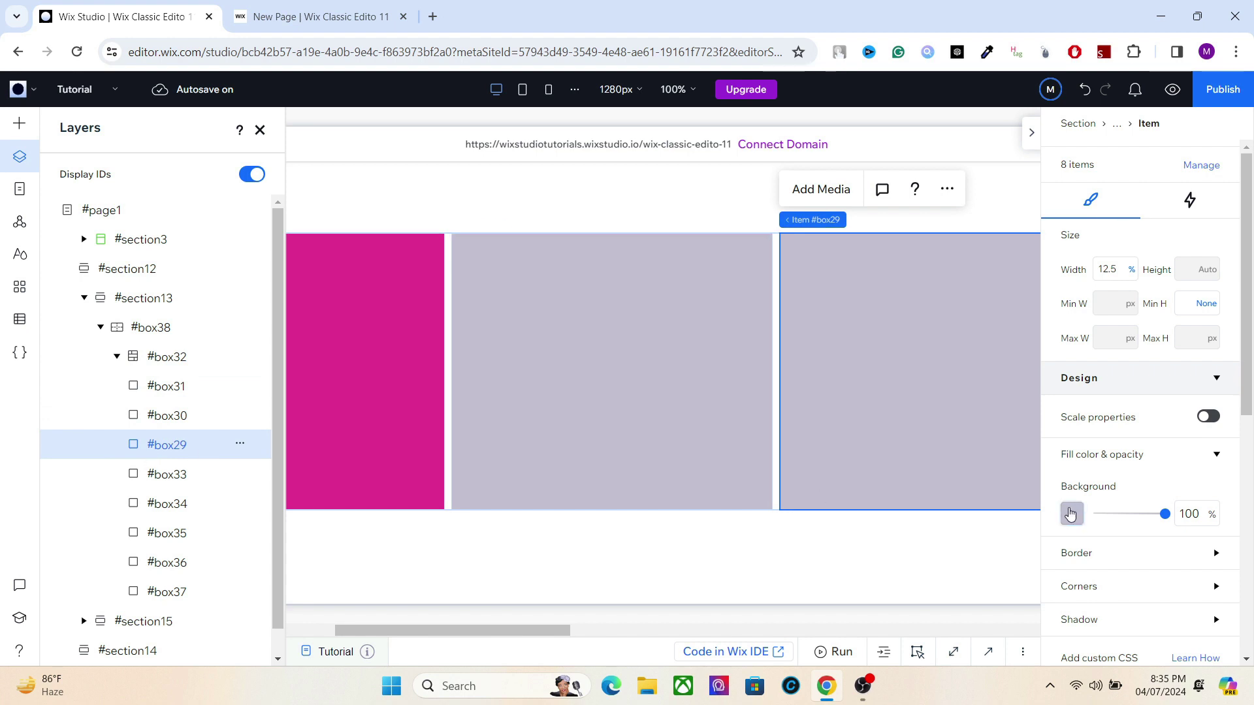
{"action": "left_click", "coordinate": [1071, 514]}
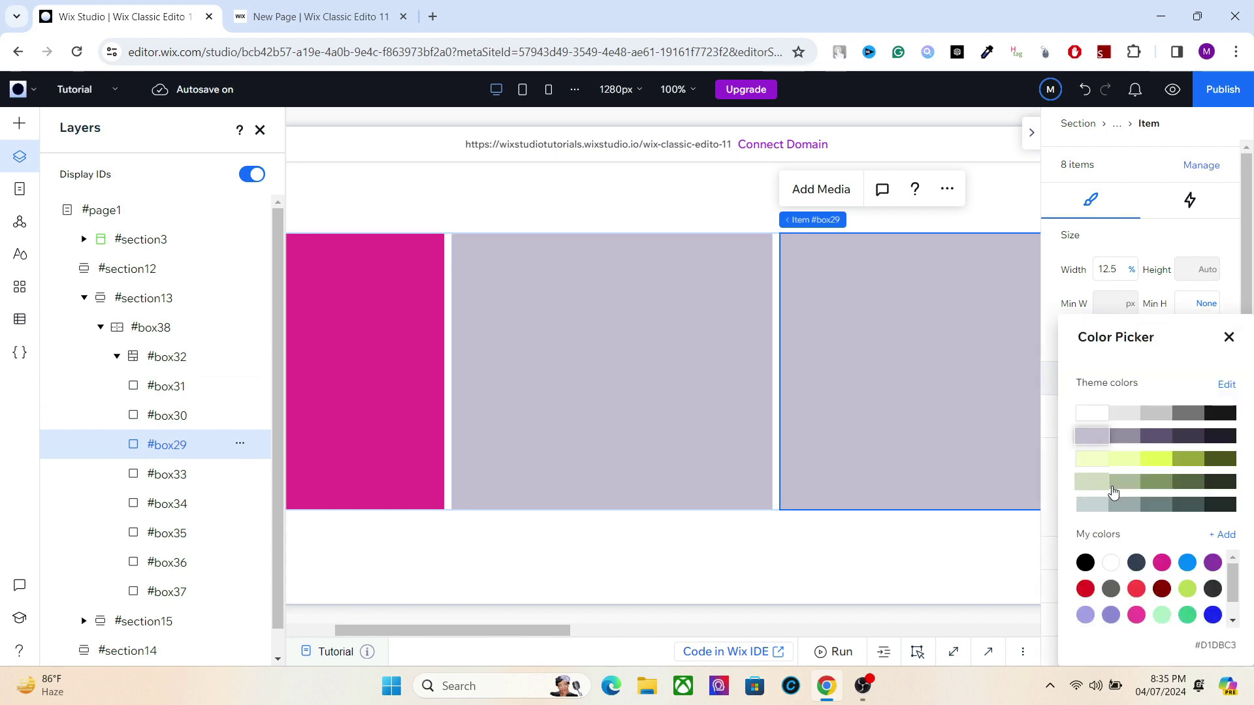
{"action": "left_click", "coordinate": [1189, 505]}
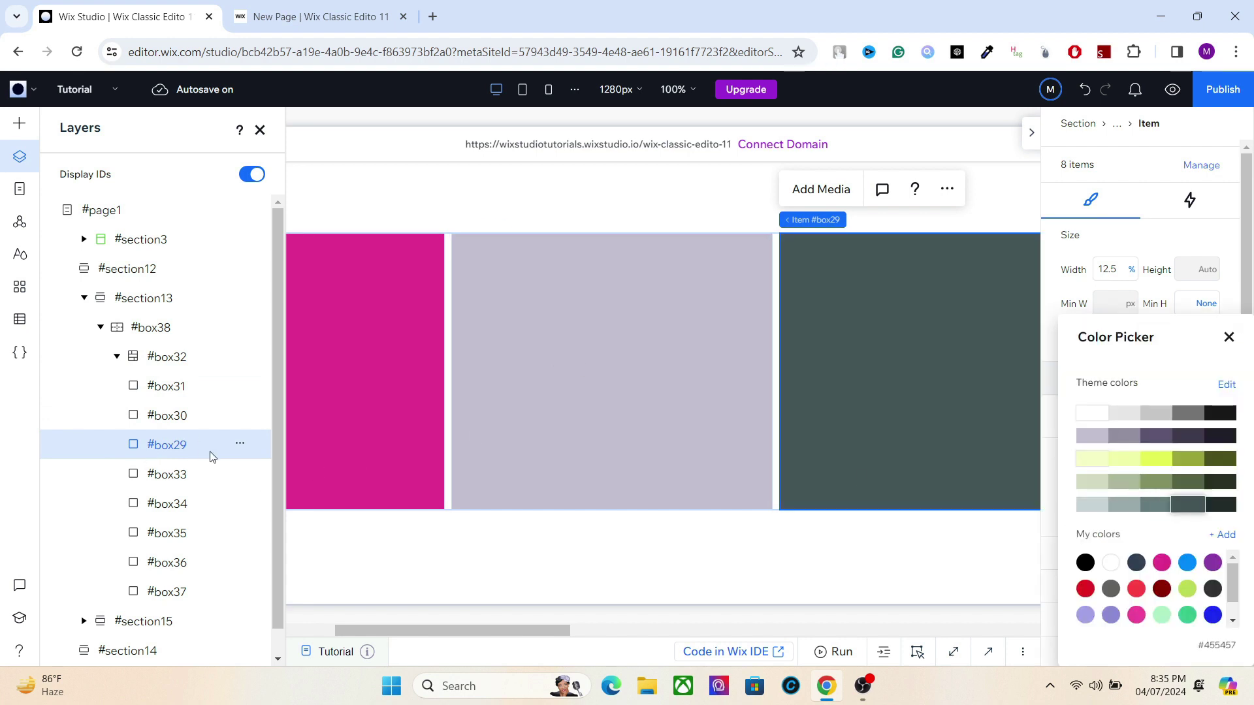
{"action": "key", "text": "Escape"}
Change the background of flexbox item box30 to the medium green in My colors
{"action": "left_click", "coordinate": [186, 419]}
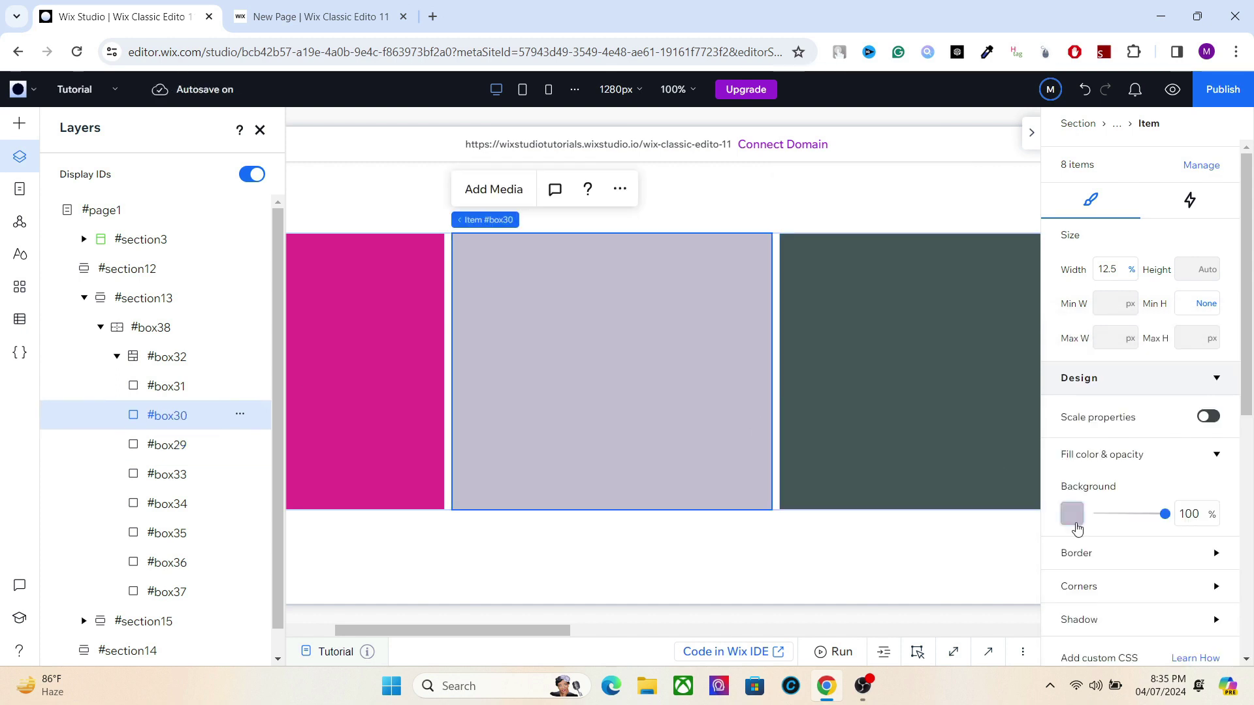
{"action": "left_click", "coordinate": [1076, 527]}
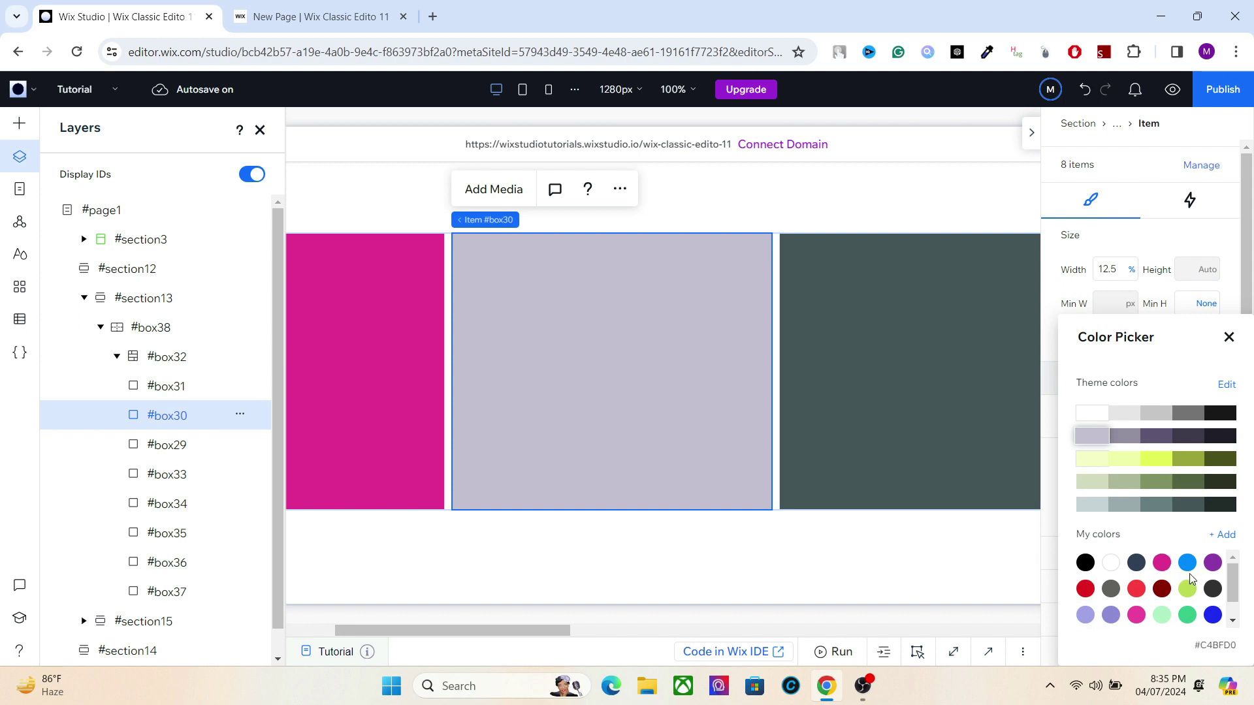
{"action": "left_click", "coordinate": [1187, 615]}
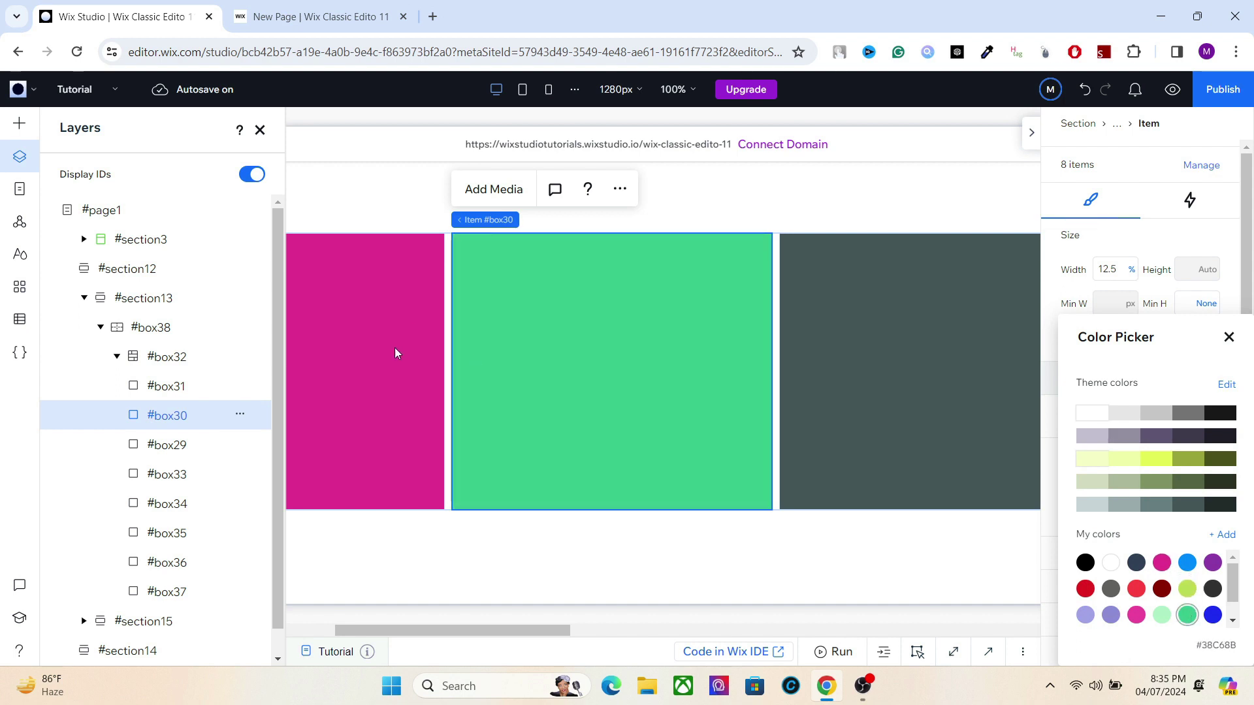
{"action": "key", "text": "Escape"}
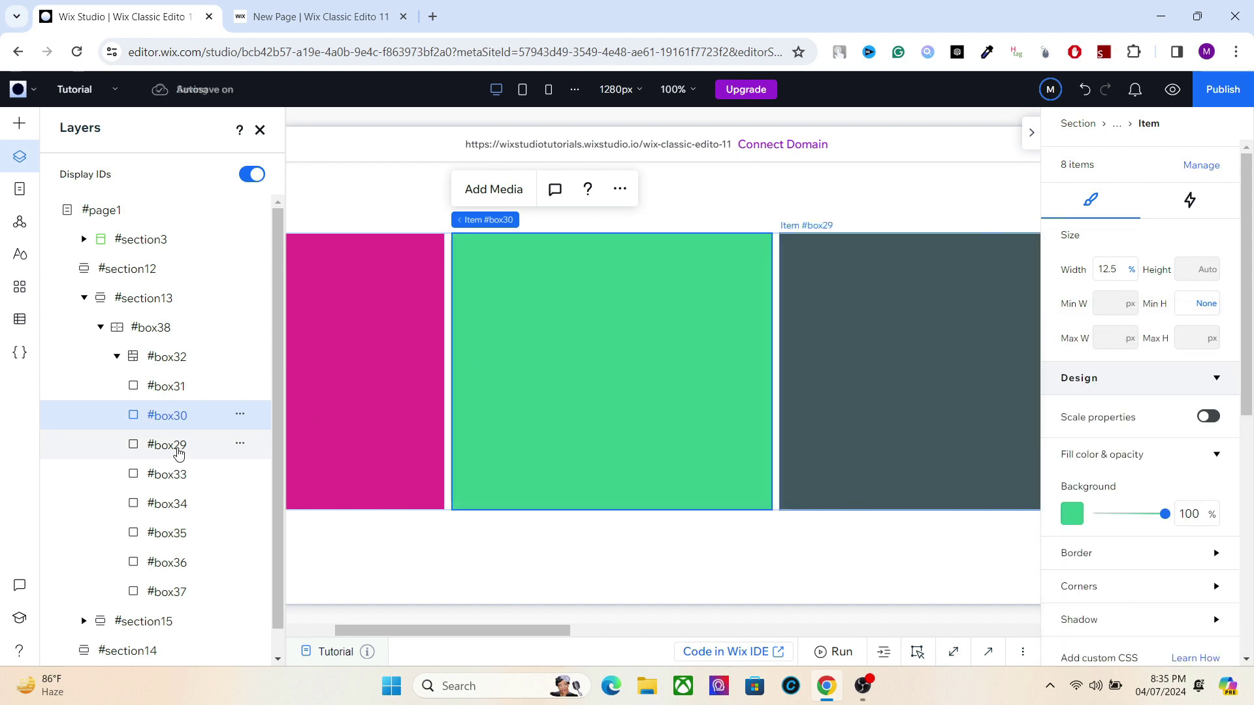
Move box29 to the front of the flexbox's item order, followed by moving box34 ahead of it
{"action": "left_click", "coordinate": [178, 451]}
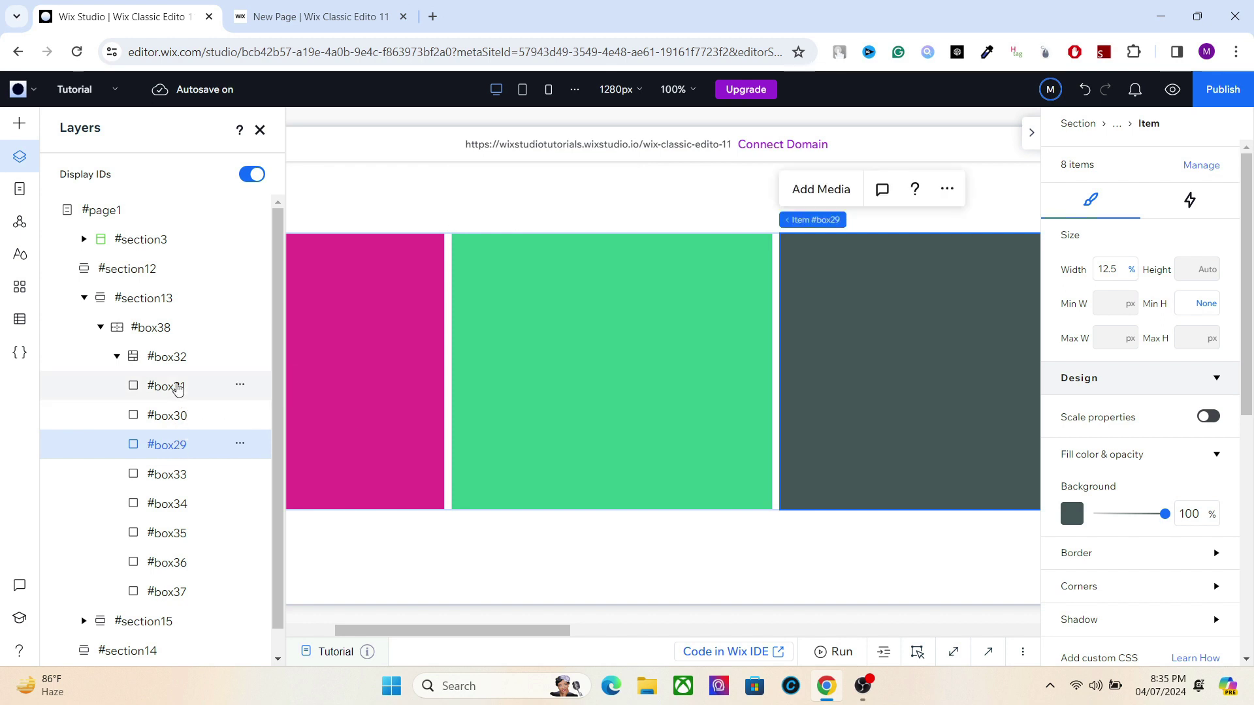
{"action": "left_click_drag", "start_coordinate": [179, 387], "coordinate": [178, 387]}
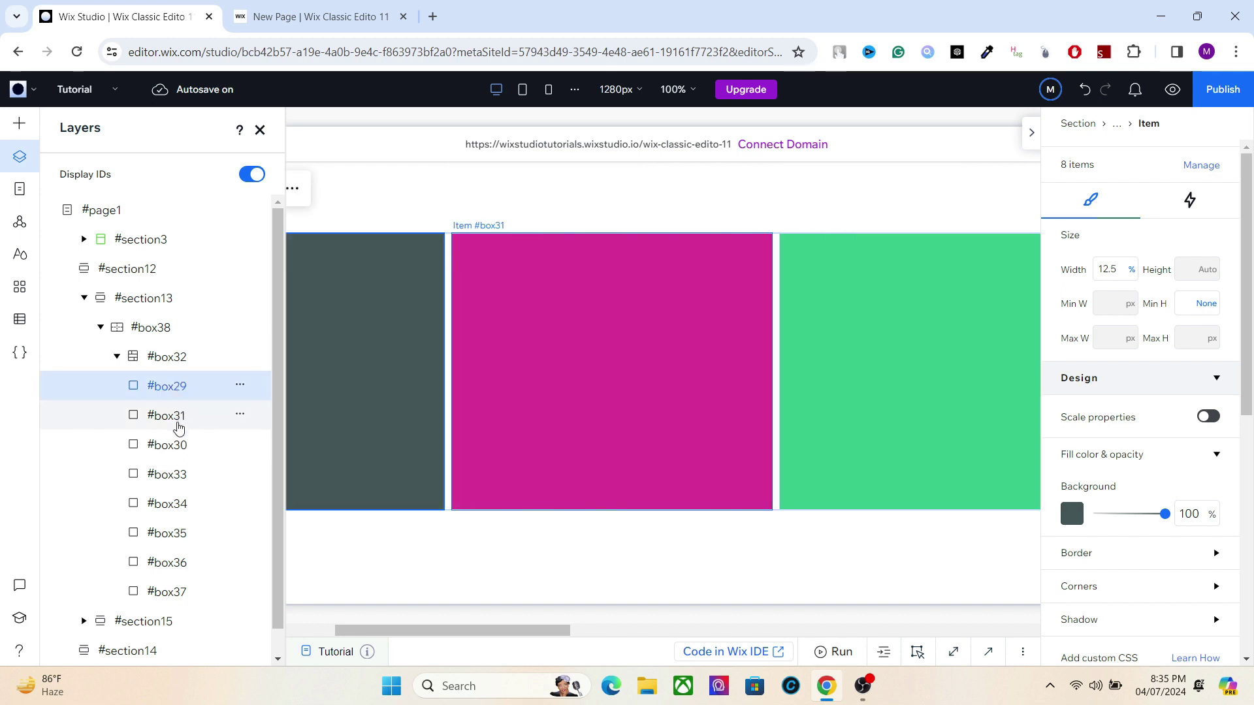
{"action": "left_click_drag", "start_coordinate": [160, 508], "coordinate": [165, 387]}
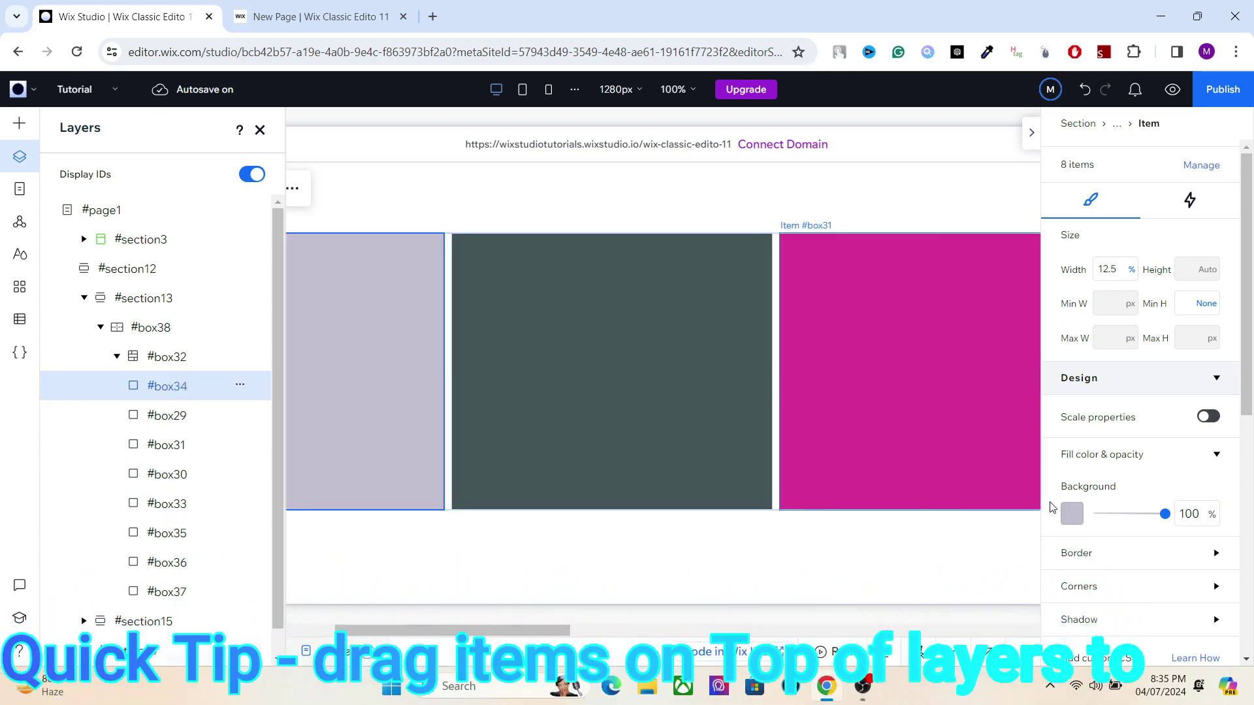
Set box34's background to the dark gray #323232 and move the item back between box33 and box35
{"action": "left_click", "coordinate": [1073, 515]}
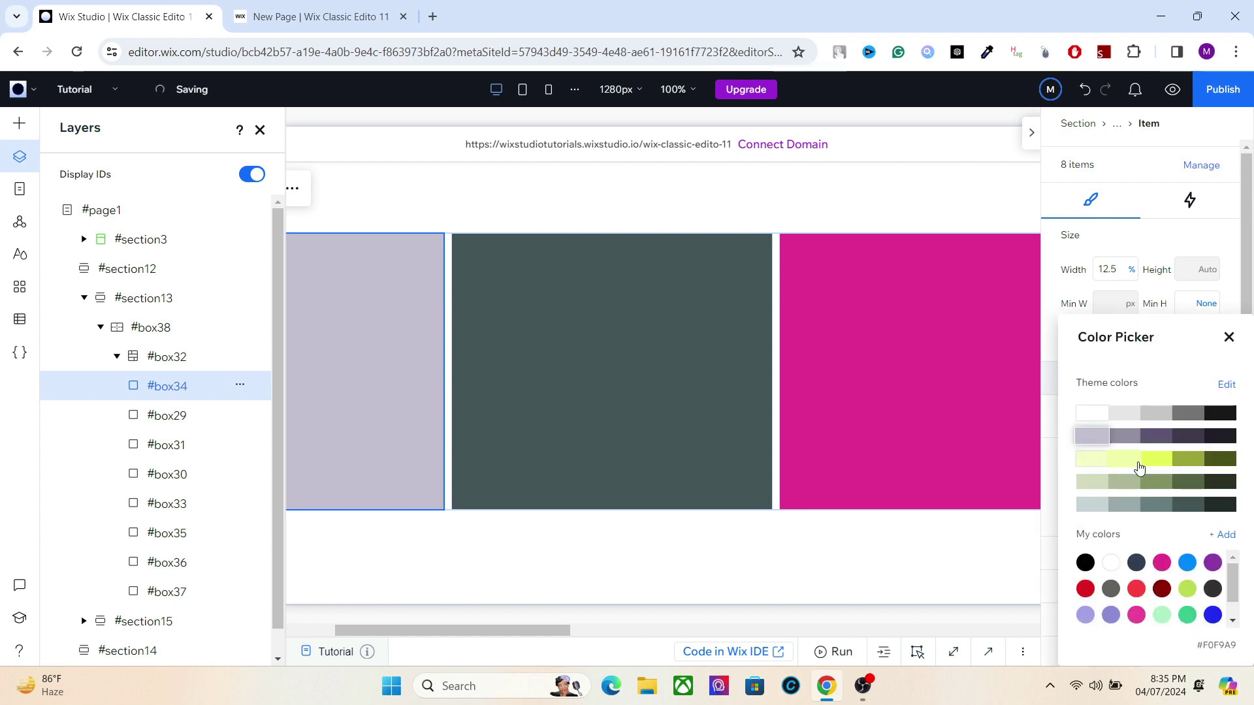
{"action": "scroll", "coordinate": [1234, 601], "scroll_direction": "down", "scroll_amount": 1}
{"action": "scroll", "coordinate": [1234, 600], "scroll_direction": "up", "scroll_amount": 1}
{"action": "left_click", "coordinate": [1212, 589]}
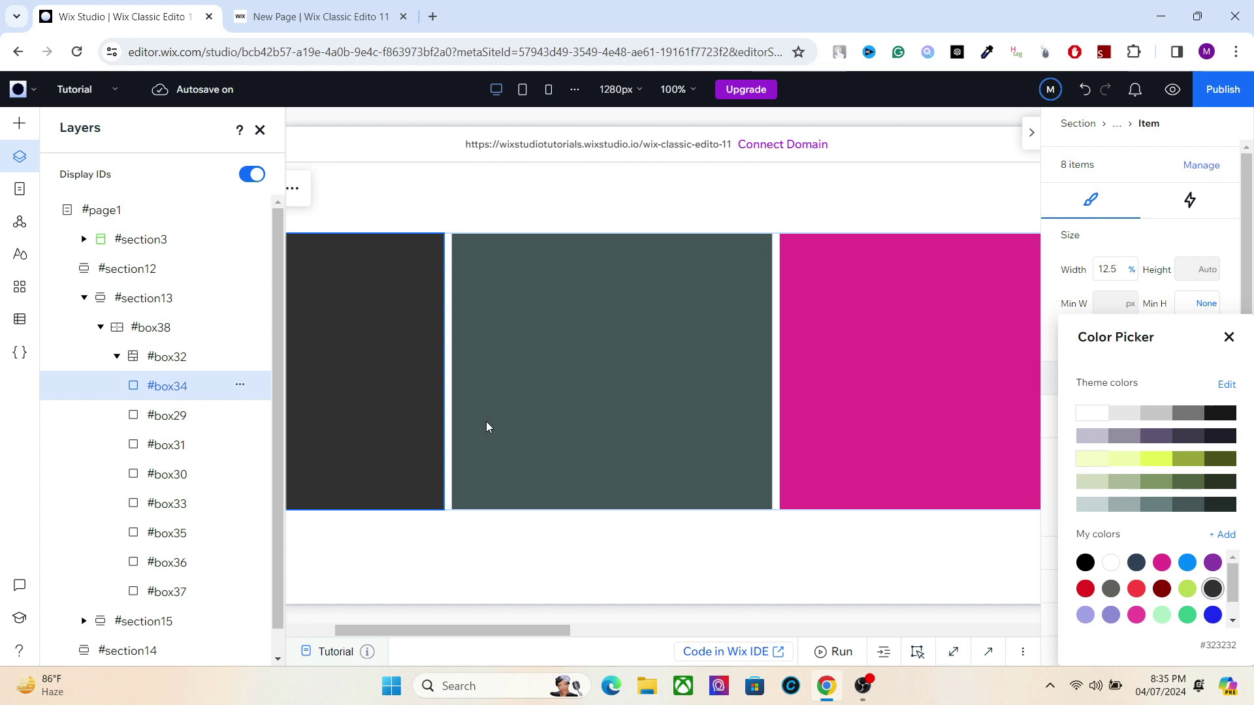
{"action": "left_click", "coordinate": [169, 398]}
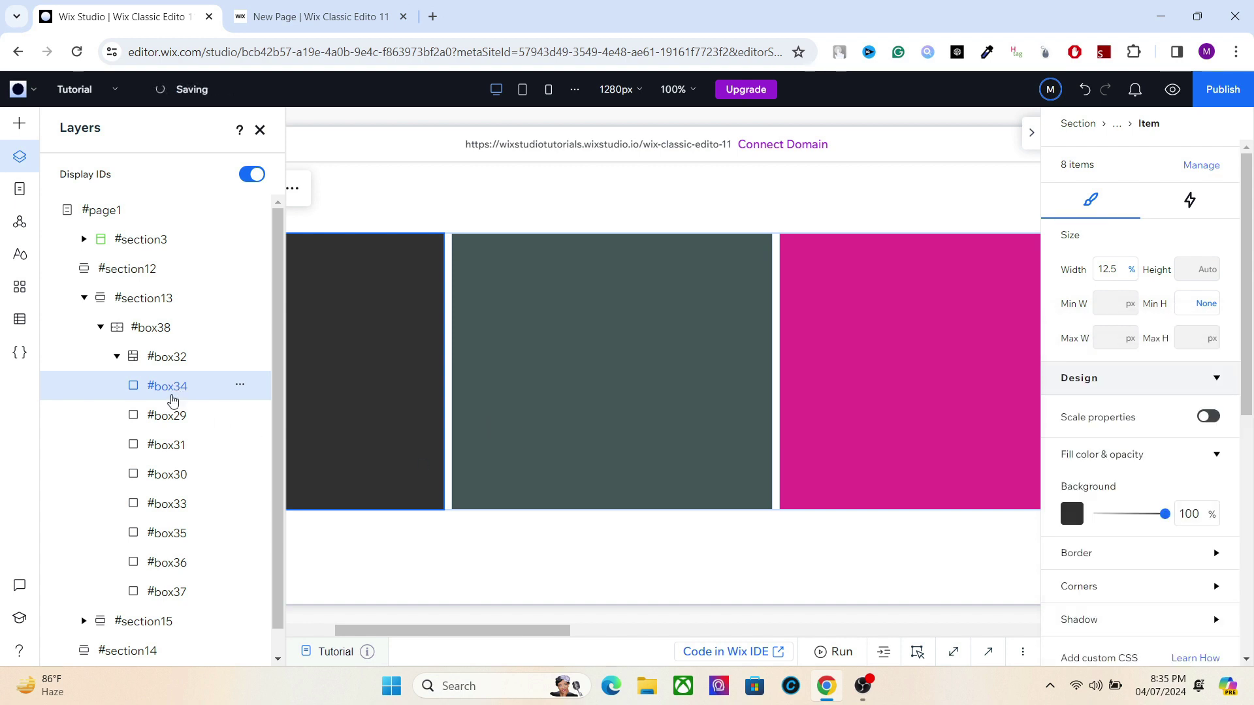
{"action": "left_click_drag", "start_coordinate": [160, 391], "coordinate": [174, 513]}
Change the background of flexbox item box35 to the red in My colors (#E21C21)
{"action": "left_click", "coordinate": [175, 532]}
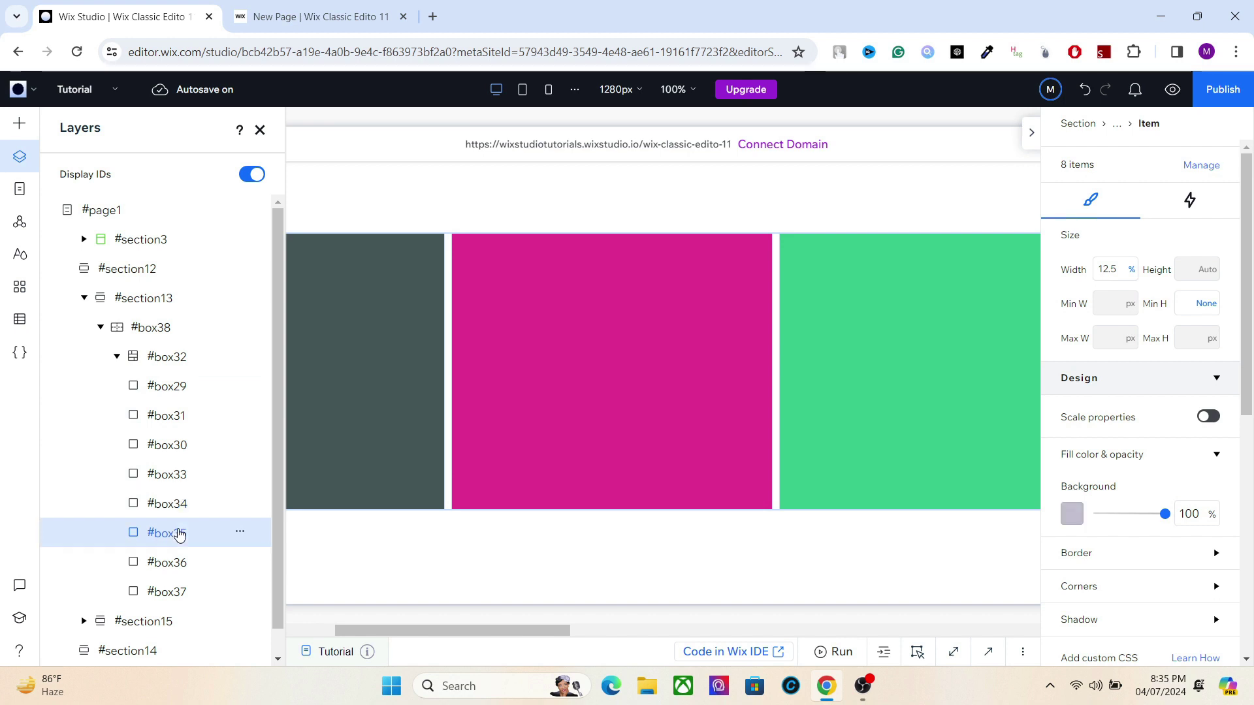
{"action": "left_click", "coordinate": [1079, 525]}
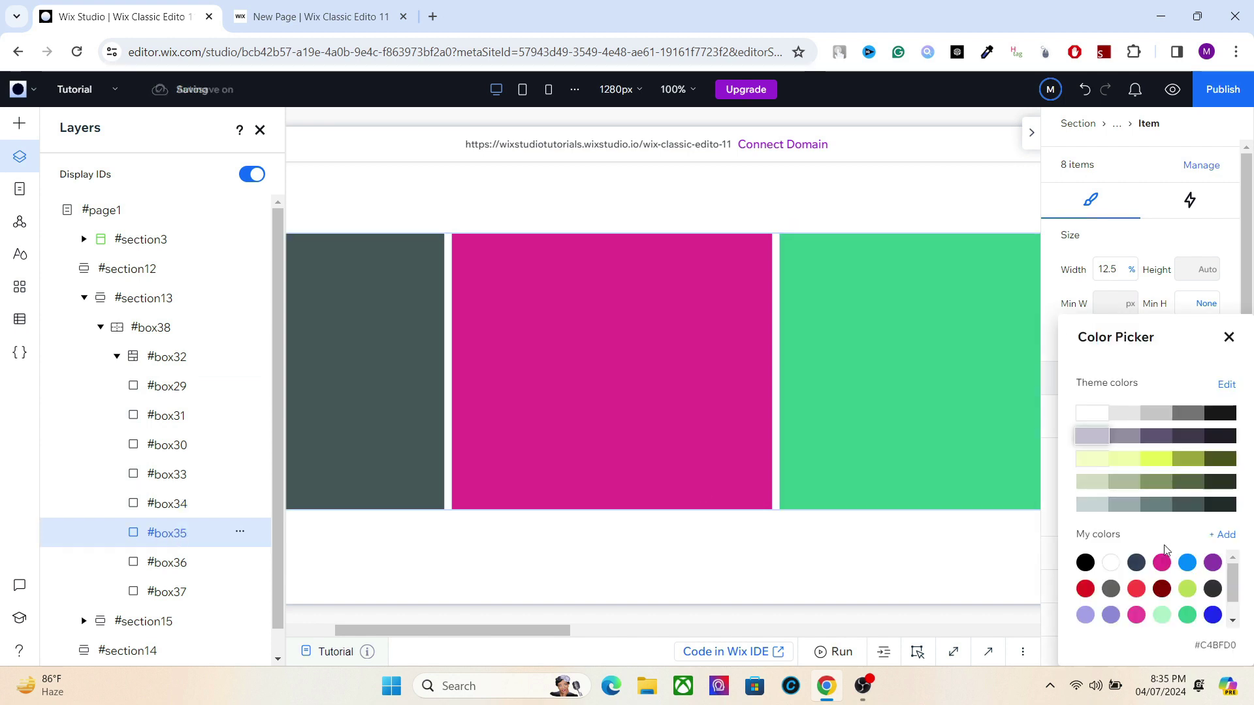
{"action": "left_click", "coordinate": [1094, 590]}
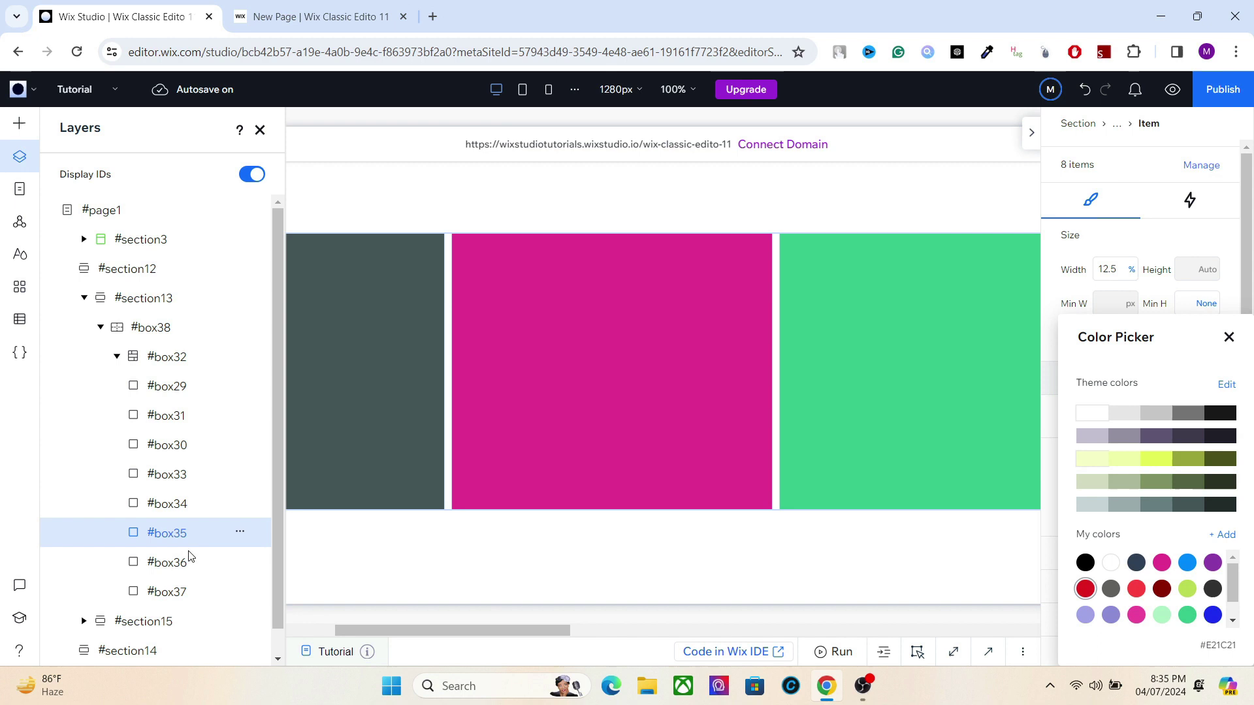
Change the background of flexbox item box36 to the purple #8E3AAB from My colors
{"action": "left_click", "coordinate": [169, 577]}
{"action": "left_click", "coordinate": [169, 575]}
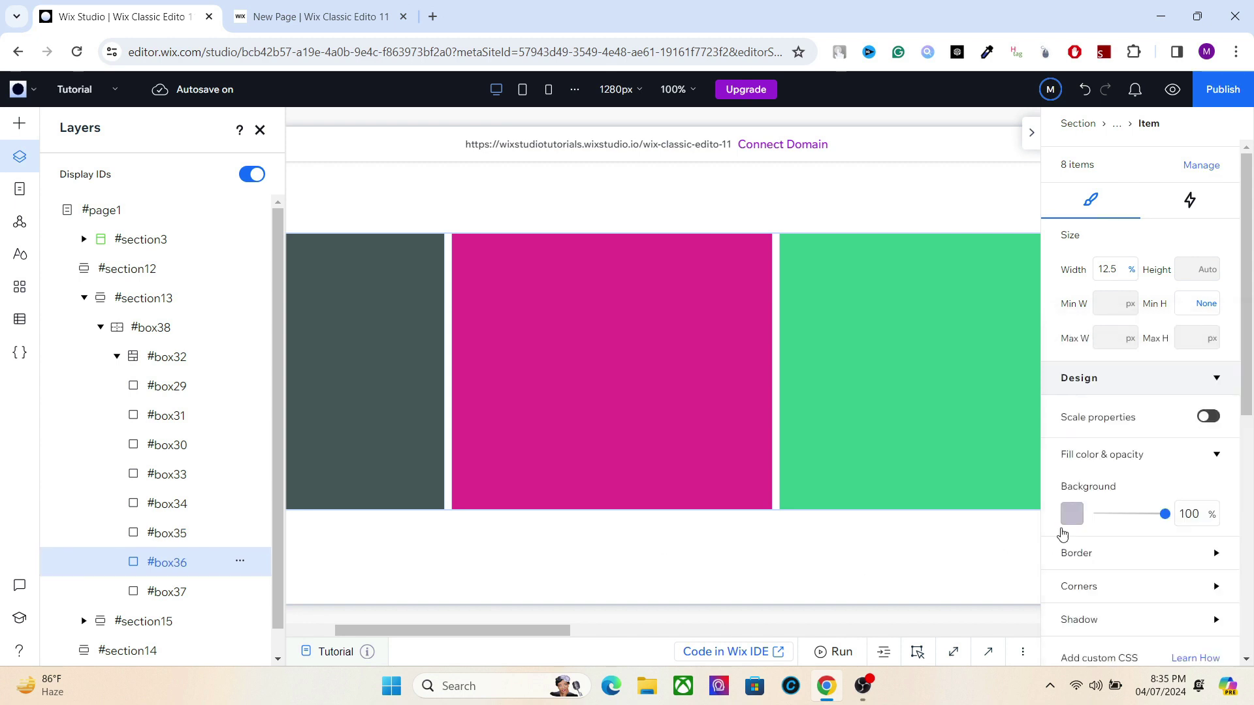
{"action": "left_click", "coordinate": [1071, 514]}
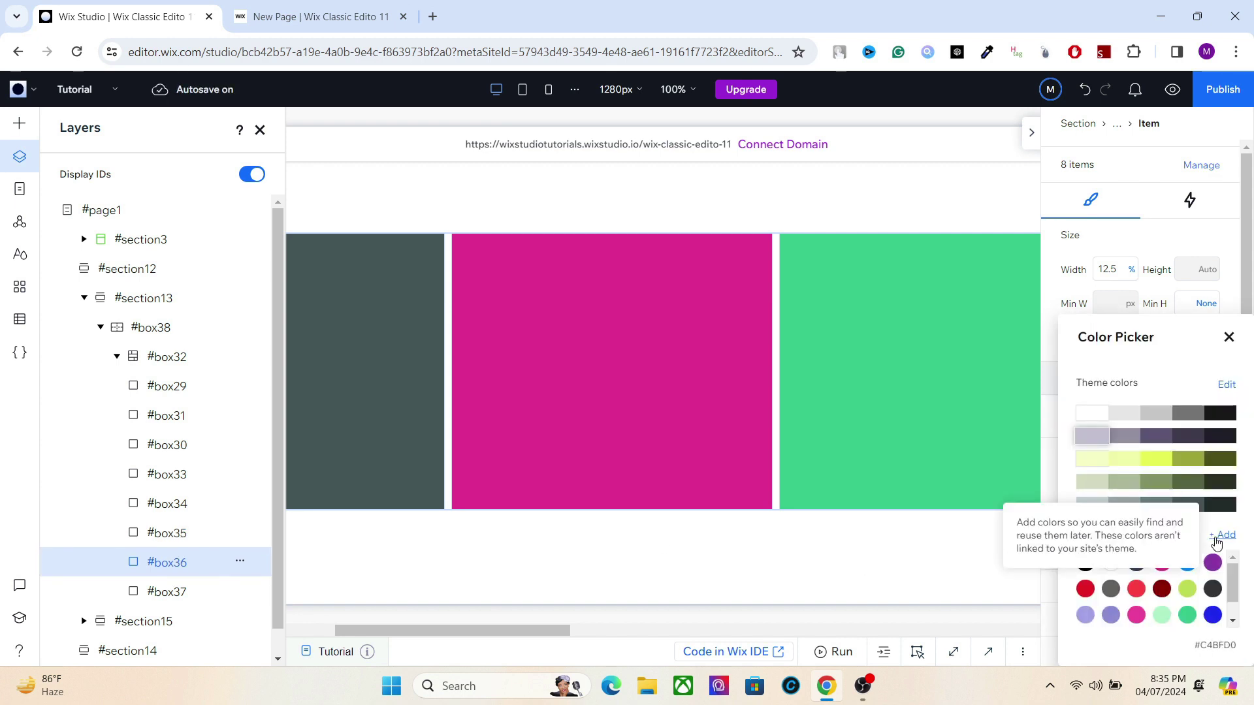
{"action": "left_click", "coordinate": [1213, 562]}
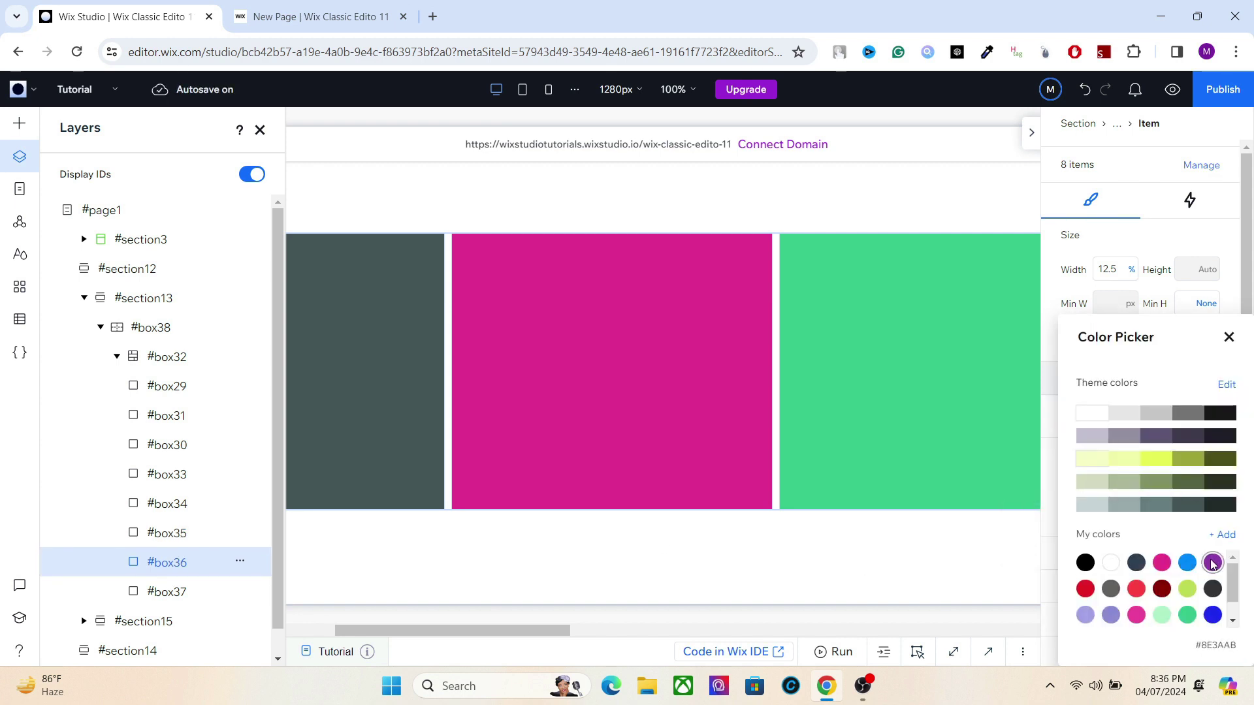
Give flexbox item box37 the pale green background #AEEFC5 from My colors
{"action": "left_click", "coordinate": [168, 596]}
{"action": "left_click", "coordinate": [167, 596]}
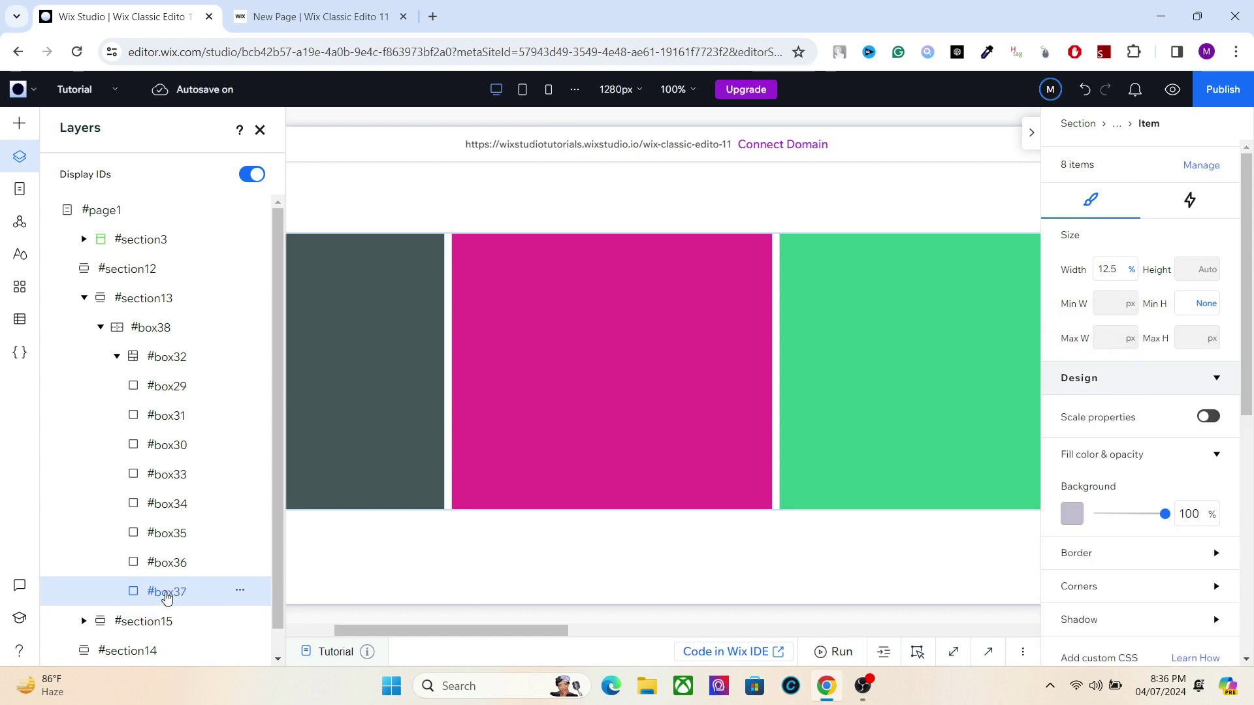
{"action": "left_click", "coordinate": [1071, 516]}
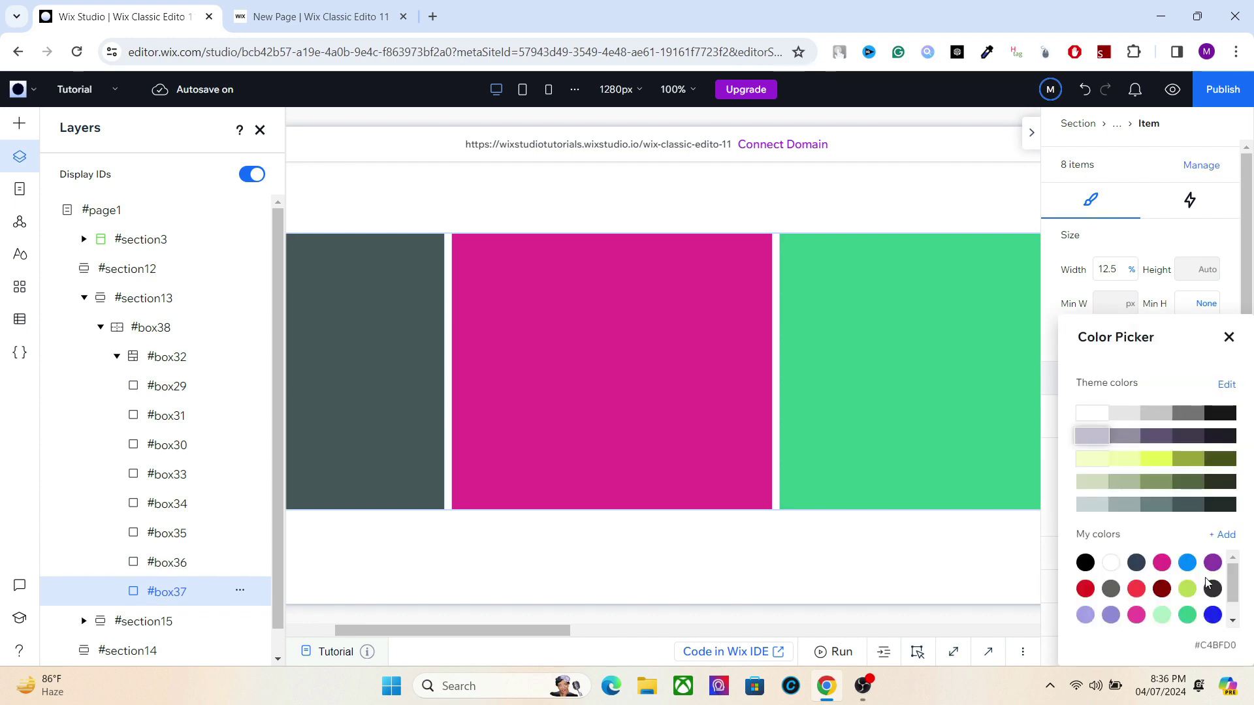
{"action": "left_click", "coordinate": [1231, 621]}
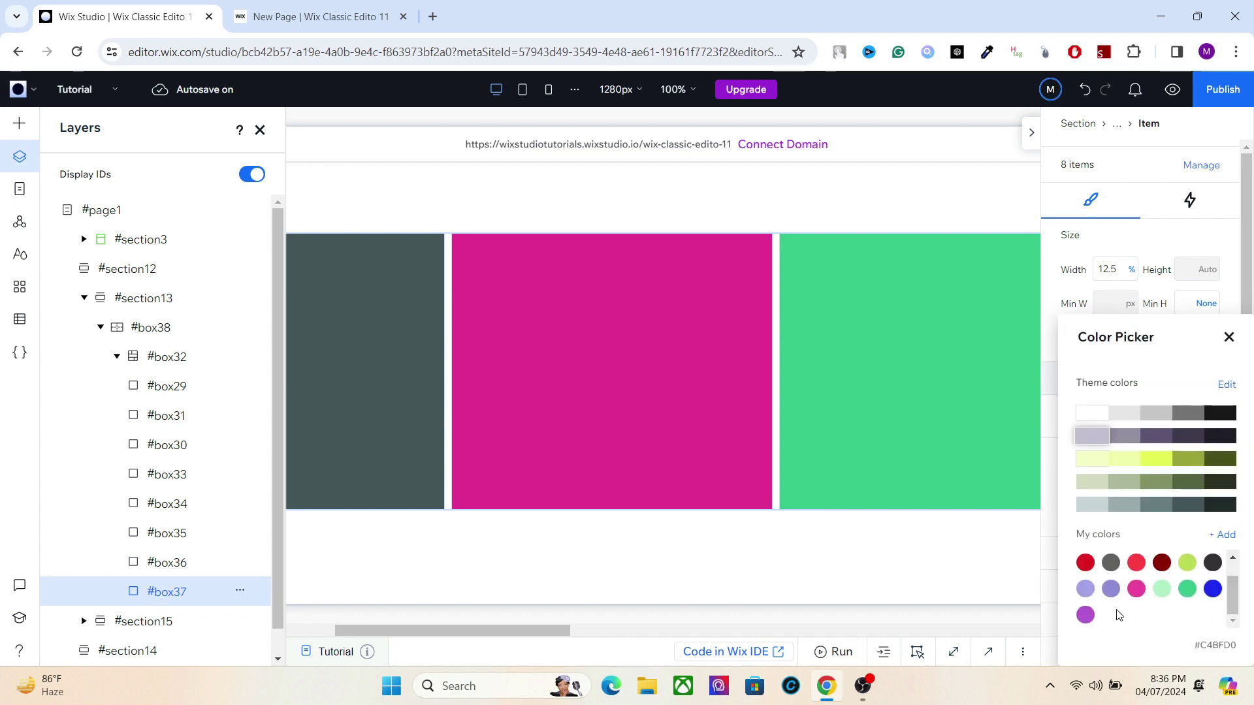
{"action": "left_click", "coordinate": [1164, 588]}
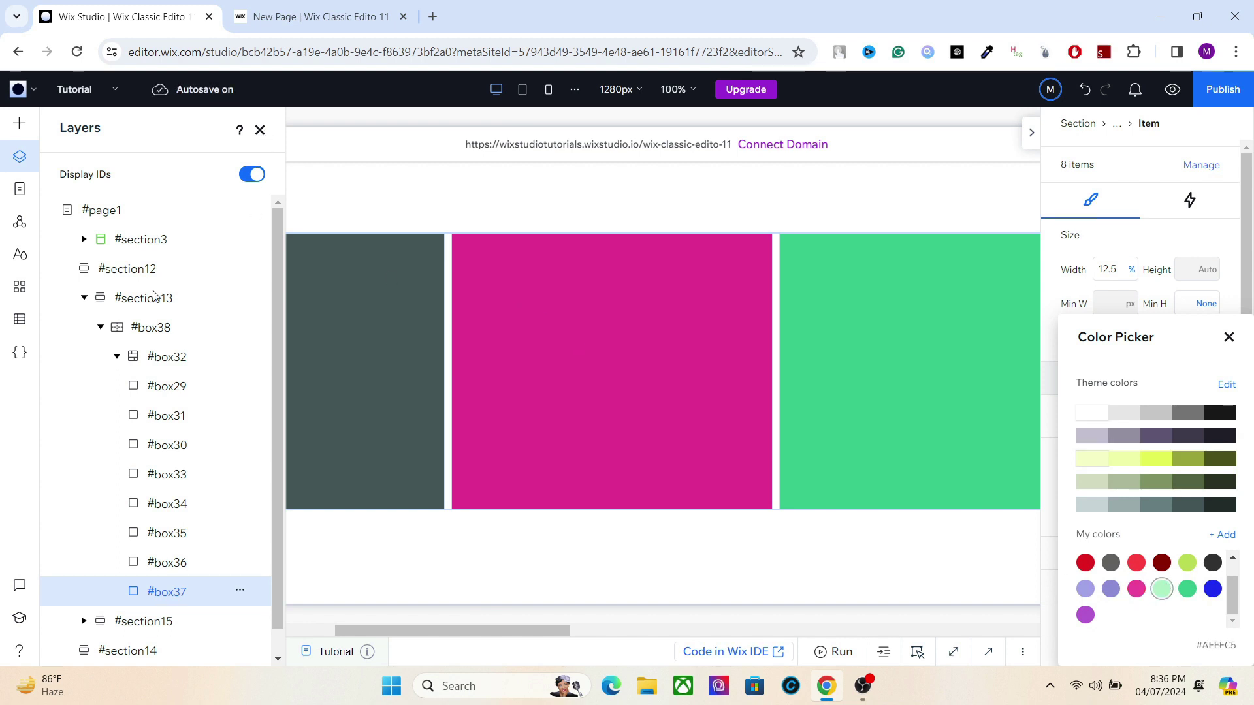
Collapse the items under box32 in the layer list, select container box38 and close the list
{"action": "left_click", "coordinate": [117, 359]}
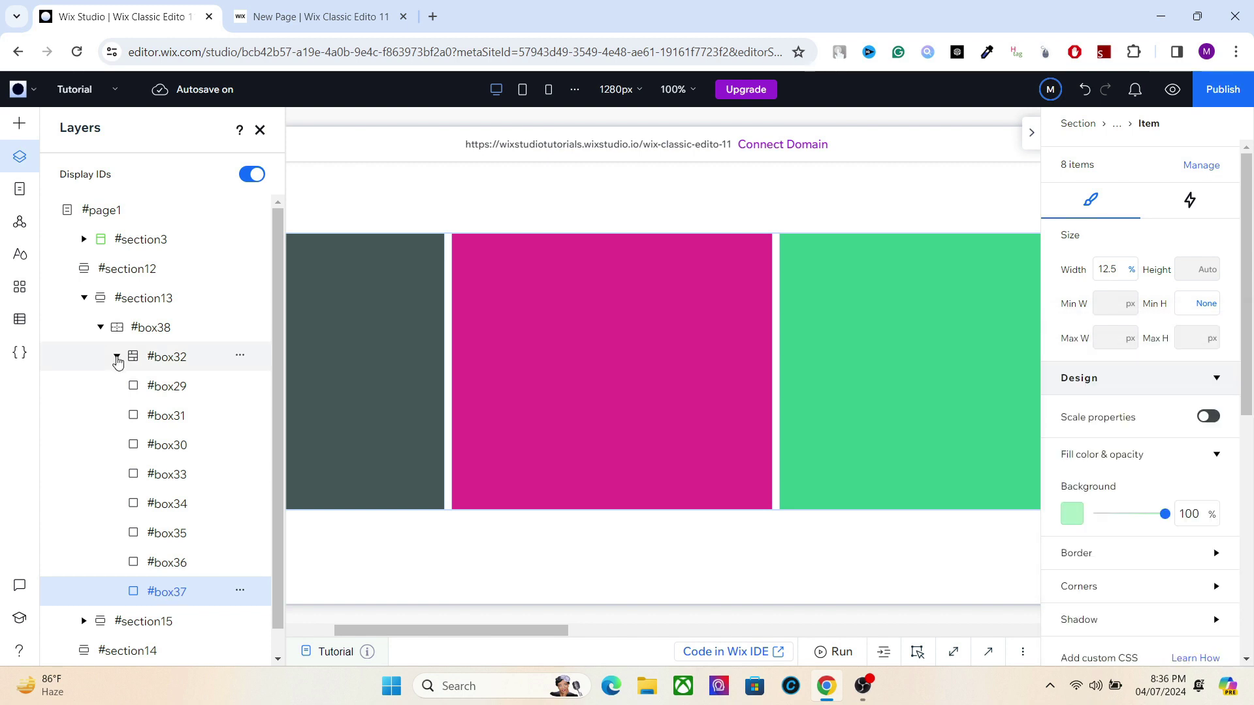
{"action": "left_click", "coordinate": [118, 359]}
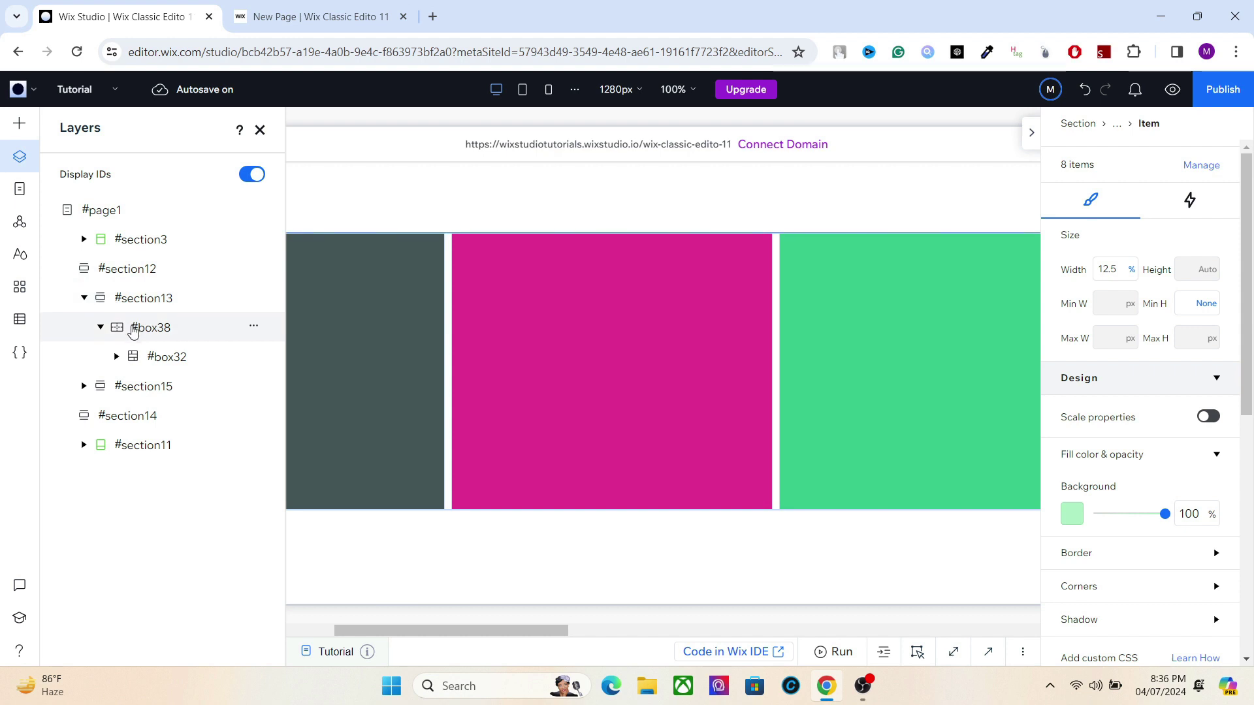
{"action": "left_click", "coordinate": [133, 328]}
{"action": "left_click", "coordinate": [19, 157]}
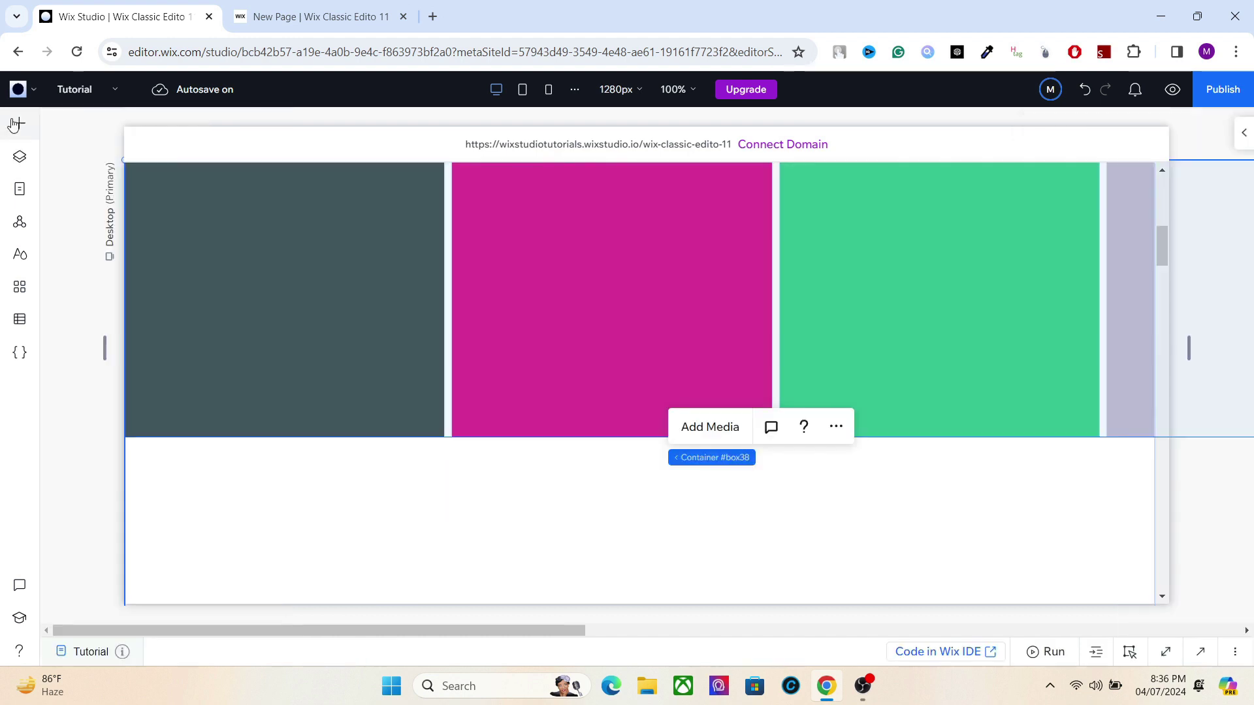
Add the thickest decorative vertical line to section13 and move it into the empty area just below the flexbox
{"action": "left_click", "coordinate": [16, 124]}
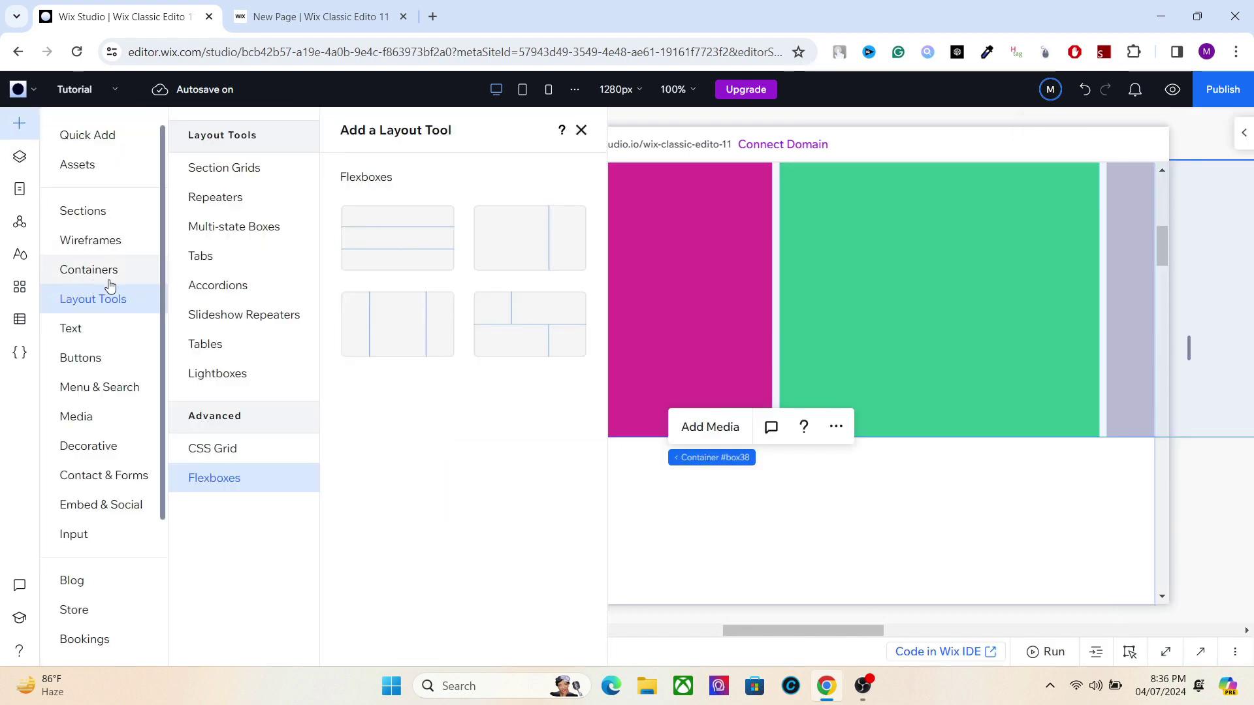
{"action": "left_click", "coordinate": [90, 444]}
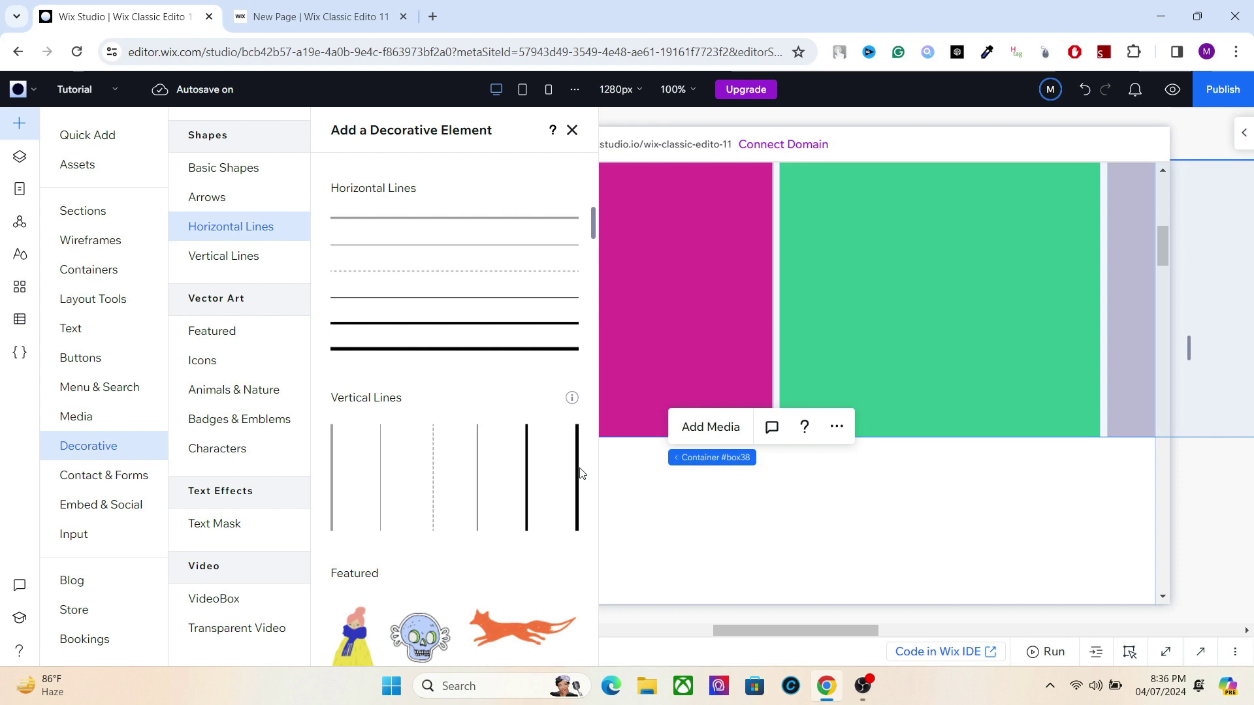
{"action": "left_click_drag", "start_coordinate": [577, 476], "coordinate": [612, 531]}
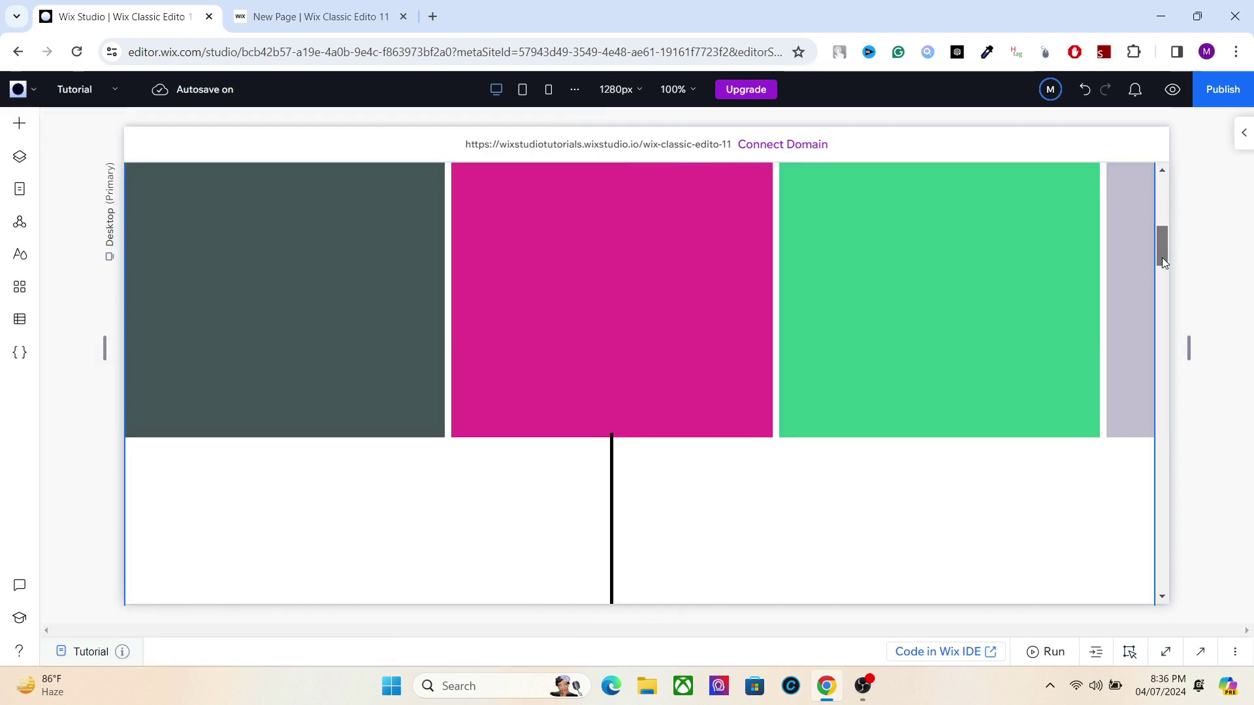
{"action": "left_click_drag", "start_coordinate": [1162, 258], "coordinate": [1162, 268]}
{"action": "left_click", "coordinate": [611, 376]}
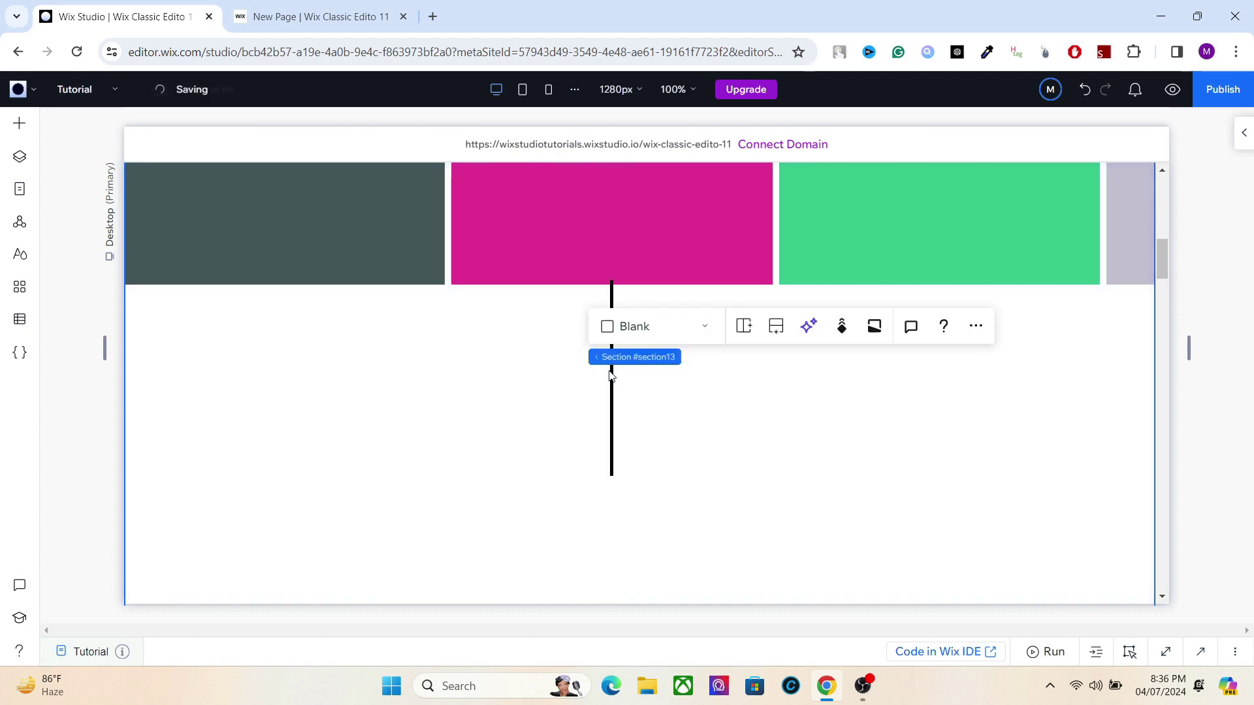
{"action": "left_click", "coordinate": [610, 376]}
{"action": "left_click_drag", "start_coordinate": [611, 376], "coordinate": [610, 418]}
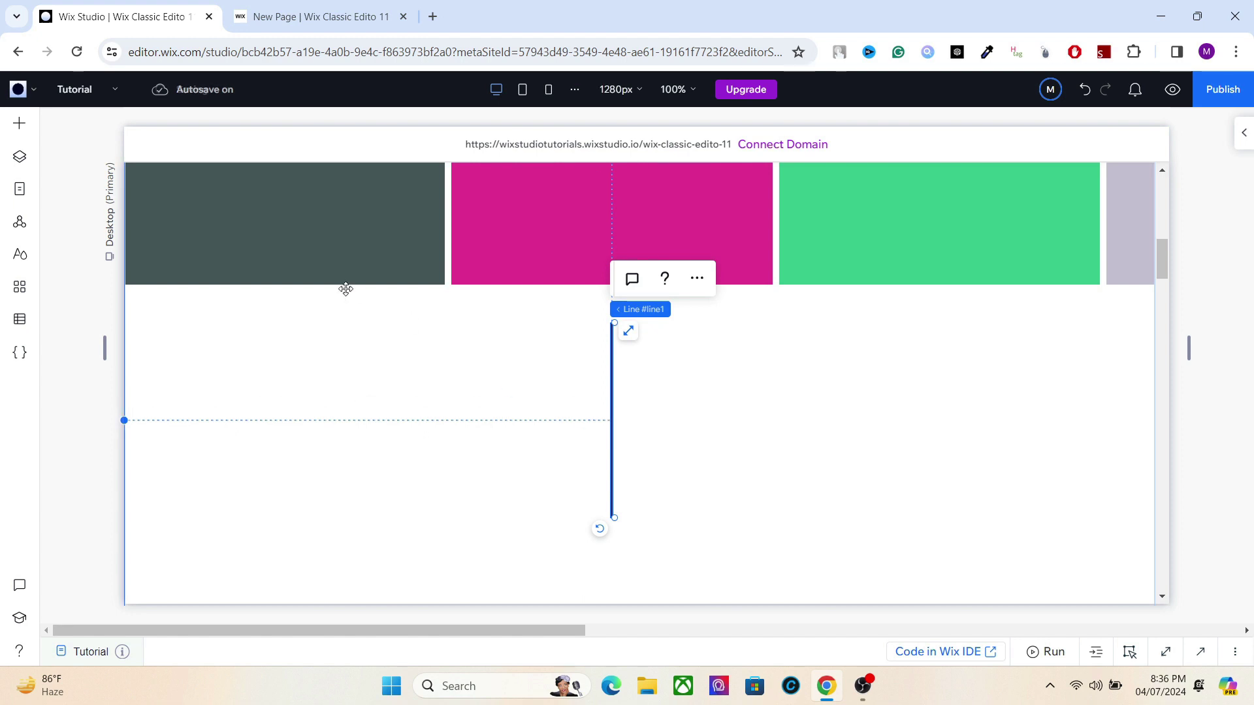
Add the thickest decorative horizontal line between the flexbox and the vertical line, and extend its left end to the section's left edge
{"action": "left_click", "coordinate": [19, 124]}
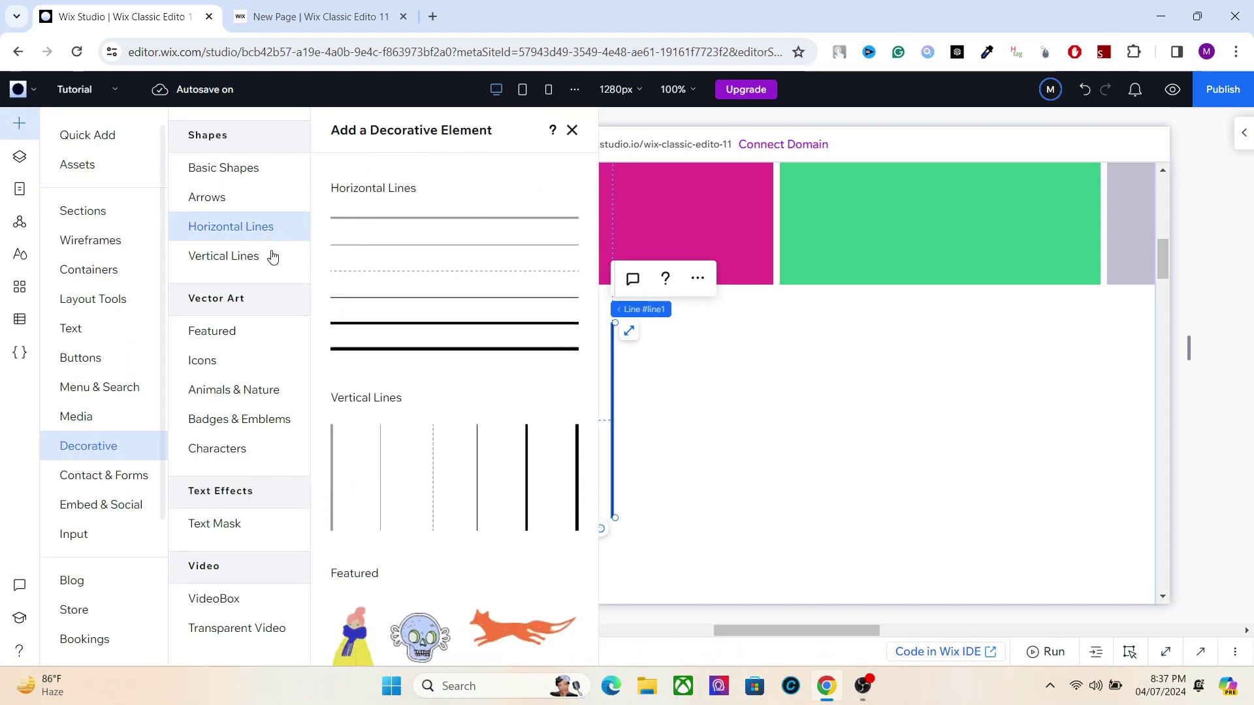
{"action": "left_click_drag", "start_coordinate": [392, 353], "coordinate": [591, 310]}
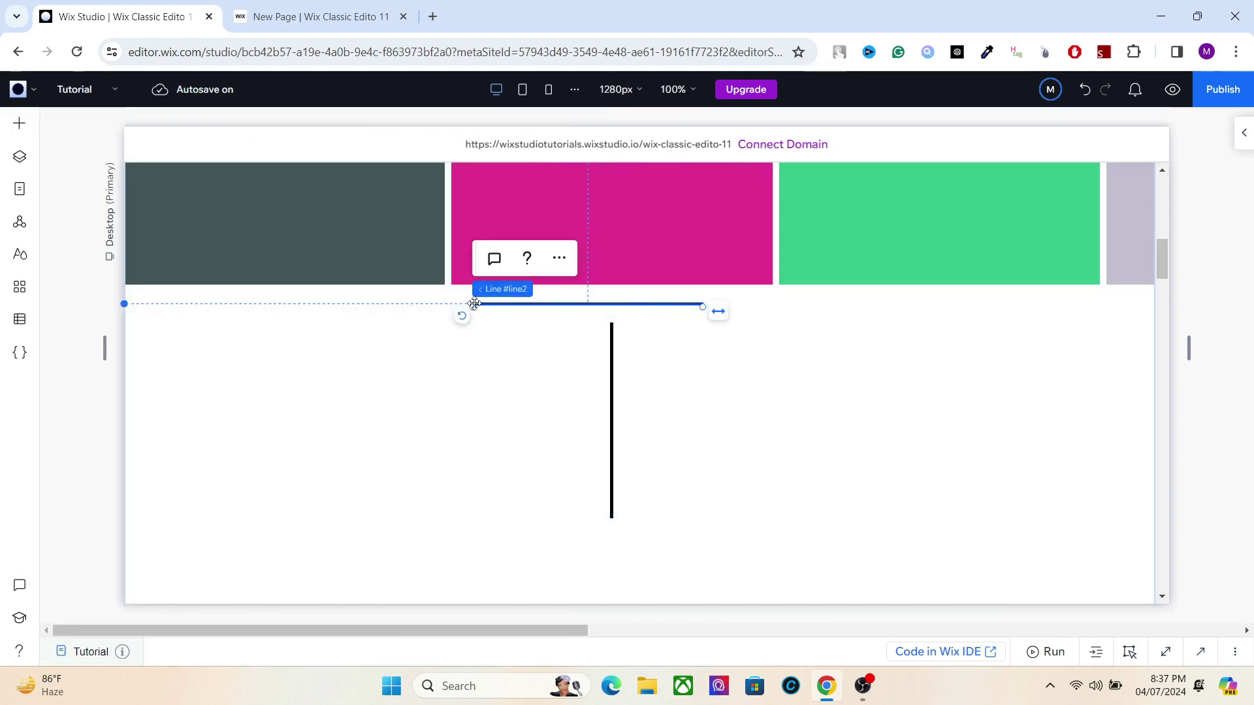
{"action": "left_click_drag", "start_coordinate": [472, 306], "coordinate": [124, 307]}
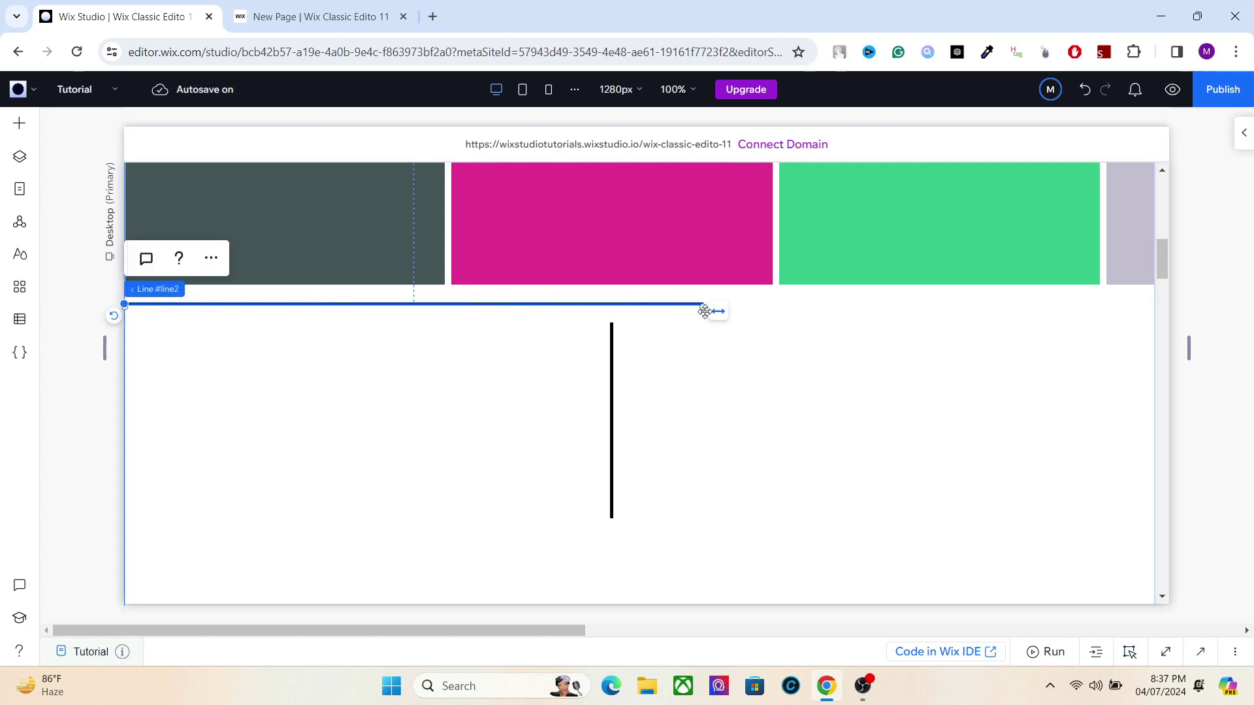
Extend the horizontal line's right end to the section's edge, and check the size settings of the flexbox and its container
{"action": "left_click_drag", "start_coordinate": [702, 308], "coordinate": [1153, 308]}
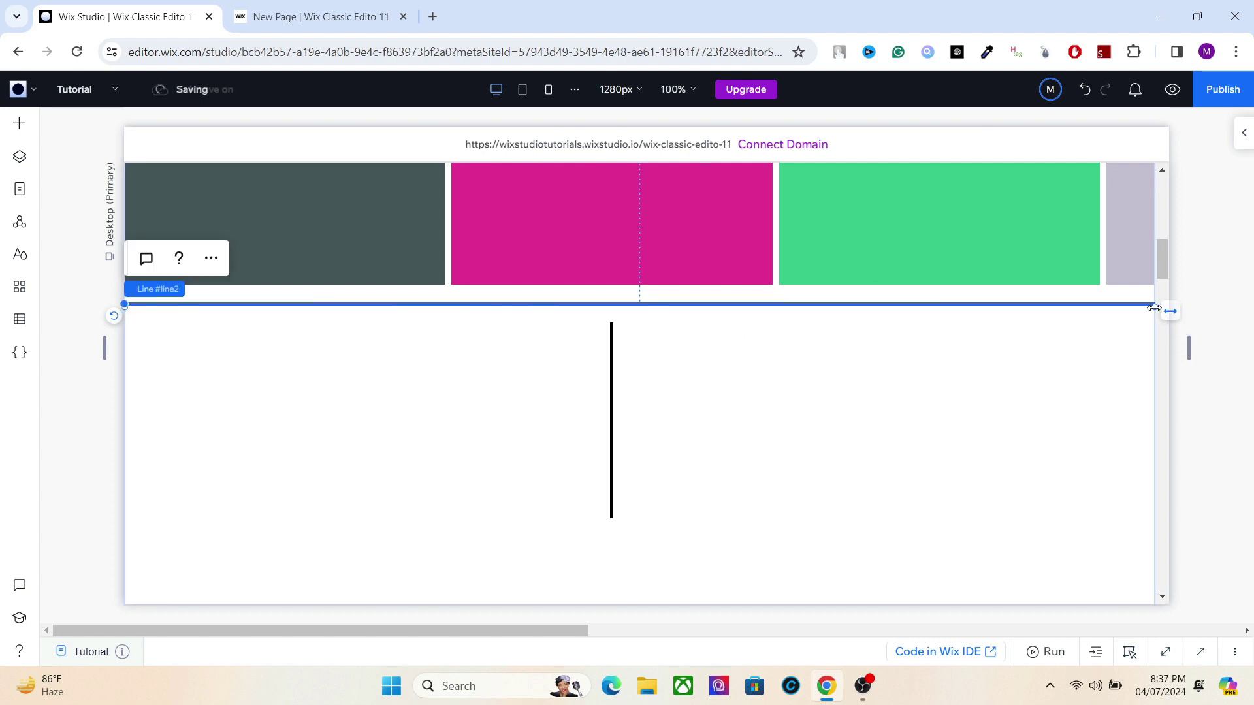
{"action": "left_click", "coordinate": [1244, 134]}
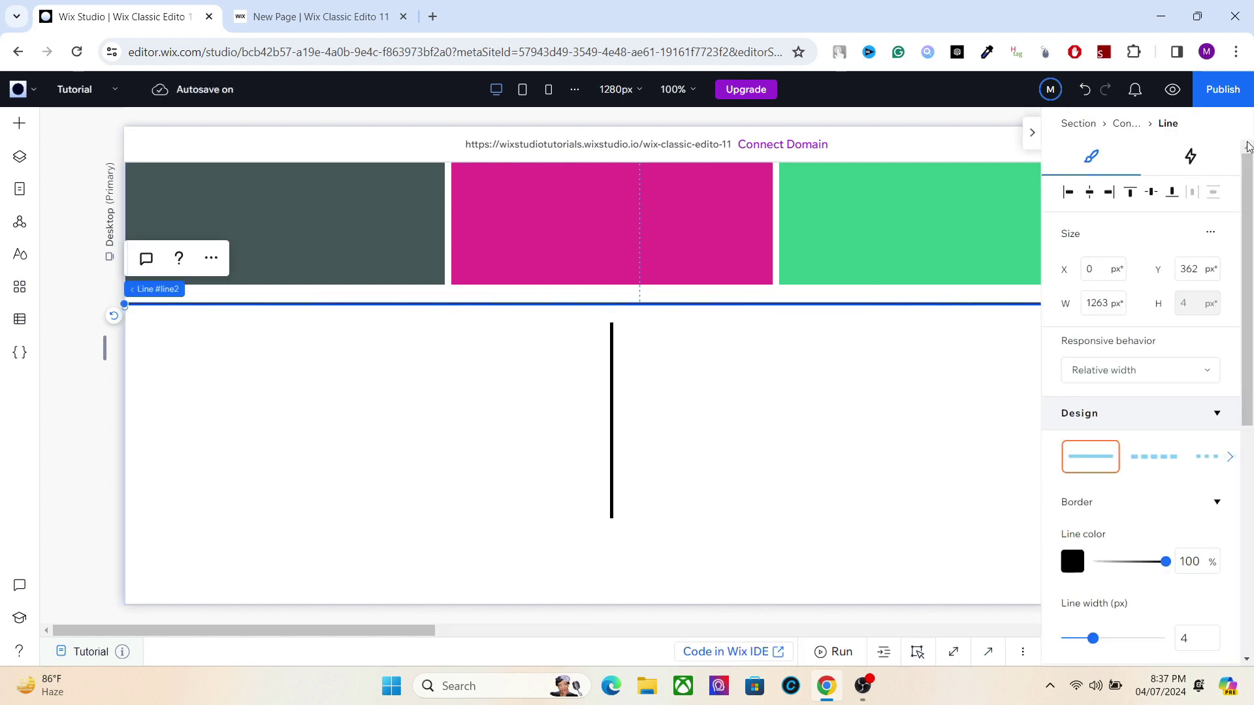
{"action": "left_click", "coordinate": [854, 235]}
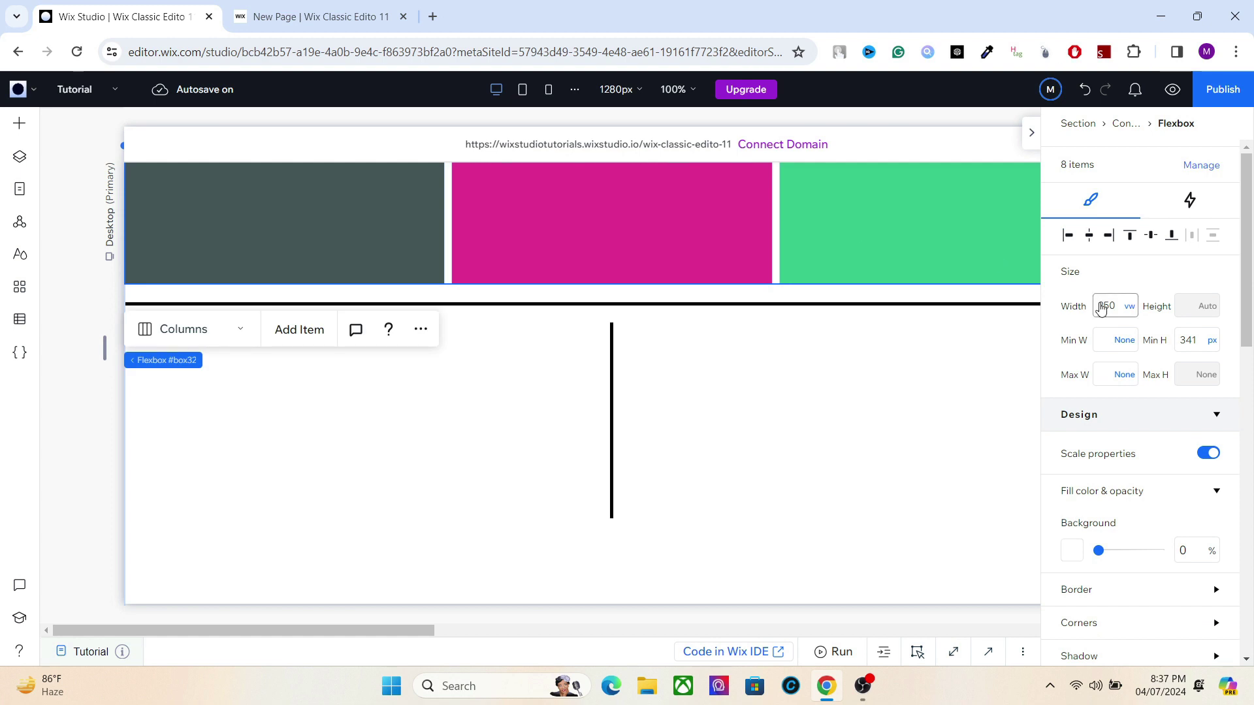
{"action": "left_click", "coordinate": [944, 311]}
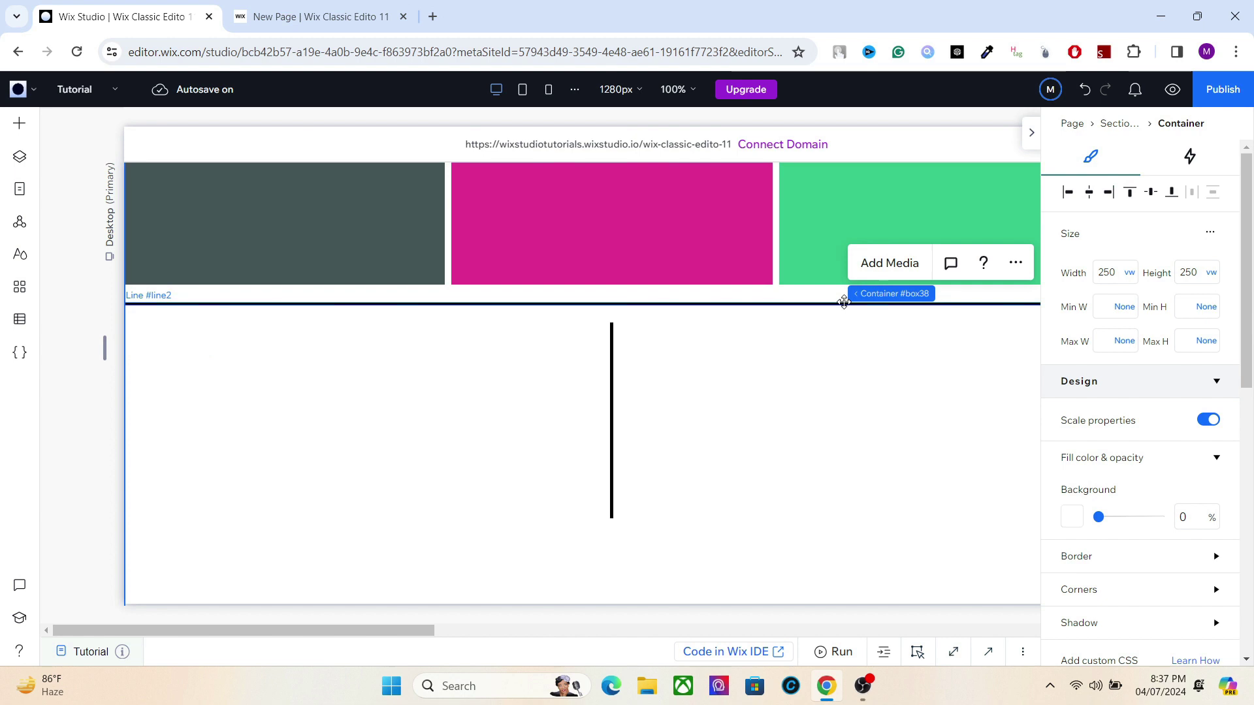
Turn on advanced sizing for the horizontal line and switch its width unit to viewport width (vw)
{"action": "left_click", "coordinate": [852, 304]}
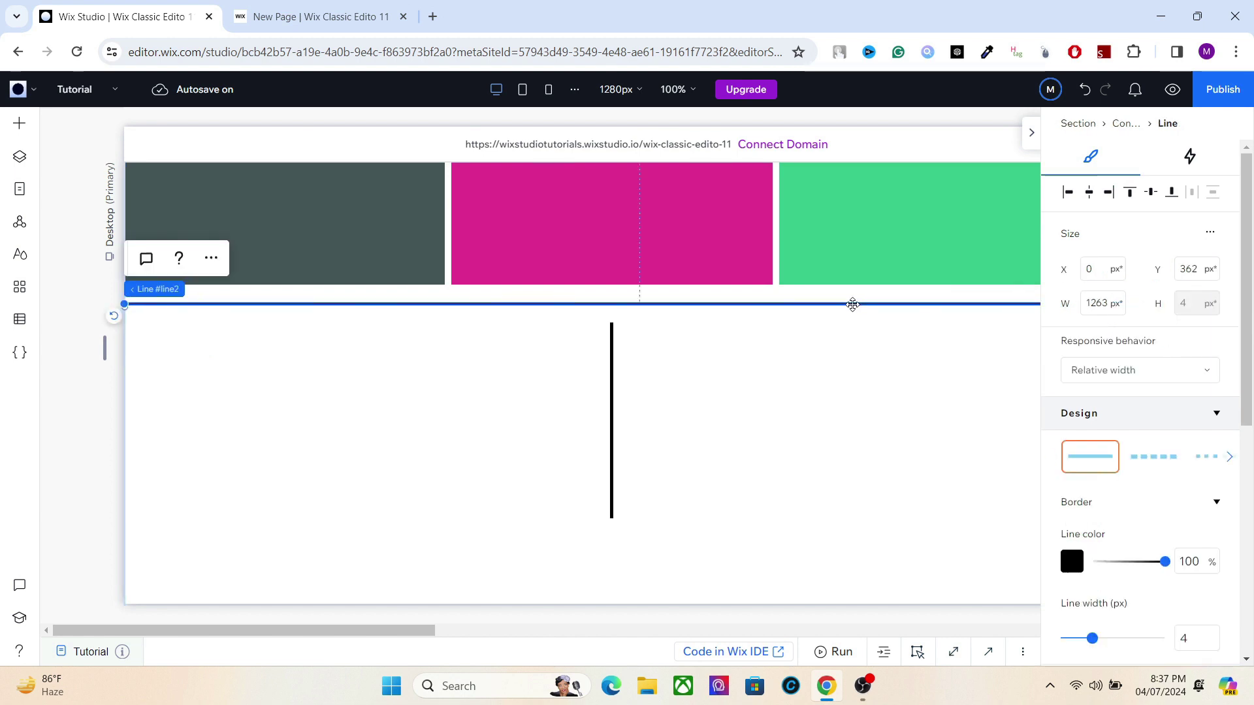
{"action": "left_click", "coordinate": [1216, 229]}
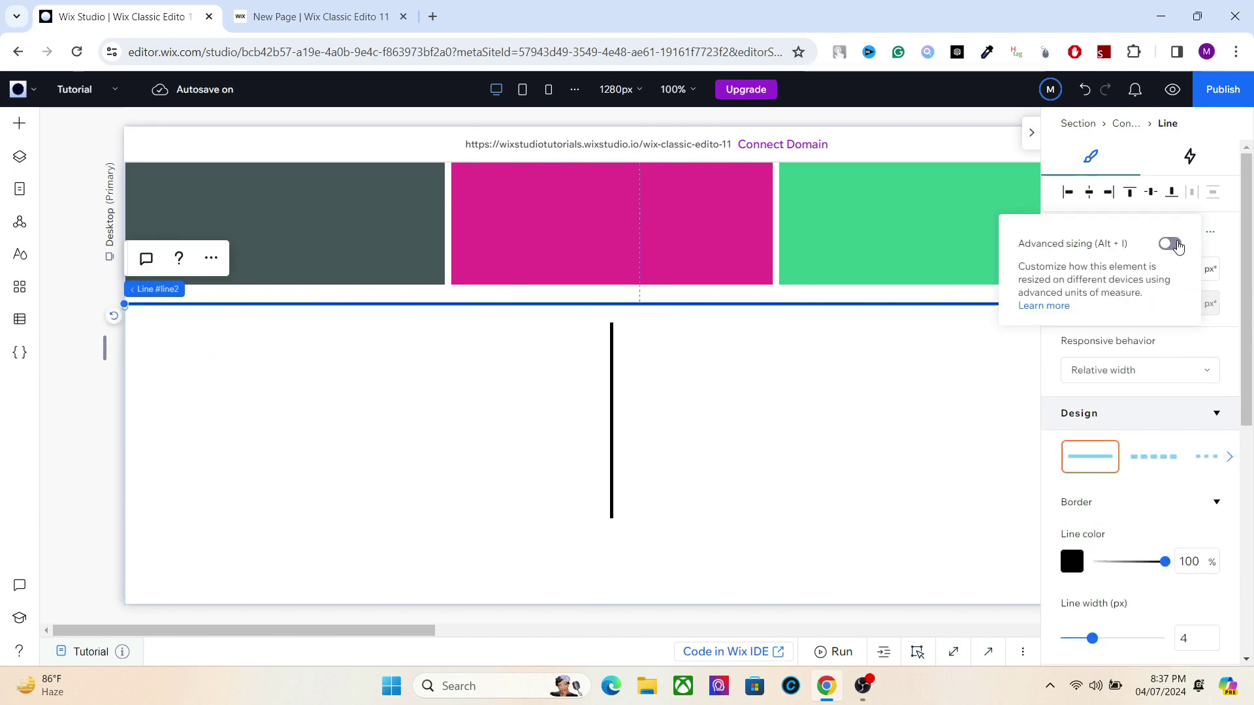
{"action": "left_click", "coordinate": [1175, 245]}
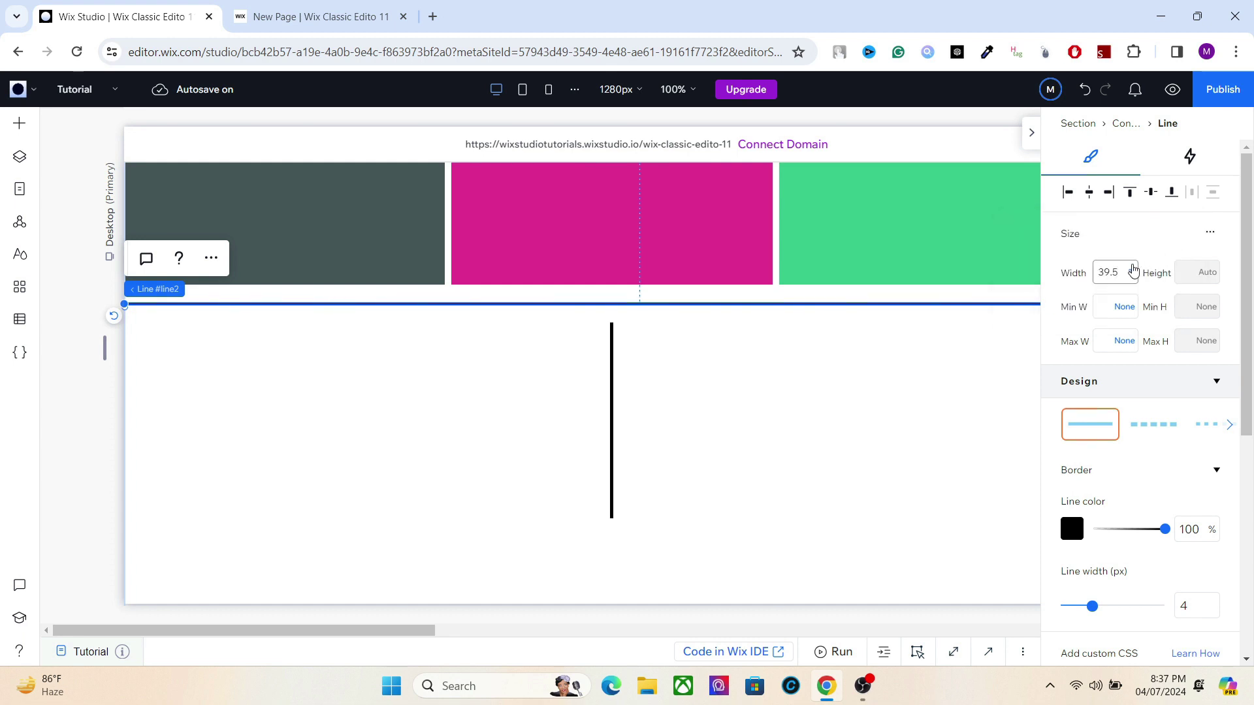
{"action": "left_click", "coordinate": [1131, 273]}
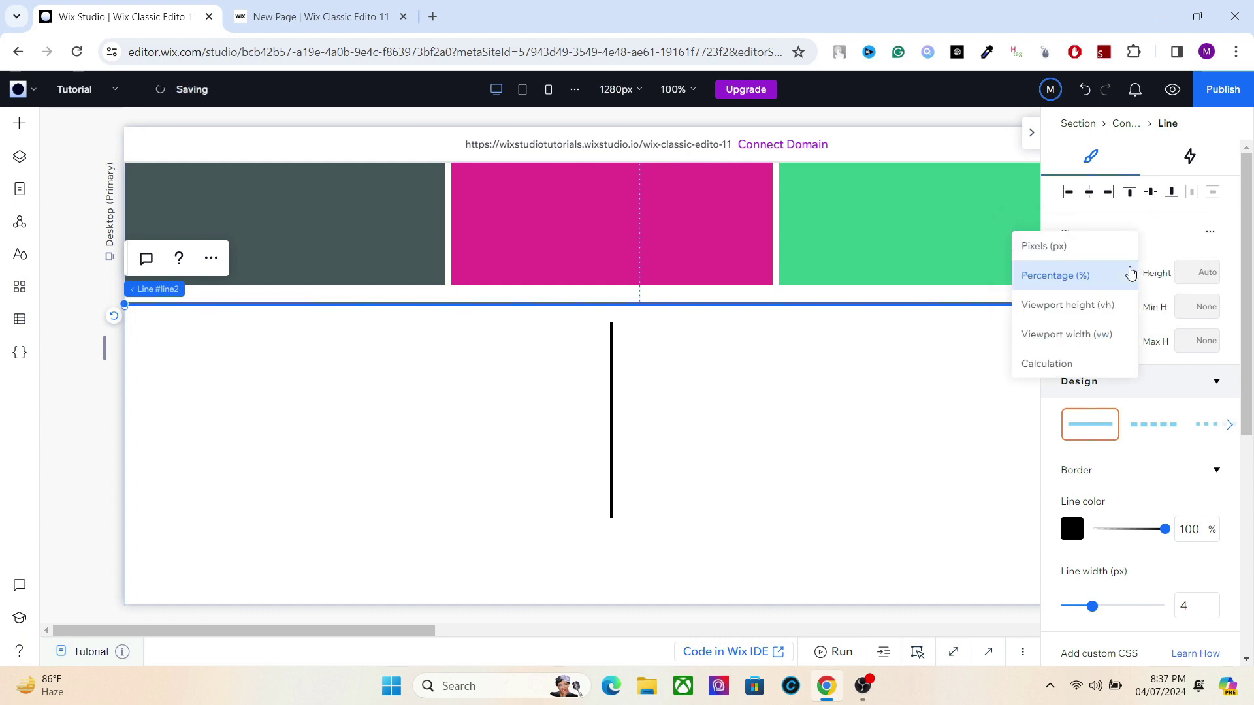
{"action": "left_click", "coordinate": [1079, 333]}
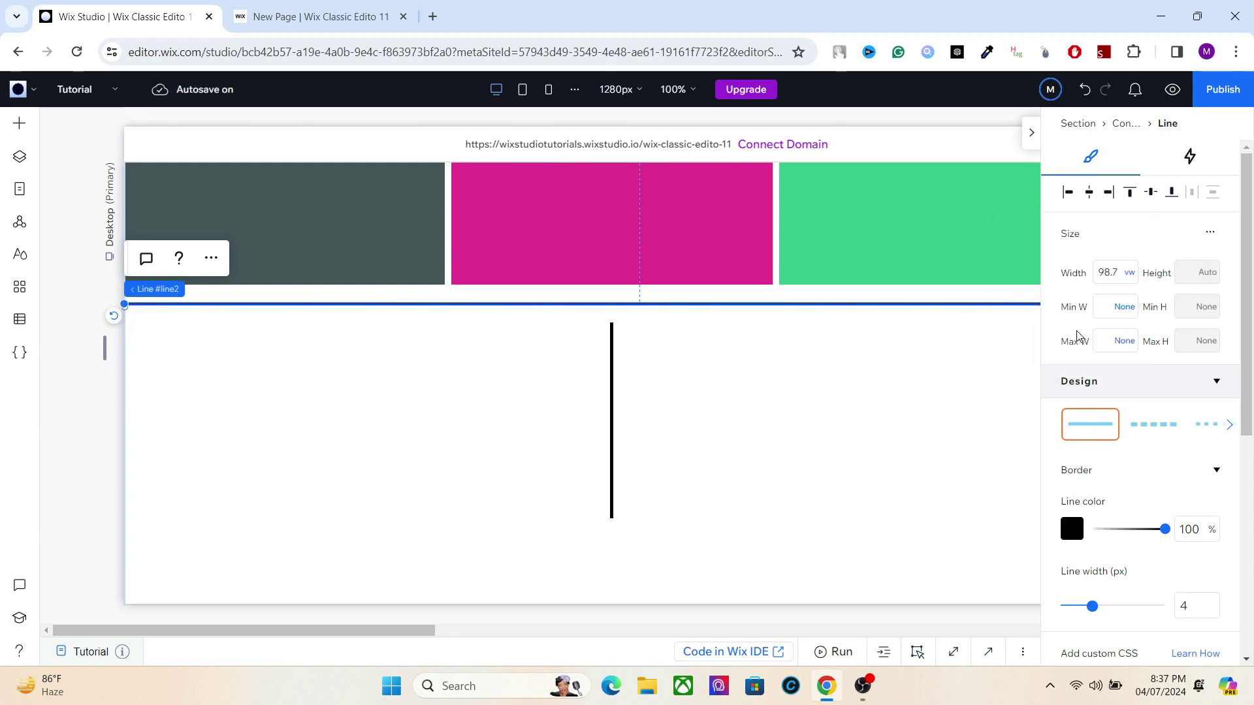
{"action": "left_click", "coordinate": [1104, 277]}
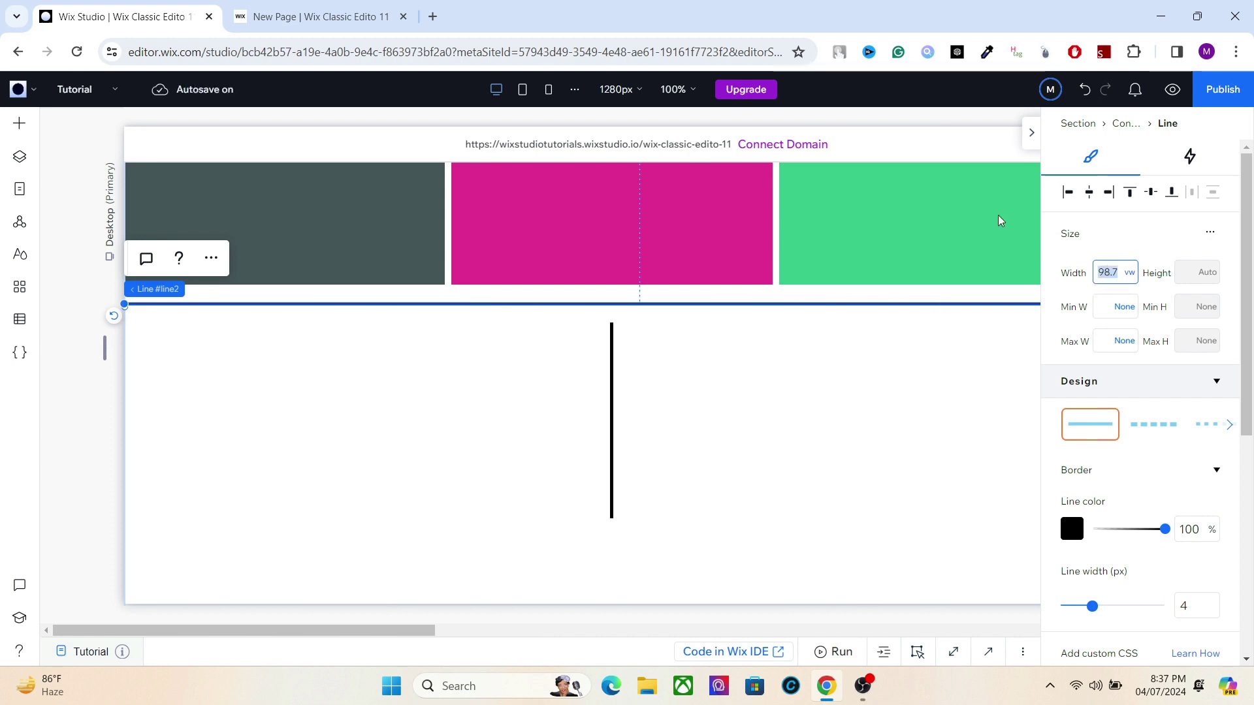
Calculate 250-98.7 with Google in a new browser tab, copy the result and return to the Wix Studio editor
{"action": "left_click", "coordinate": [433, 16]}
{"action": "type", "text": "250-98.7"}
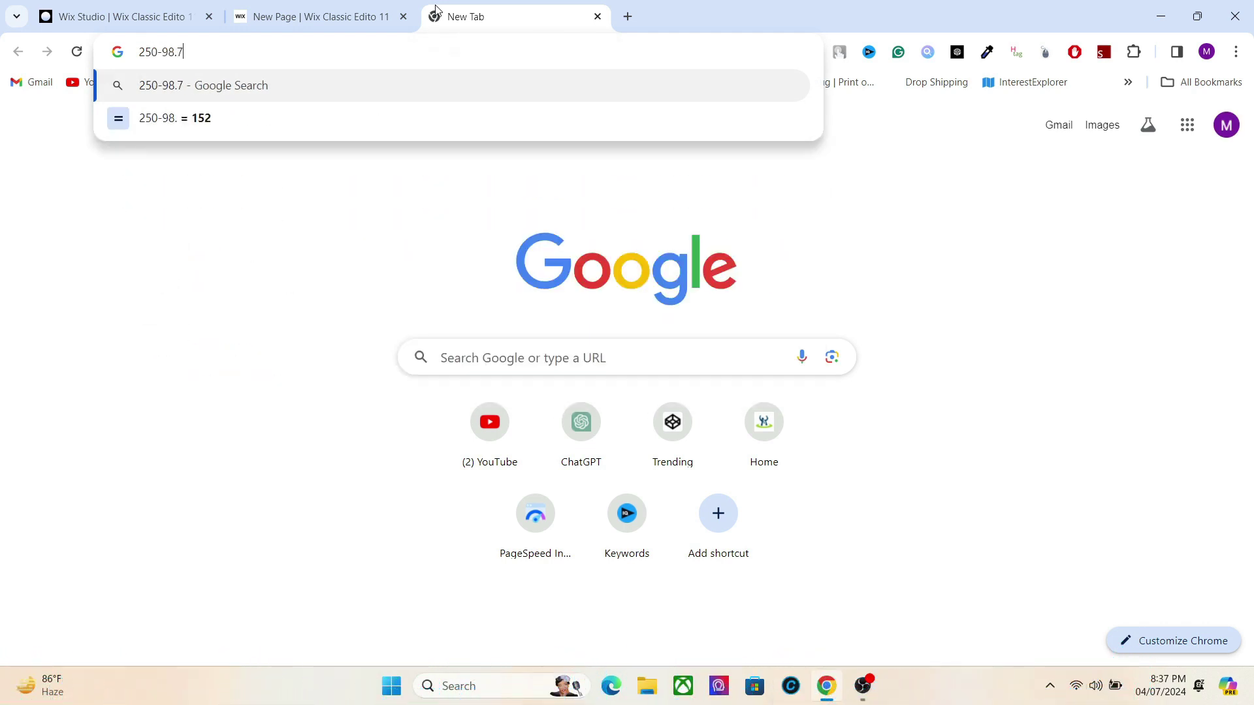
{"action": "key", "text": "Return"}
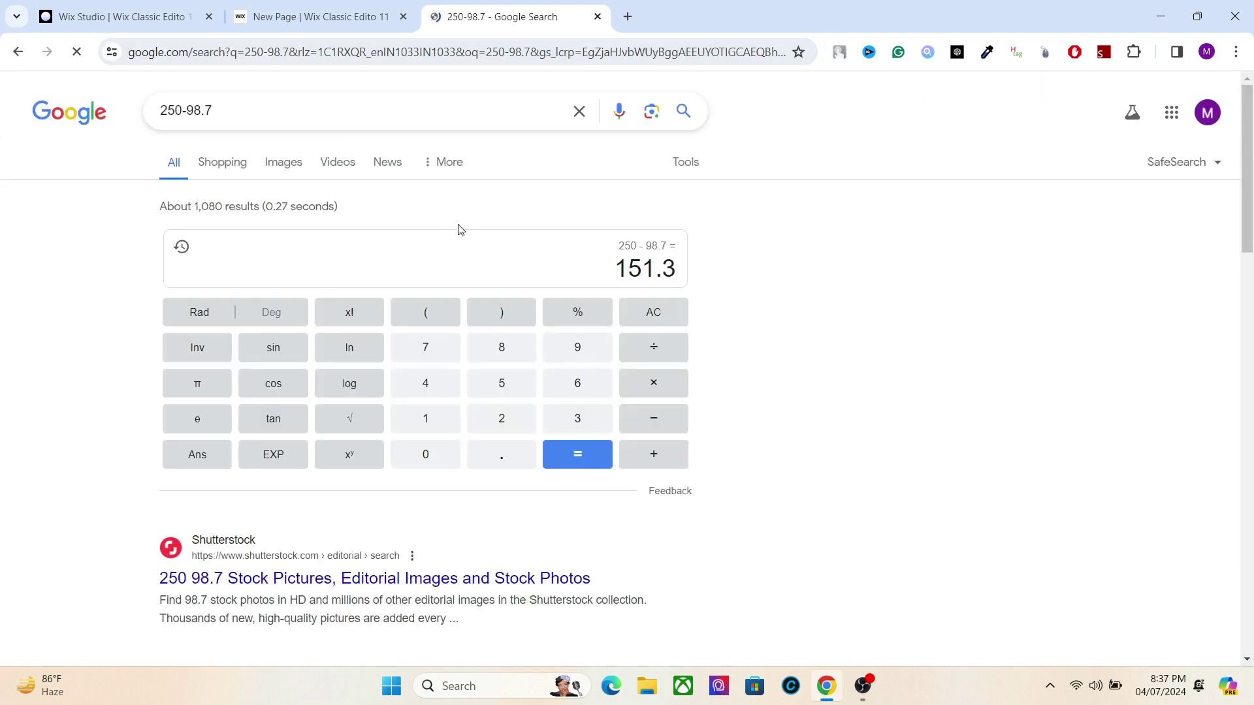
{"action": "left_click_drag", "start_coordinate": [621, 275], "coordinate": [671, 274]}
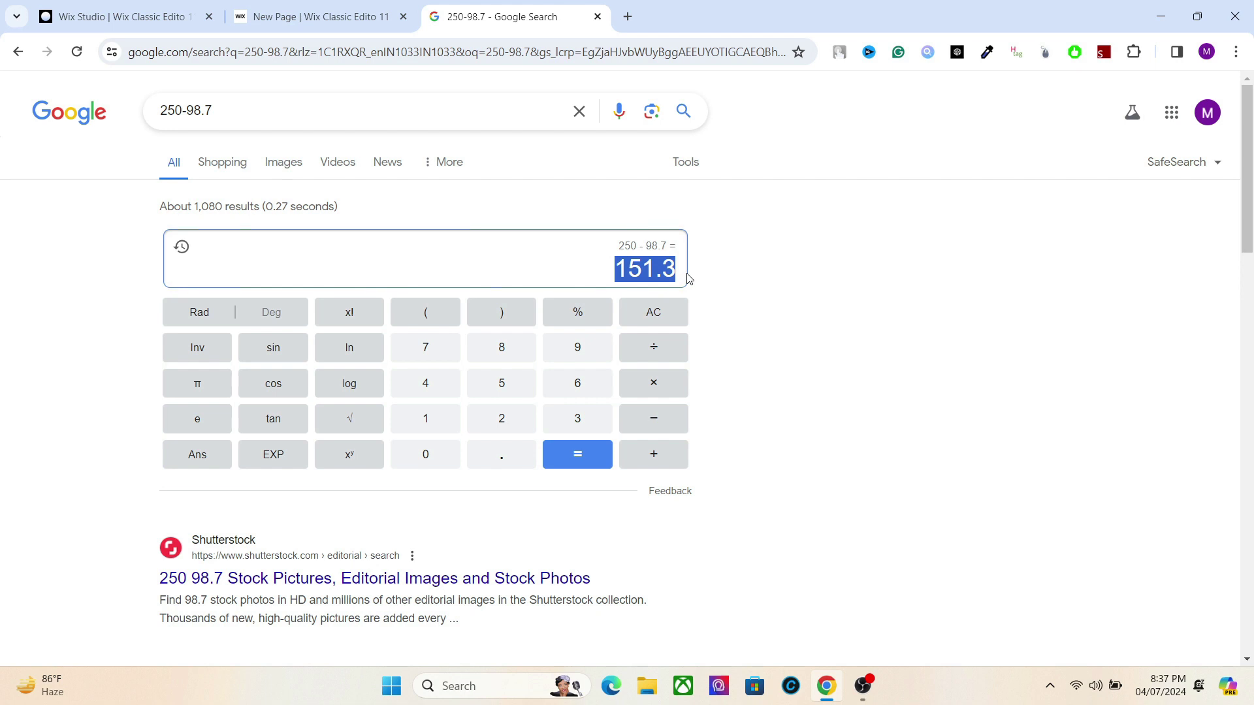
{"action": "left_click", "coordinate": [305, 17]}
{"action": "left_click", "coordinate": [121, 16]}
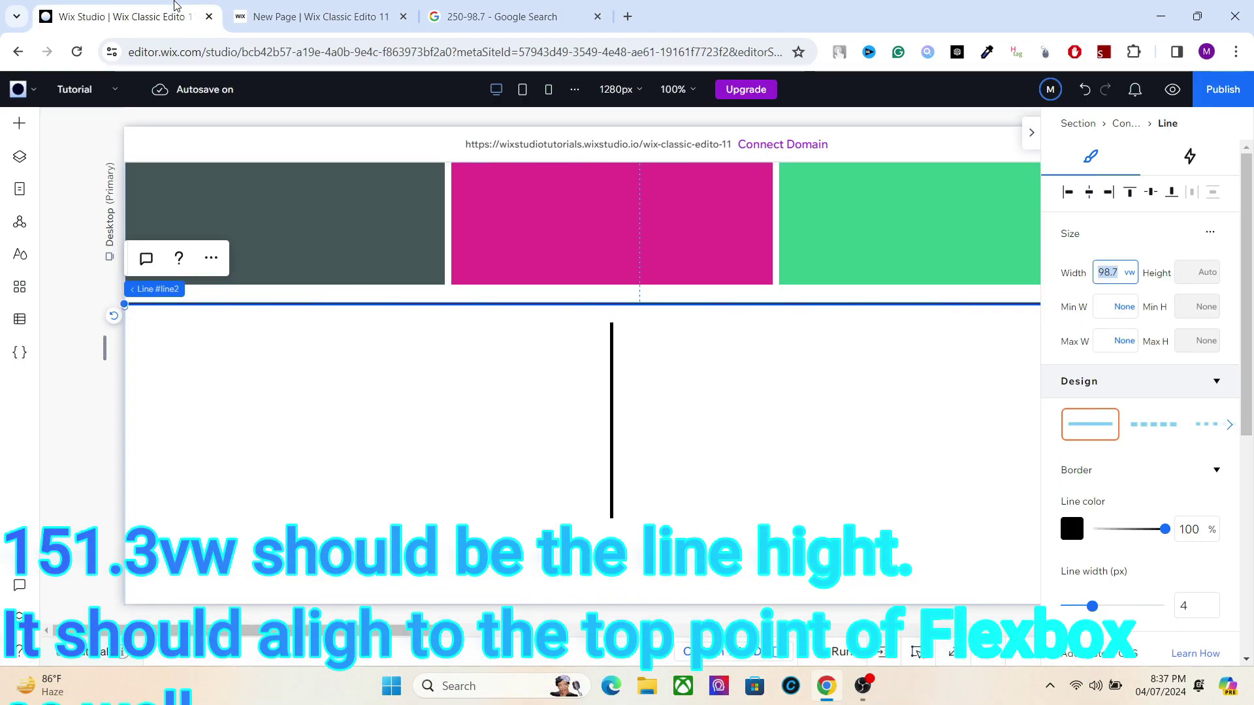
Turn on advanced sizing for the vertical line, set its height to 151.3 vw and align it to the container's top
{"action": "left_click", "coordinate": [611, 366]}
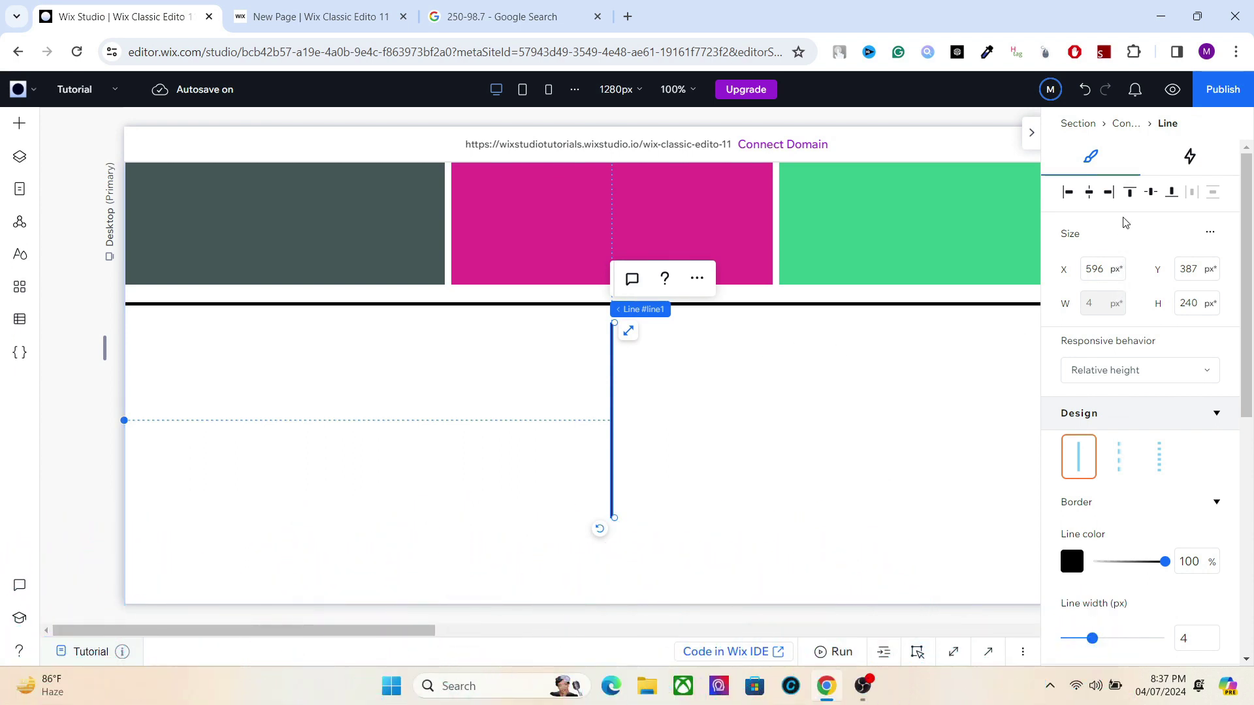
{"action": "mouse_move", "coordinate": [1209, 237]}
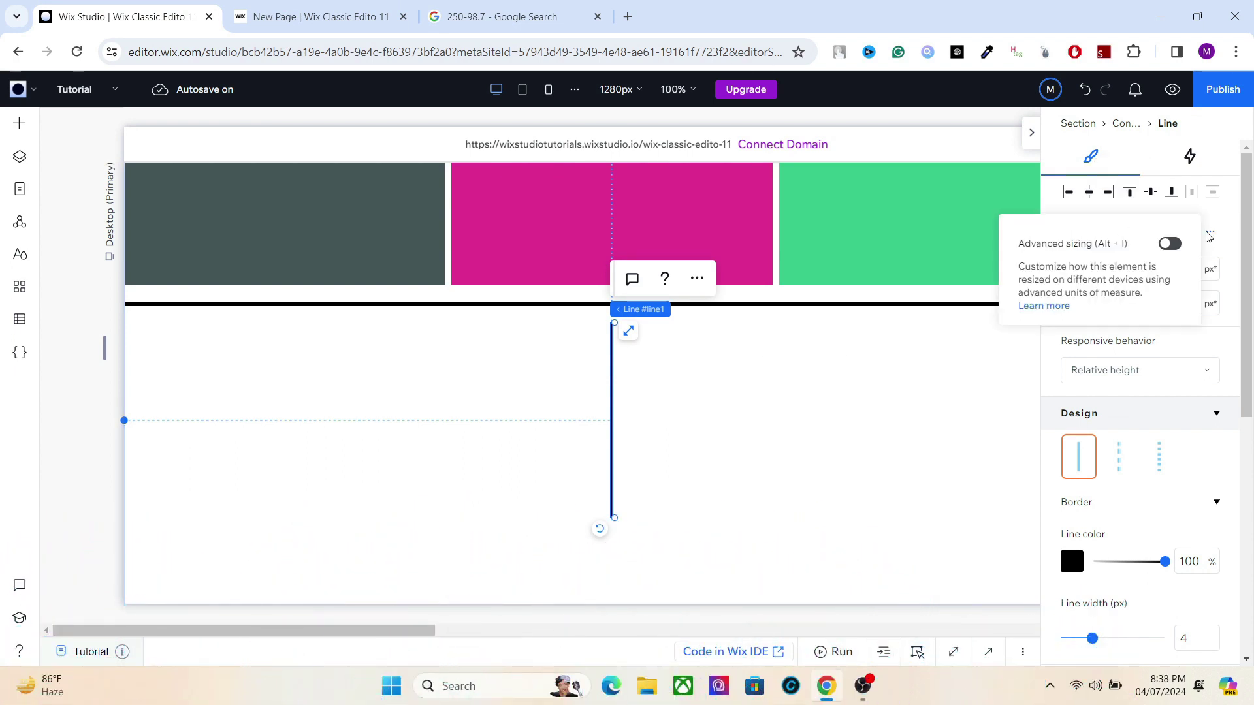
{"action": "left_click", "coordinate": [1171, 245]}
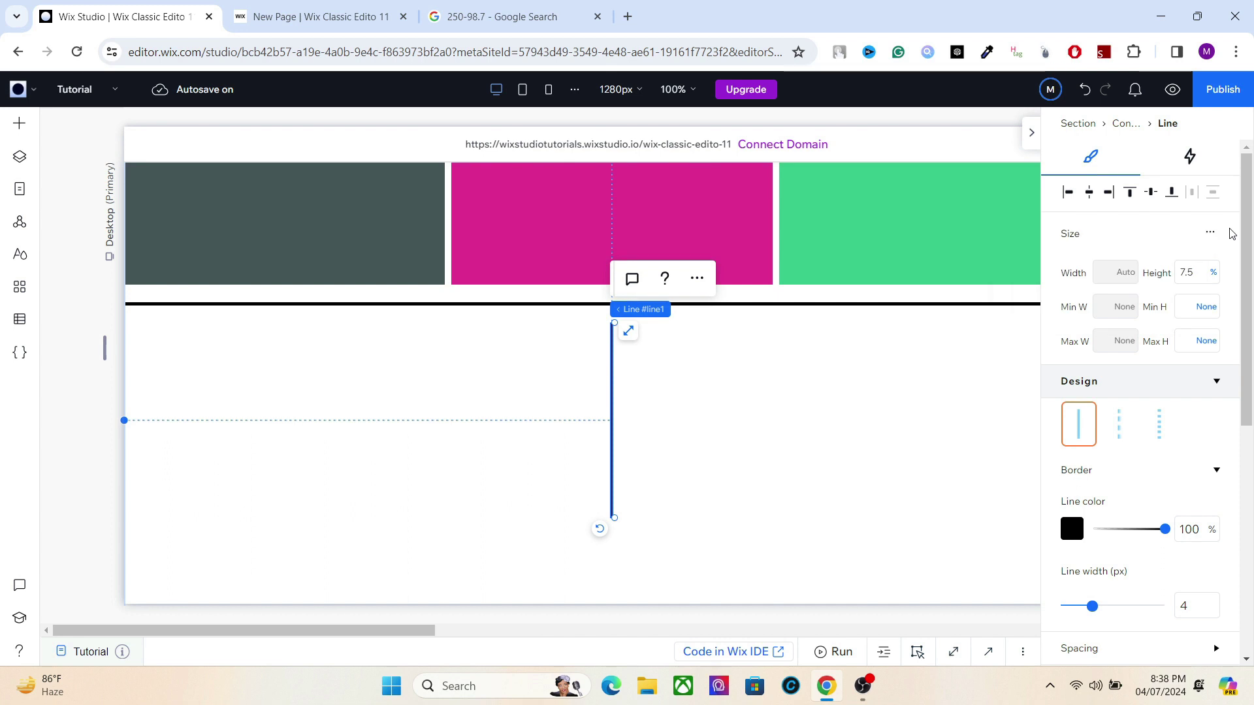
{"action": "left_click", "coordinate": [1212, 272]}
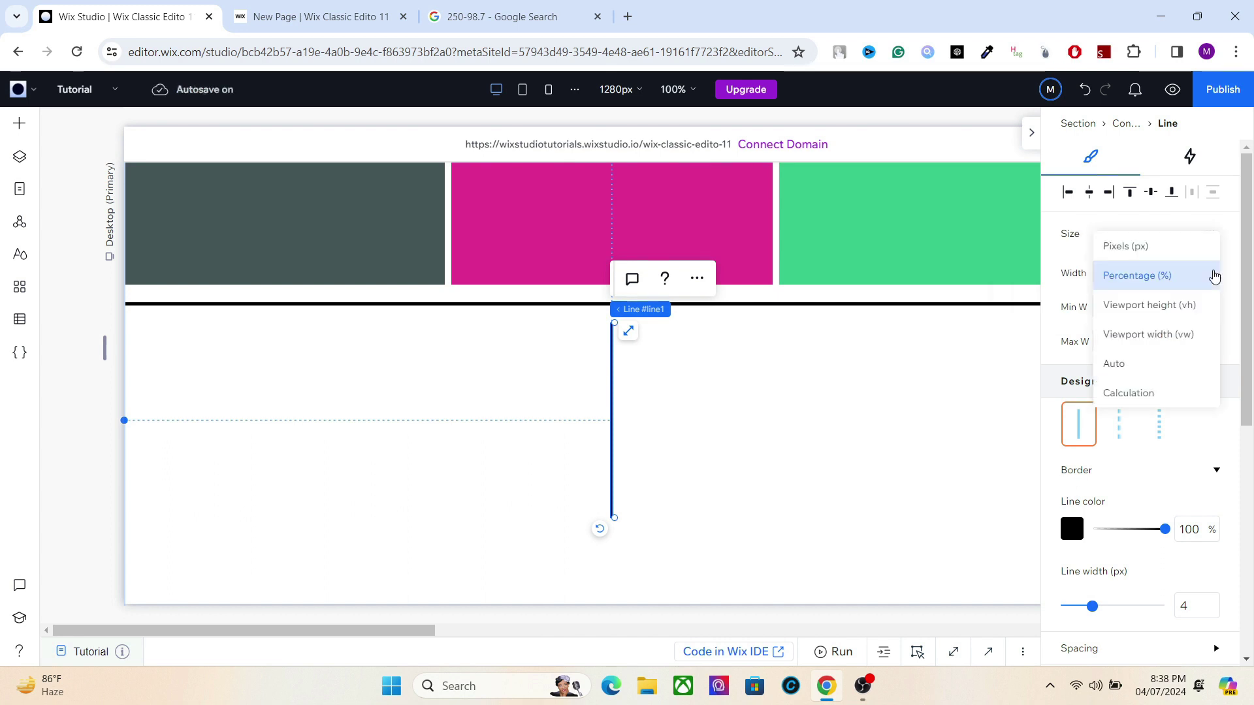
{"action": "left_click", "coordinate": [1177, 333]}
{"action": "left_click", "coordinate": [1188, 270]}
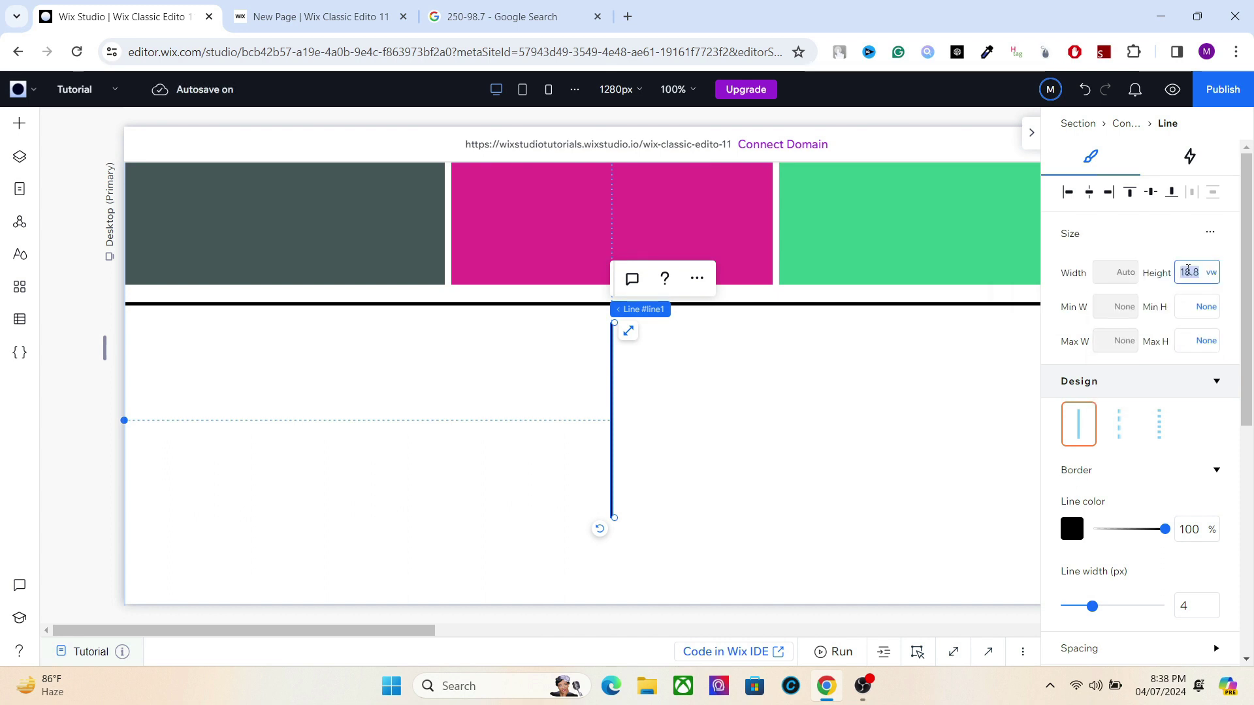
{"action": "left_click", "coordinate": [1130, 193]}
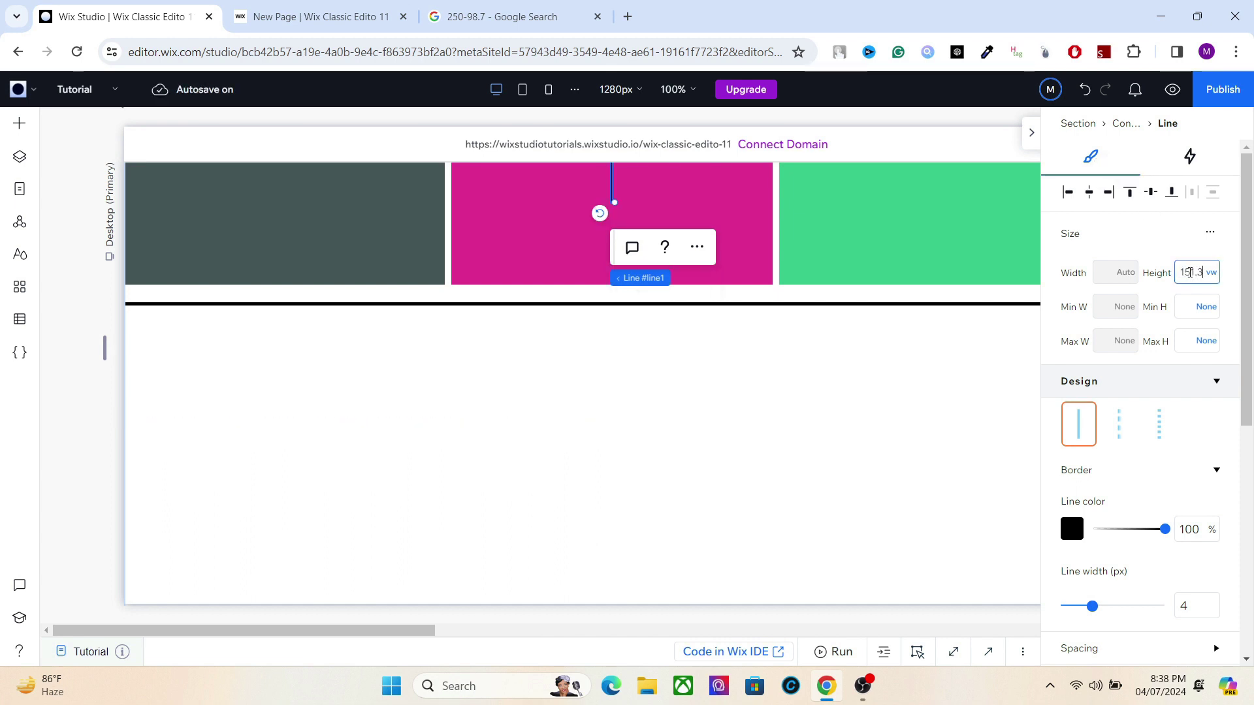
{"action": "key", "text": "Return"}
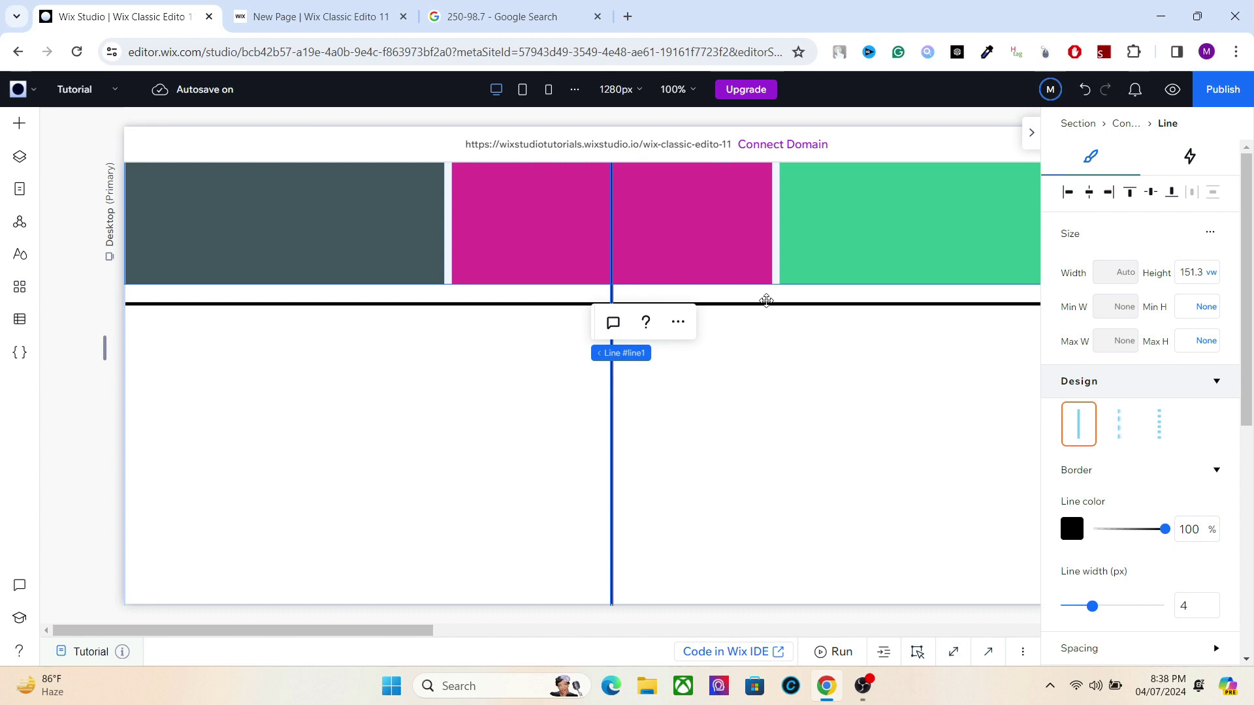
Delete the horizontal line below the flexbox
{"action": "left_click", "coordinate": [738, 304]}
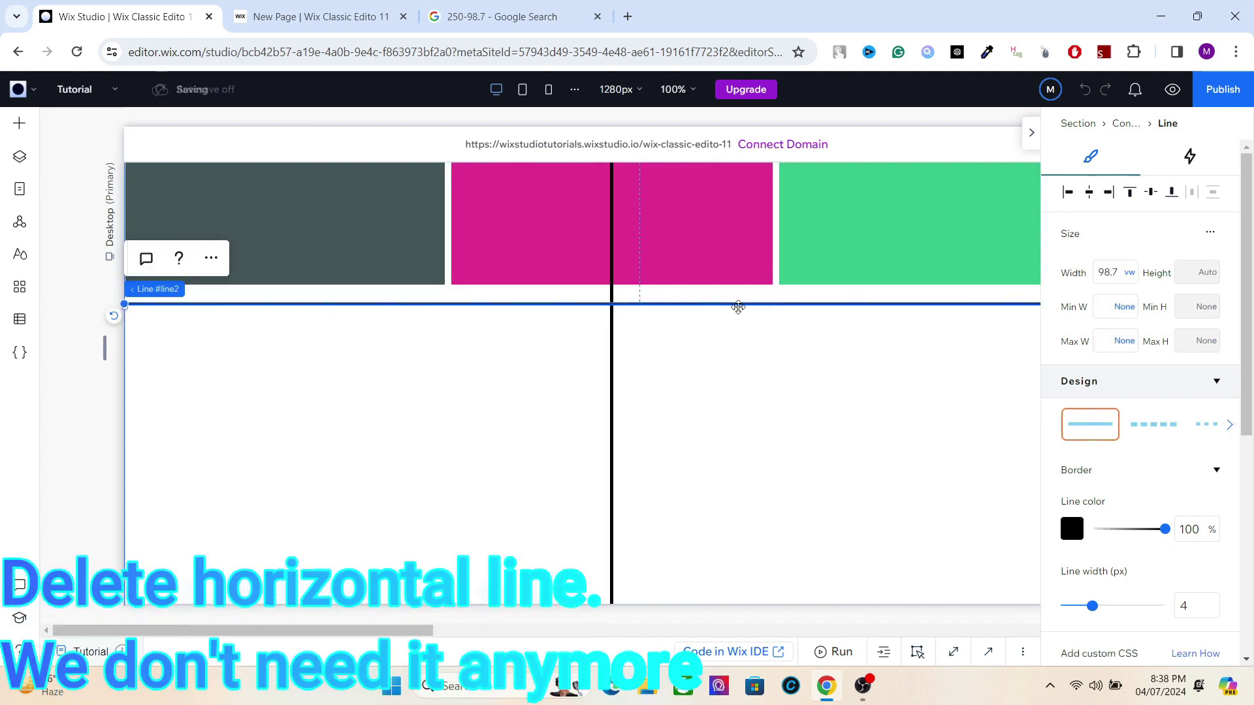
{"action": "key", "text": "Delete"}
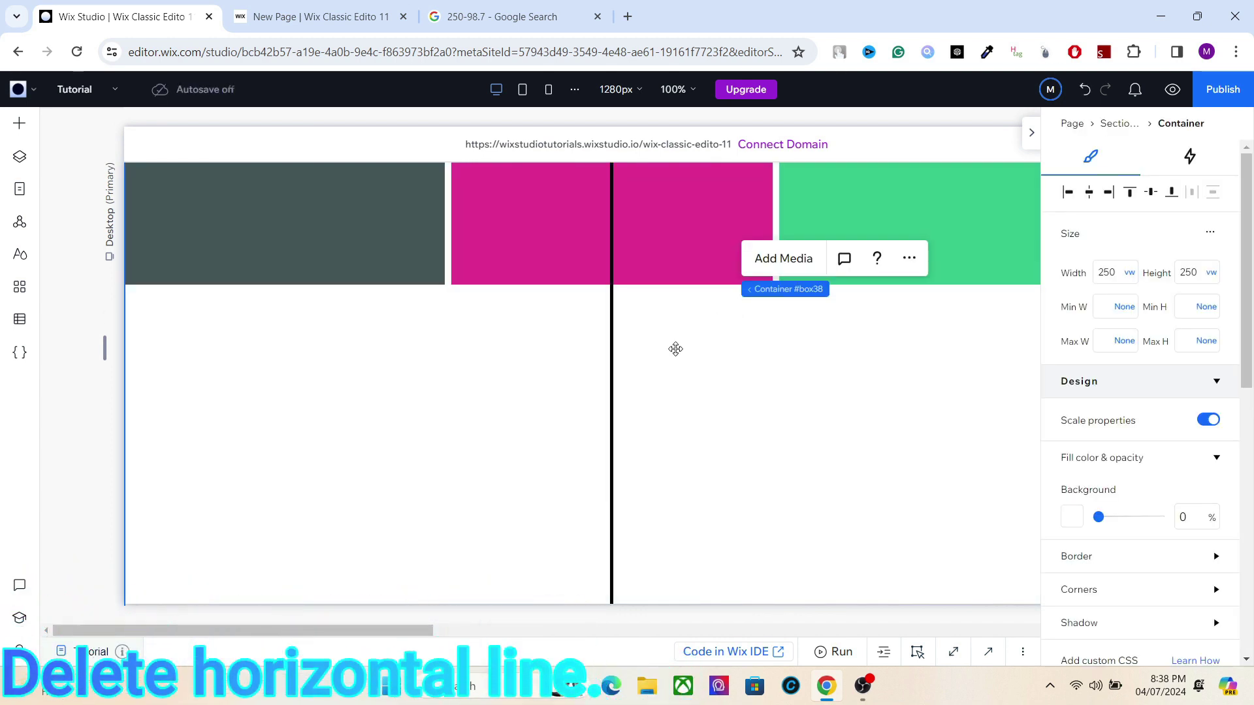
Add a scroll animation to the vertical line with Flexbox as the animated element and the path From its design
{"action": "left_click", "coordinate": [612, 361]}
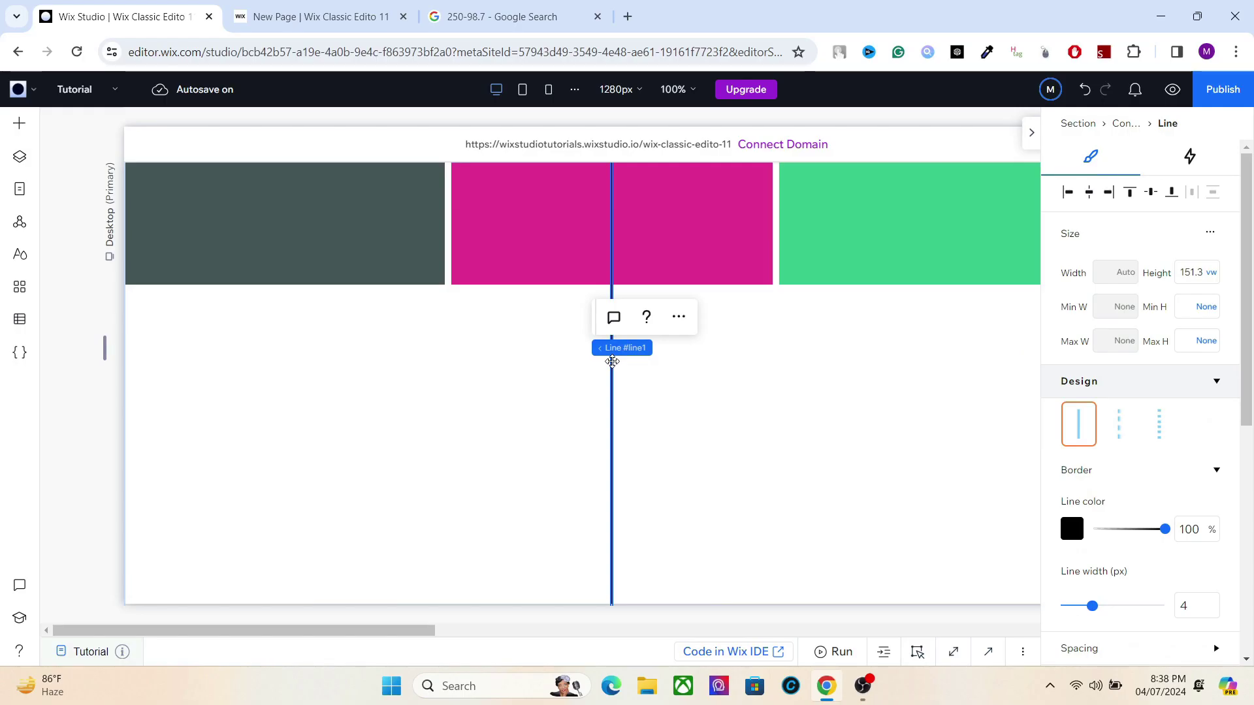
{"action": "left_click", "coordinate": [1190, 160]}
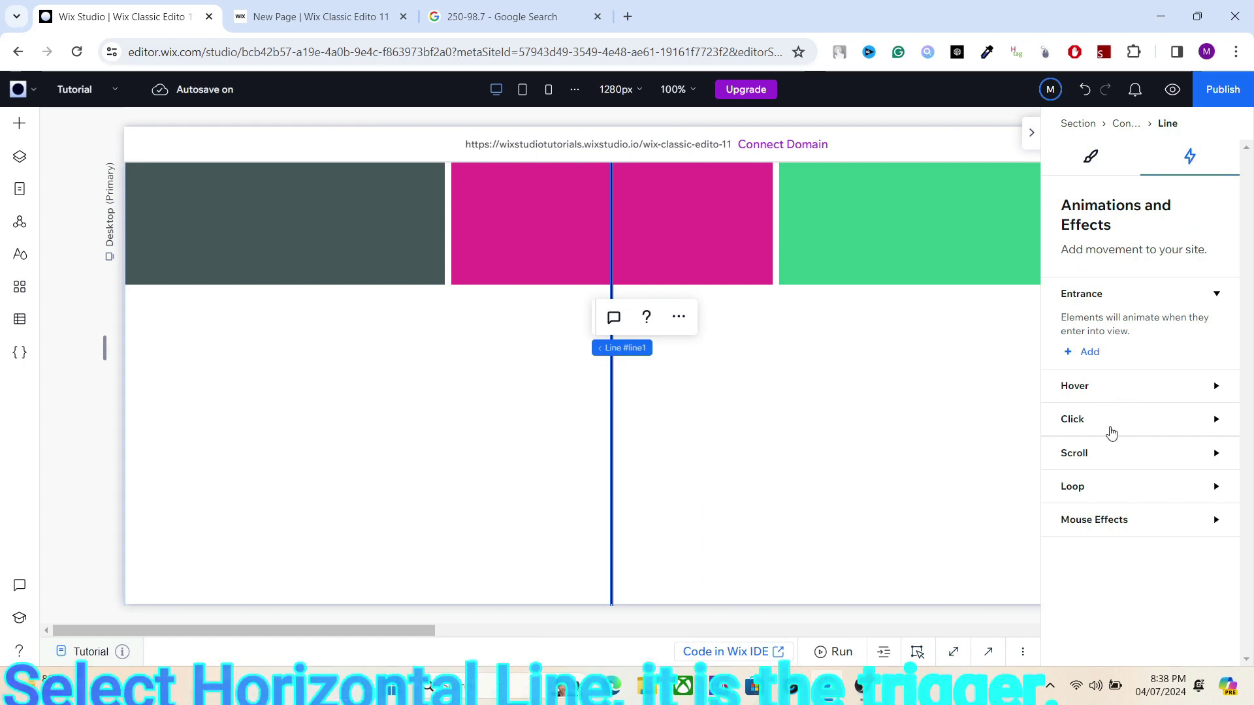
{"action": "left_click", "coordinate": [1088, 455]}
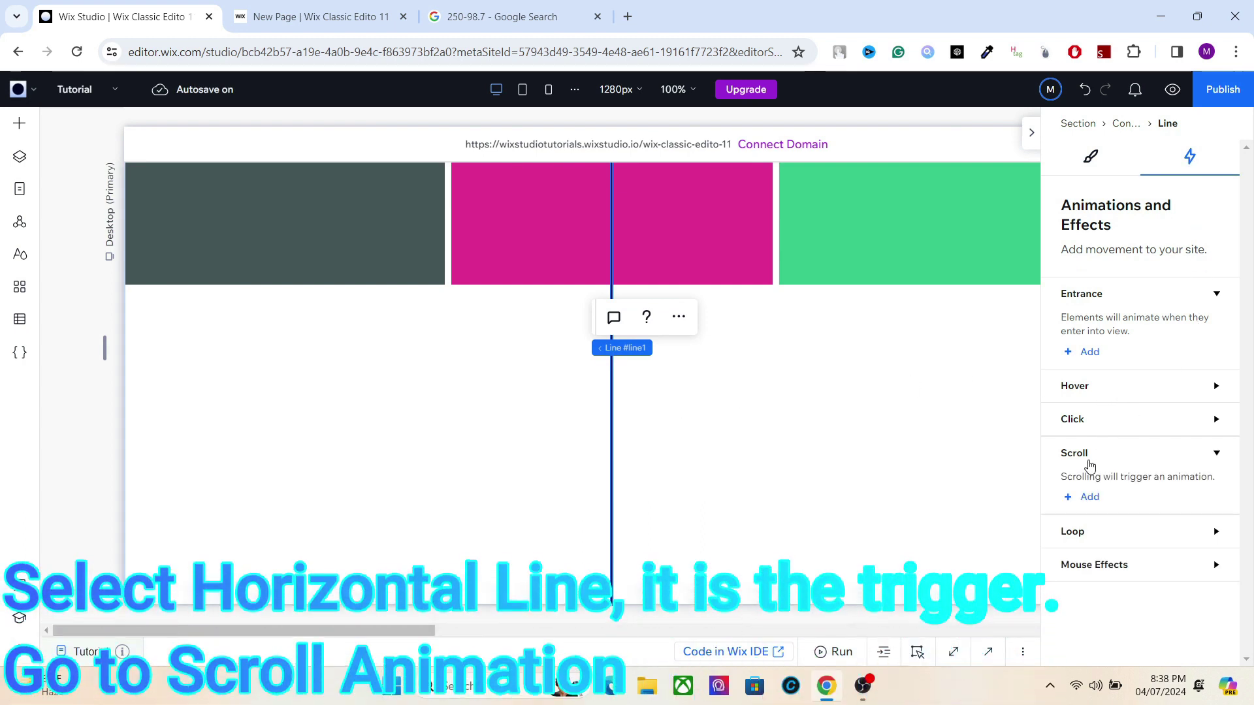
{"action": "left_click", "coordinate": [1096, 502]}
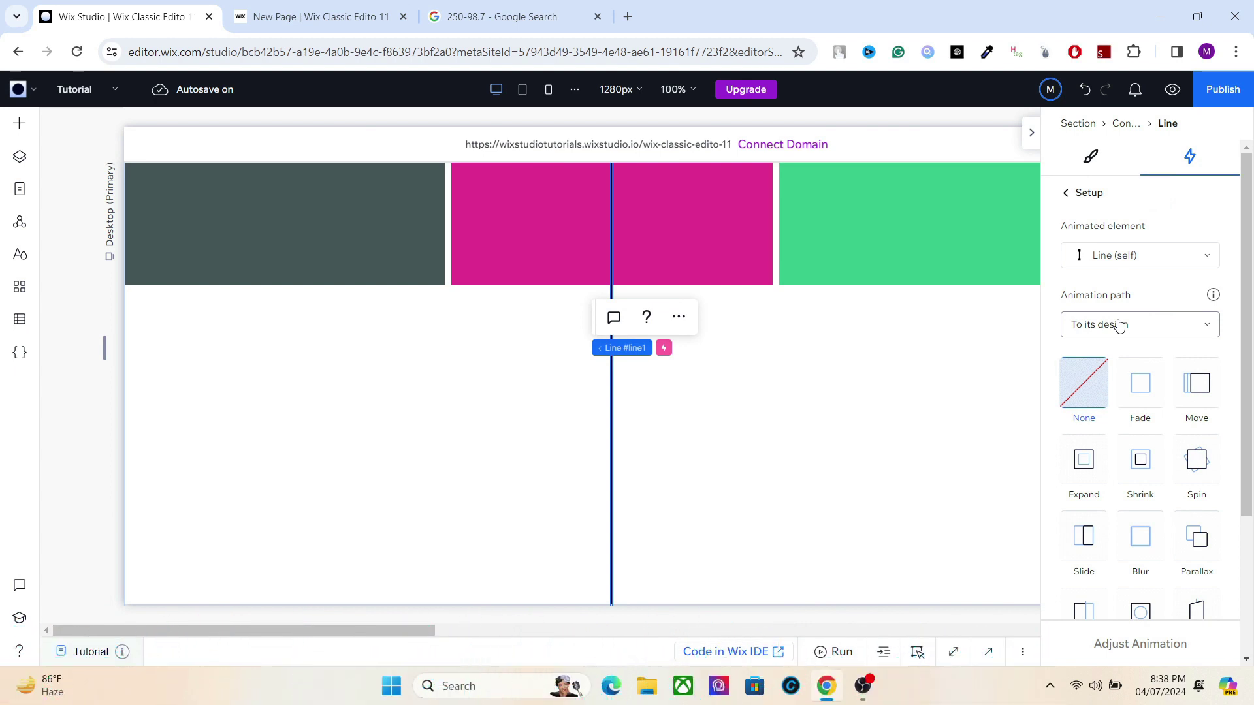
{"action": "left_click", "coordinate": [1115, 257]}
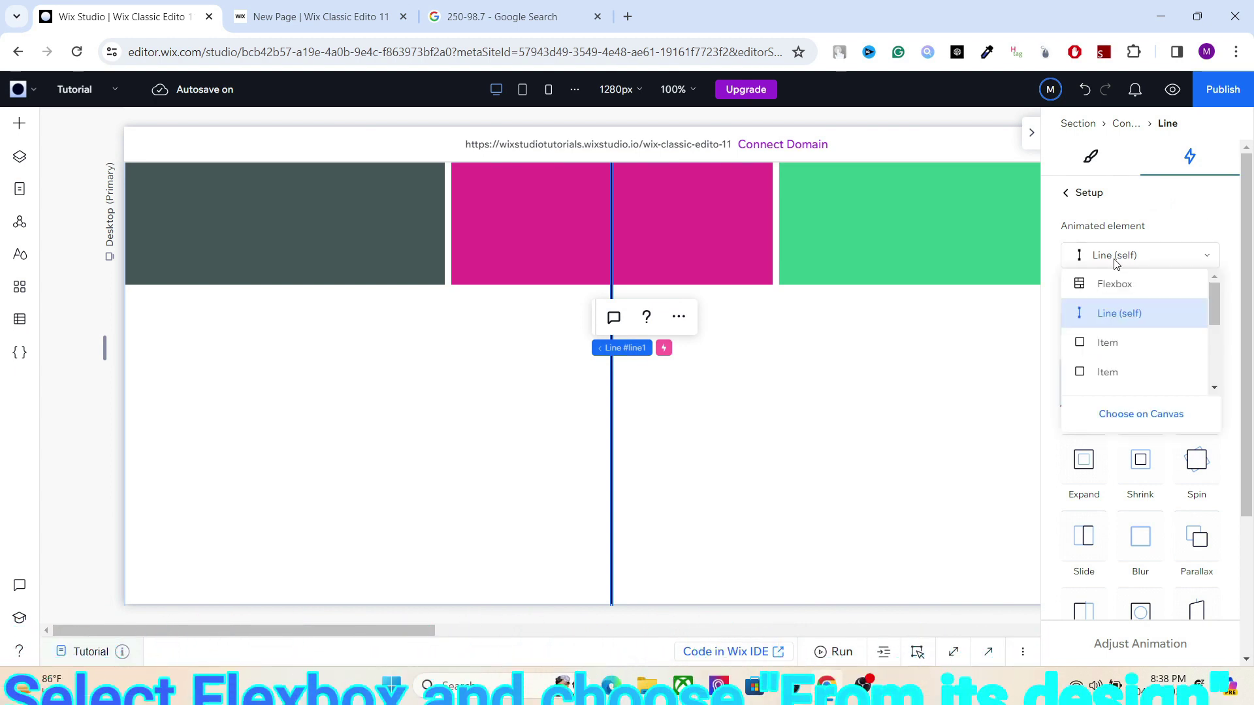
{"action": "left_click", "coordinate": [1110, 282]}
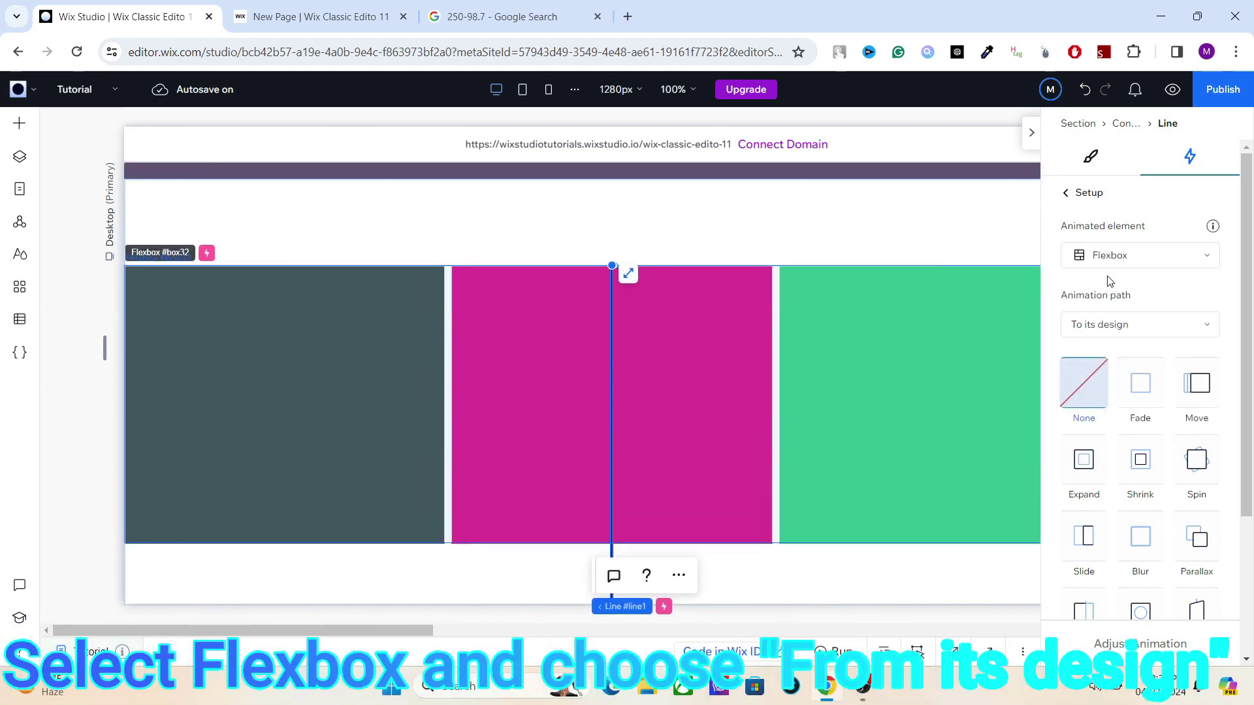
{"action": "left_click", "coordinate": [1109, 323]}
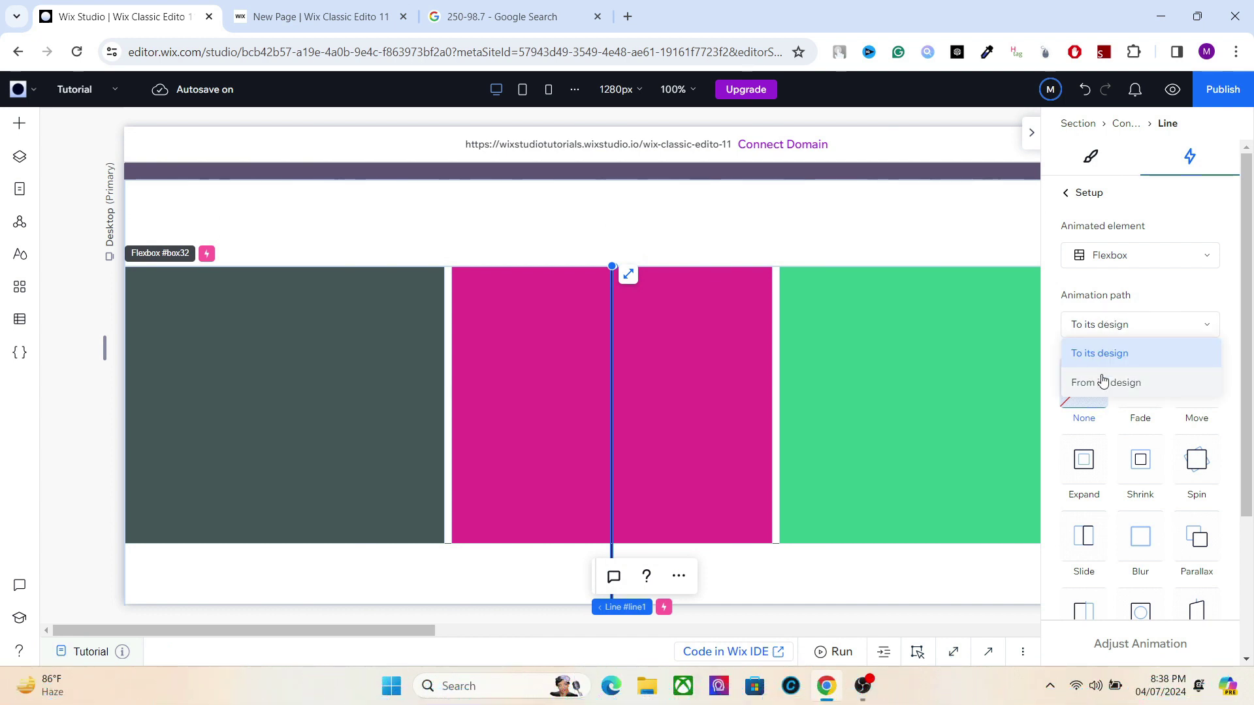
{"action": "left_click", "coordinate": [1104, 382]}
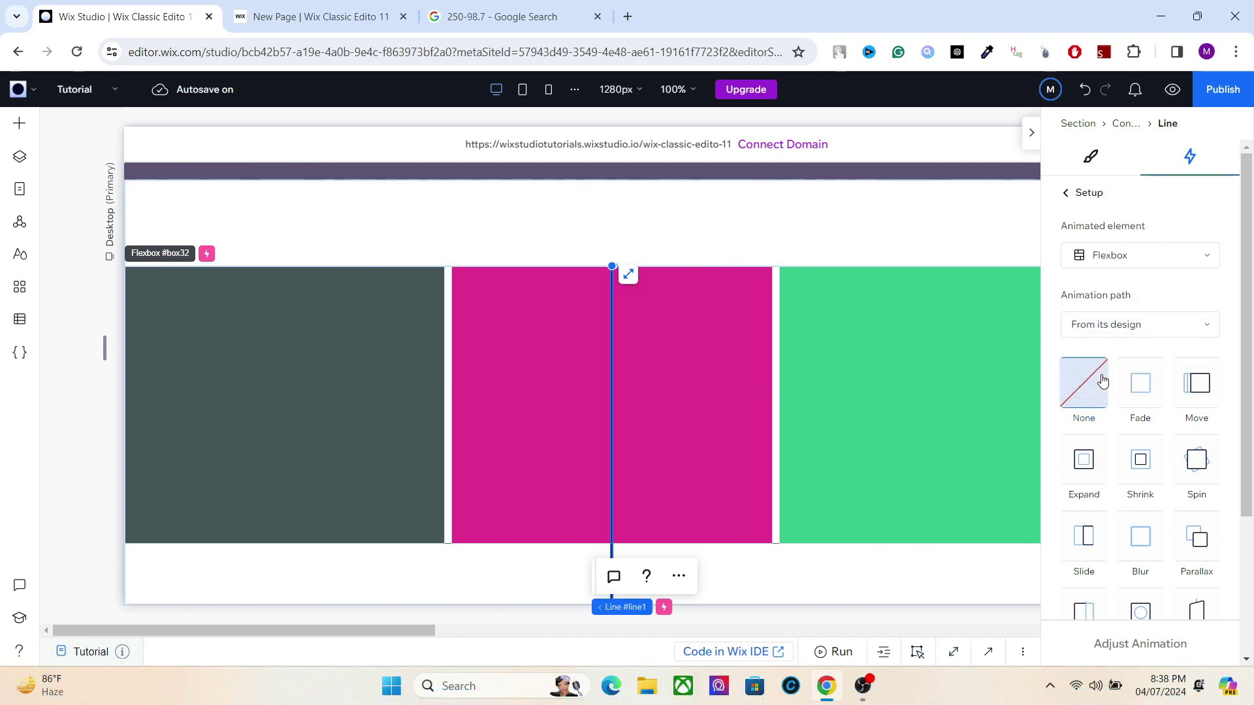
Choose the Move effect for the flexbox's scroll animation and set its angle moving out to 270°
{"action": "left_click", "coordinate": [1192, 385]}
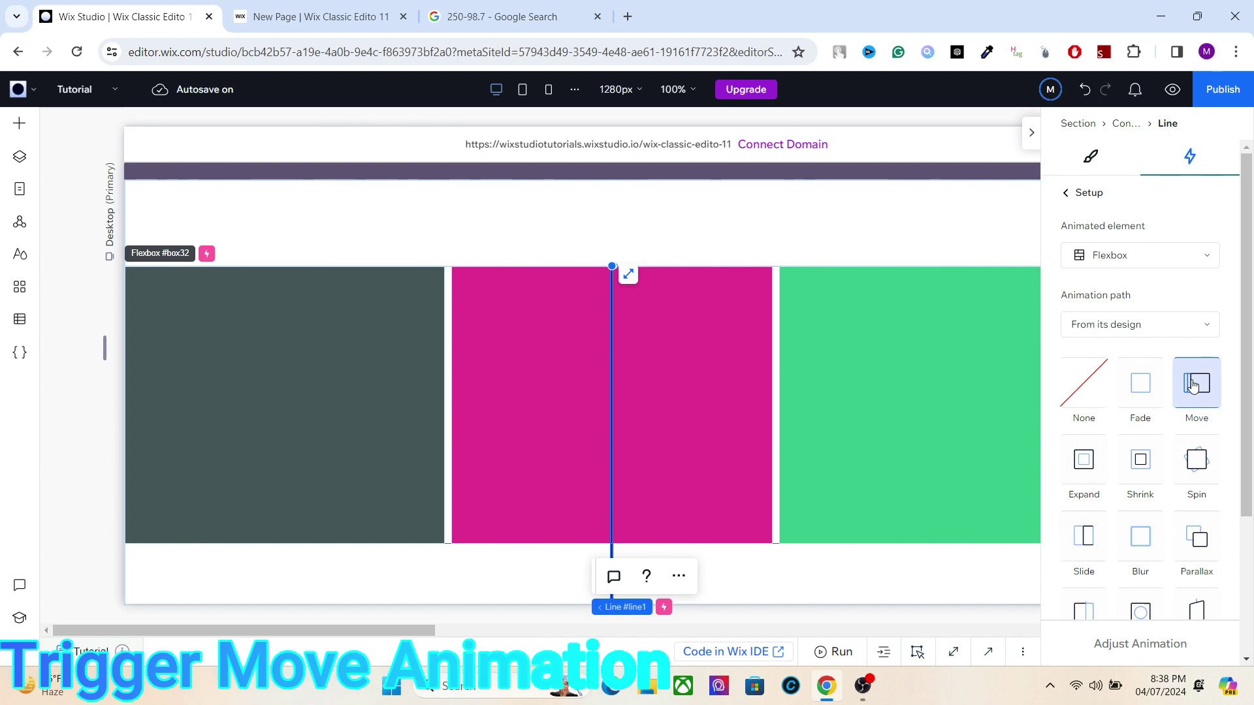
{"action": "left_click", "coordinate": [1132, 646]}
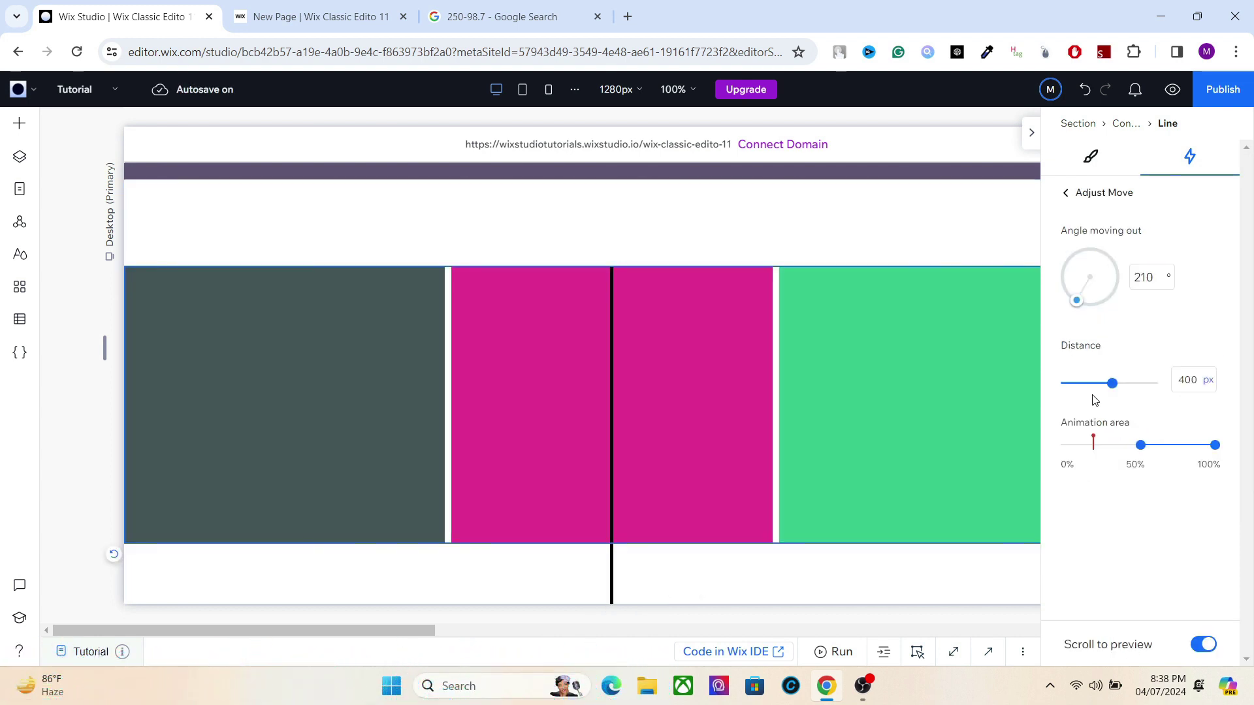
{"action": "left_click_drag", "start_coordinate": [1079, 300], "coordinate": [1063, 276]}
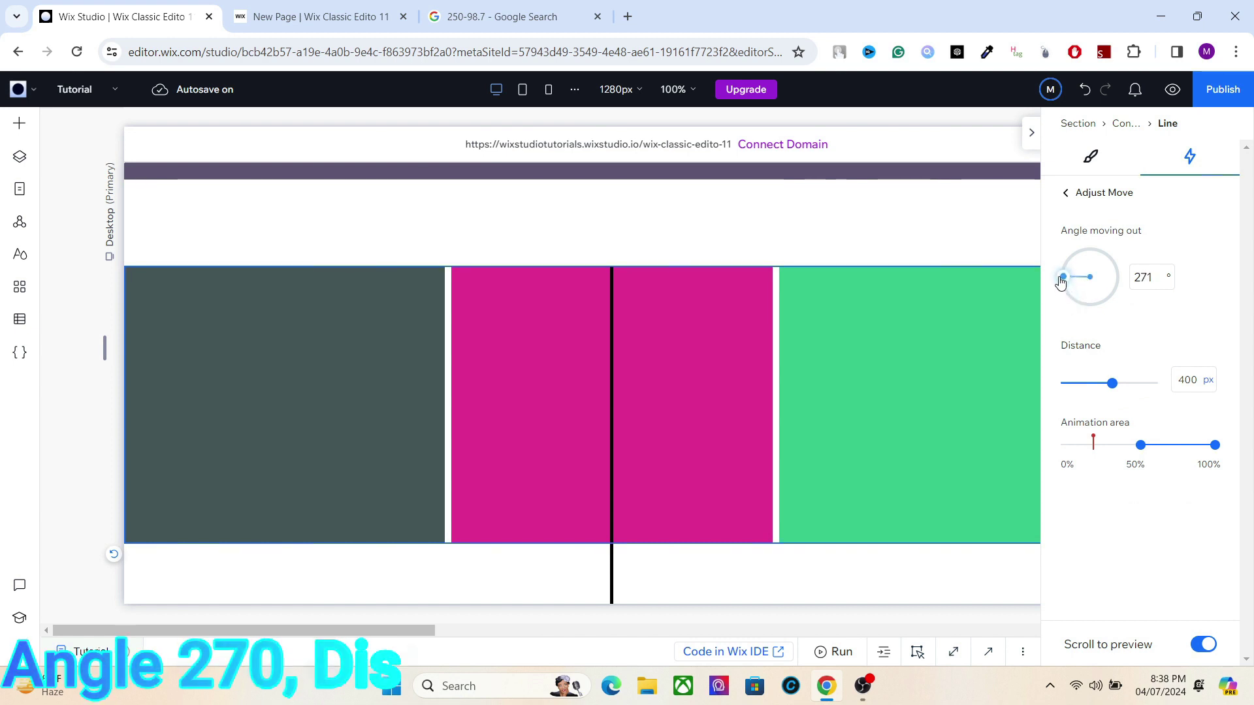
{"action": "left_click", "coordinate": [1153, 277]}
{"action": "type", "text": "2"}
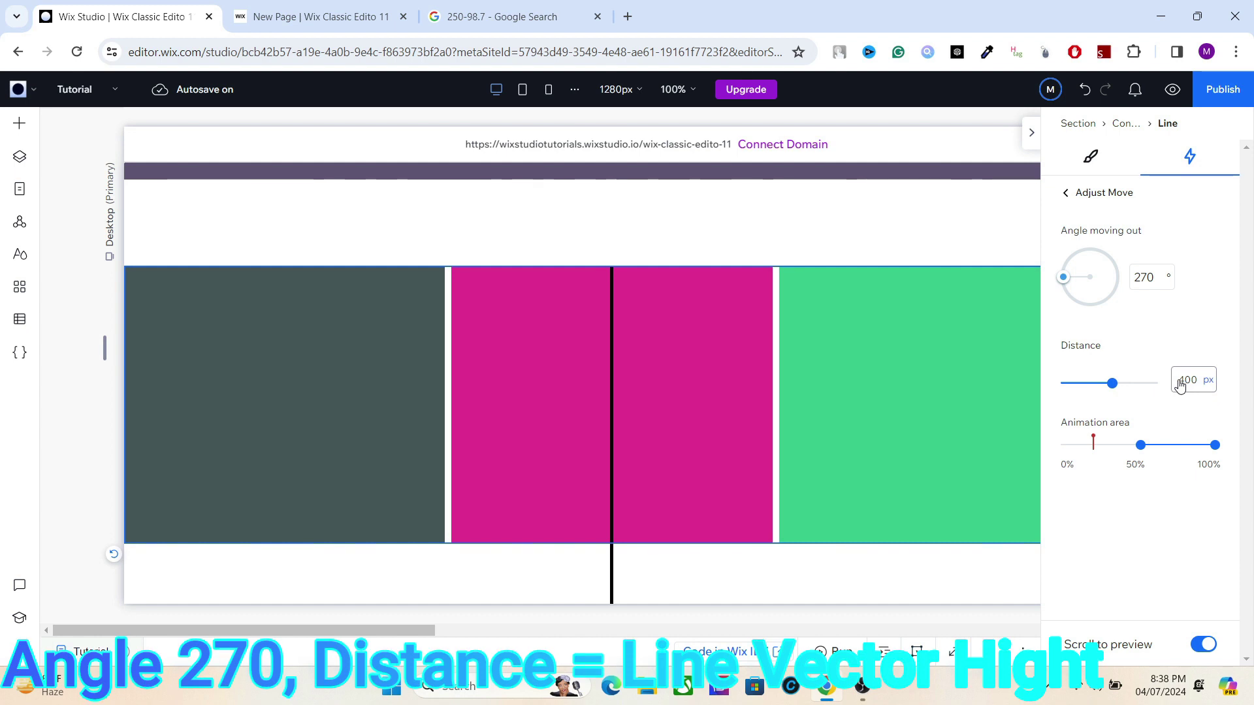
Set the distance of the line's Move scroll animation on the flexbox to 151 vw
{"action": "left_click", "coordinate": [612, 579]}
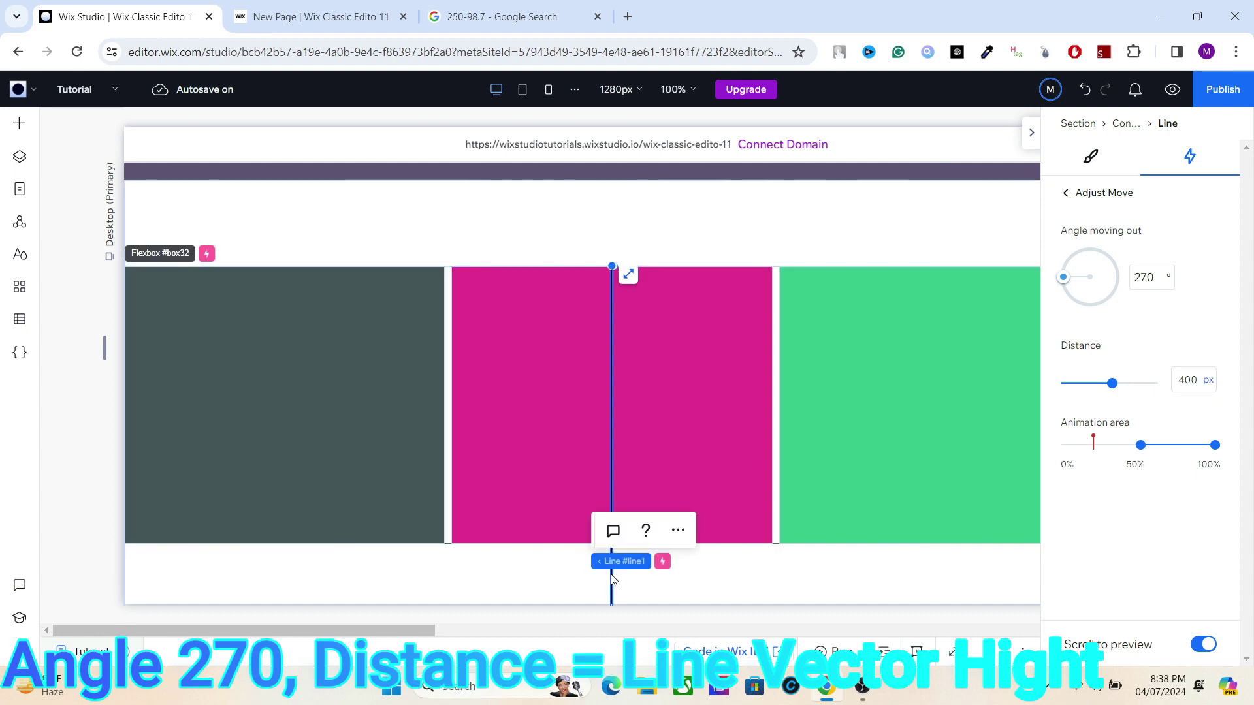
{"action": "left_click", "coordinate": [1090, 156]}
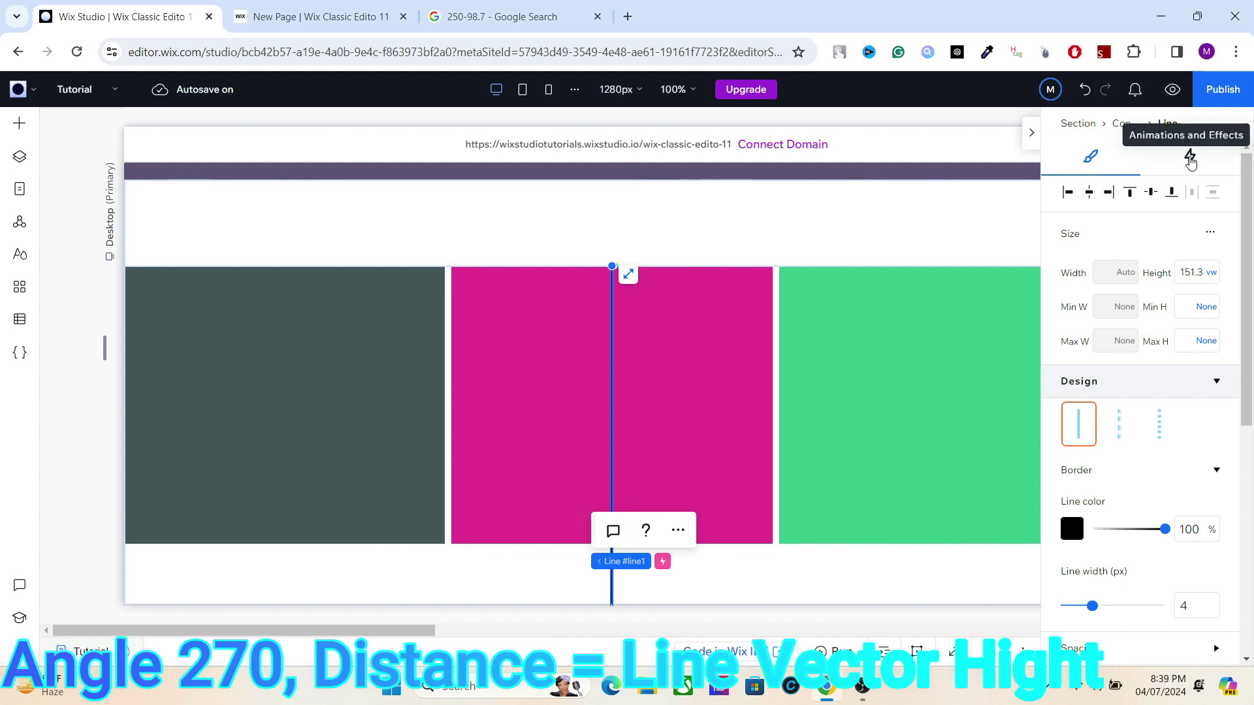
{"action": "left_click", "coordinate": [1189, 160]}
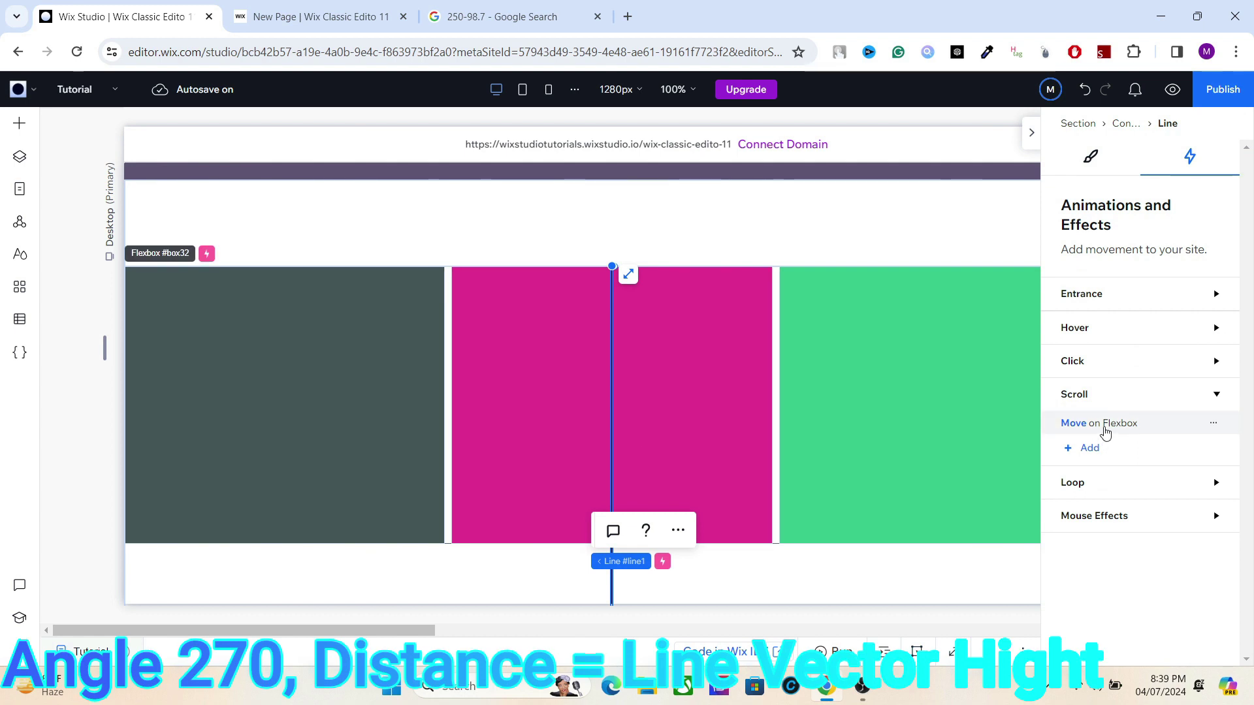
{"action": "left_click", "coordinate": [1105, 430]}
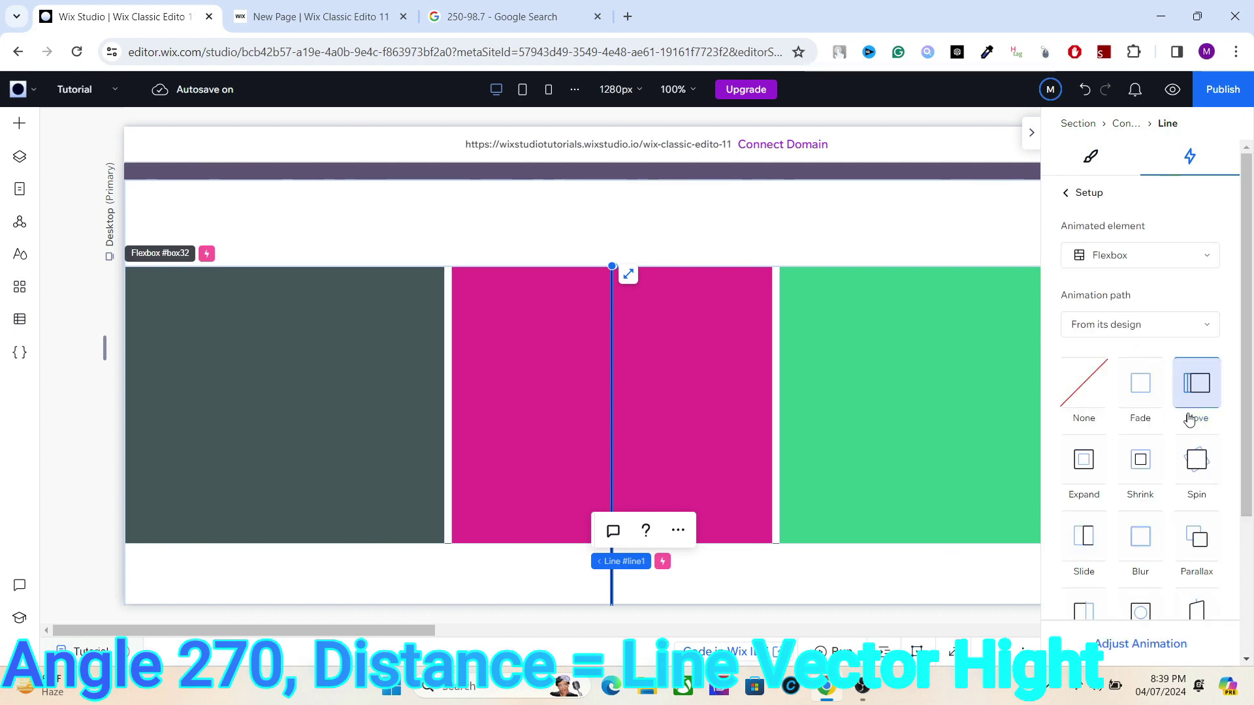
{"action": "left_click", "coordinate": [1126, 644]}
{"action": "left_click", "coordinate": [1209, 381]}
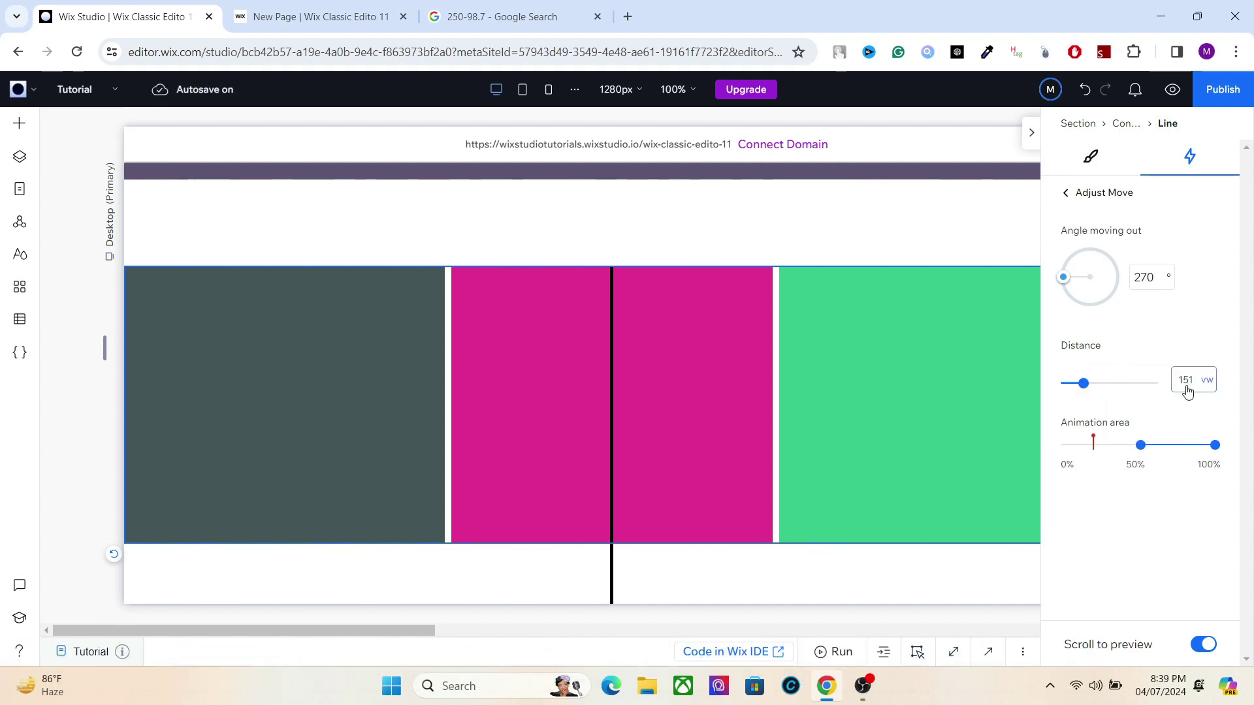
Scroll the flexbox to the top of the page view and start its Move animation area at the current scroll marker
{"action": "left_click", "coordinate": [1031, 132]}
{"action": "left_click", "coordinate": [1161, 231]}
{"action": "left_click_drag", "start_coordinate": [1162, 232], "coordinate": [1162, 248]}
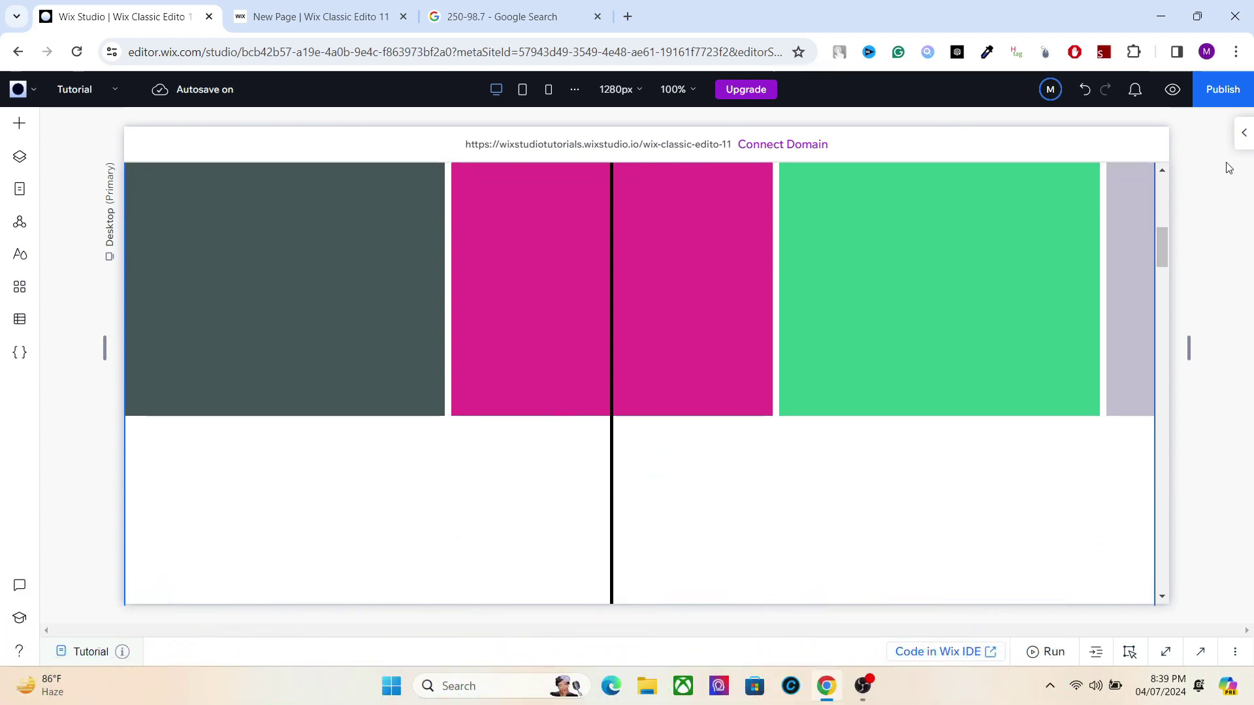
{"action": "left_click", "coordinate": [1243, 145]}
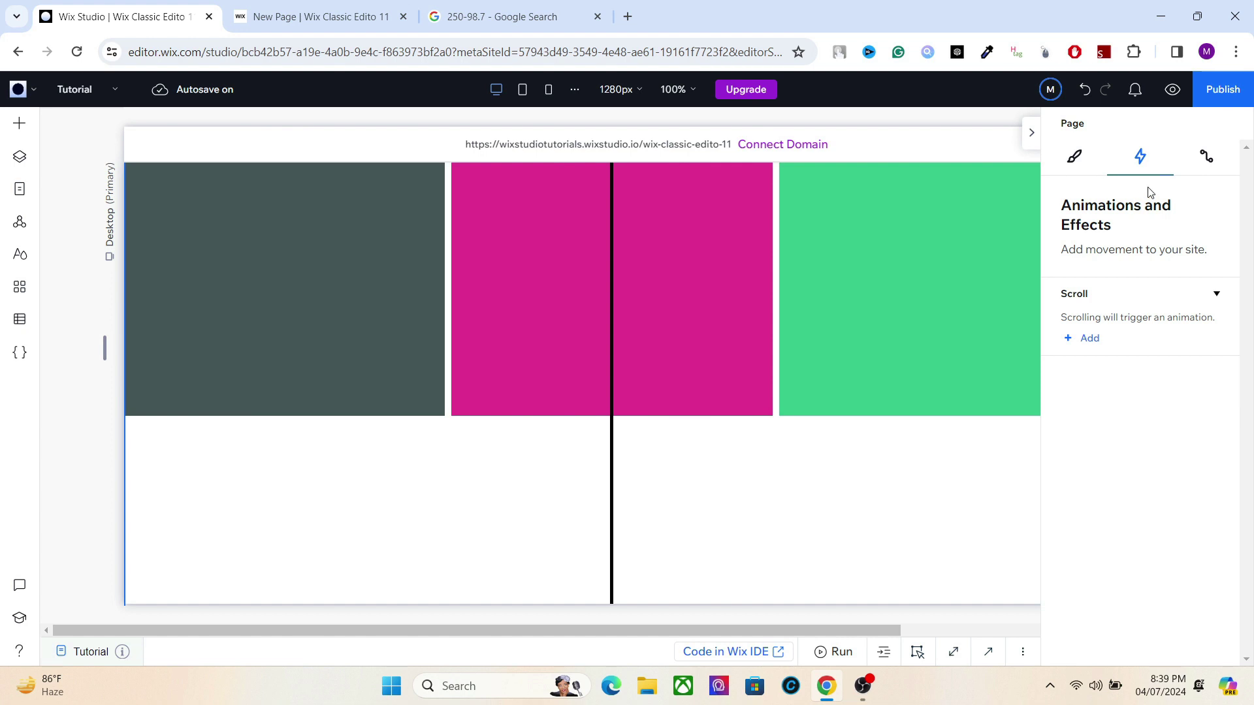
{"action": "left_click", "coordinate": [927, 253]}
{"action": "left_click", "coordinate": [911, 278]}
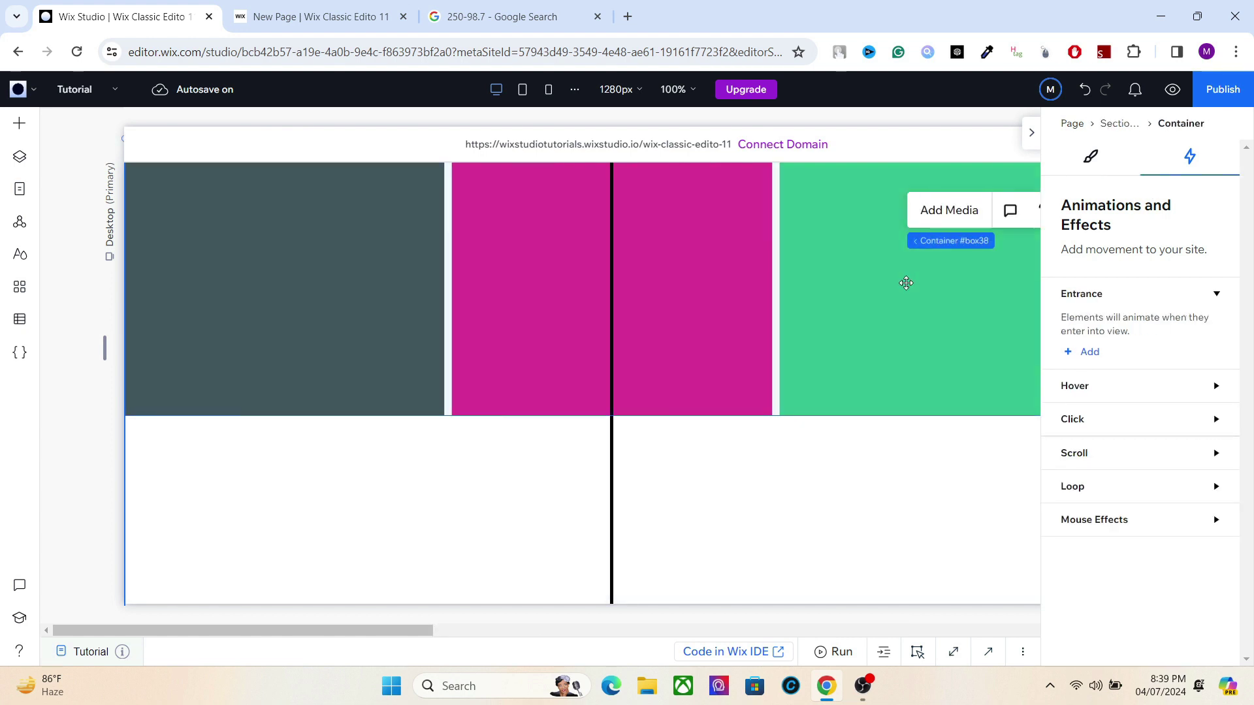
{"action": "left_click", "coordinate": [906, 282]}
{"action": "left_click", "coordinate": [1098, 466]}
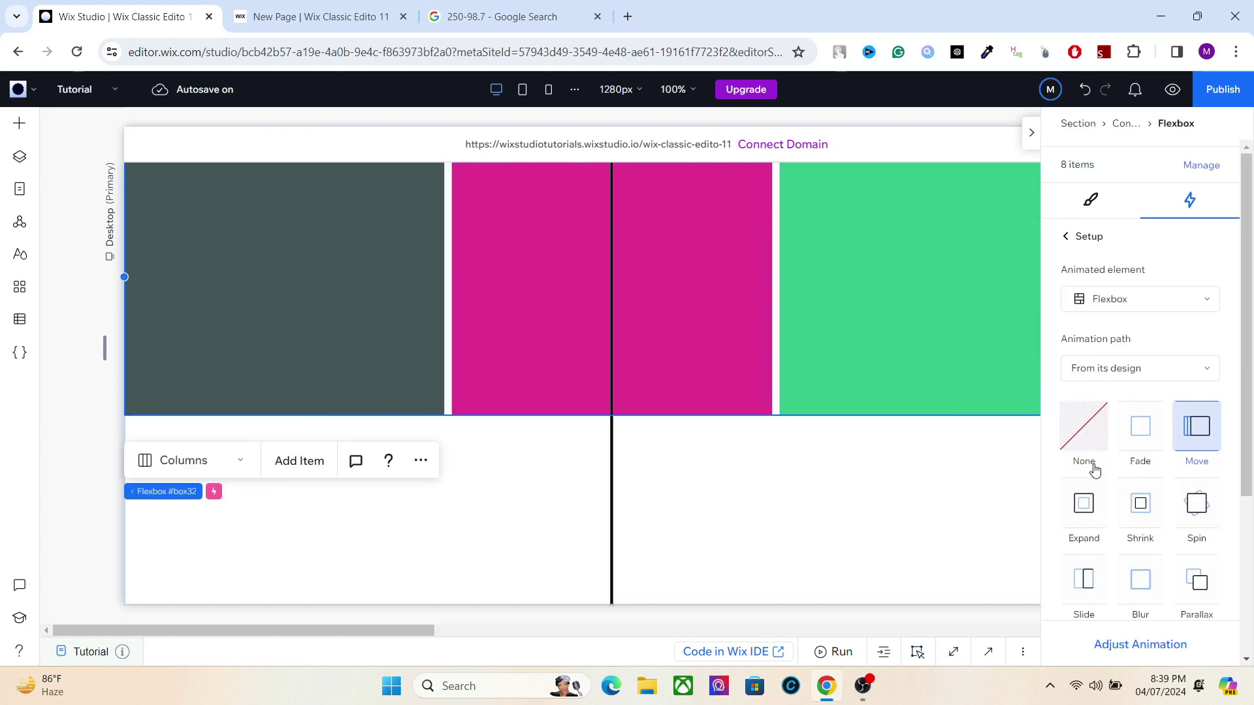
{"action": "left_click", "coordinate": [1116, 645]}
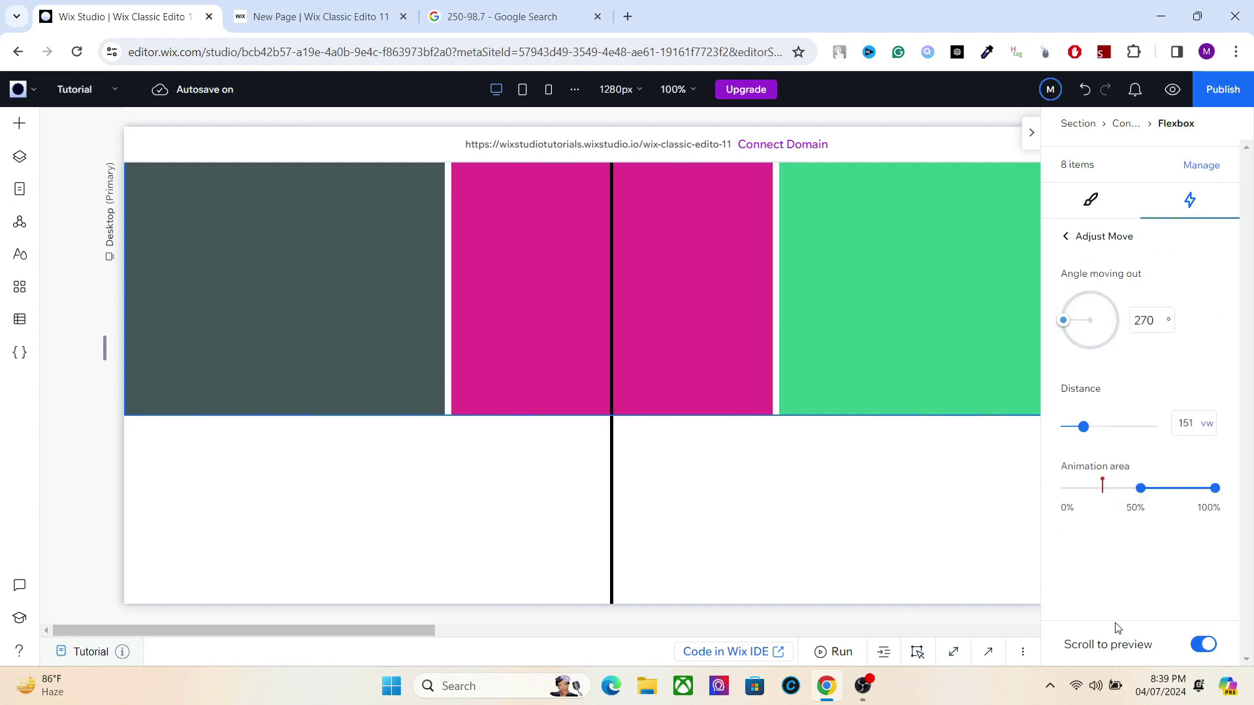
{"action": "left_click_drag", "start_coordinate": [1140, 489], "coordinate": [1104, 493]}
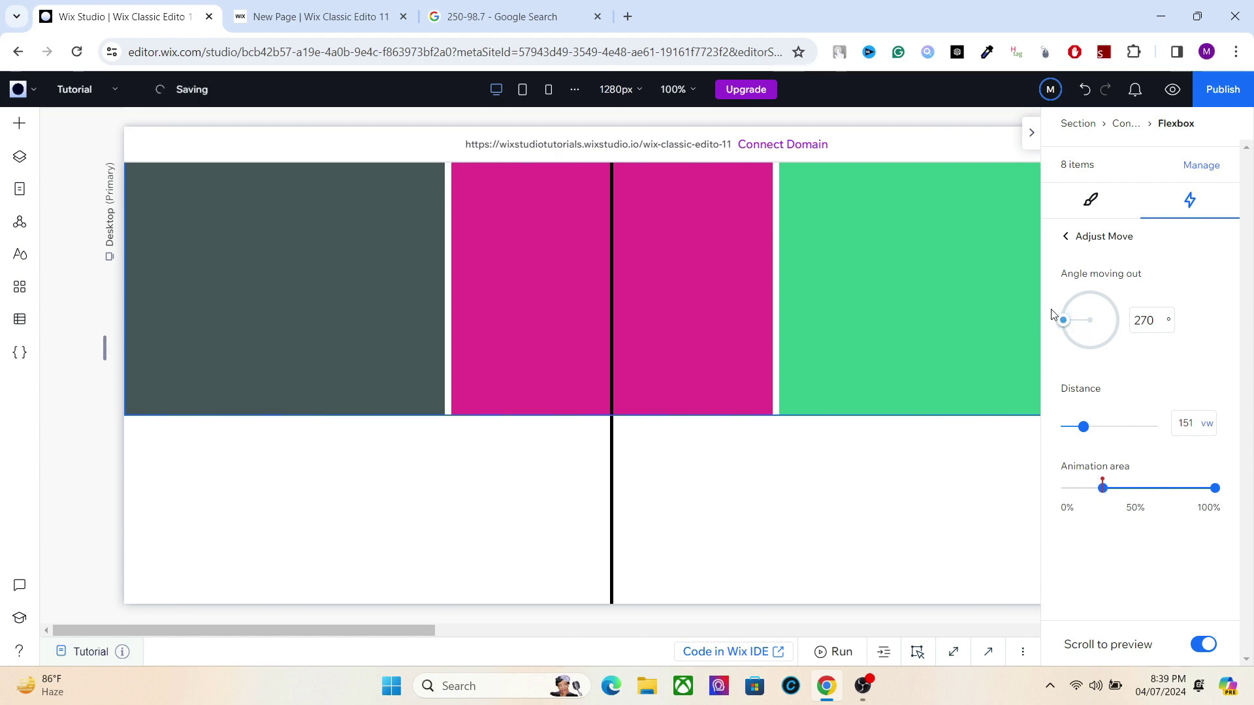
Make the container #box38 around the flexbox sticky to the top
{"action": "left_click", "coordinate": [1087, 199]}
{"action": "left_click", "coordinate": [883, 259]}
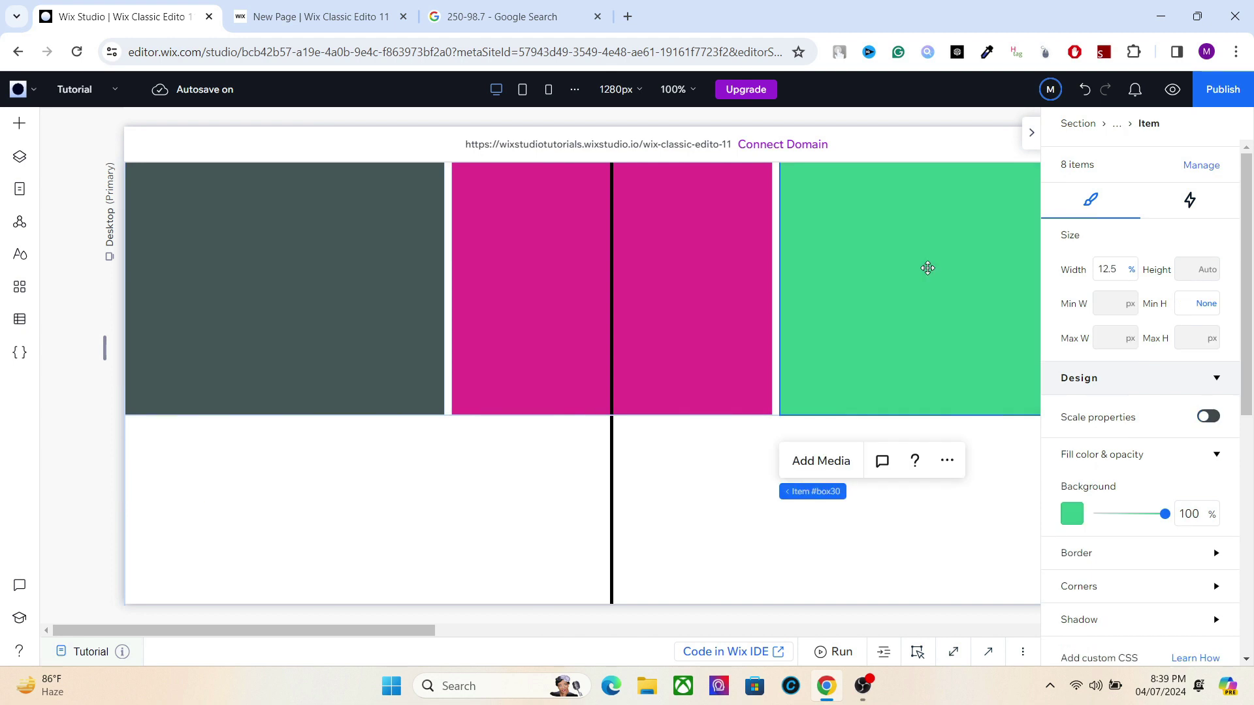
{"action": "left_click_drag", "start_coordinate": [1249, 378], "coordinate": [1231, 577]}
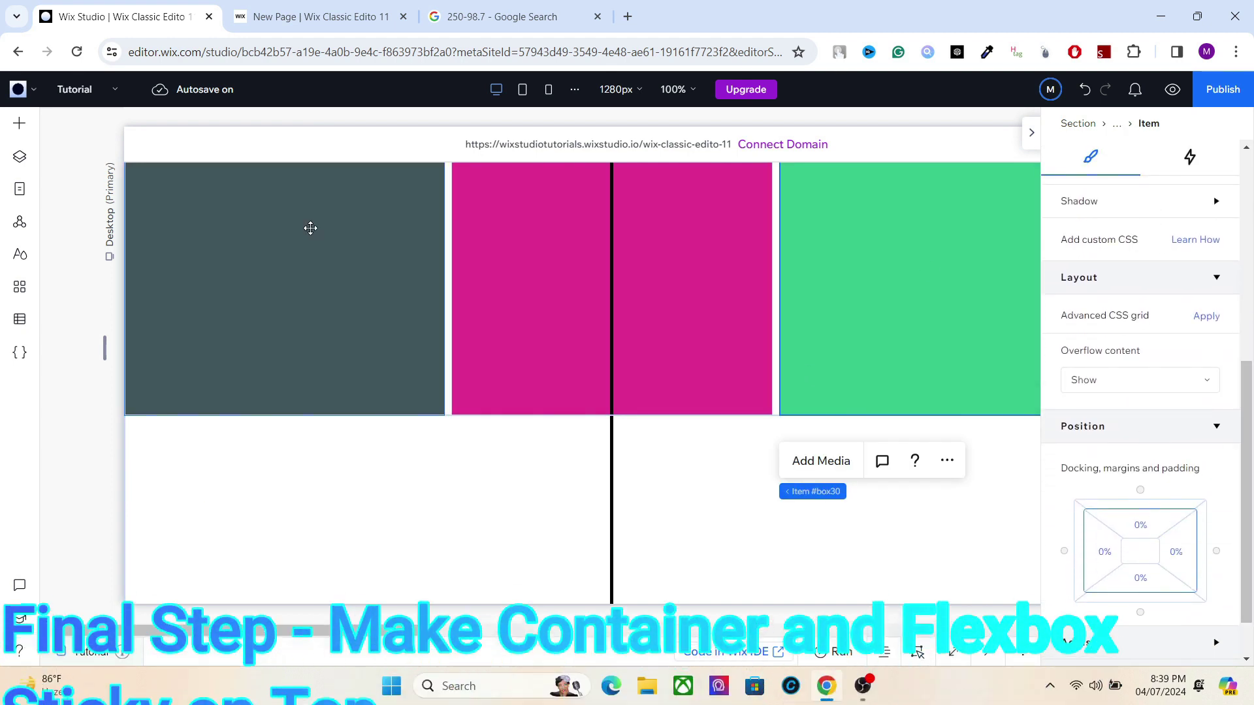
{"action": "left_click", "coordinate": [310, 228]}
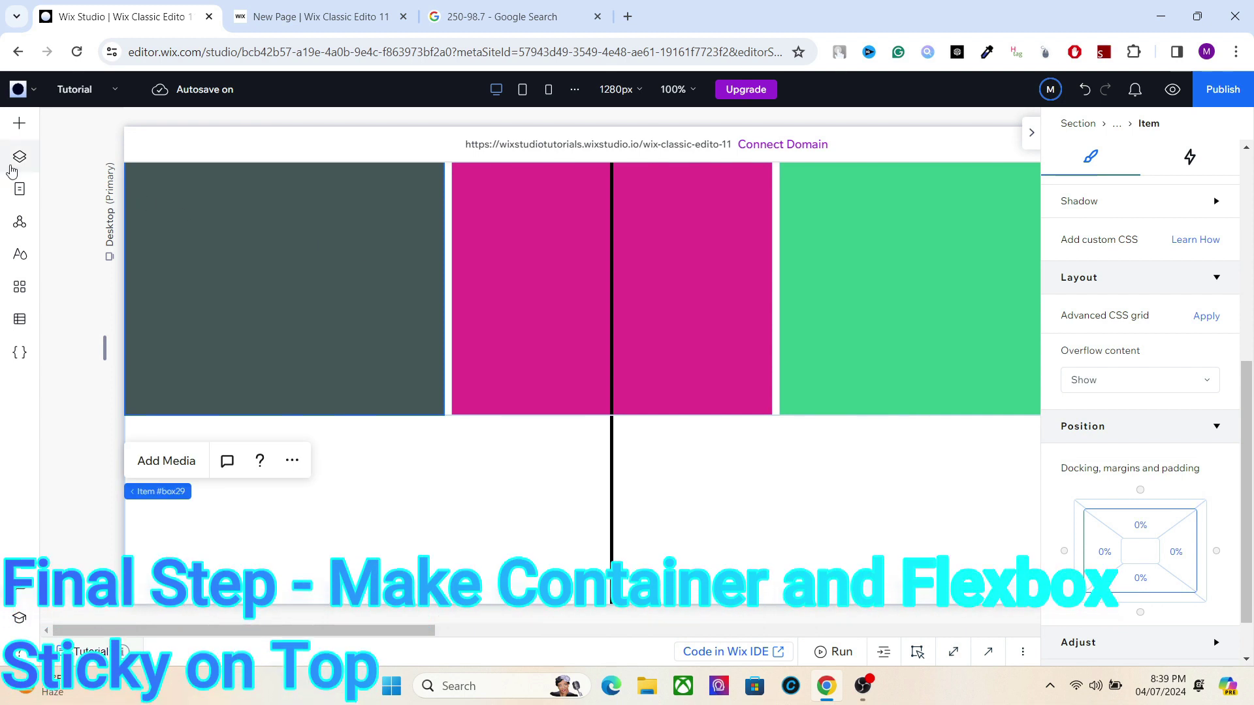
{"action": "left_click", "coordinate": [19, 158]}
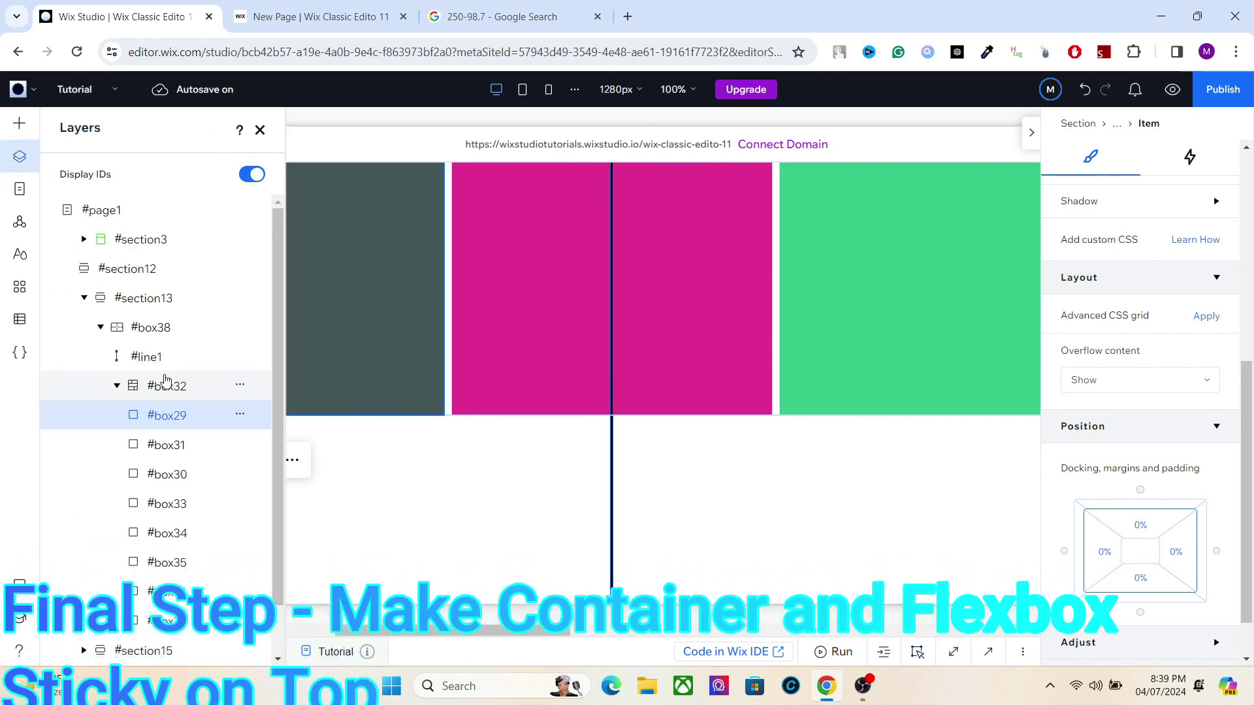
{"action": "left_click", "coordinate": [151, 327]}
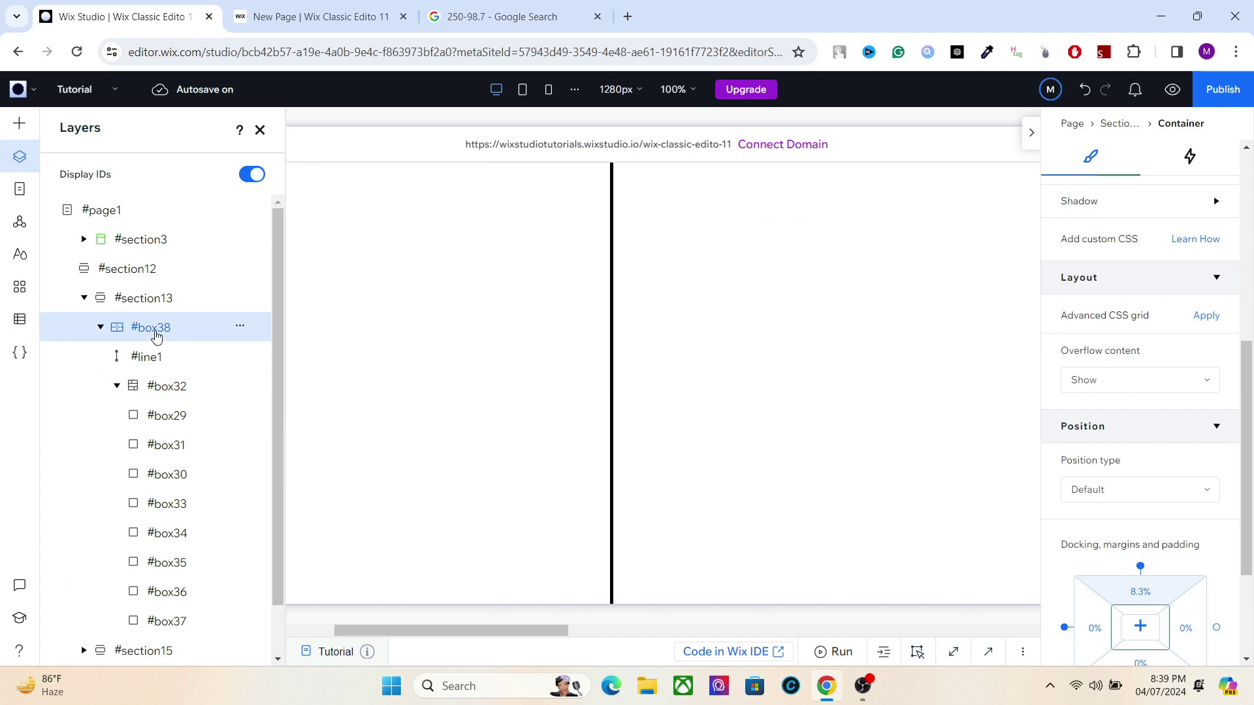
{"action": "left_click", "coordinate": [1136, 508]}
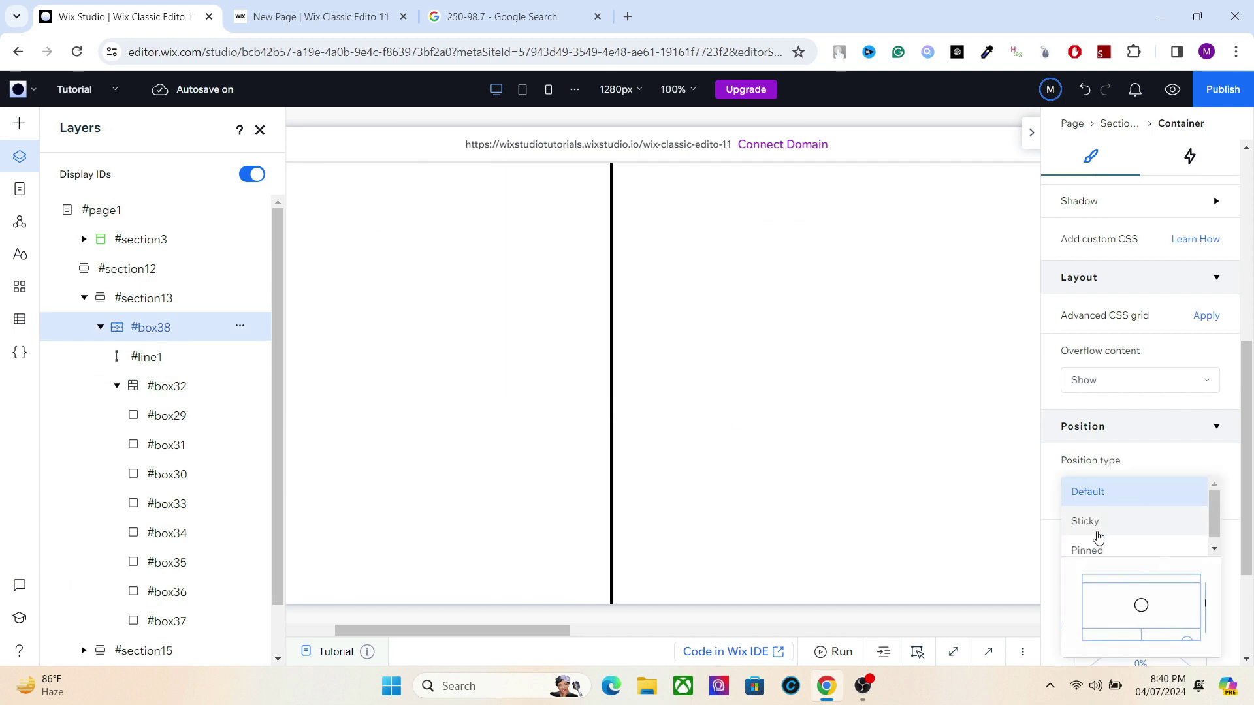
{"action": "left_click", "coordinate": [1097, 534]}
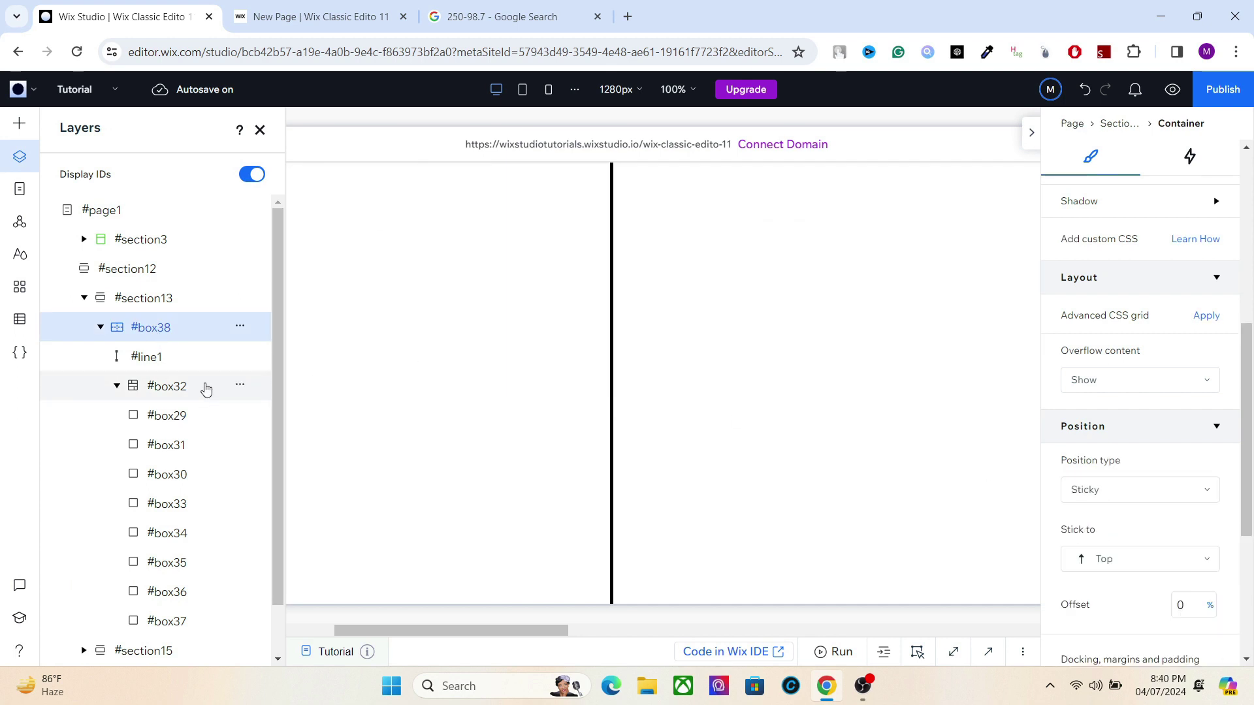
Set the position type of the flexbox #box32 to Sticky, sticking to the top
{"action": "left_click", "coordinate": [206, 389]}
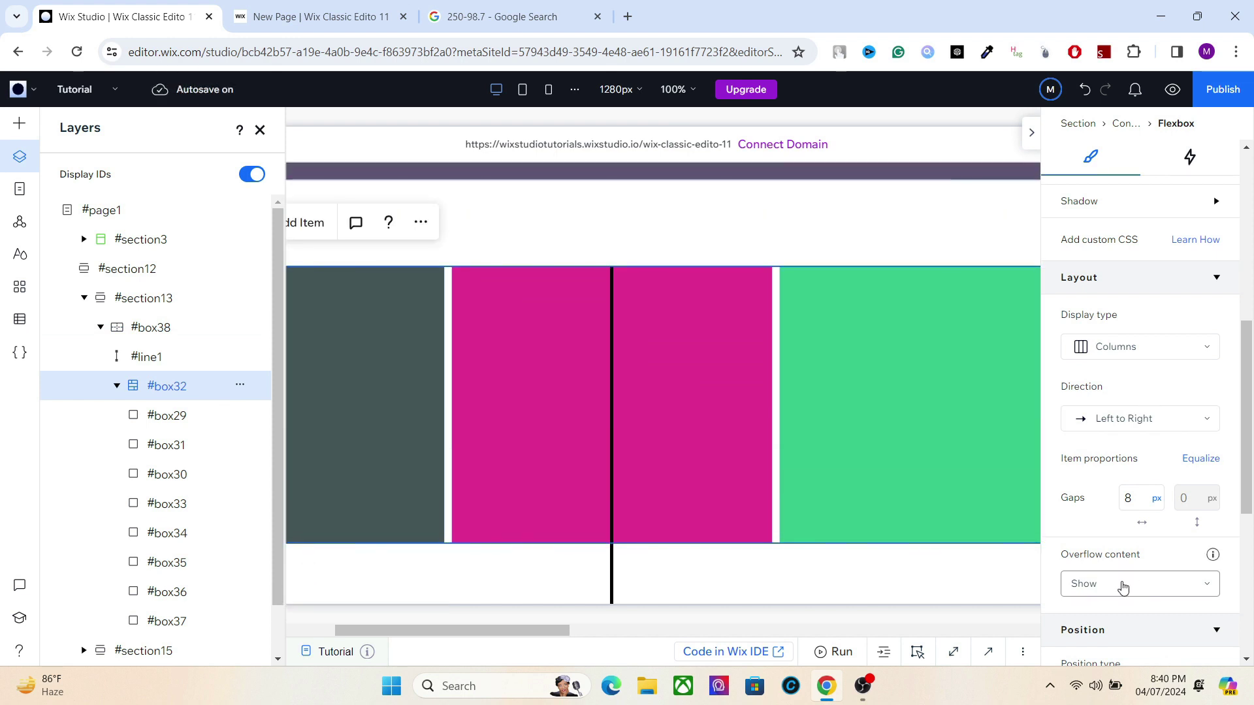
{"action": "left_click", "coordinate": [1141, 590]}
{"action": "left_click", "coordinate": [1141, 589]}
{"action": "scroll", "coordinate": [1133, 461], "scroll_direction": "down", "scroll_amount": 4}
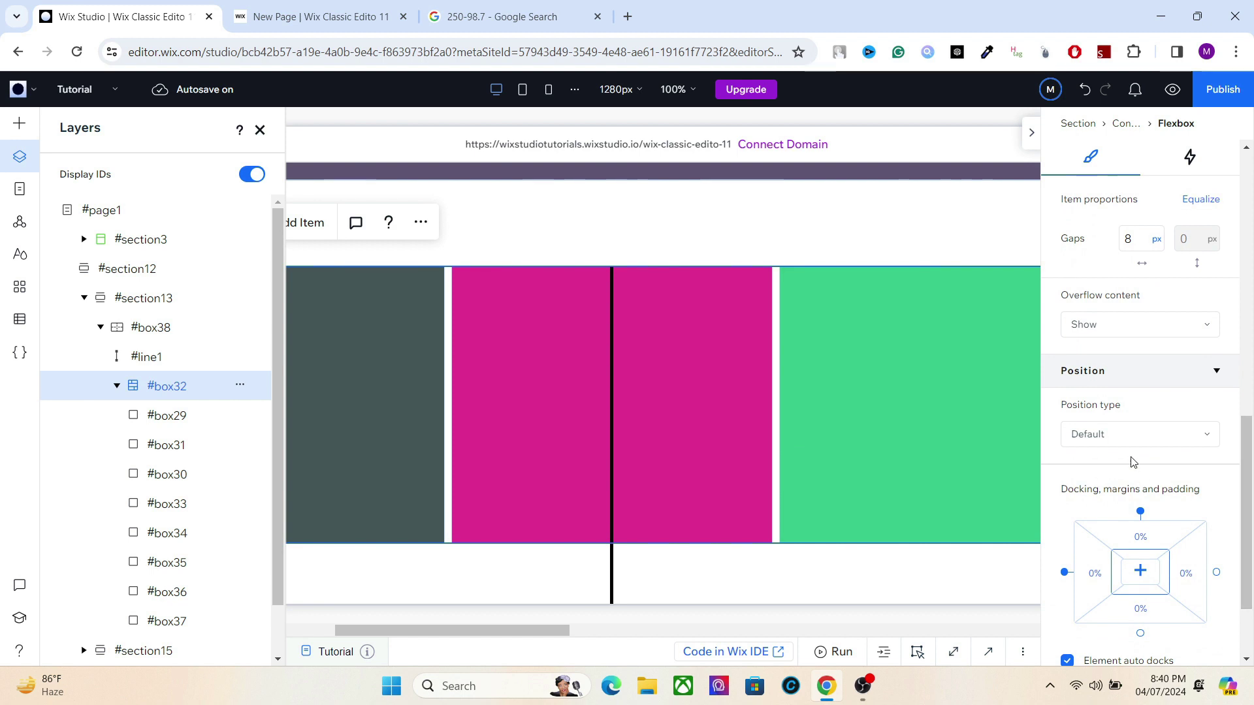
{"action": "left_click", "coordinate": [1119, 431]}
{"action": "left_click", "coordinate": [1098, 467]}
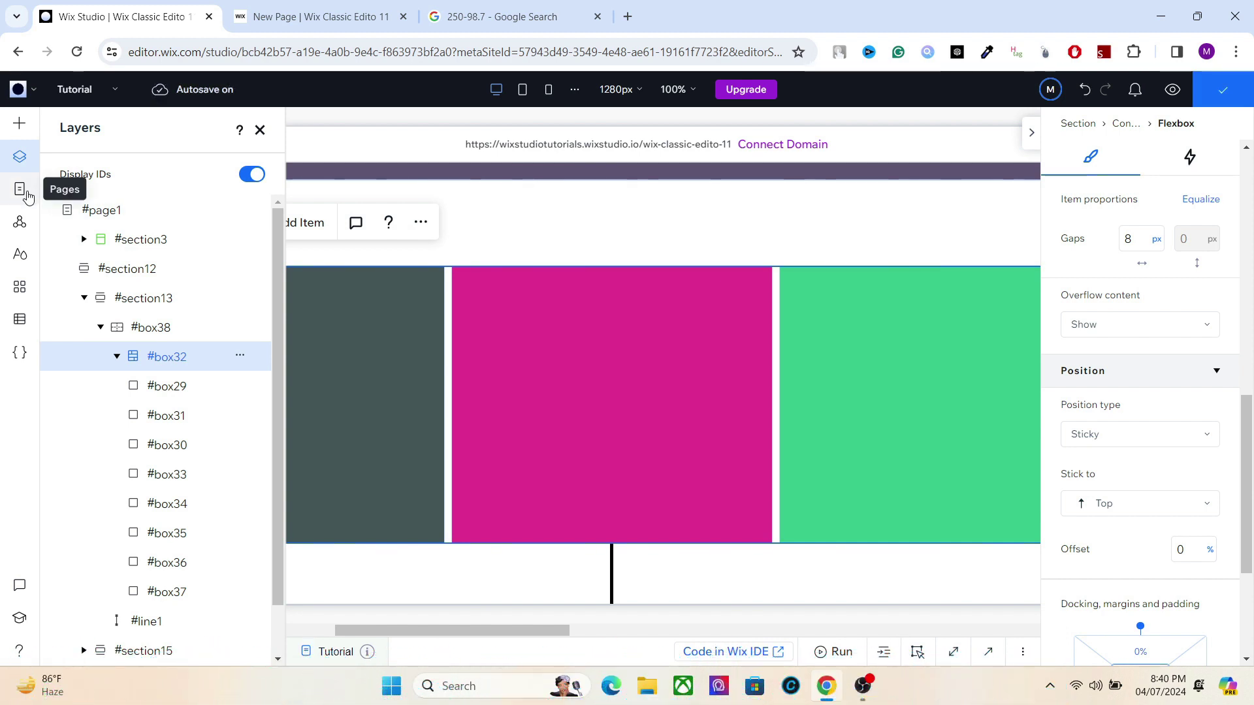
Load the live Tutorial page at the blank-2 slug in the site's browser tab and scroll through its horizontal animation
{"action": "left_click", "coordinate": [27, 196]}
{"action": "left_click", "coordinate": [346, 6]}
{"action": "left_click", "coordinate": [453, 58]}
{"action": "left_click", "coordinate": [453, 58]}
{"action": "key", "text": "BackSpace"}
{"action": "type", "text": "2"}
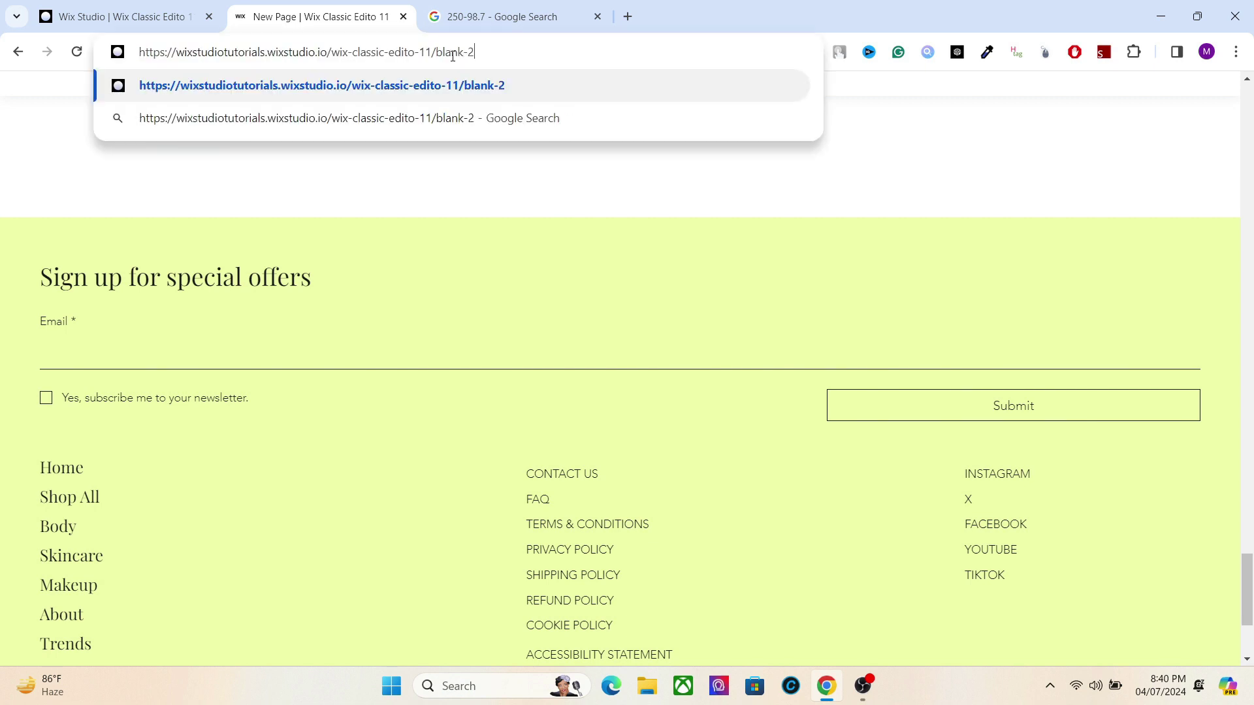
{"action": "key", "text": "Return"}
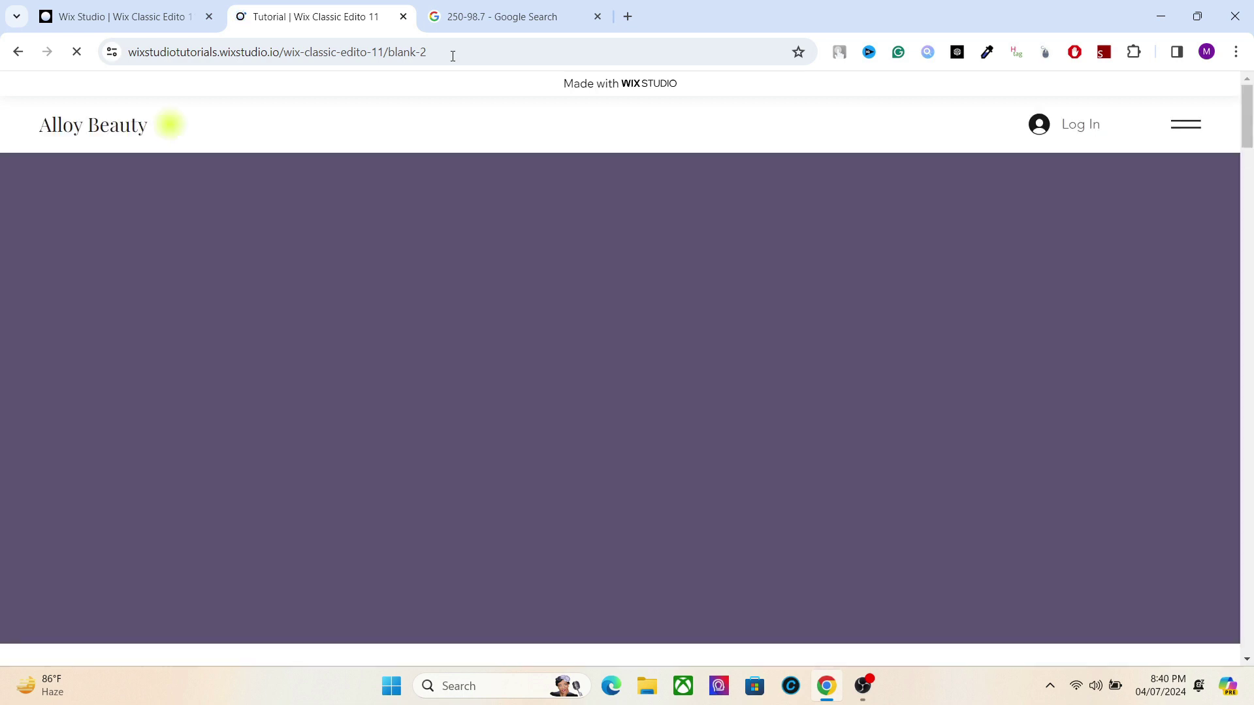
{"action": "mouse_move", "coordinate": [1248, 114]}
{"action": "left_mouse_down"}
{"action": "mouse_move", "coordinate": [1250, 621]}
{"action": "mouse_move", "coordinate": [1243, 65]}
{"action": "mouse_move", "coordinate": [1249, 563]}
{"action": "mouse_move", "coordinate": [1251, 94]}
{"action": "left_mouse_up"}
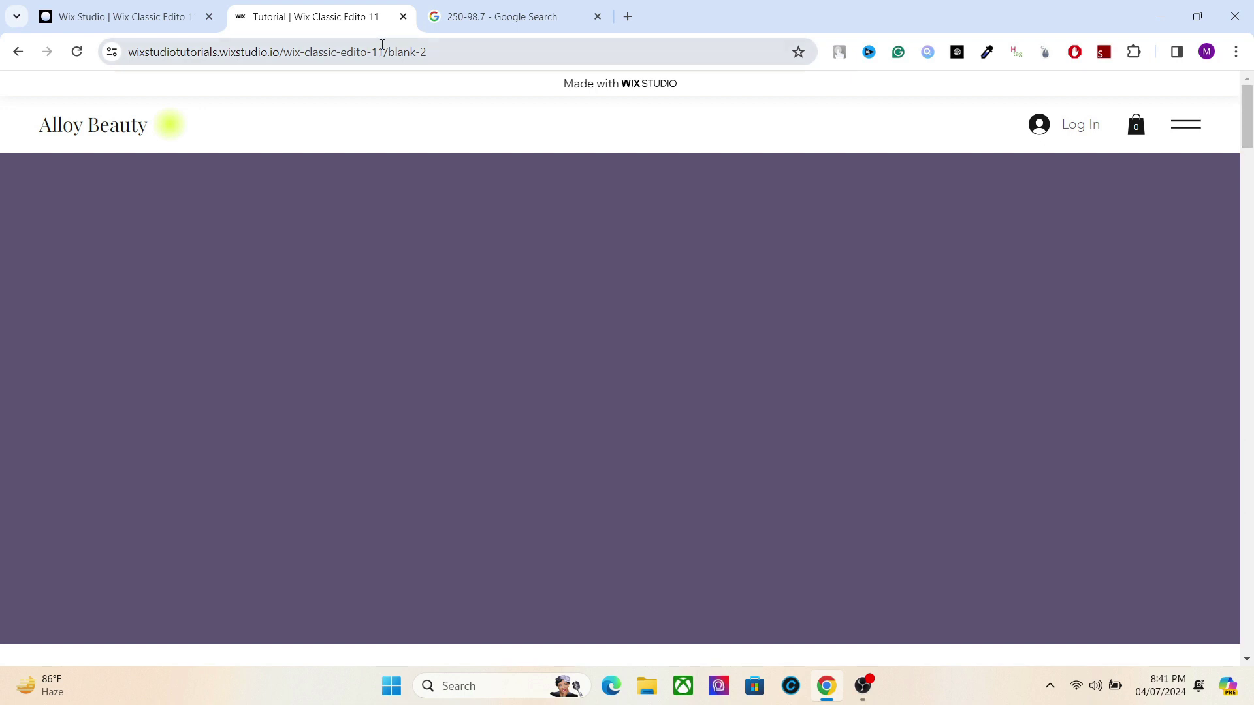
Back in the Wix Studio editor, set the sticky offset of the container #box38 to 10 vw
{"action": "left_click", "coordinate": [181, 6]}
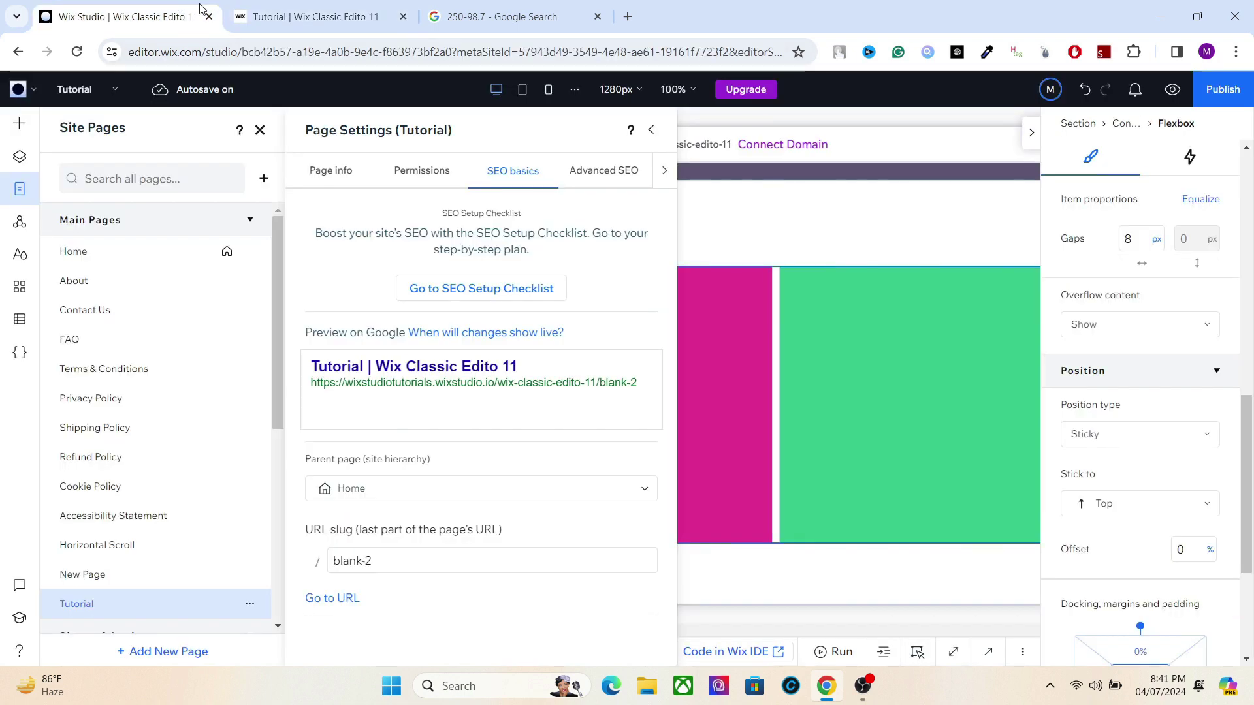
{"action": "left_click", "coordinate": [651, 130]}
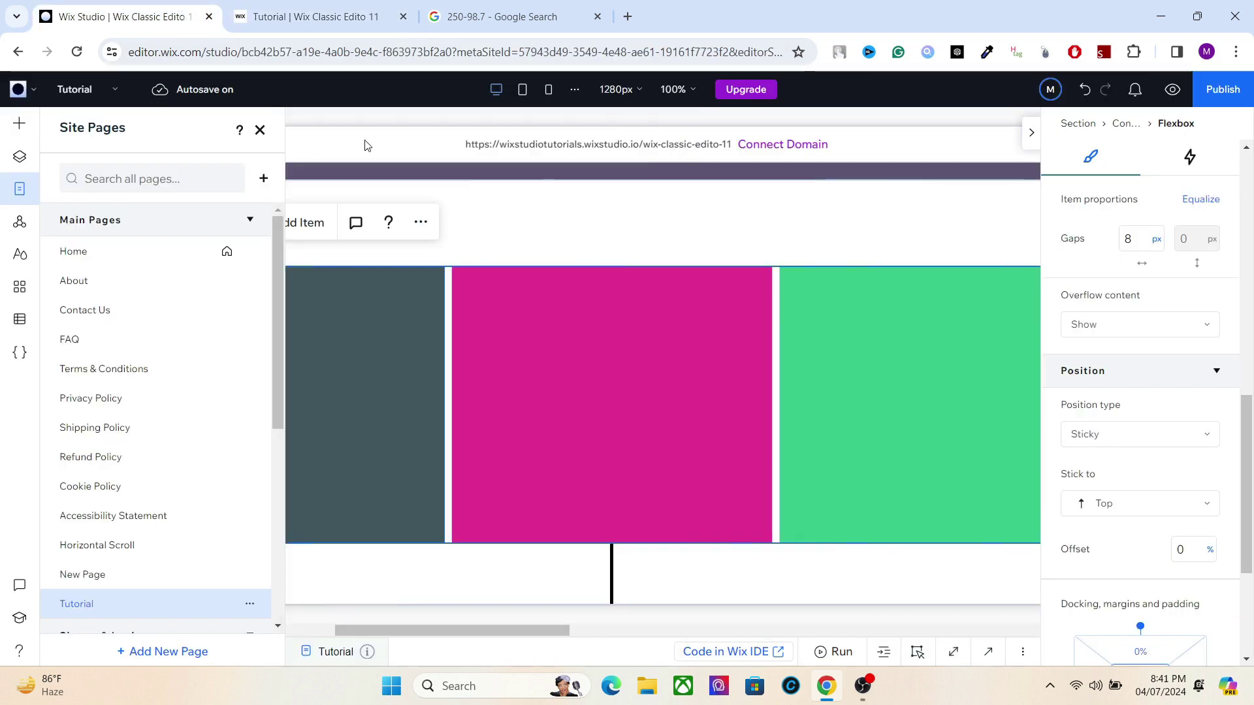
{"action": "left_click", "coordinate": [261, 134]}
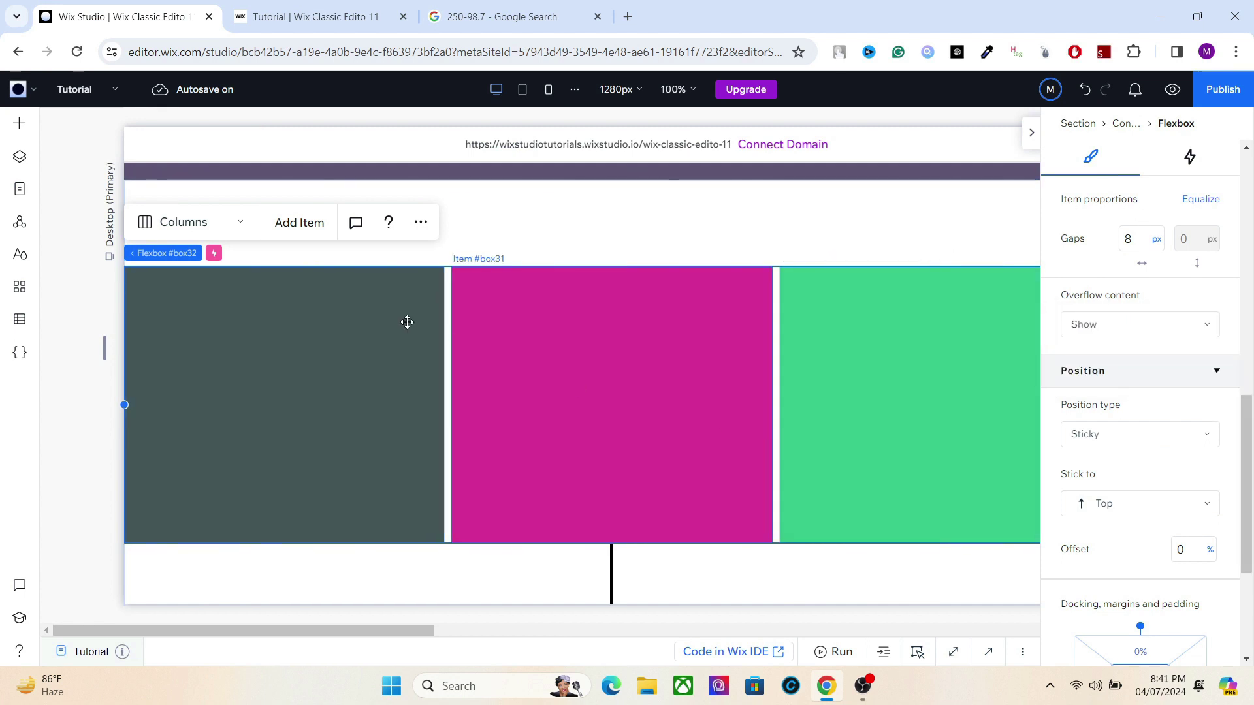
{"action": "left_click", "coordinate": [389, 355]}
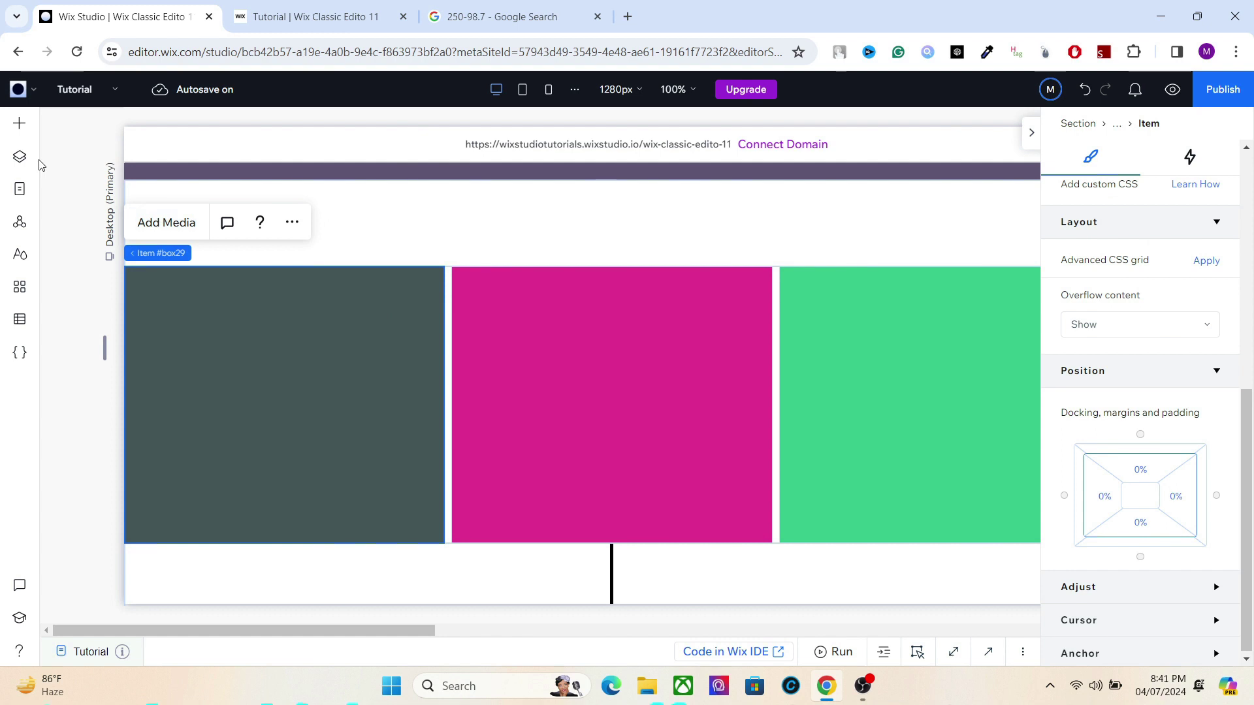
{"action": "left_click", "coordinate": [17, 161]}
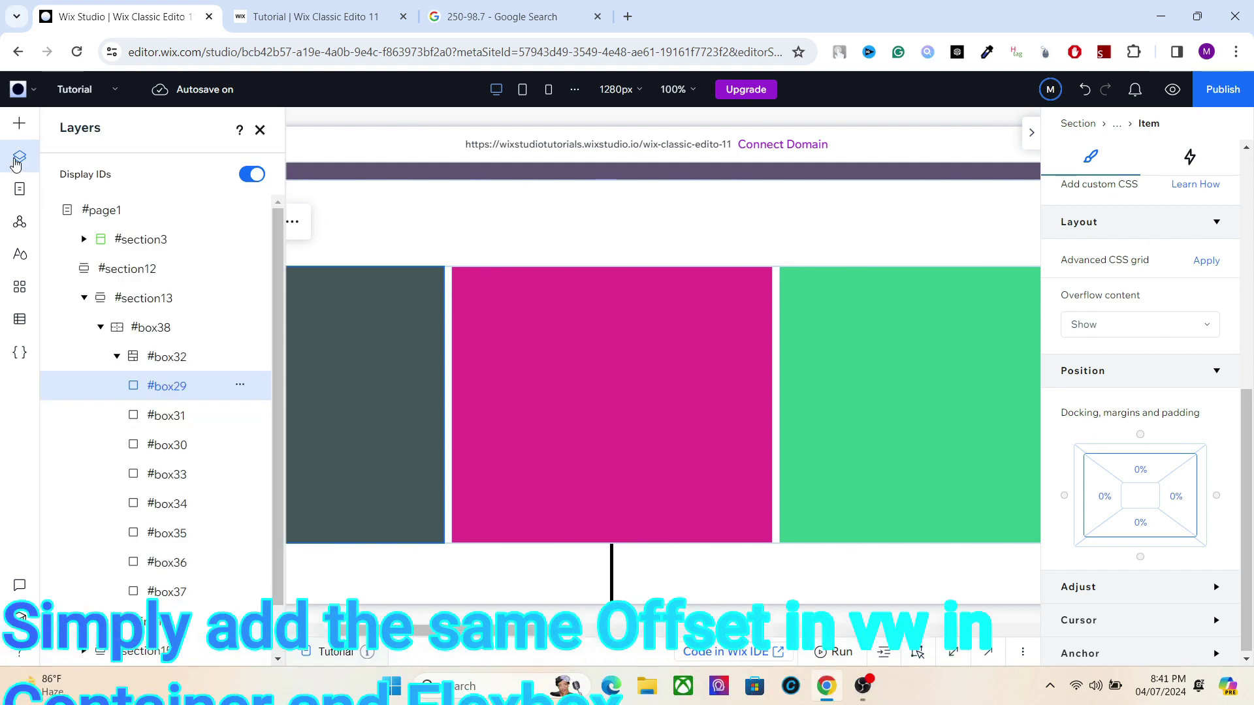
{"action": "left_click", "coordinate": [162, 334]}
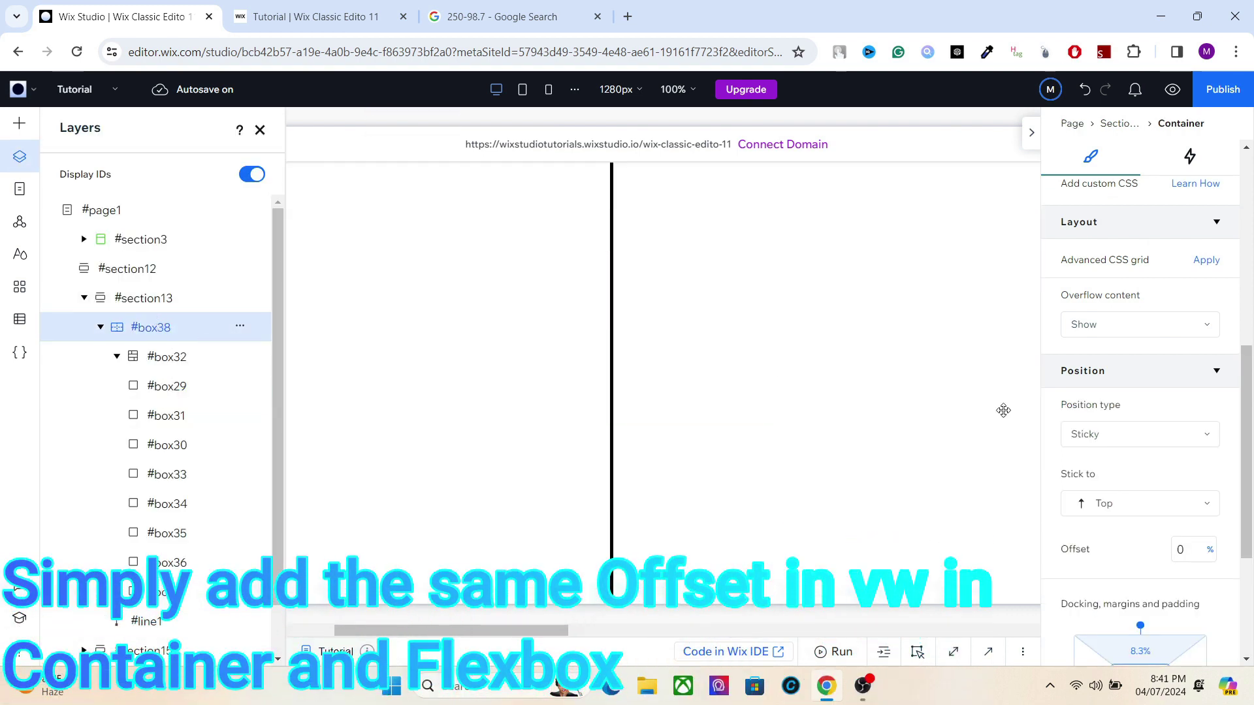
{"action": "left_click", "coordinate": [1205, 550]}
{"action": "left_click", "coordinate": [1156, 611]}
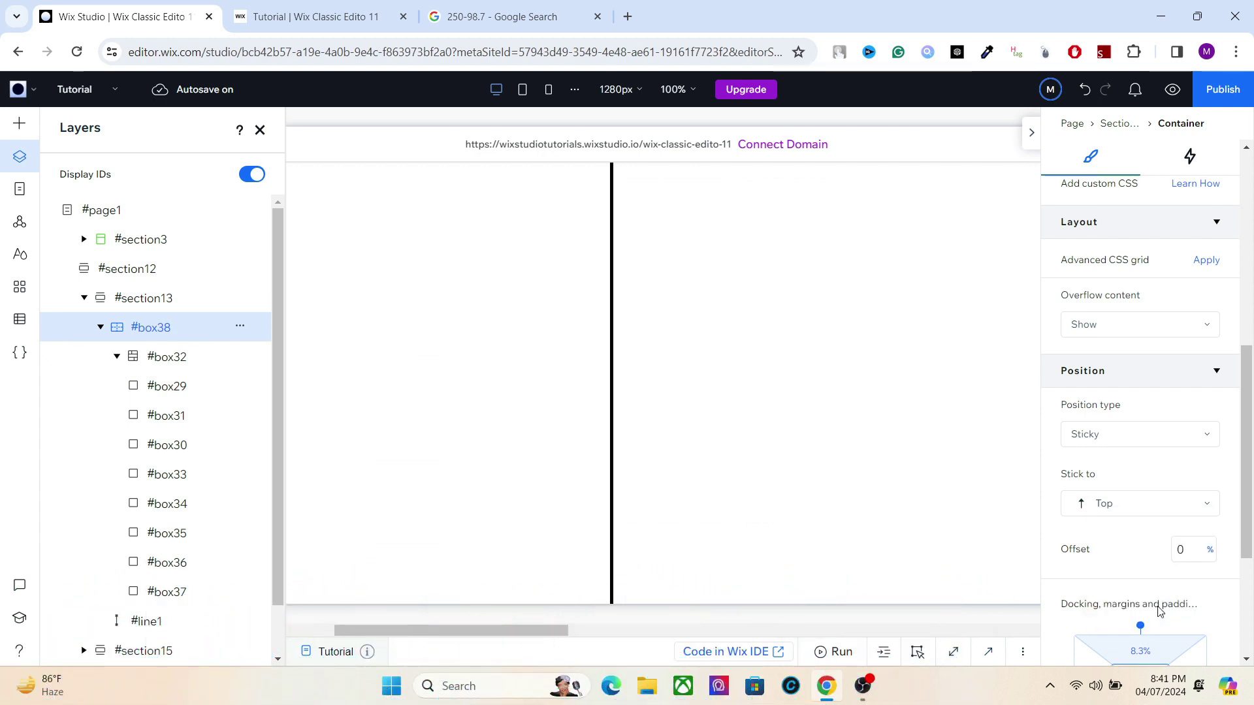
{"action": "left_click", "coordinate": [1184, 547]}
{"action": "type", "text": "10"}
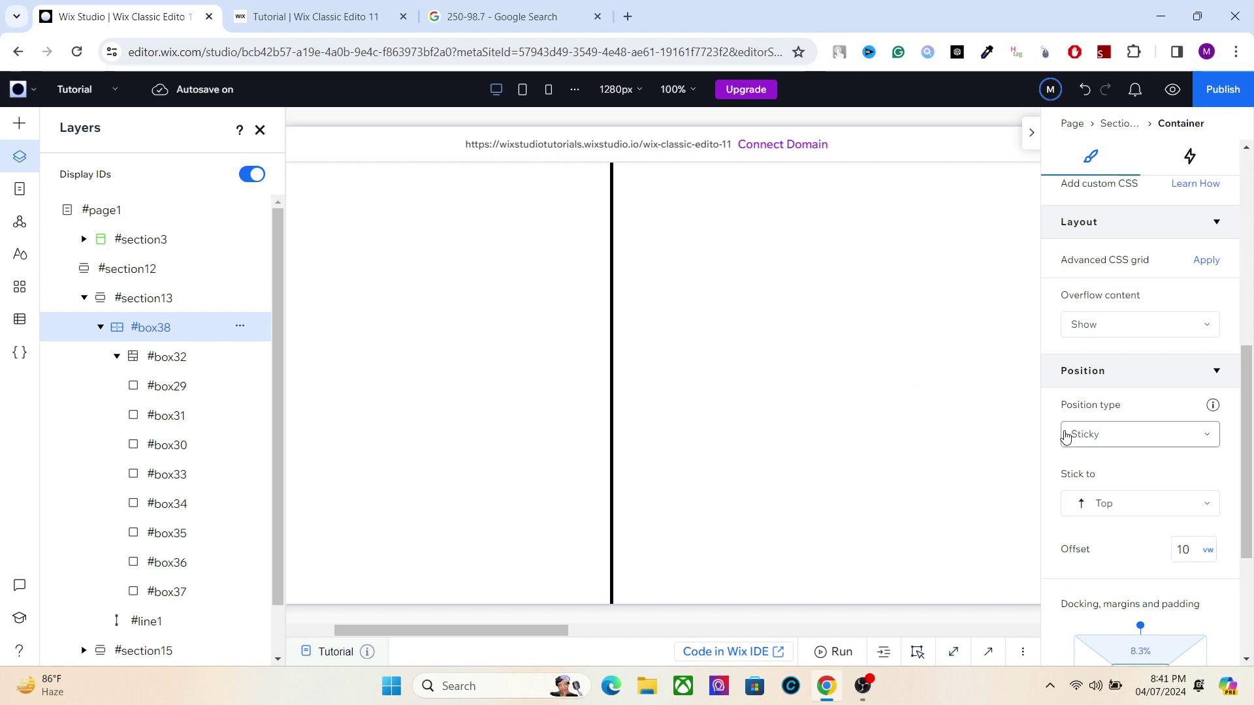
Set the sticky offset of the flexbox #box32 to 10 vw
{"action": "left_click", "coordinate": [197, 370]}
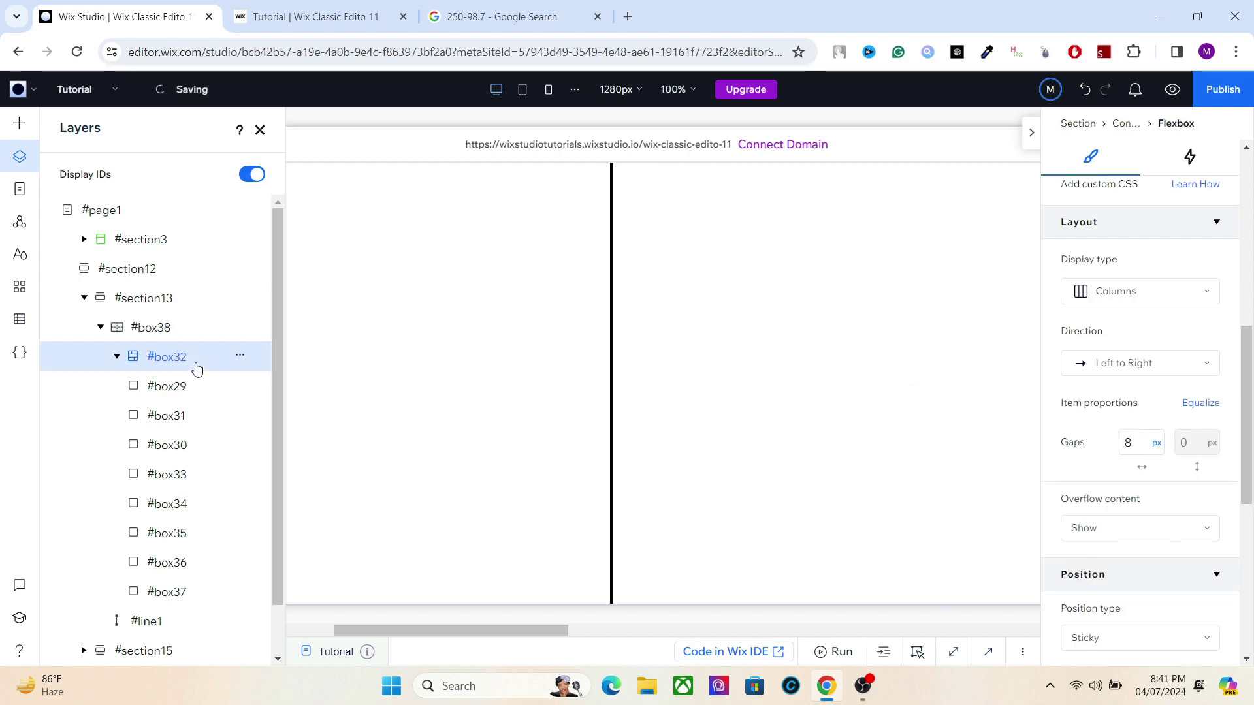
{"action": "left_click_drag", "start_coordinate": [1246, 475], "coordinate": [1216, 552]}
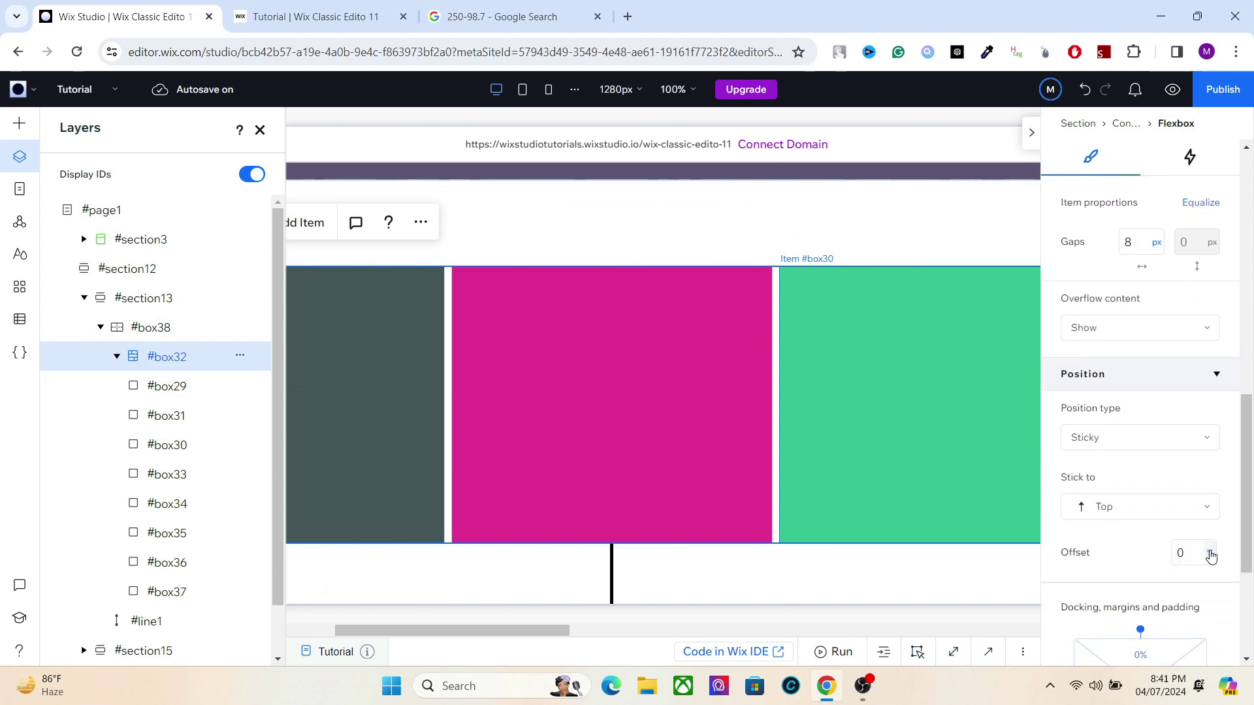
{"action": "left_click", "coordinate": [1210, 555]}
{"action": "left_click", "coordinate": [1156, 614]}
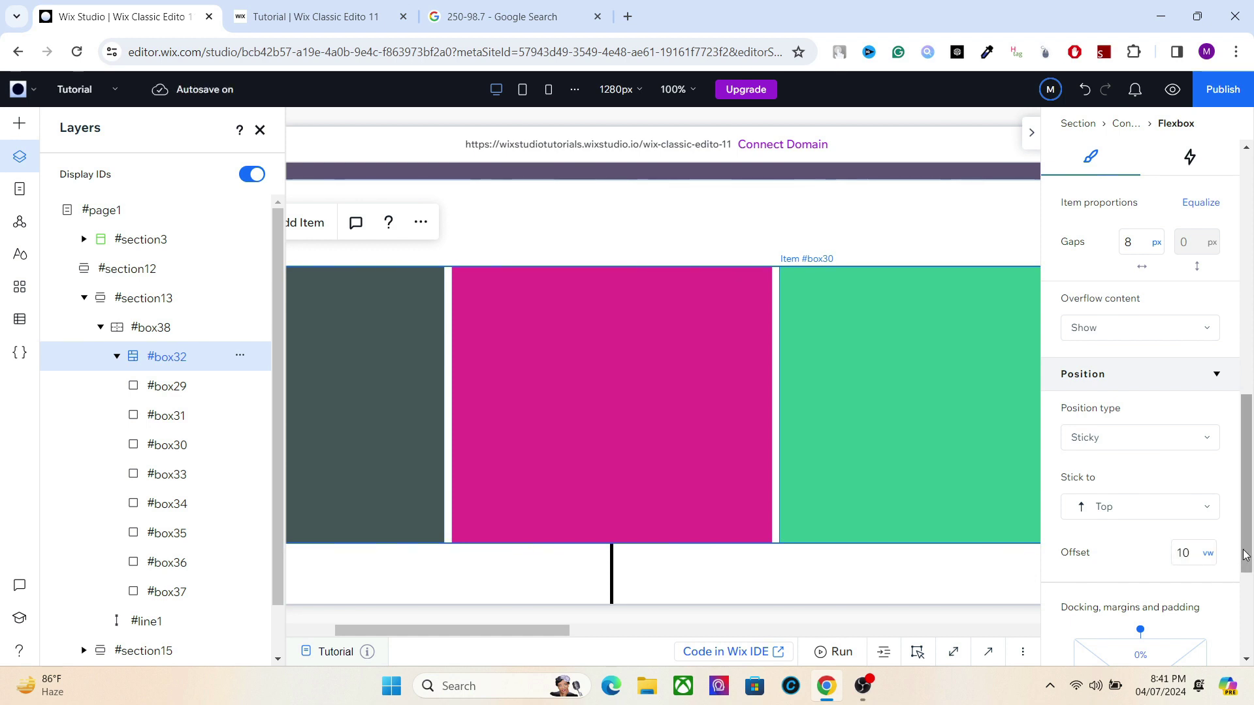
Set the top margin of the vertical line #line1 to 10 vw, using viewport width as the unit
{"action": "scroll", "coordinate": [1143, 588], "scroll_direction": "down", "scroll_amount": 1}
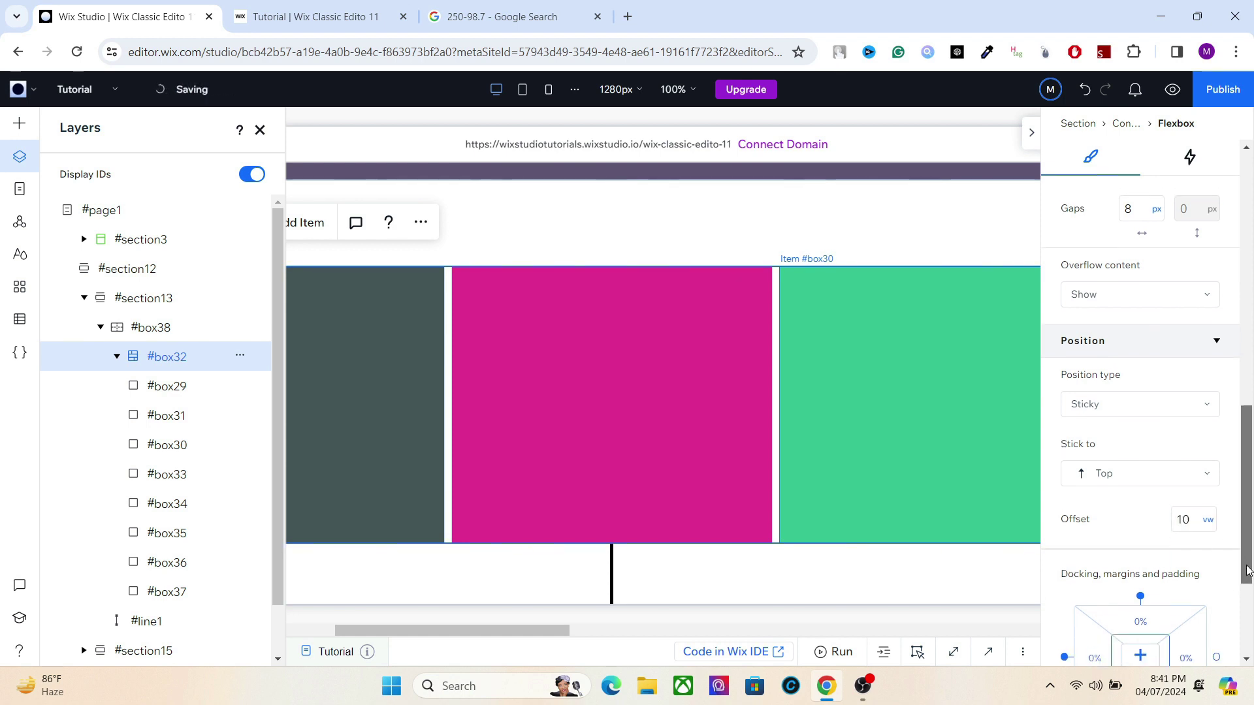
{"action": "left_click", "coordinate": [610, 577]}
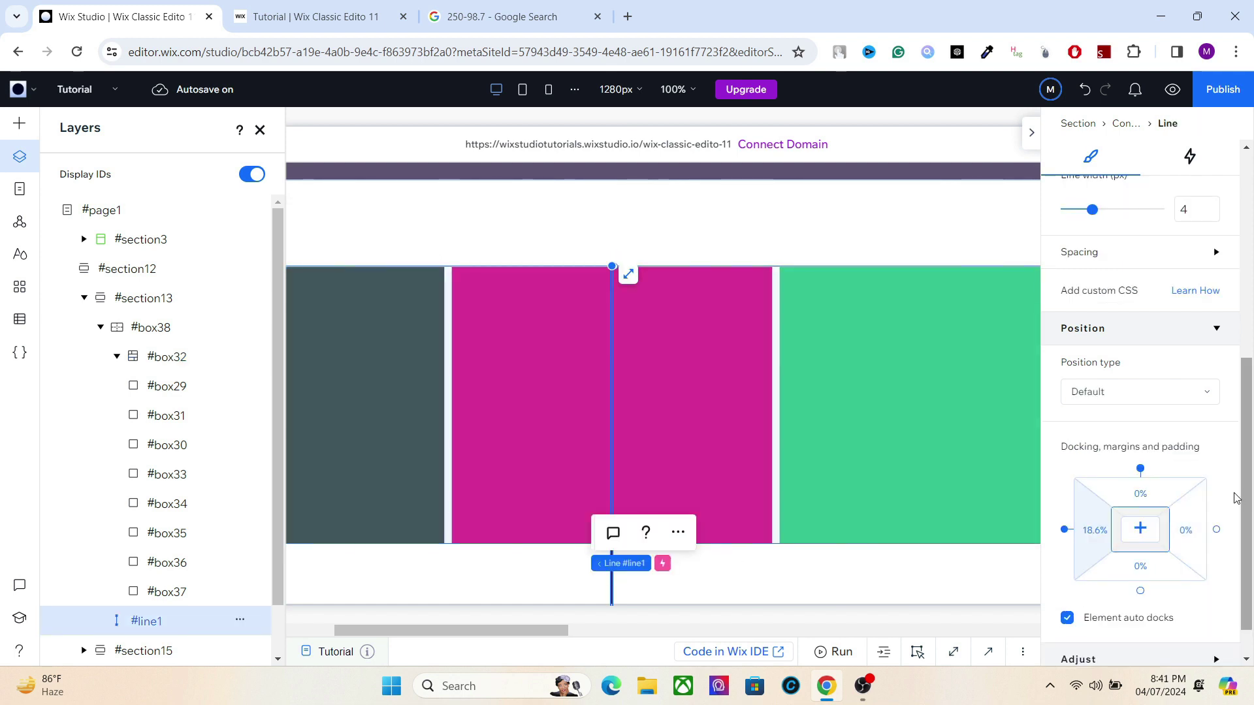
{"action": "left_click", "coordinate": [1131, 489]}
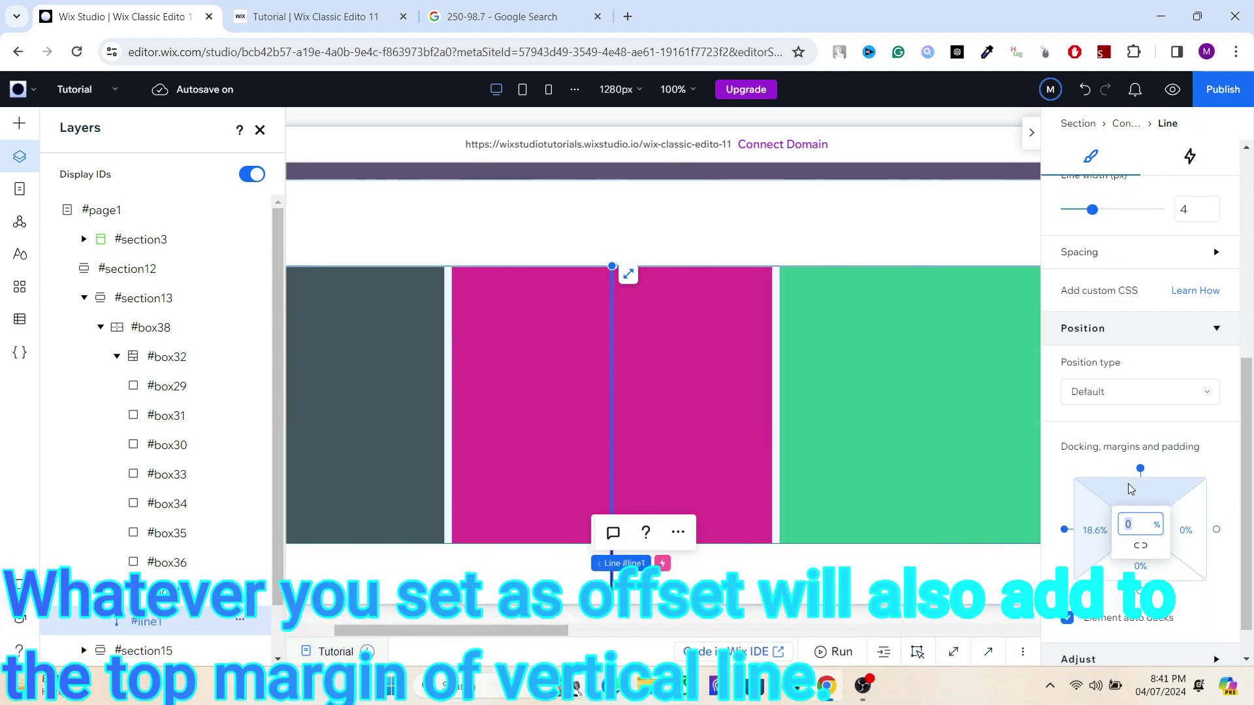
{"action": "left_click", "coordinate": [1157, 525]}
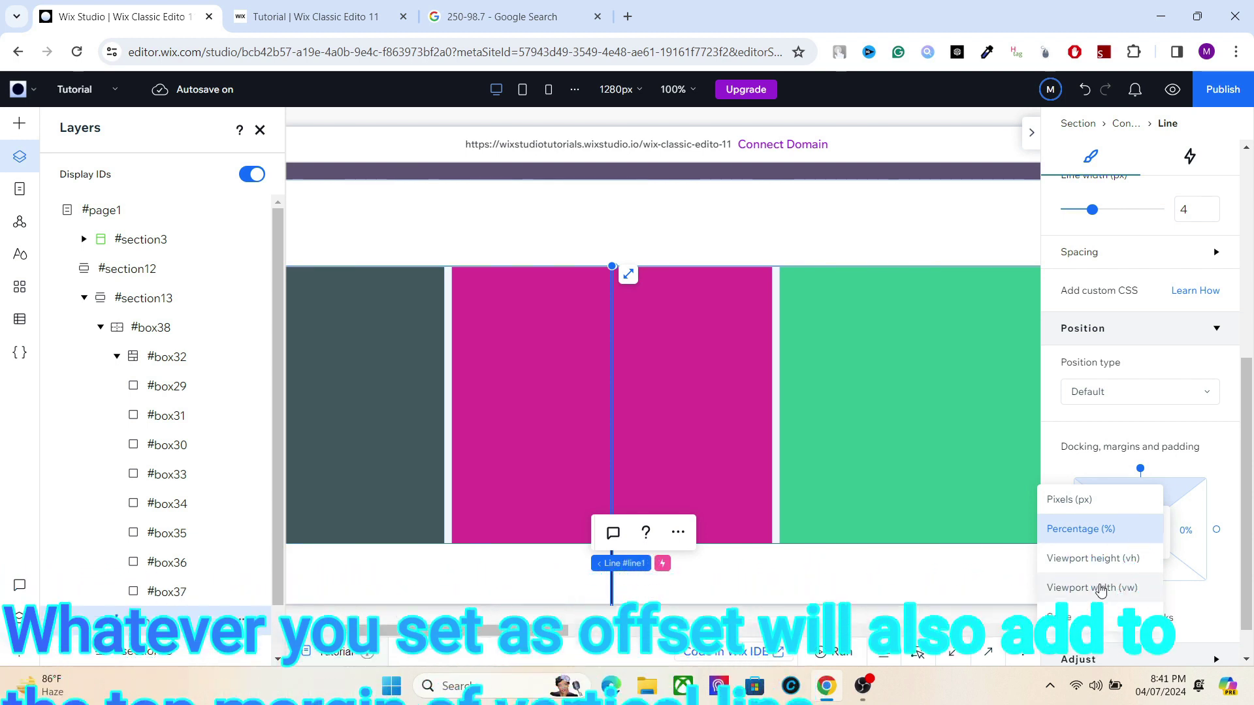
{"action": "left_click", "coordinate": [1103, 588]}
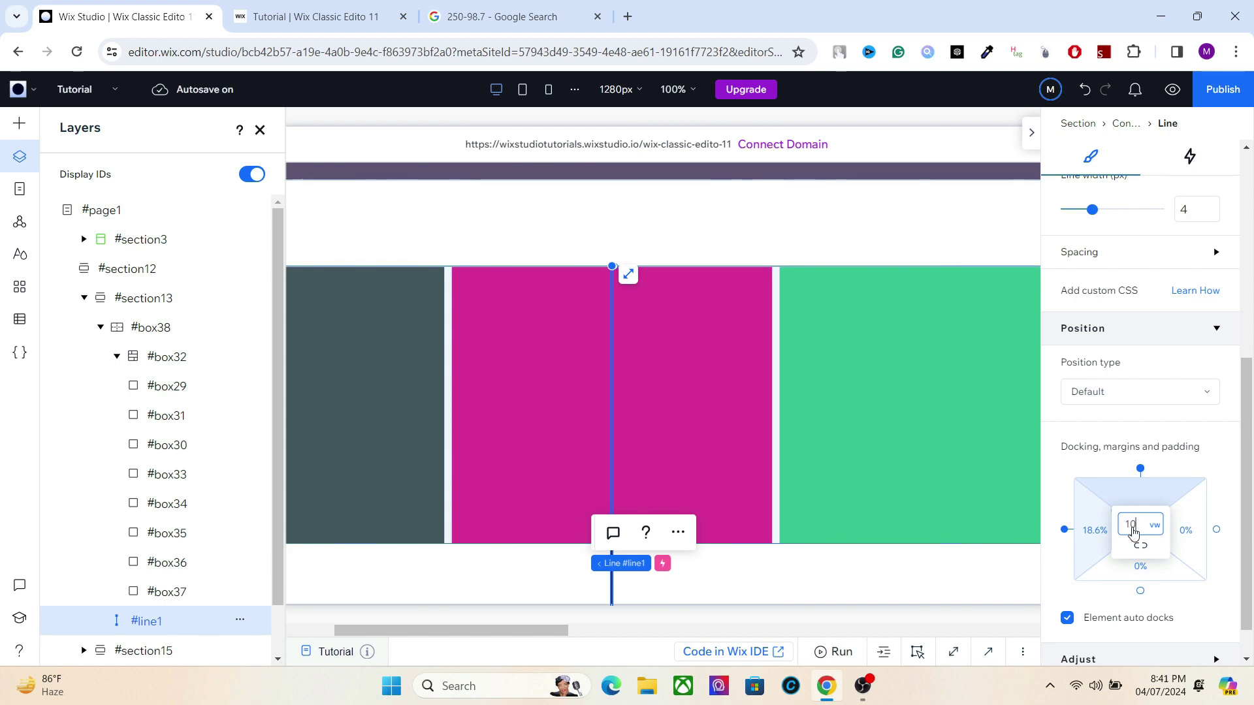
{"action": "key", "text": "Return"}
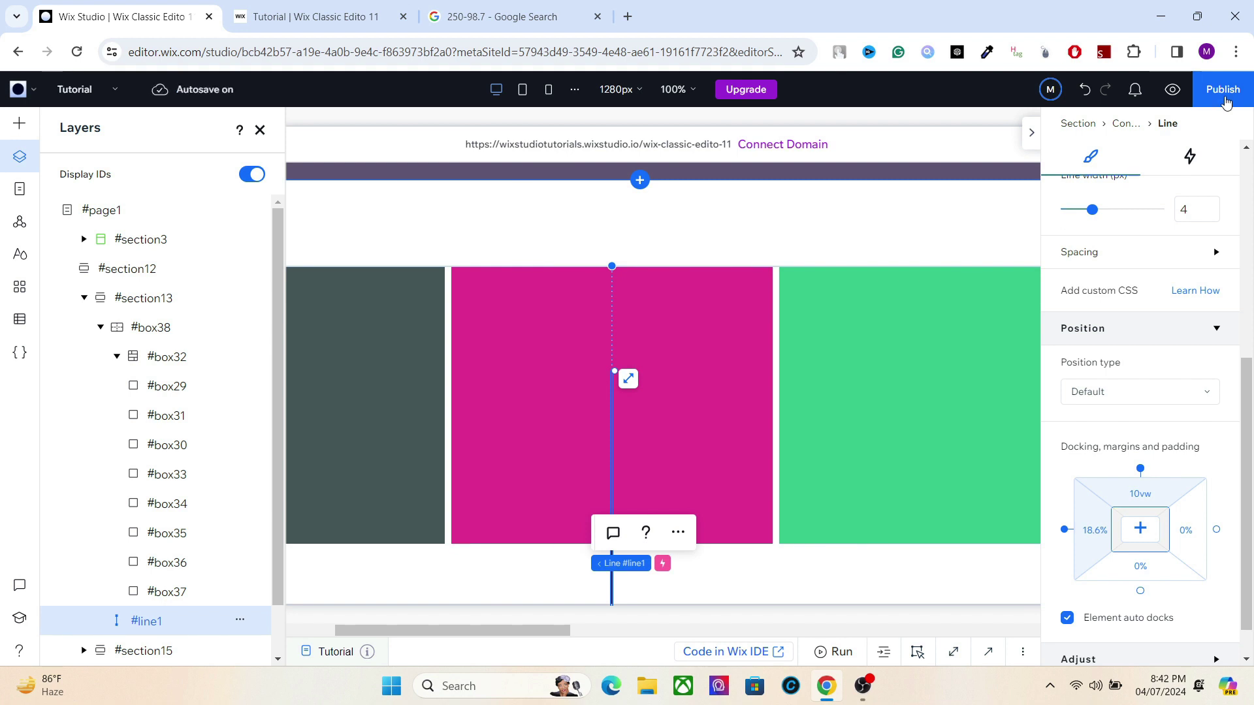
Publish the site, scroll through the live Tutorial page in its browser tab, and return to the Wix Studio editor
{"action": "left_click", "coordinate": [1224, 92]}
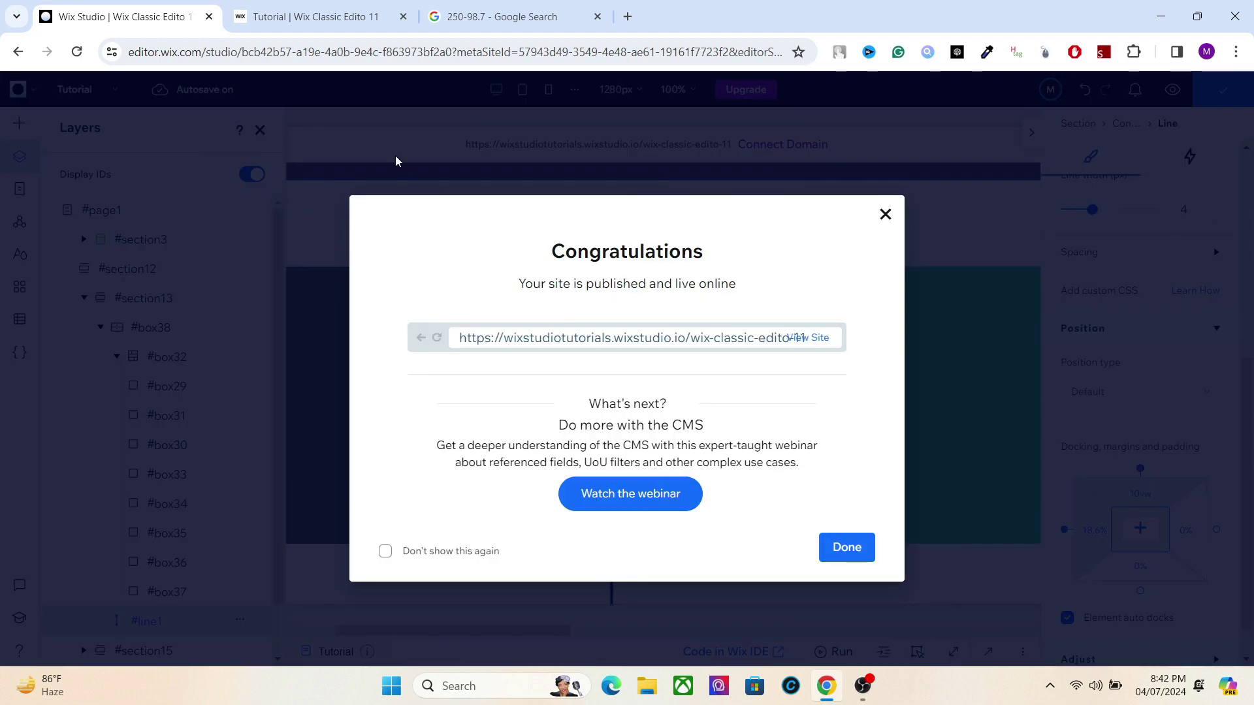
{"action": "left_click", "coordinate": [292, 24]}
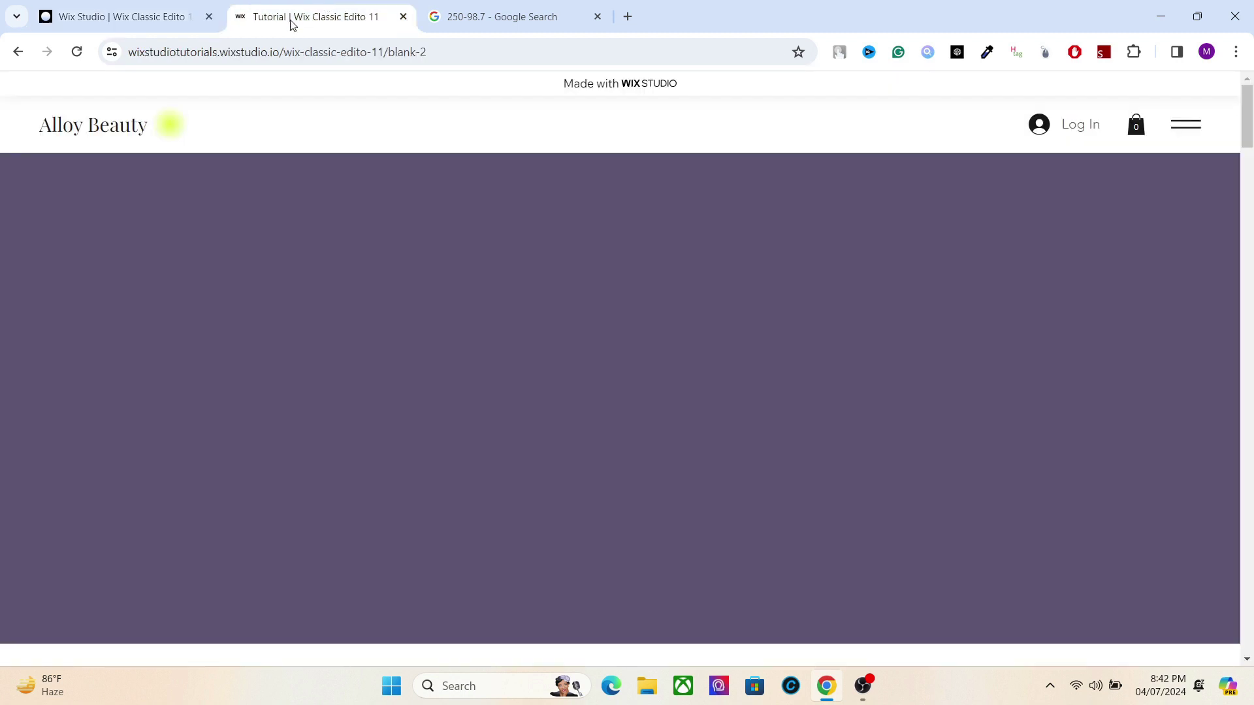
{"action": "left_click_drag", "start_coordinate": [1249, 140], "coordinate": [1230, 116]}
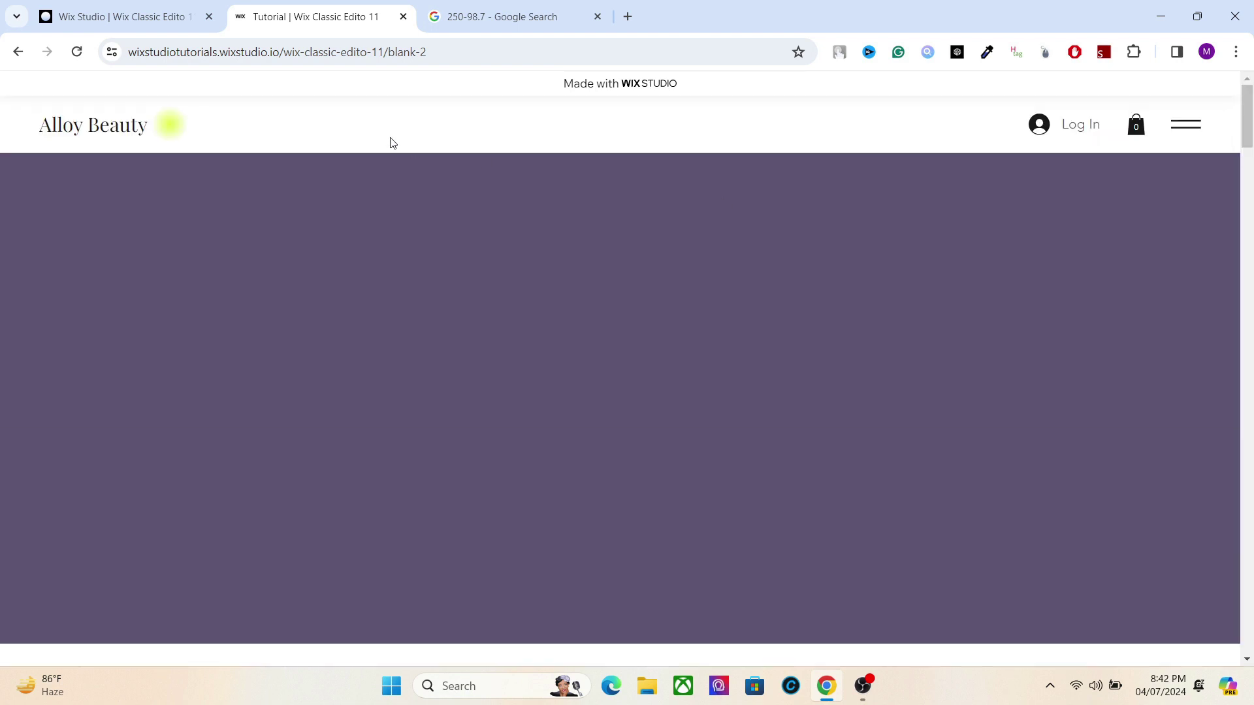
{"action": "left_click", "coordinate": [184, 5]}
{"action": "left_click", "coordinate": [885, 217]}
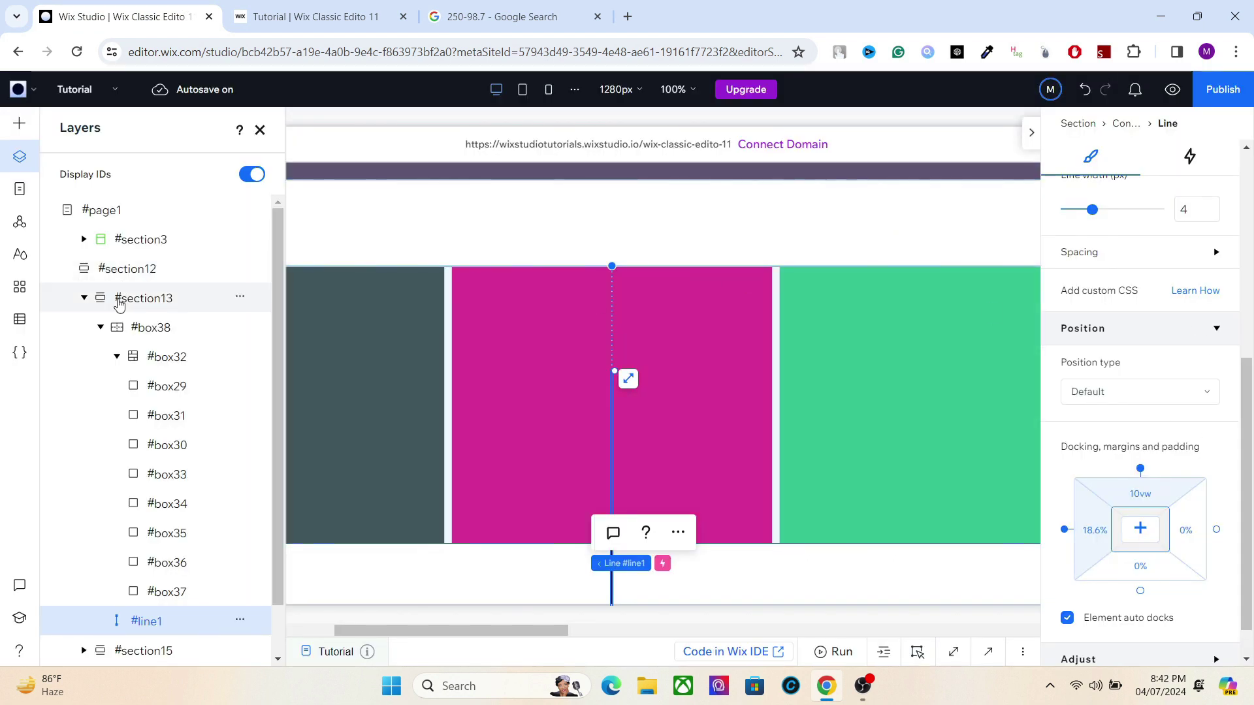
Set the sticky offset of both the container #box38 and the flexbox #box32 to 13 vw
{"action": "left_click", "coordinate": [145, 325]}
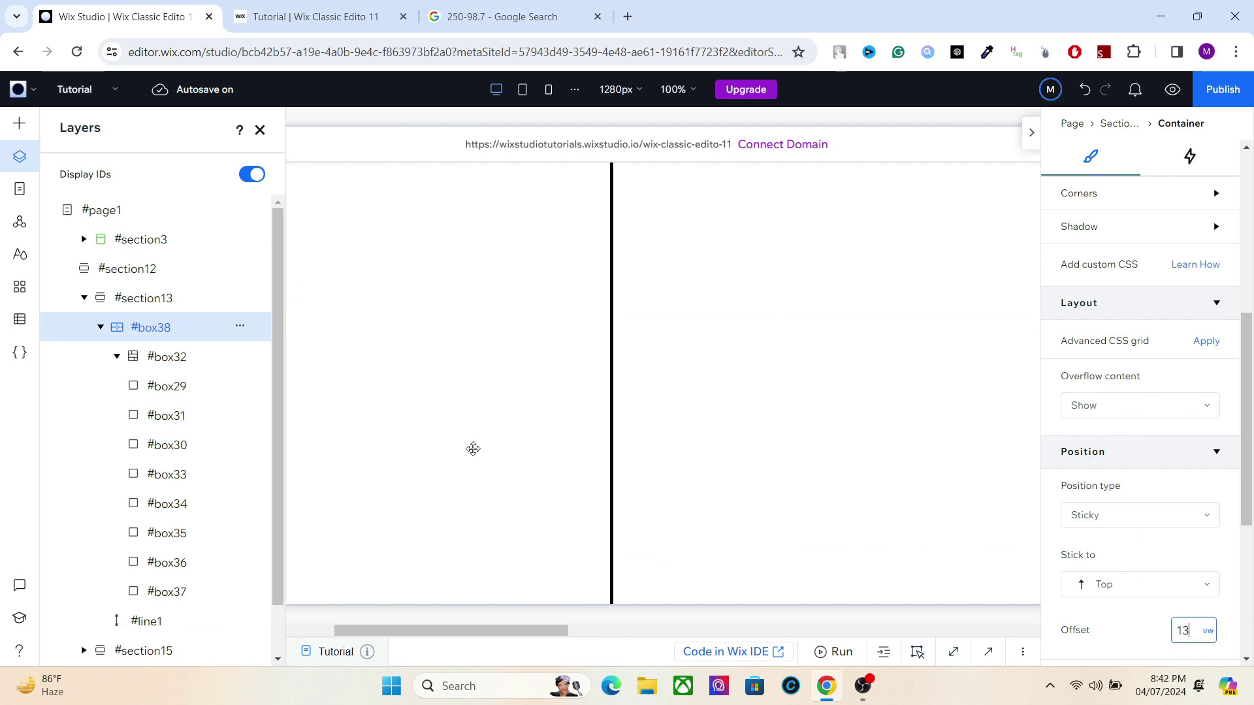
{"action": "left_click", "coordinate": [166, 357]}
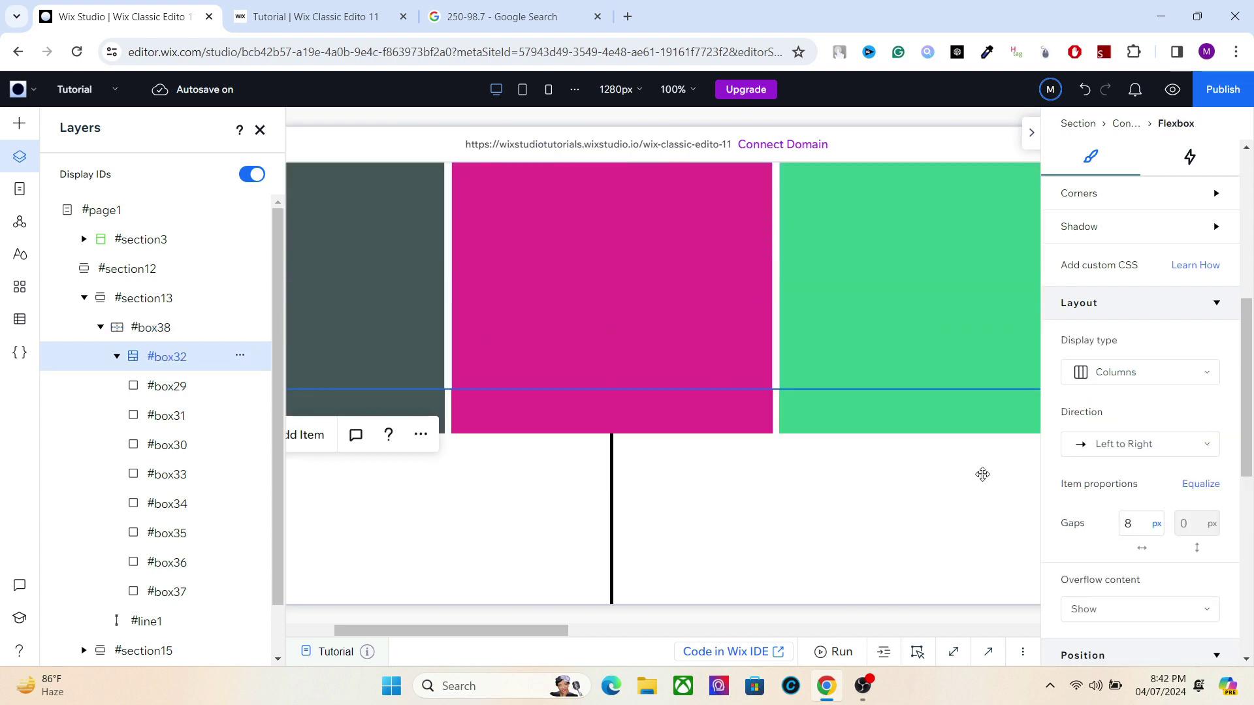
{"action": "scroll", "coordinate": [1250, 465], "scroll_direction": "down", "scroll_amount": 4}
{"action": "left_click", "coordinate": [1187, 578]}
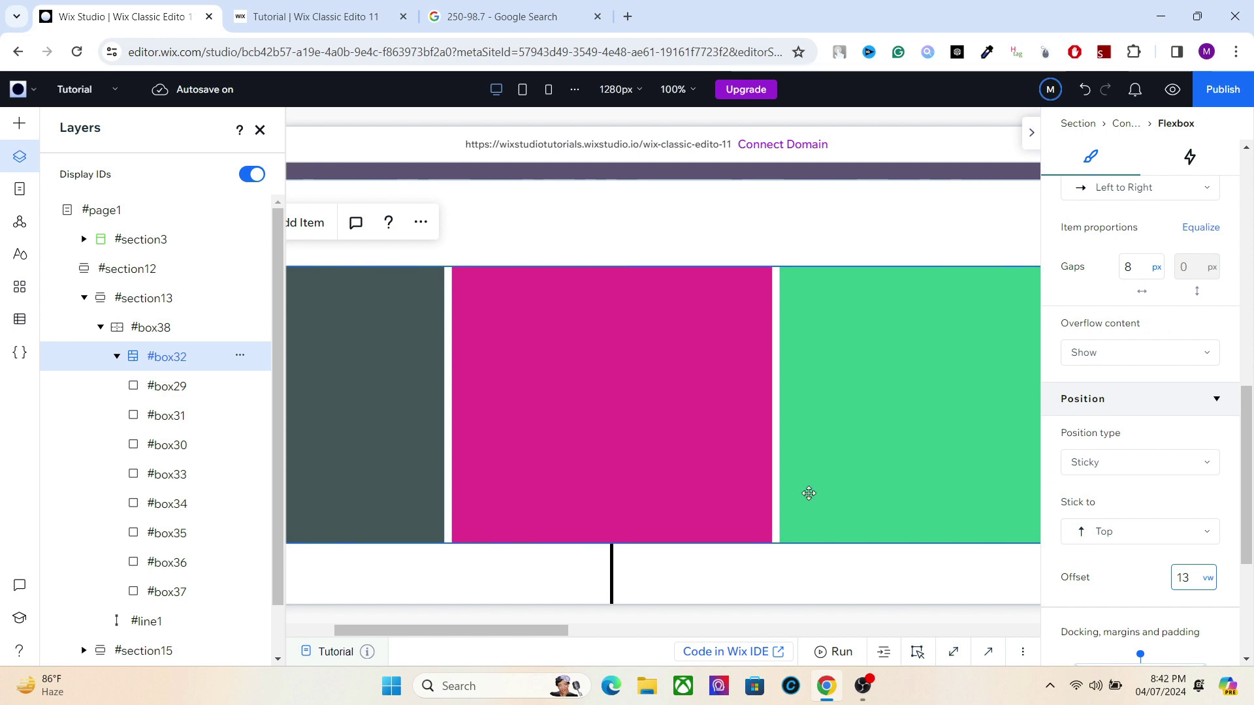
Set the top margin of the vertical line #line1 to 13 vw and publish the site
{"action": "left_click", "coordinate": [612, 577]}
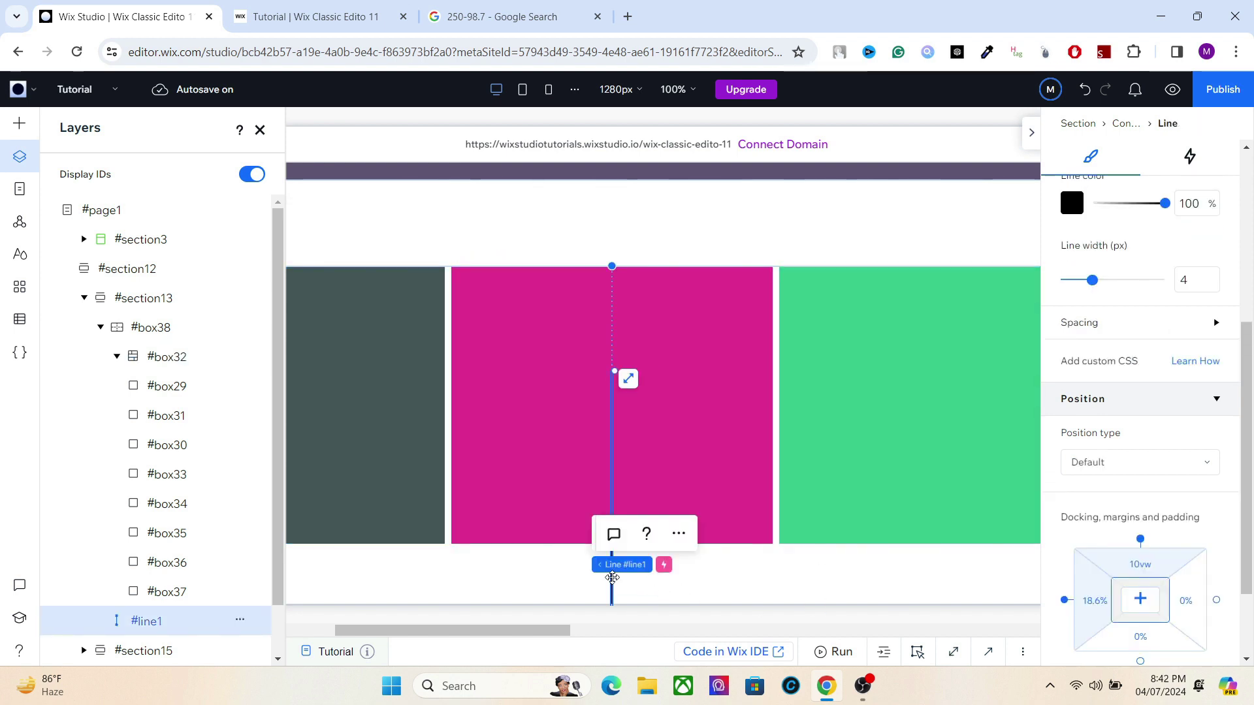
{"action": "left_click", "coordinate": [1133, 572]}
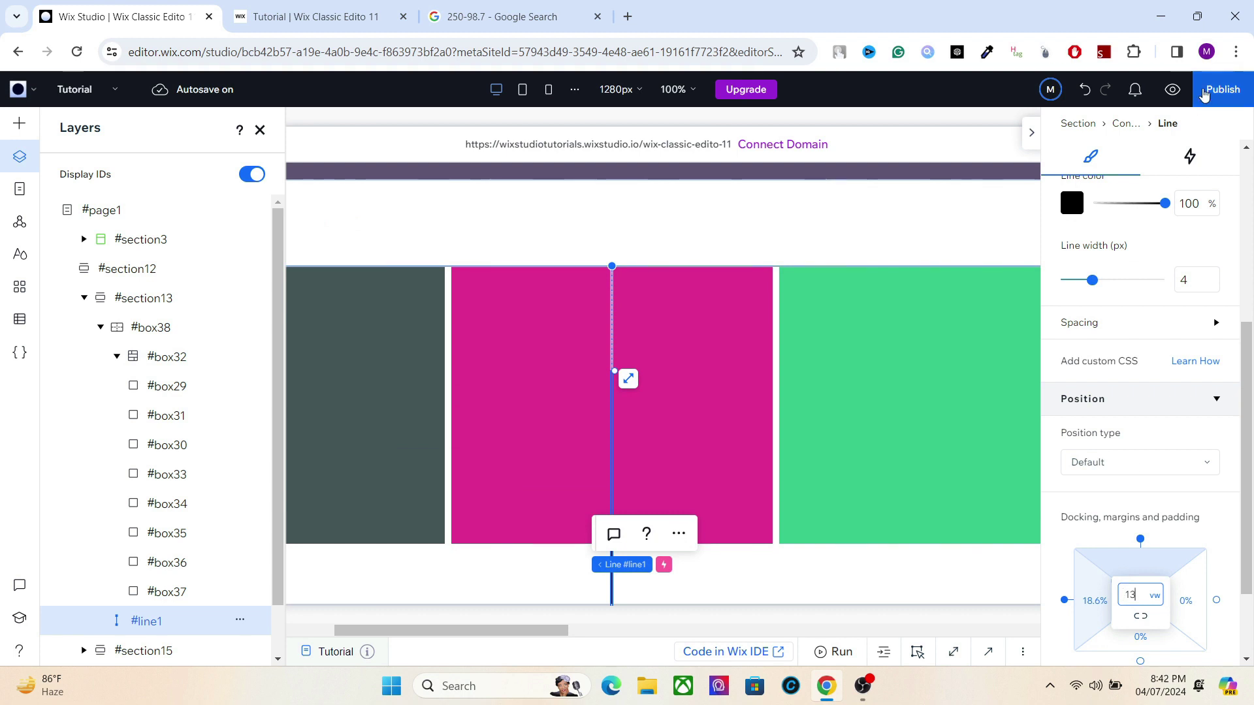
{"action": "key", "text": "Return"}
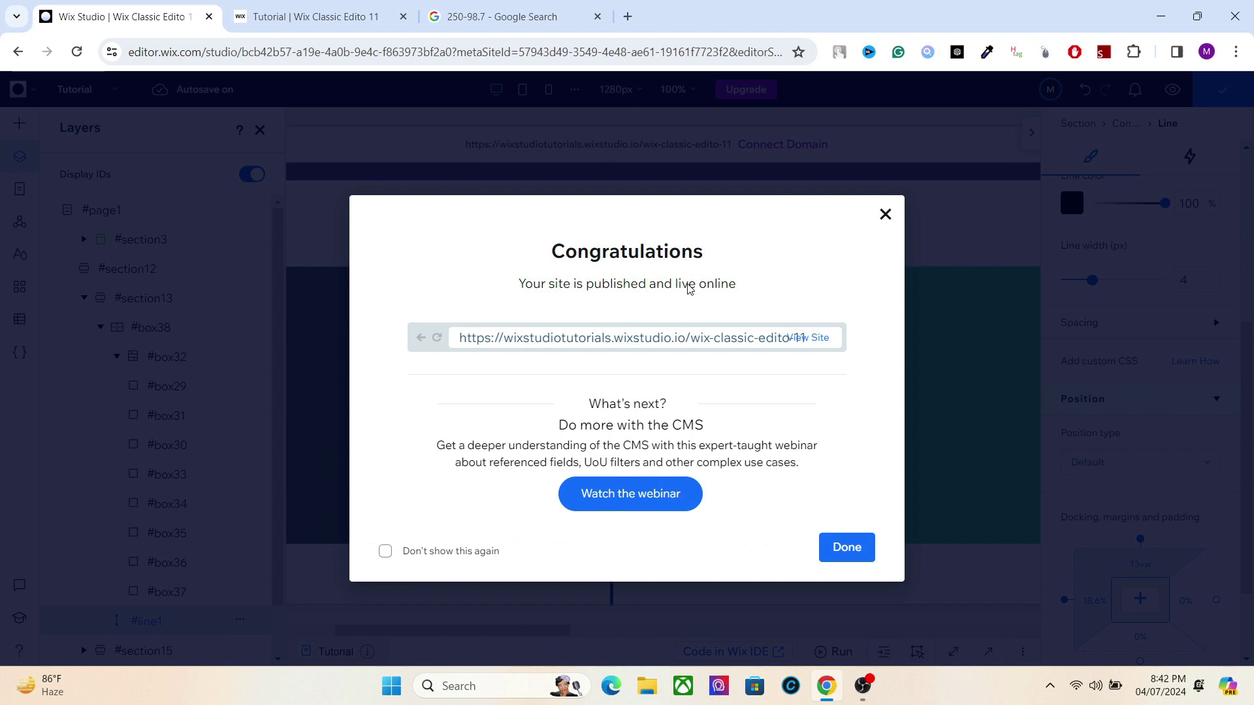
Check the scroll animation on the live Tutorial page in its browser tab, and return to the Wix Studio editor
{"action": "left_click", "coordinate": [791, 333]}
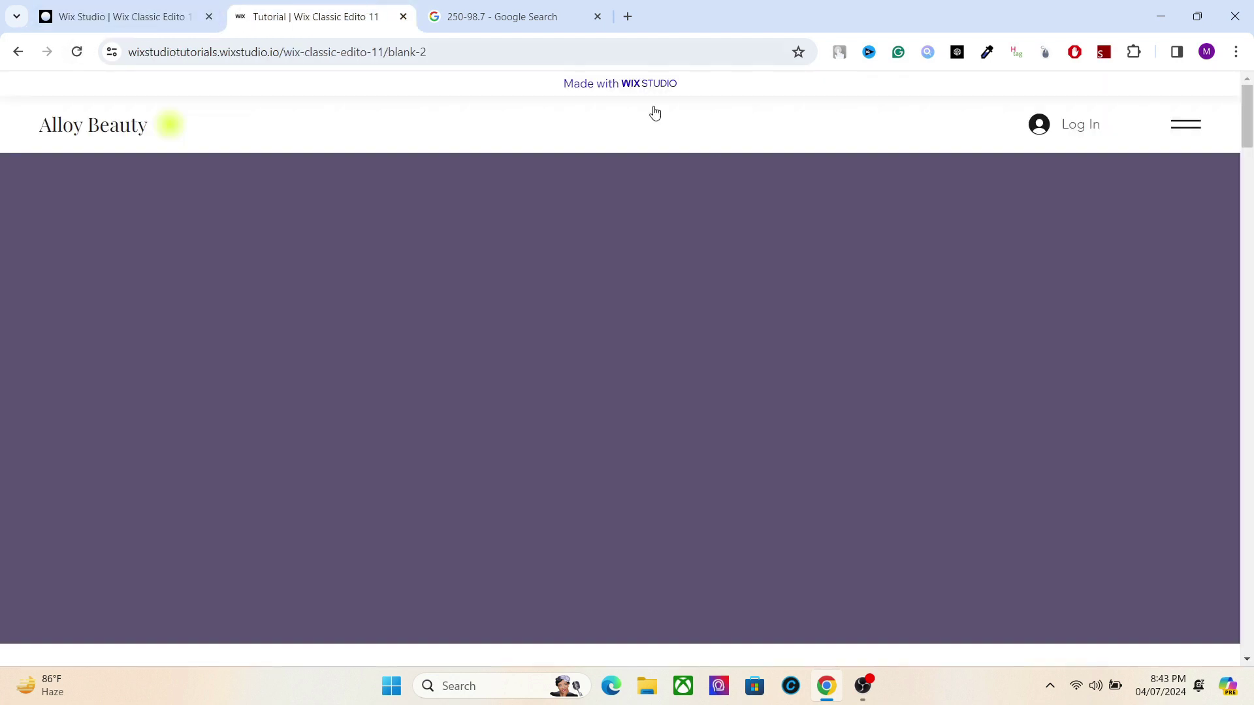
{"action": "scroll", "coordinate": [1223, 172], "scroll_direction": "down", "scroll_amount": 8}
{"action": "scroll", "coordinate": [1251, 115], "scroll_direction": "up", "scroll_amount": 8}
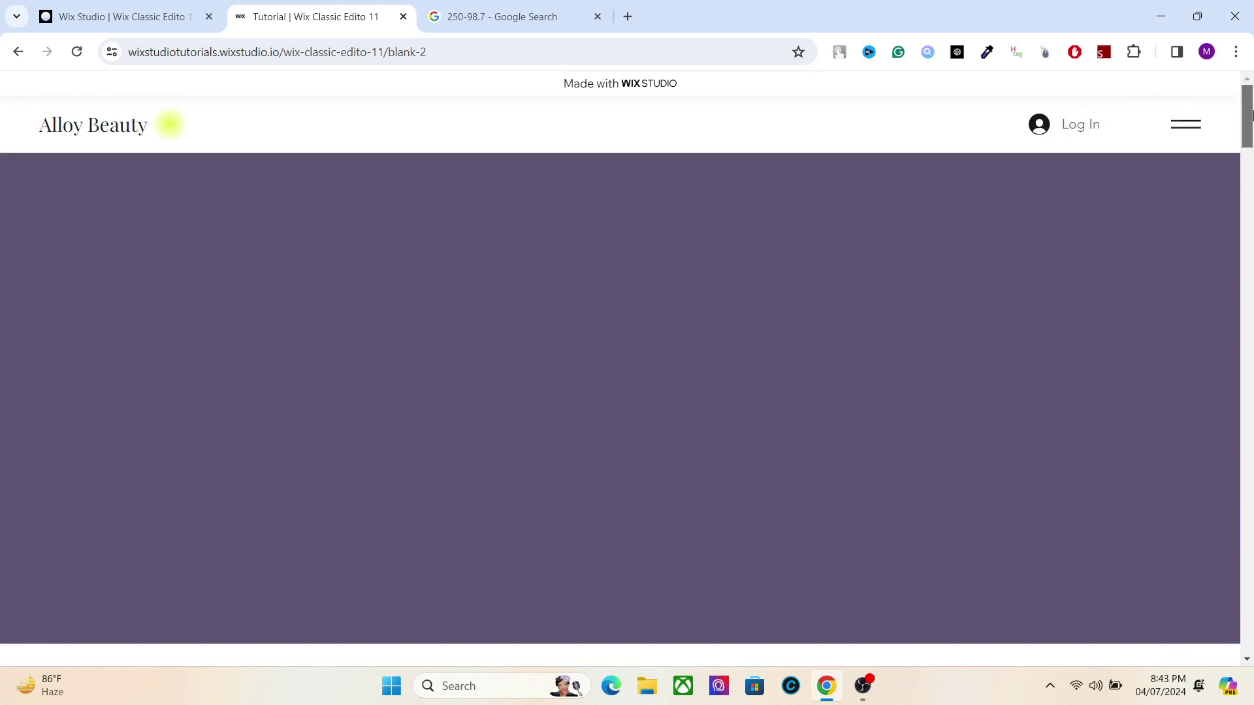
{"action": "left_click_drag", "start_coordinate": [1249, 80], "coordinate": [1246, 116]}
{"action": "left_click", "coordinate": [157, 15]}
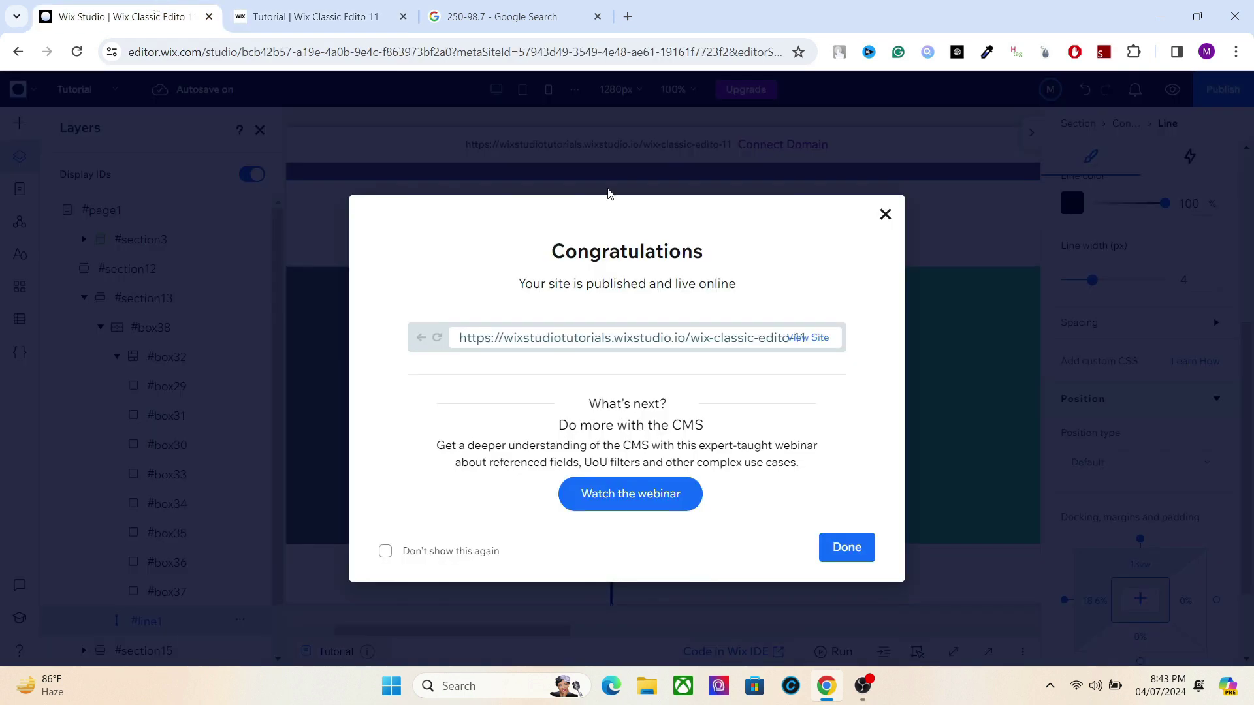
{"action": "left_click", "coordinate": [886, 215]}
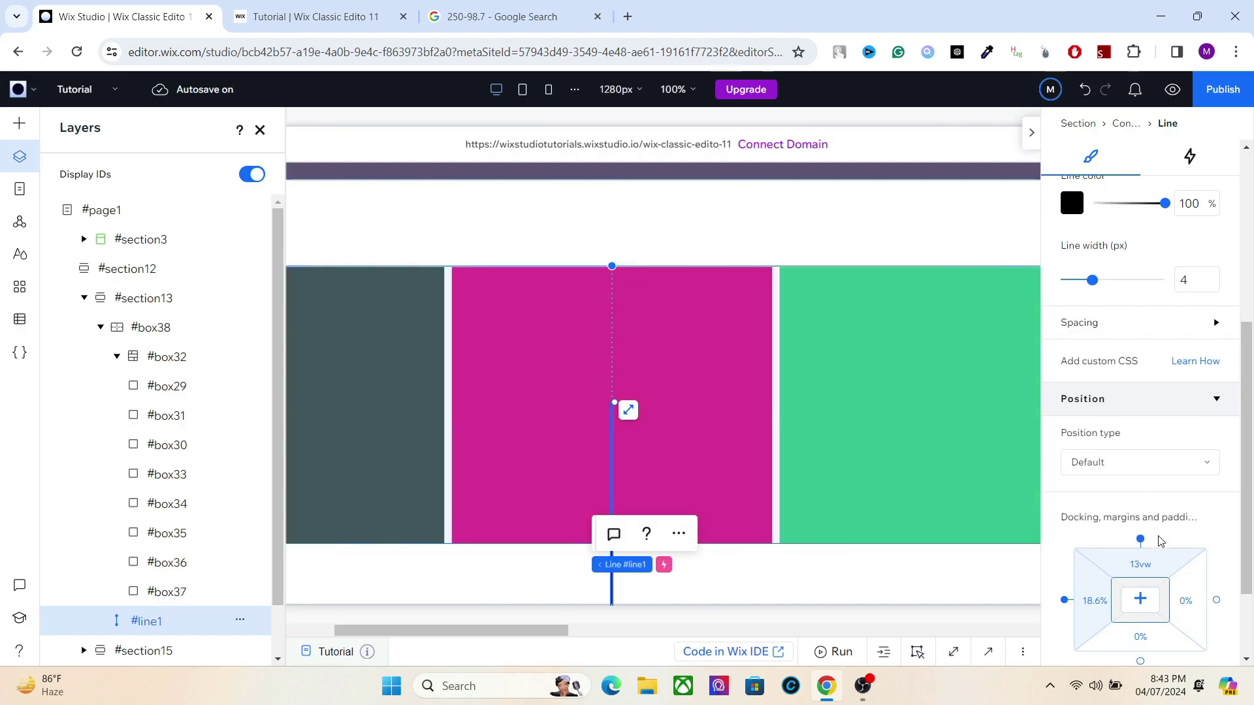
Set the sticky offset of both the container #box38 and the flexbox #box32 to 20 vw
{"action": "left_click", "coordinate": [141, 309]}
{"action": "left_click", "coordinate": [149, 326]}
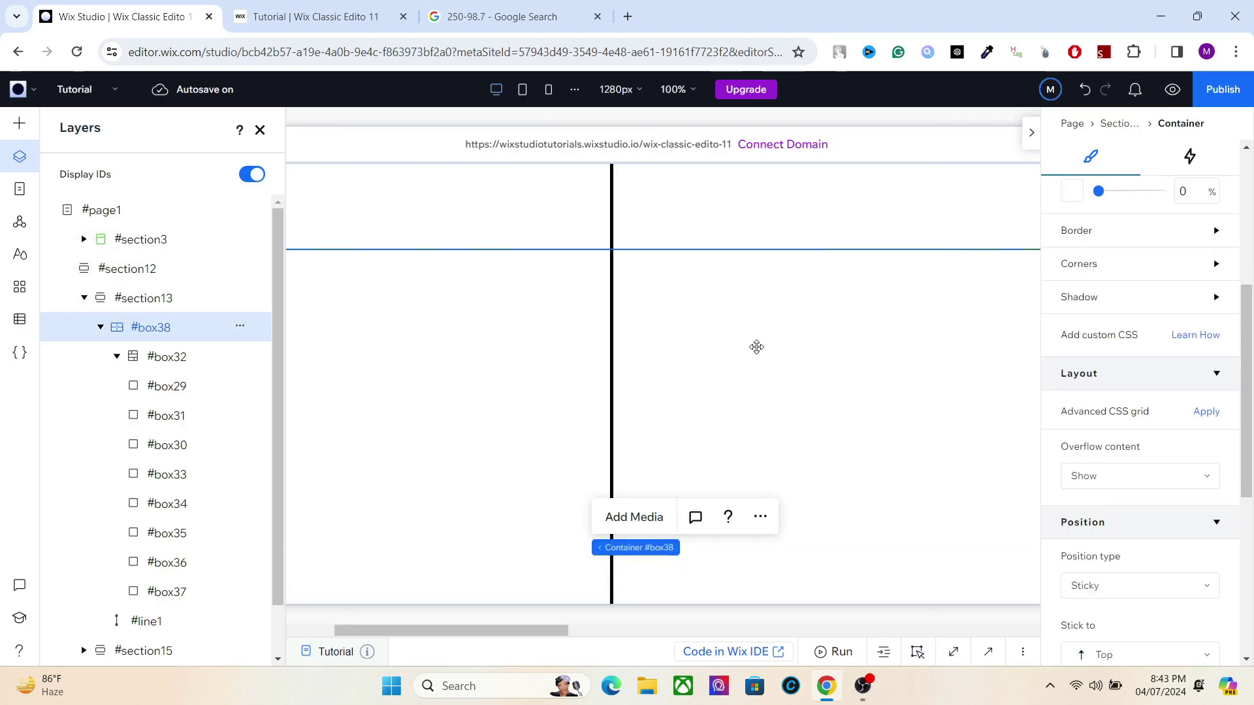
{"action": "scroll", "coordinate": [1209, 470], "scroll_direction": "down", "scroll_amount": 4}
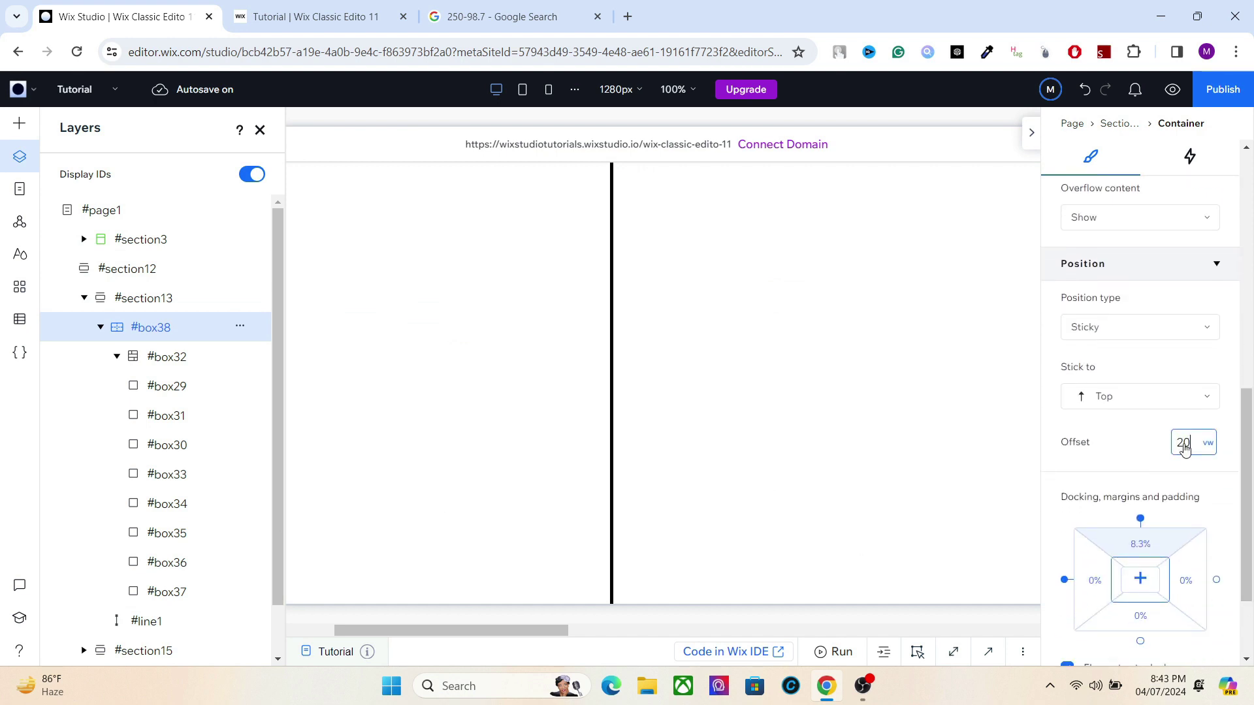
{"action": "left_click", "coordinate": [162, 371]}
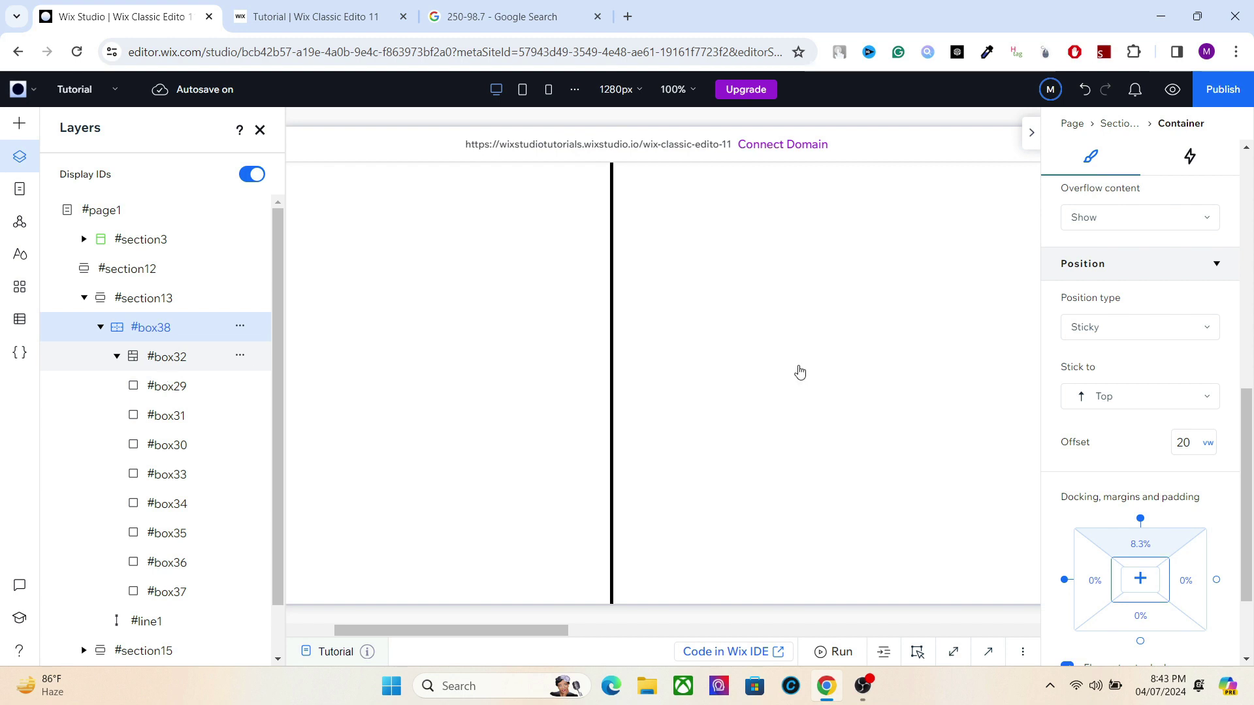
{"action": "double_click", "coordinate": [1183, 442]}
{"action": "type", "text": "20"}
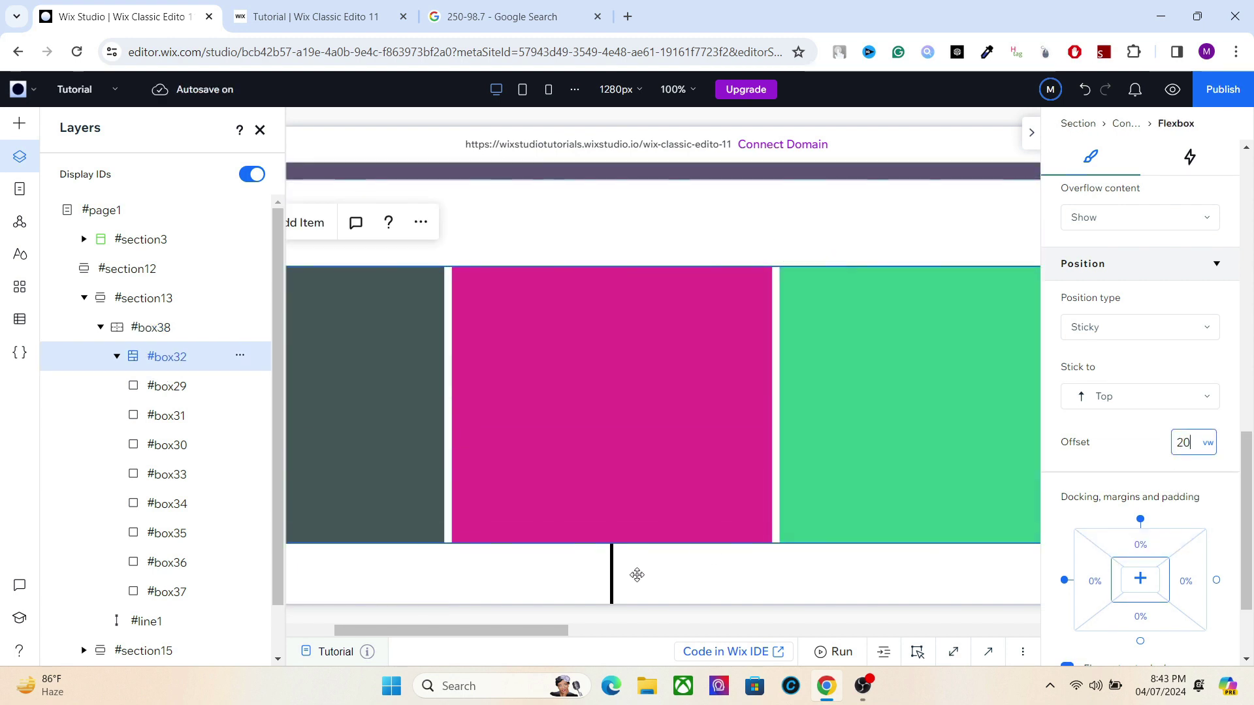
Set the top margin of the vertical line #line1 to 20 vw and publish the site
{"action": "left_click", "coordinate": [612, 580]}
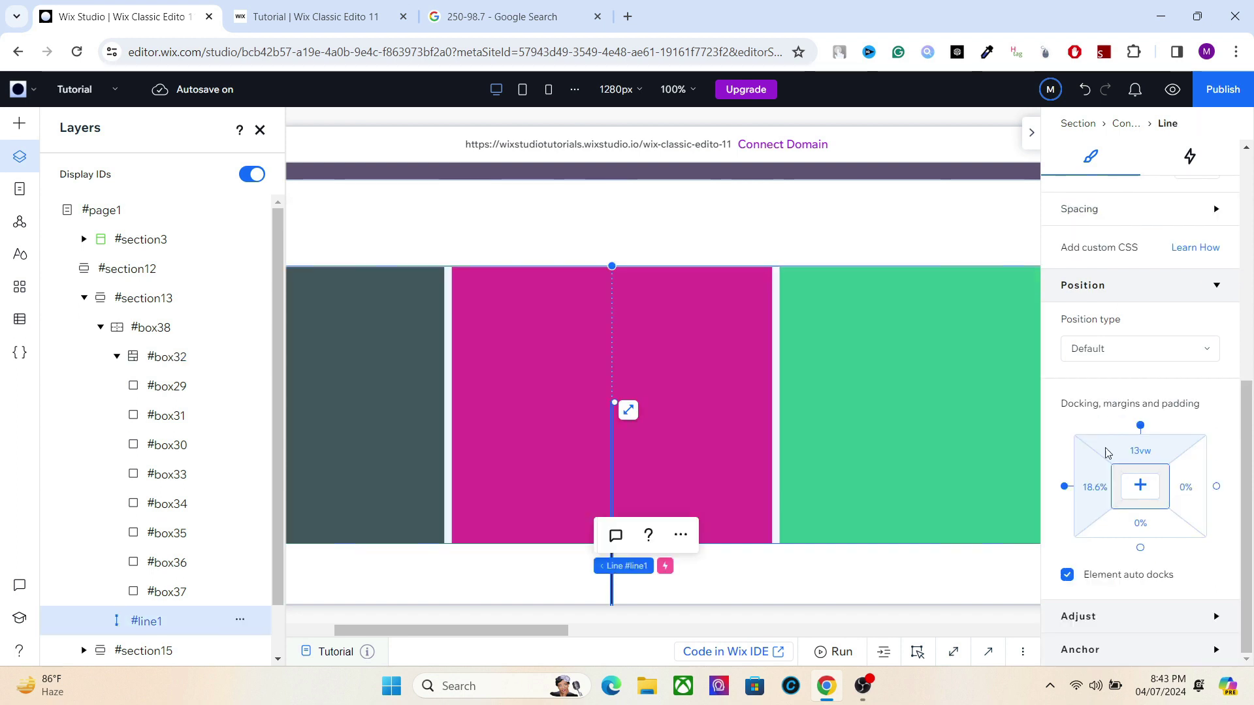
{"action": "left_click", "coordinate": [1124, 455]}
{"action": "type", "text": "20"}
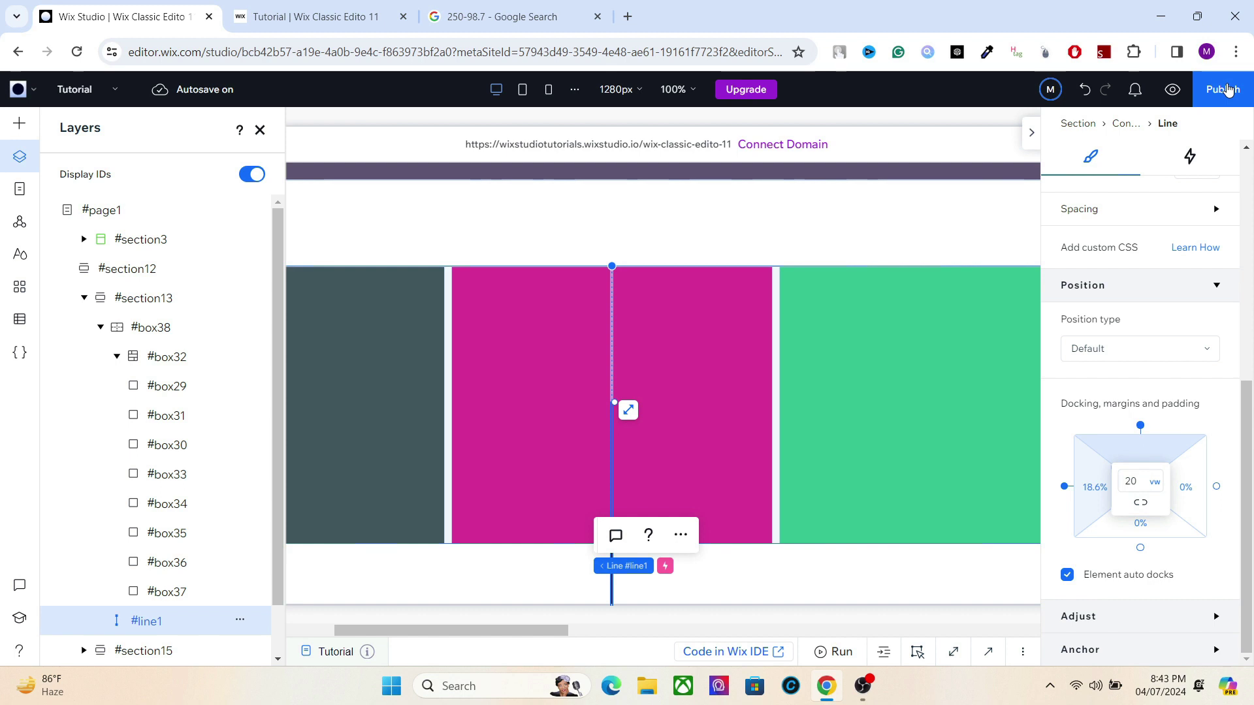
{"action": "key", "text": "Return"}
{"action": "mouse_move", "coordinate": [719, 95]}
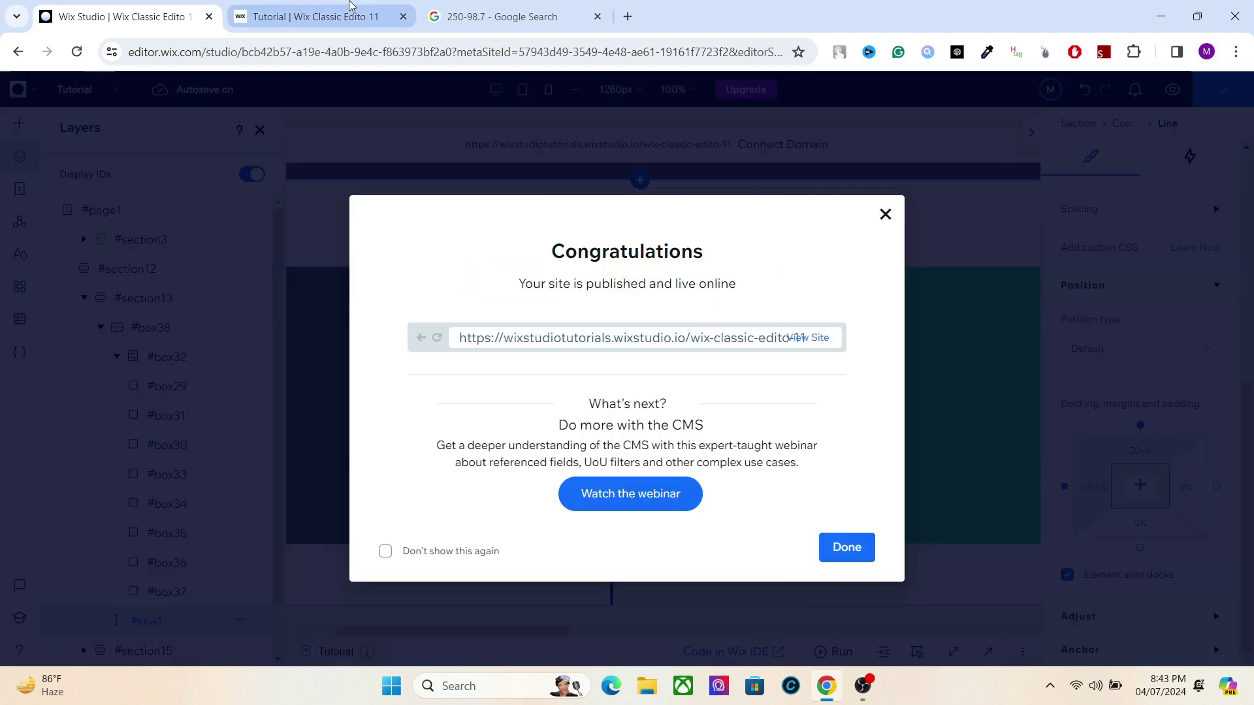
Scroll the live Tutorial page in its browser tab through the whole horizontal animation down to the Featured Products section
{"action": "left_click", "coordinate": [346, 6]}
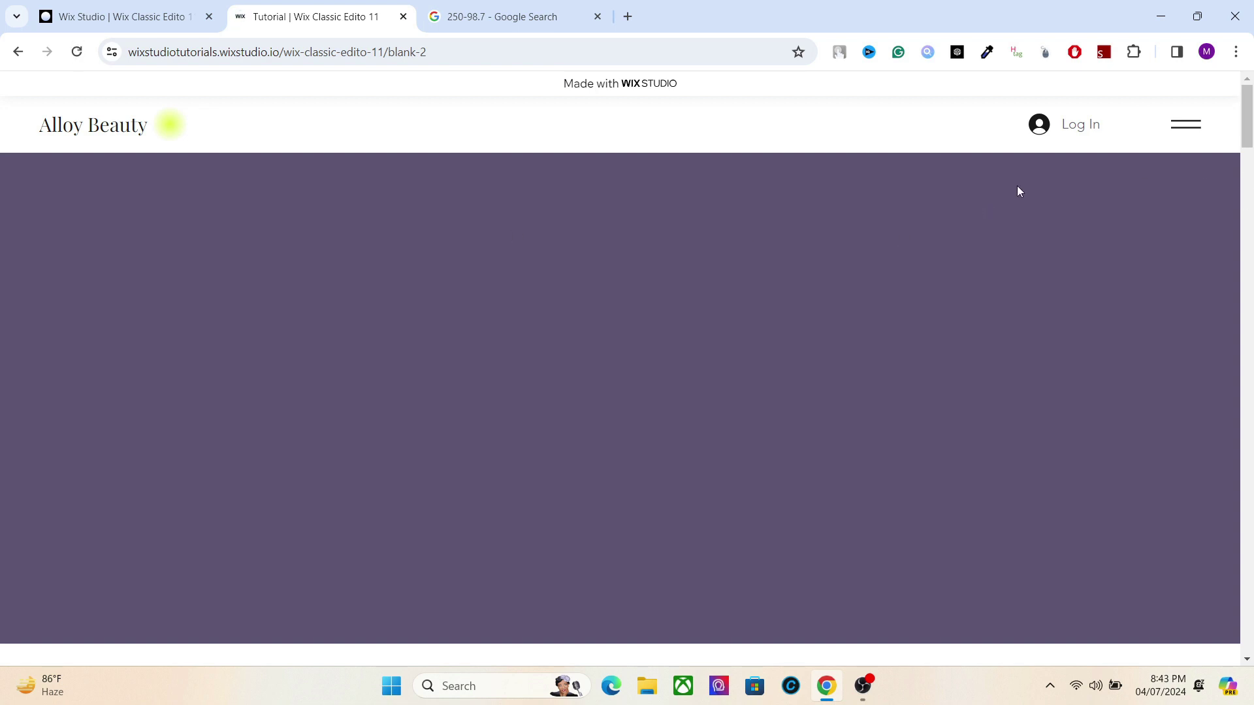
{"action": "left_click_drag", "start_coordinate": [1247, 113], "coordinate": [1223, 129]}
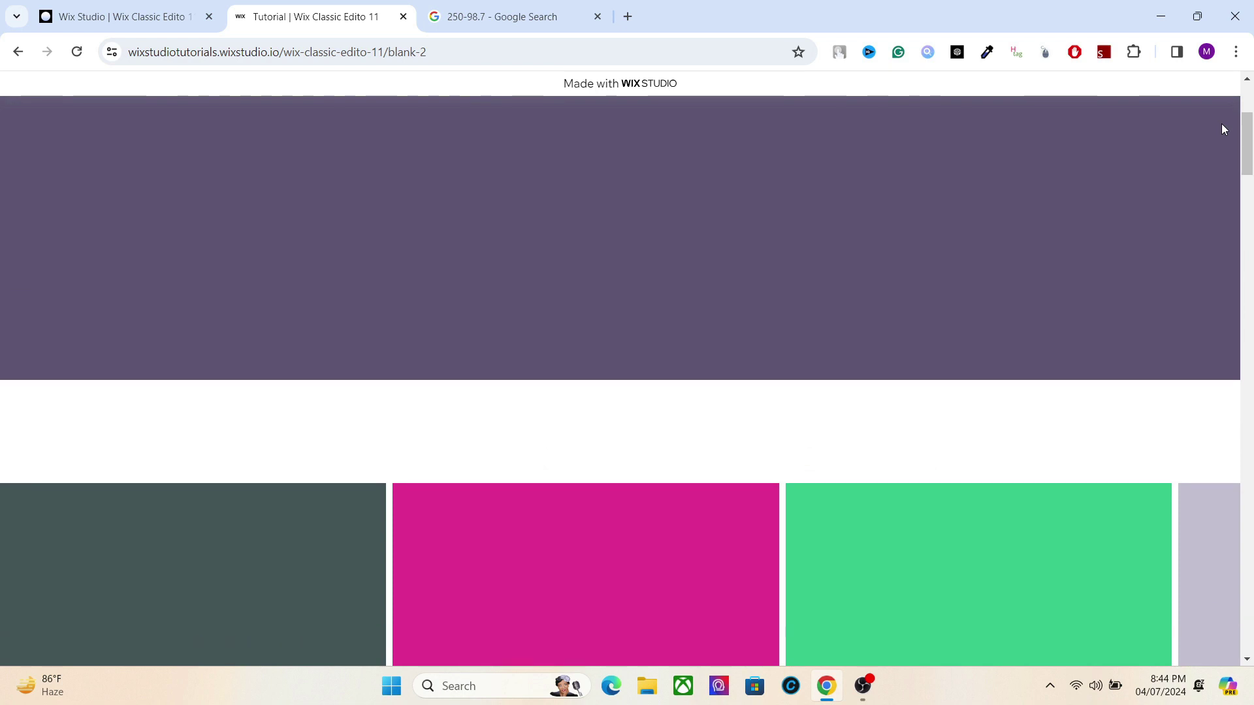
{"action": "scroll", "coordinate": [1224, 129], "scroll_direction": "down", "scroll_amount": 20}
{"action": "scroll", "coordinate": [1223, 129], "scroll_direction": "down", "scroll_amount": 10}
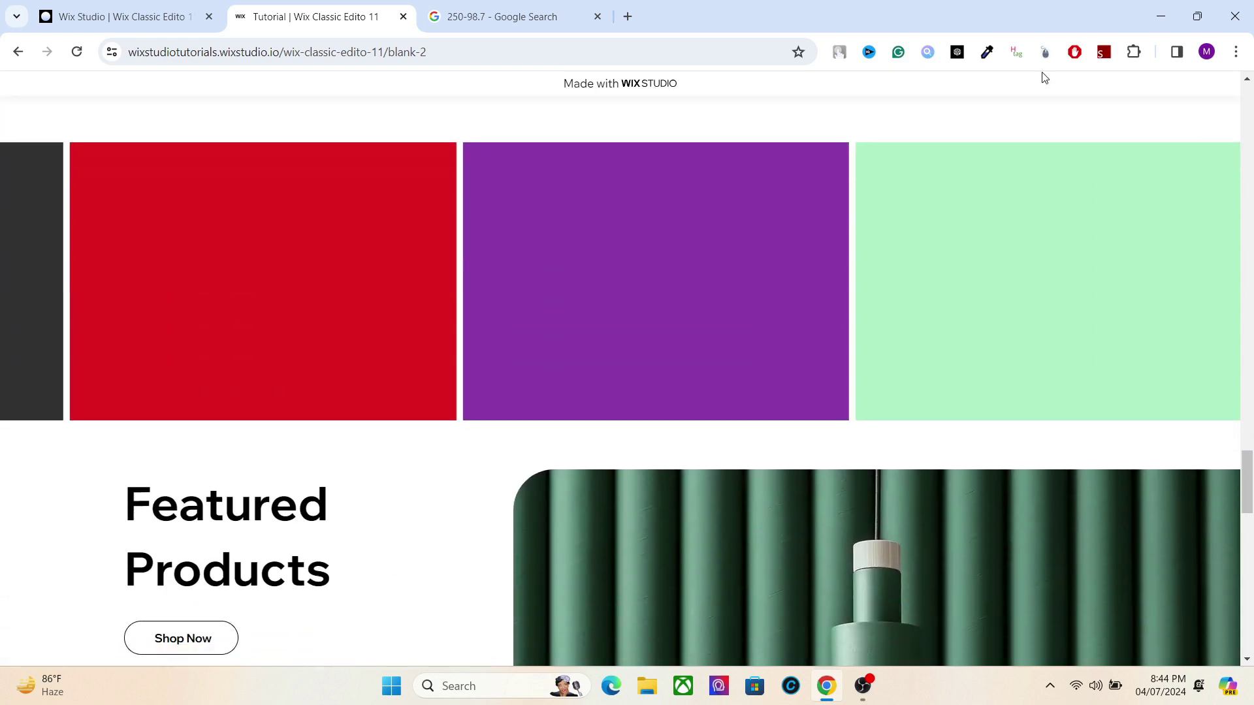
Return to the Wix Studio editor and set the layout direction of the flexbox #box32 to Right to Left
{"action": "left_click", "coordinate": [118, 17]}
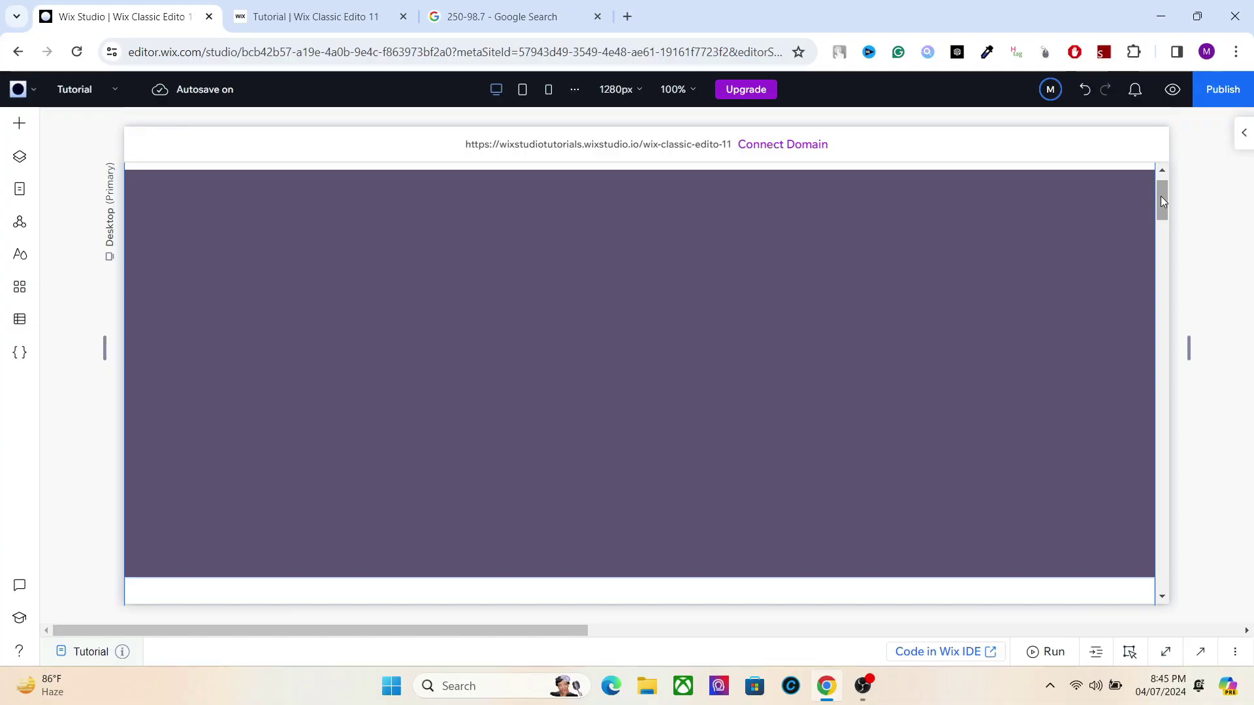
{"action": "left_click_drag", "start_coordinate": [1161, 196], "coordinate": [1165, 233]}
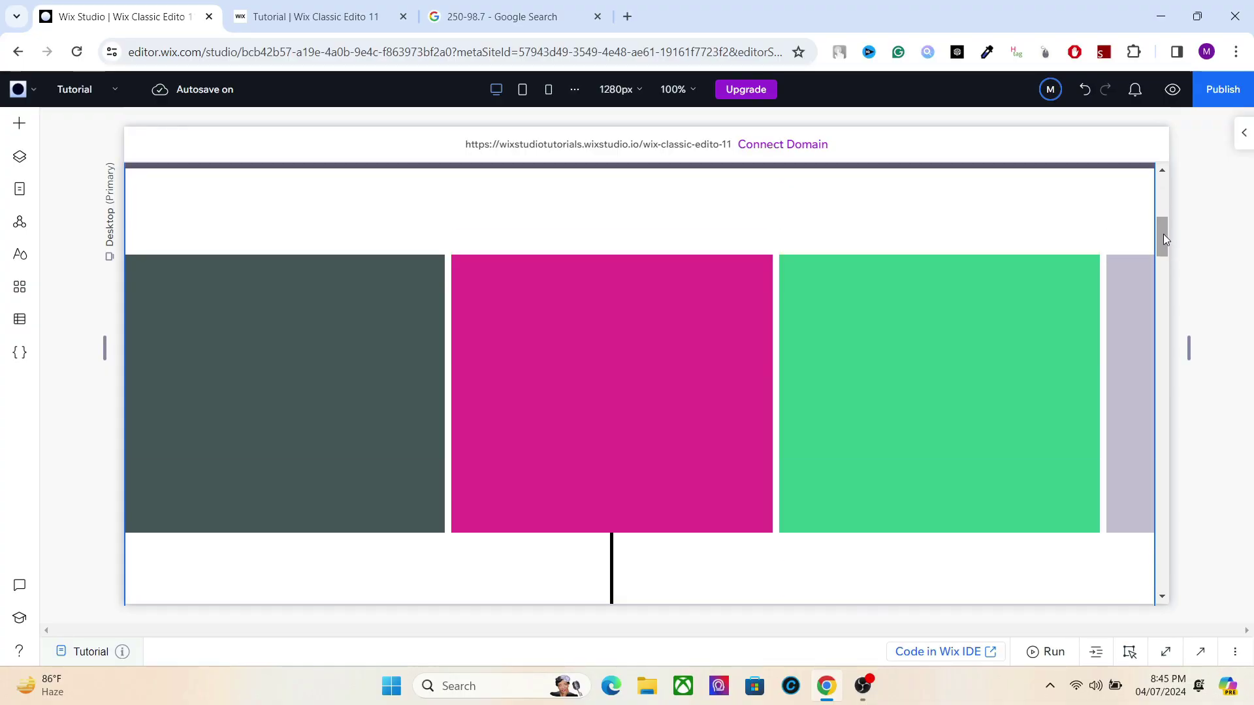
{"action": "left_click", "coordinate": [1244, 133]}
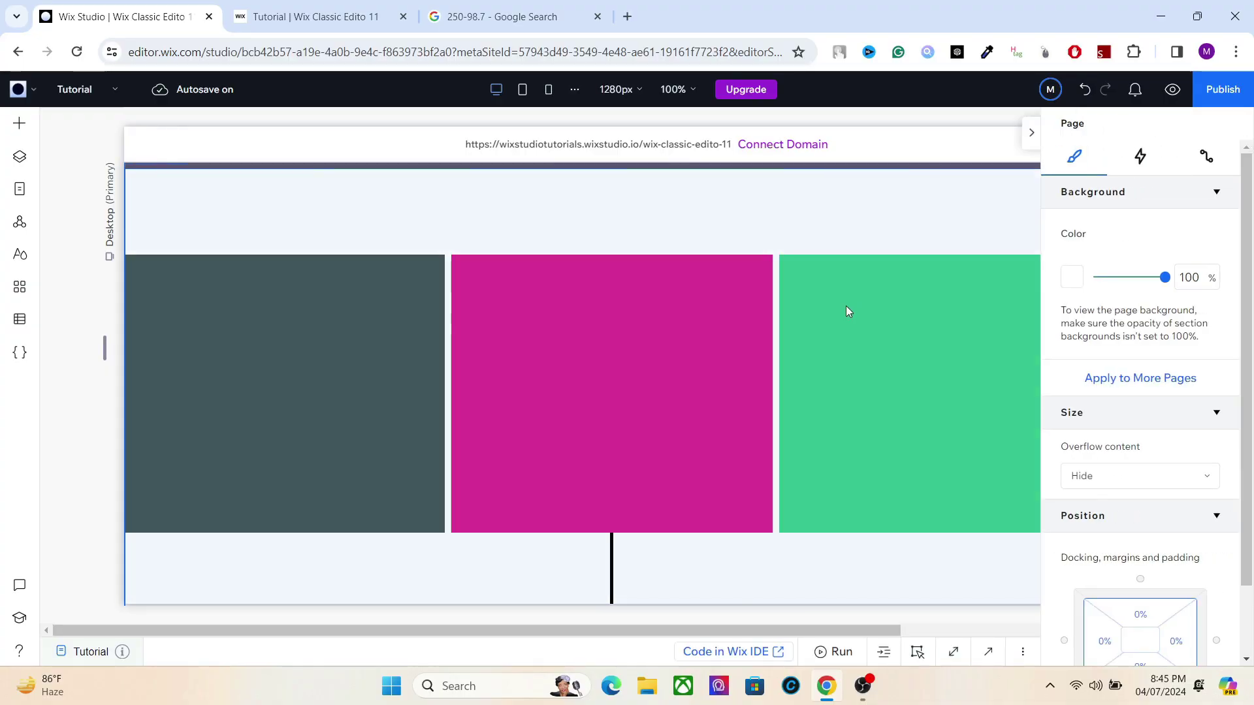
{"action": "left_click", "coordinate": [846, 305]}
{"action": "left_click", "coordinate": [702, 325]}
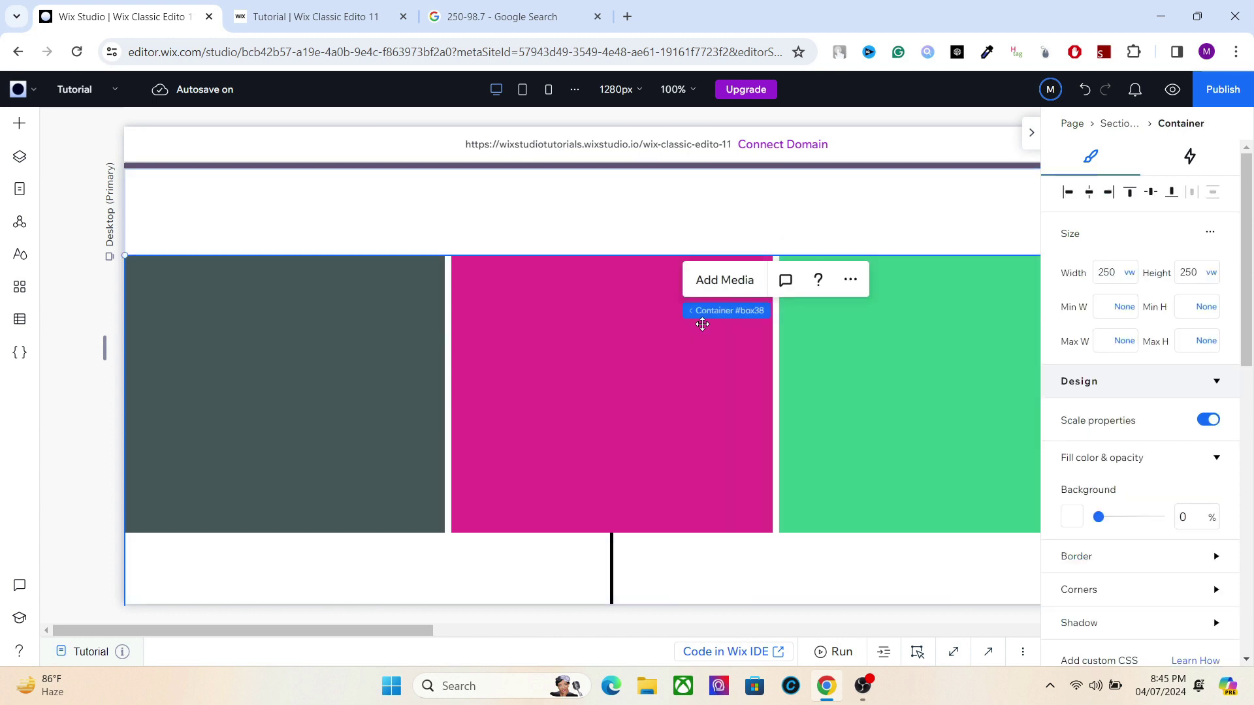
{"action": "key", "text": "Escape"}
{"action": "left_click_drag", "start_coordinate": [1249, 313], "coordinate": [1247, 449]}
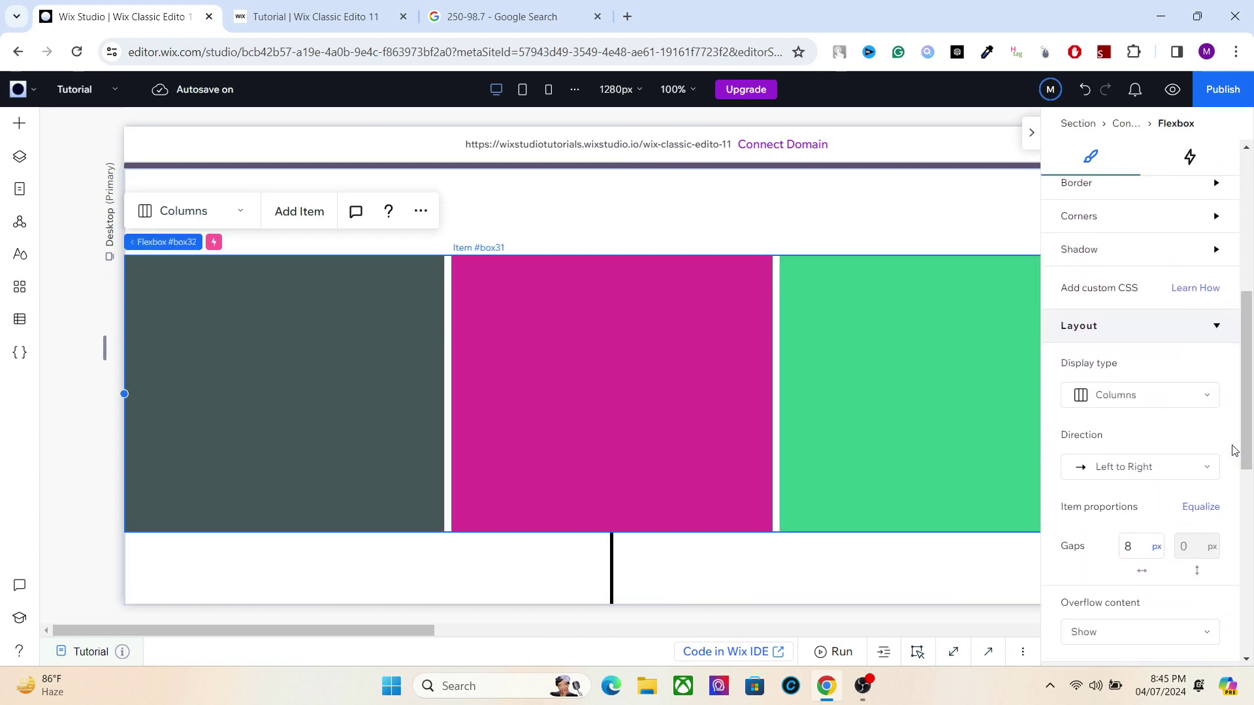
{"action": "left_click", "coordinate": [1144, 467]}
{"action": "left_click", "coordinate": [1132, 498]}
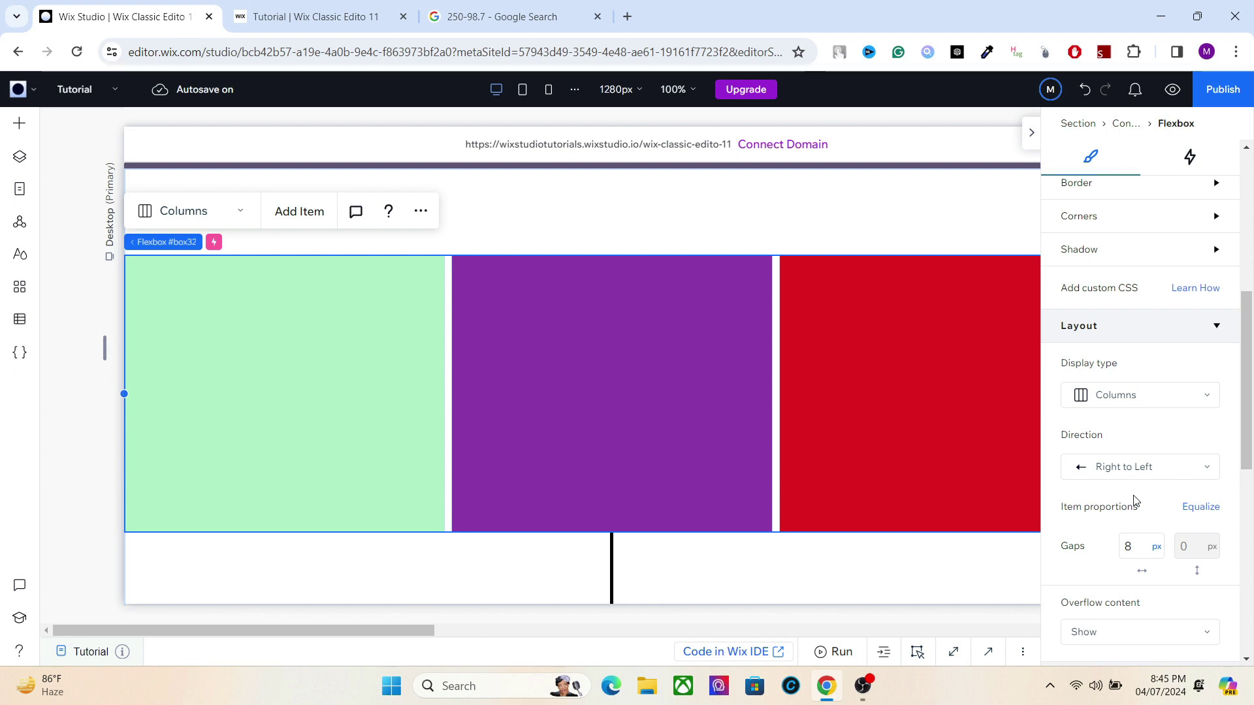
Turn the moving-out angle of the flexbox's line-triggered Move scroll animation to the opposite direction, pointing right
{"action": "left_click", "coordinate": [1185, 162]}
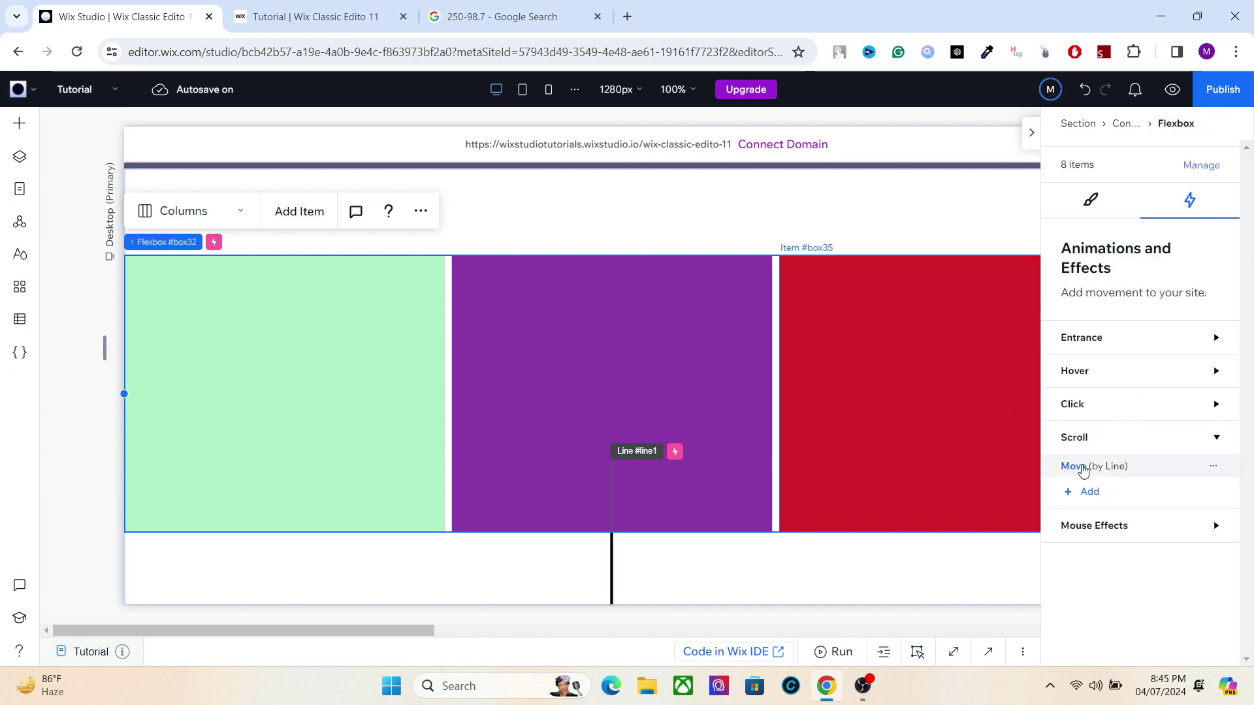
{"action": "left_click", "coordinate": [1081, 466]}
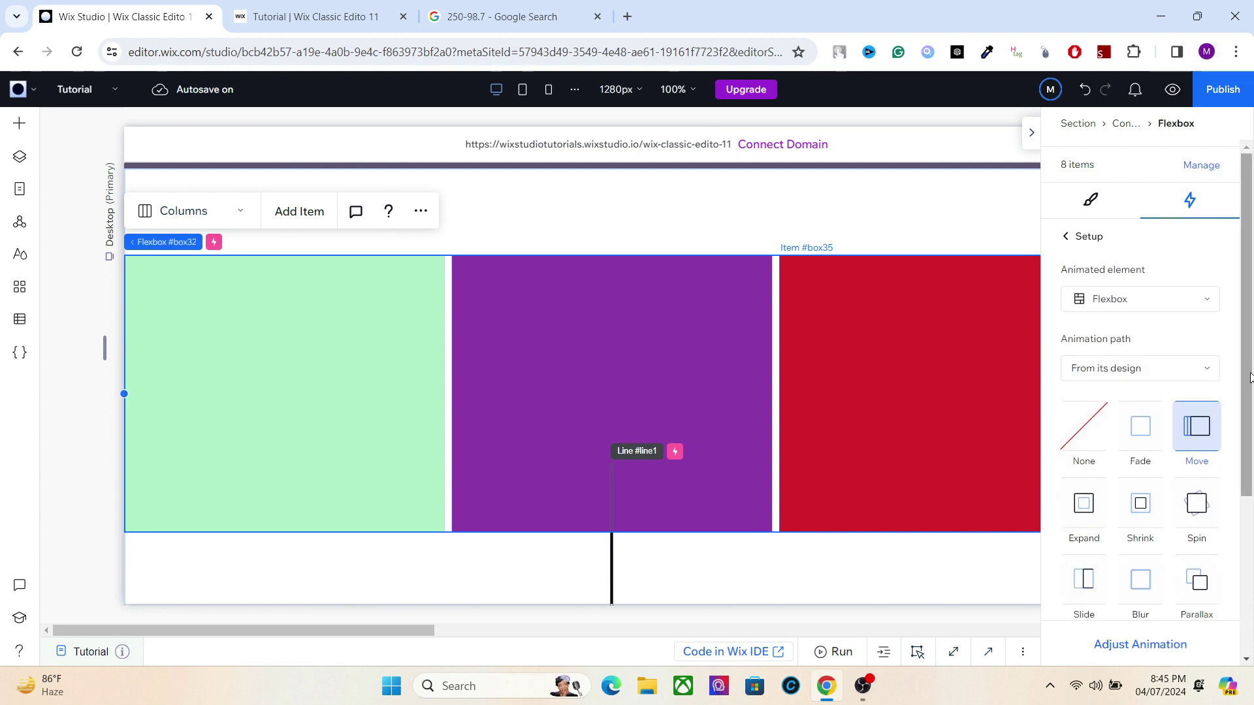
{"action": "left_click_drag", "start_coordinate": [1243, 376], "coordinate": [1243, 426]}
{"action": "left_click", "coordinate": [1132, 645]}
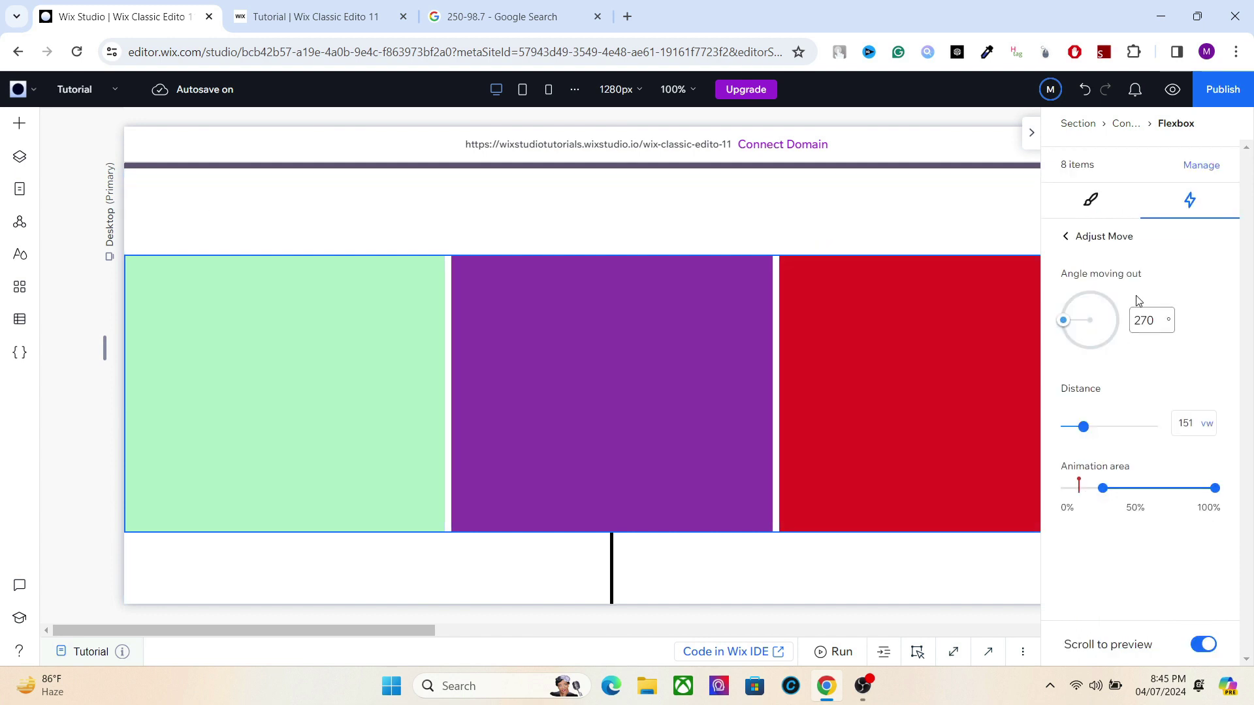
{"action": "left_click_drag", "start_coordinate": [1064, 322], "coordinate": [1144, 330]}
{"action": "double_click", "coordinate": [1145, 324]}
{"action": "key", "text": "Return"}
{"action": "left_click", "coordinate": [591, 327]}
{"action": "left_click", "coordinate": [1034, 134]}
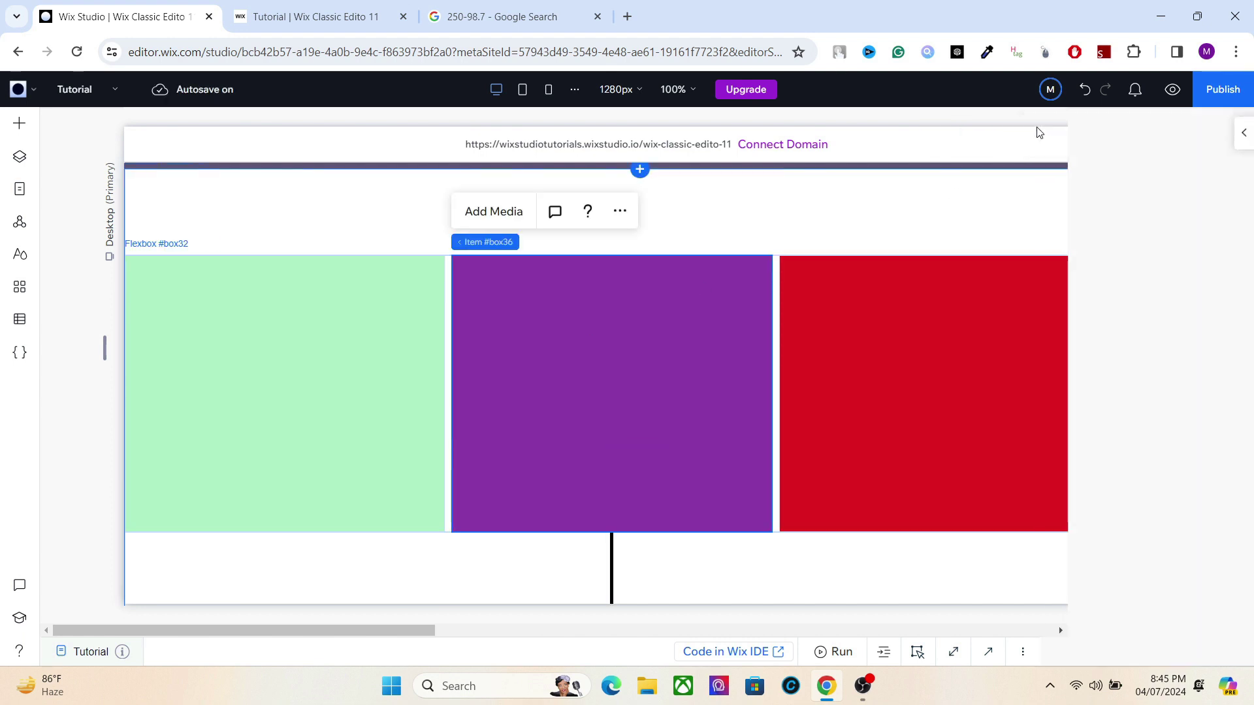
Check the alignment and size settings of the flexbox #box32 and the container #box38, and publish the site
{"action": "left_click", "coordinate": [19, 156]}
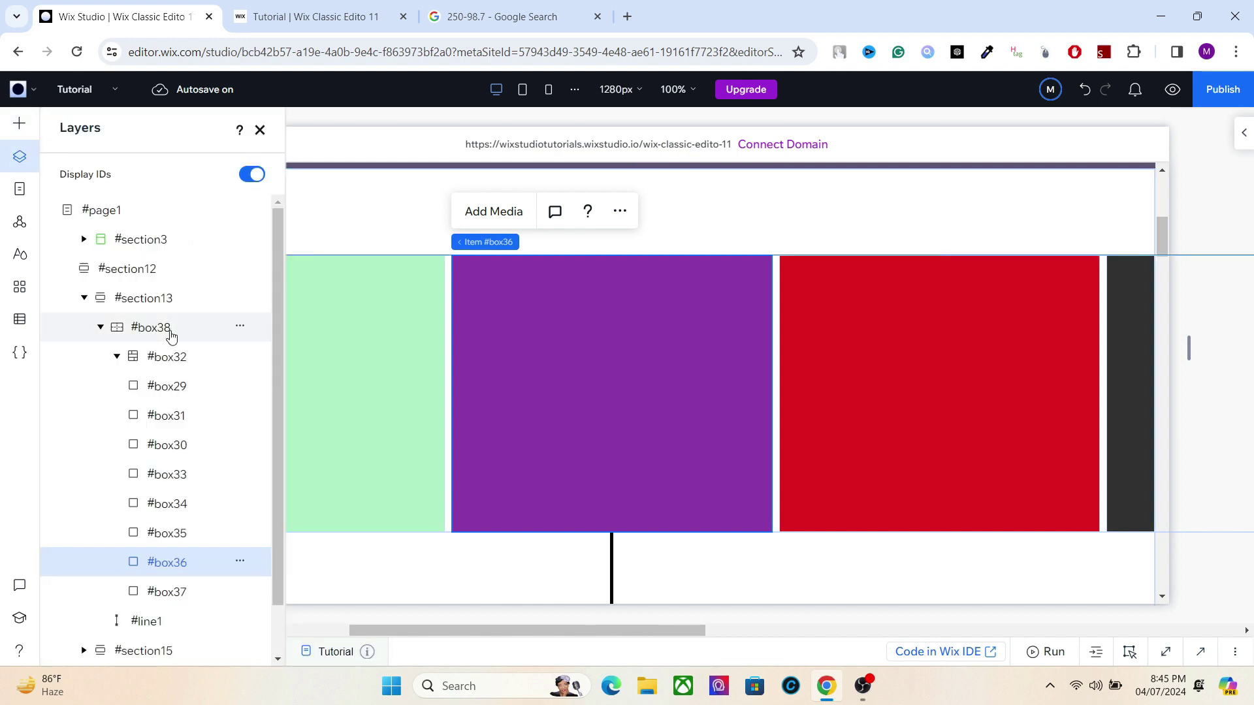
{"action": "left_click", "coordinate": [151, 328]}
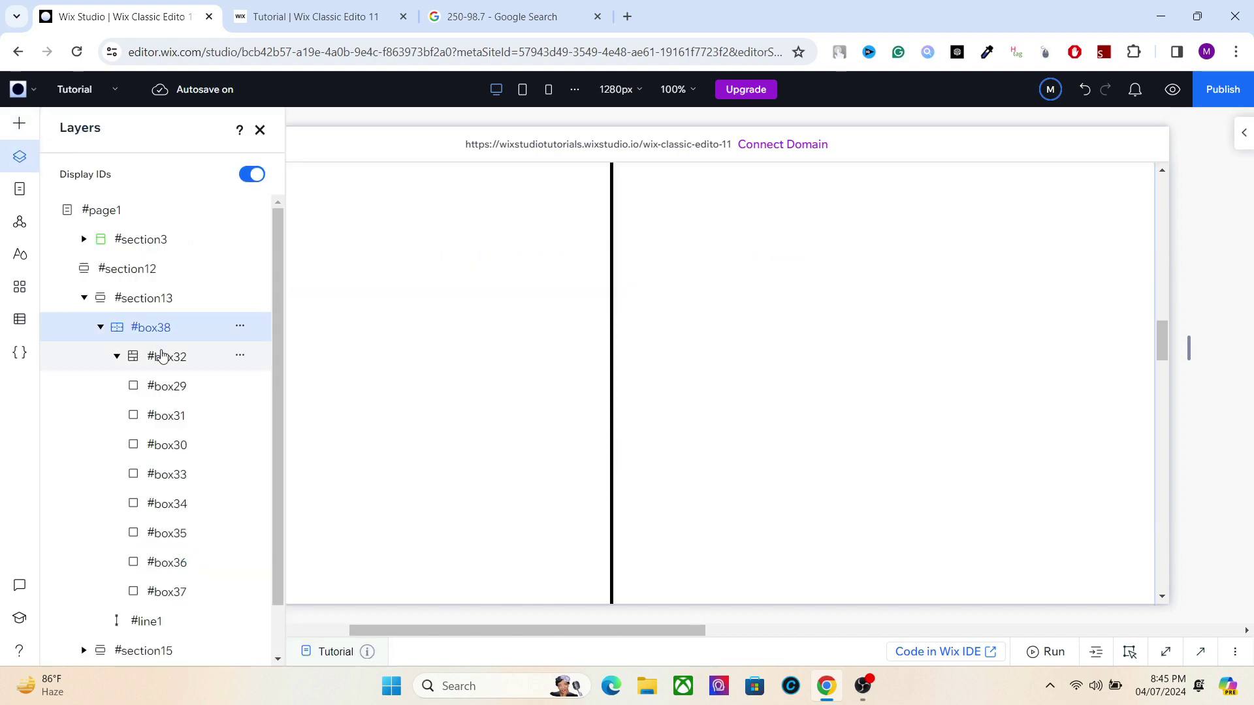
{"action": "left_click", "coordinate": [162, 355]}
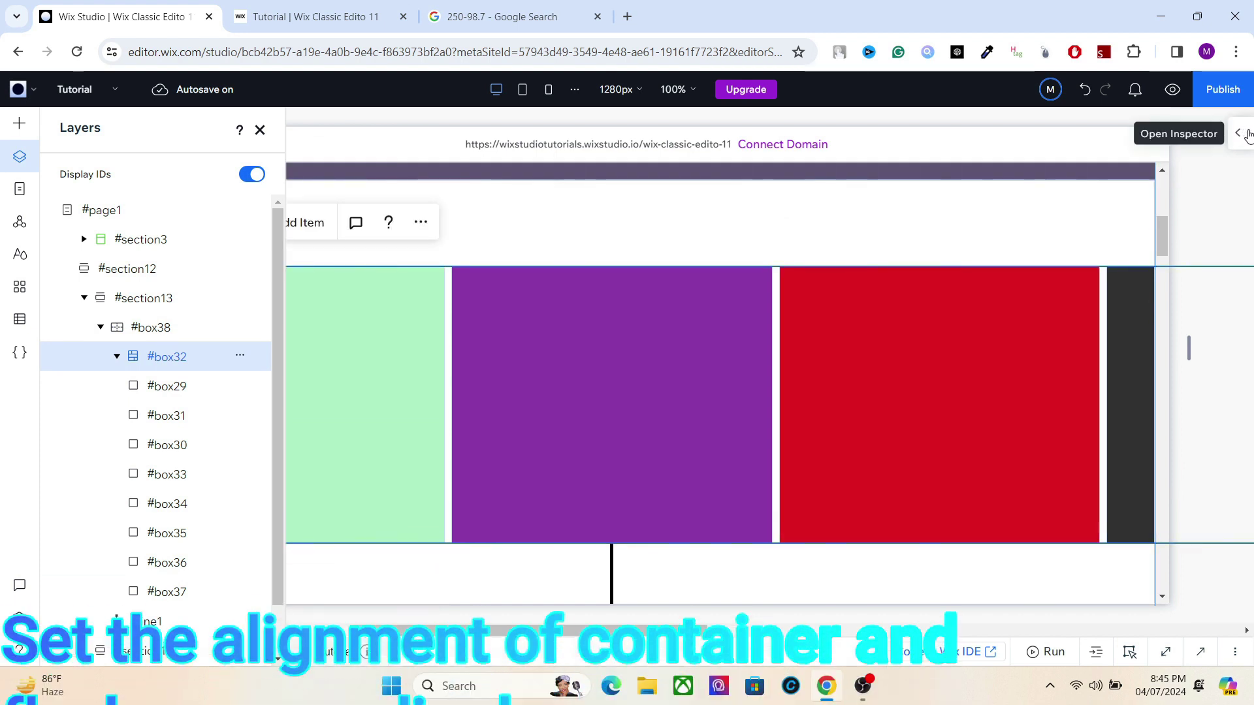
{"action": "left_click", "coordinate": [1247, 135]}
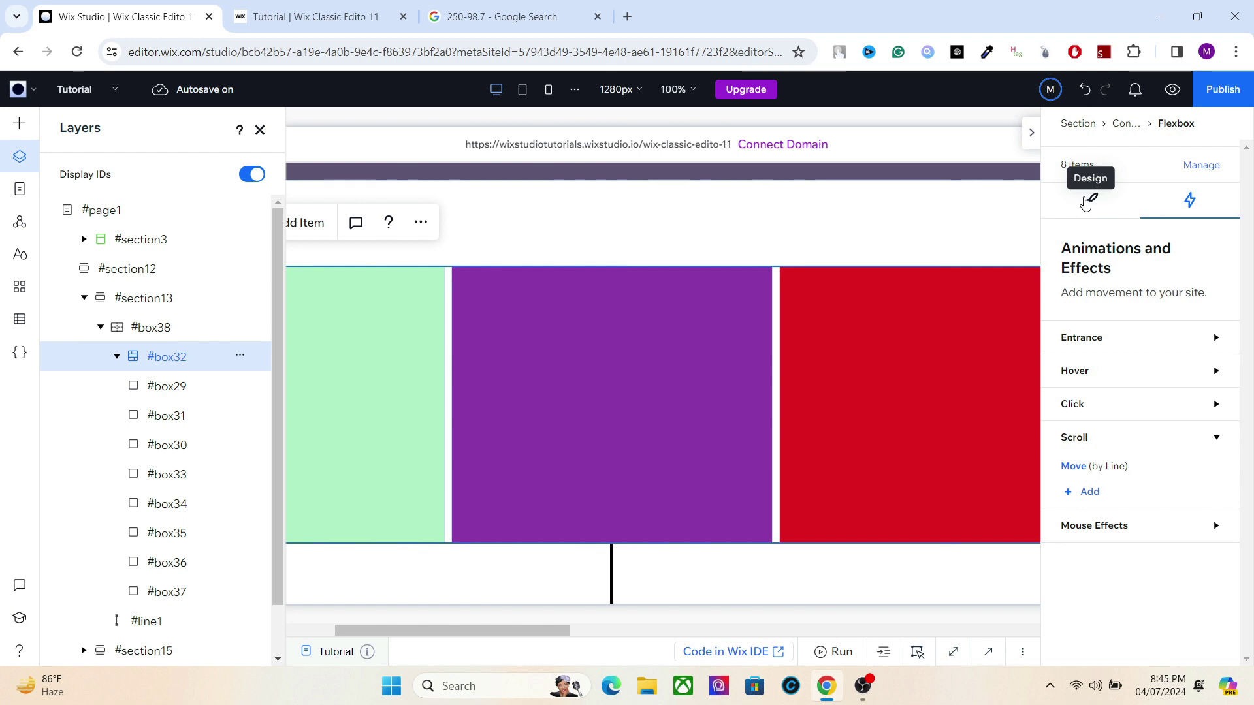
{"action": "left_click", "coordinate": [1087, 202]}
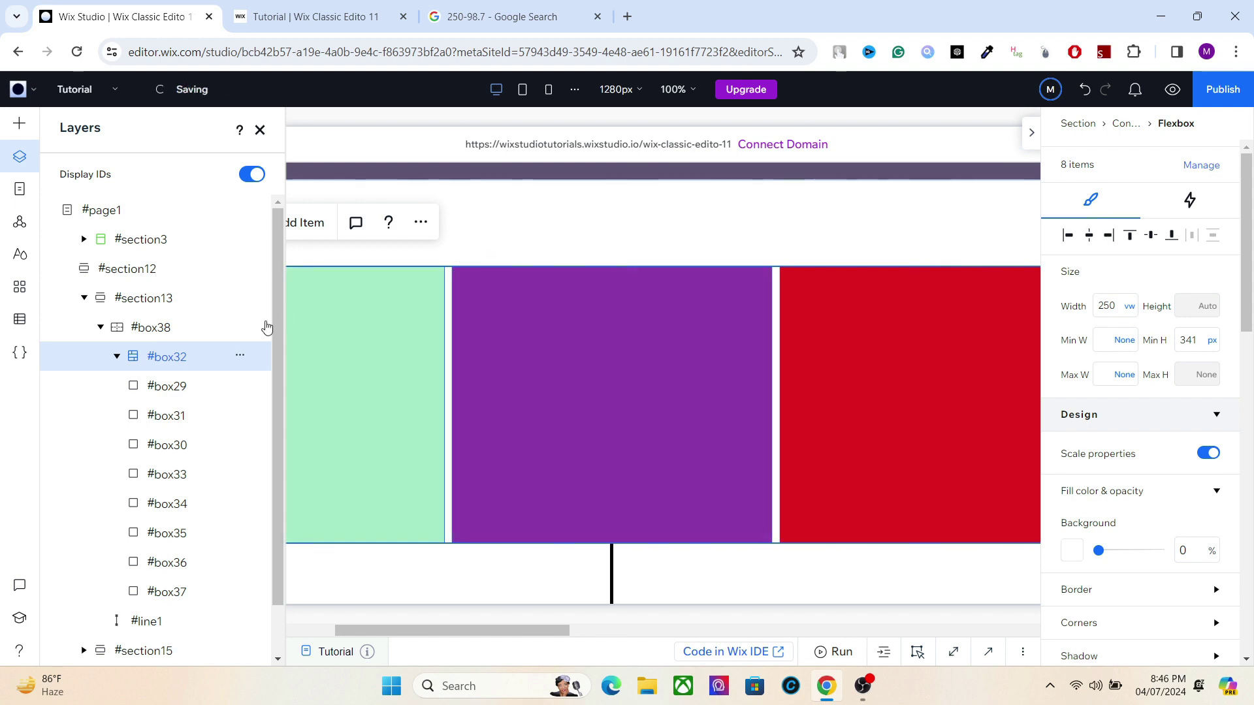
{"action": "left_click", "coordinate": [186, 336]}
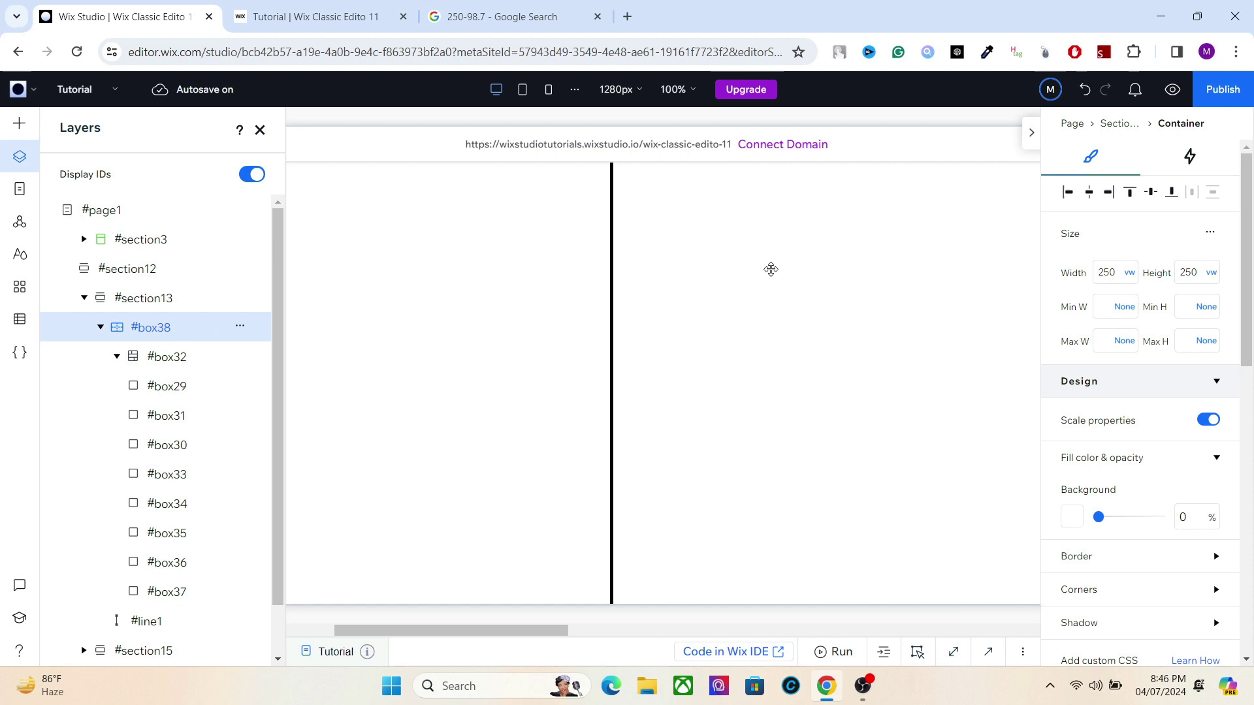
{"action": "left_click", "coordinate": [175, 357]}
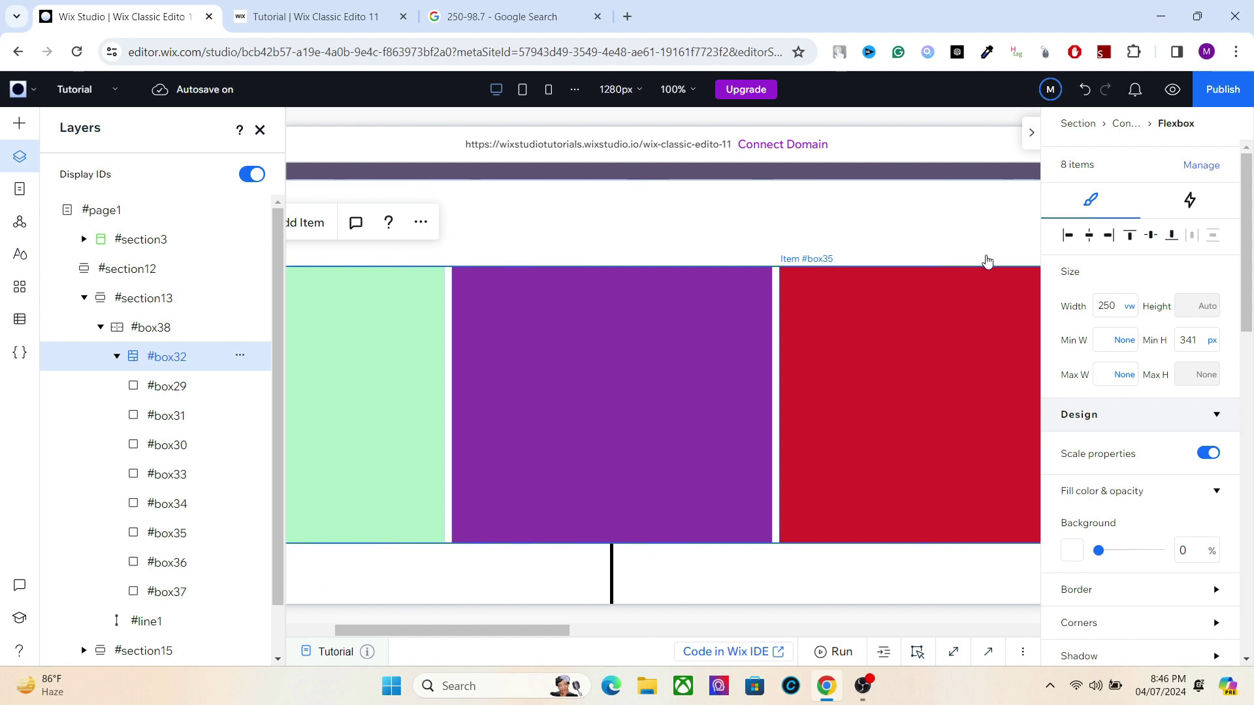
{"action": "left_click", "coordinate": [173, 327]}
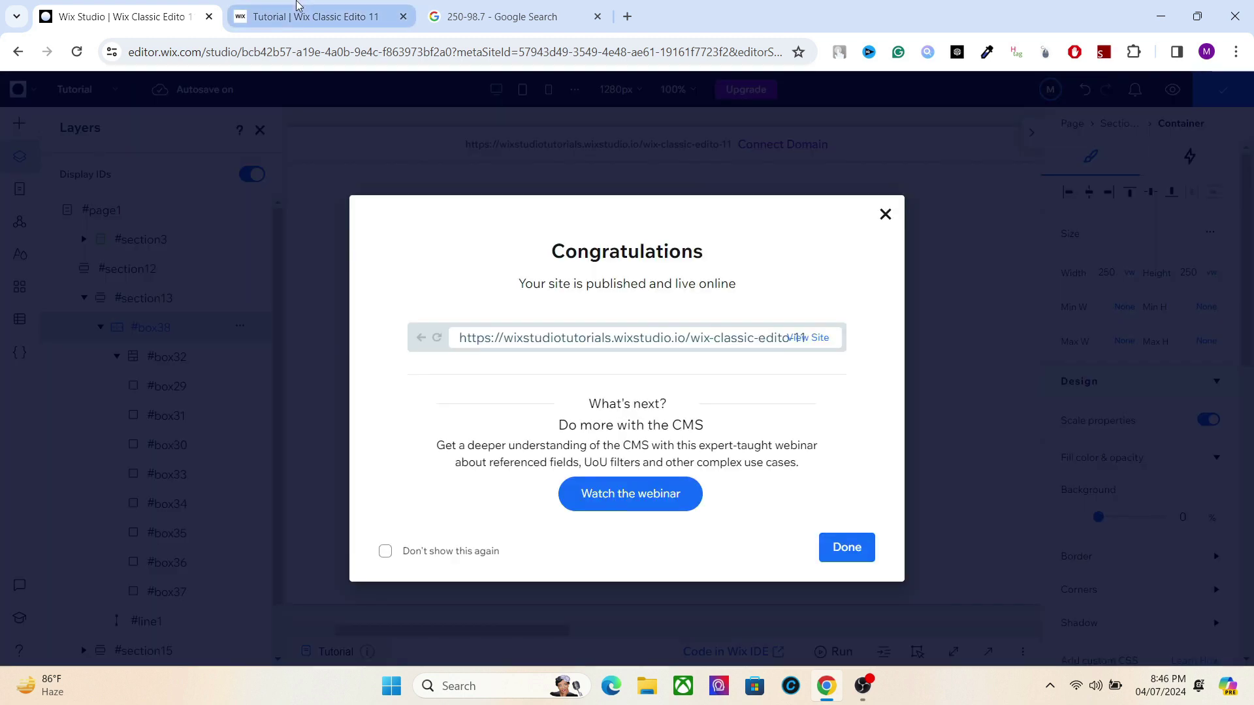
Reload the live Tutorial page in its browser tab and scroll from the header down through the reversed horizontal animation
{"action": "left_click", "coordinate": [313, 15]}
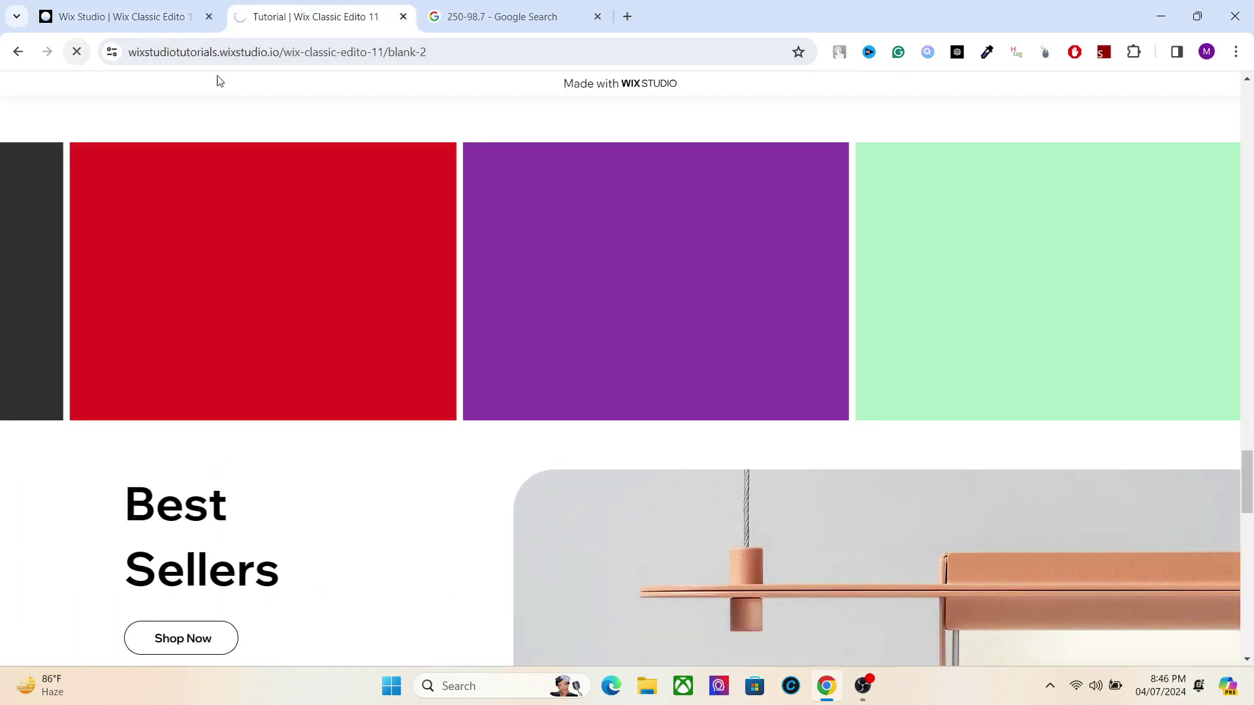
{"action": "left_click", "coordinate": [1252, 188]}
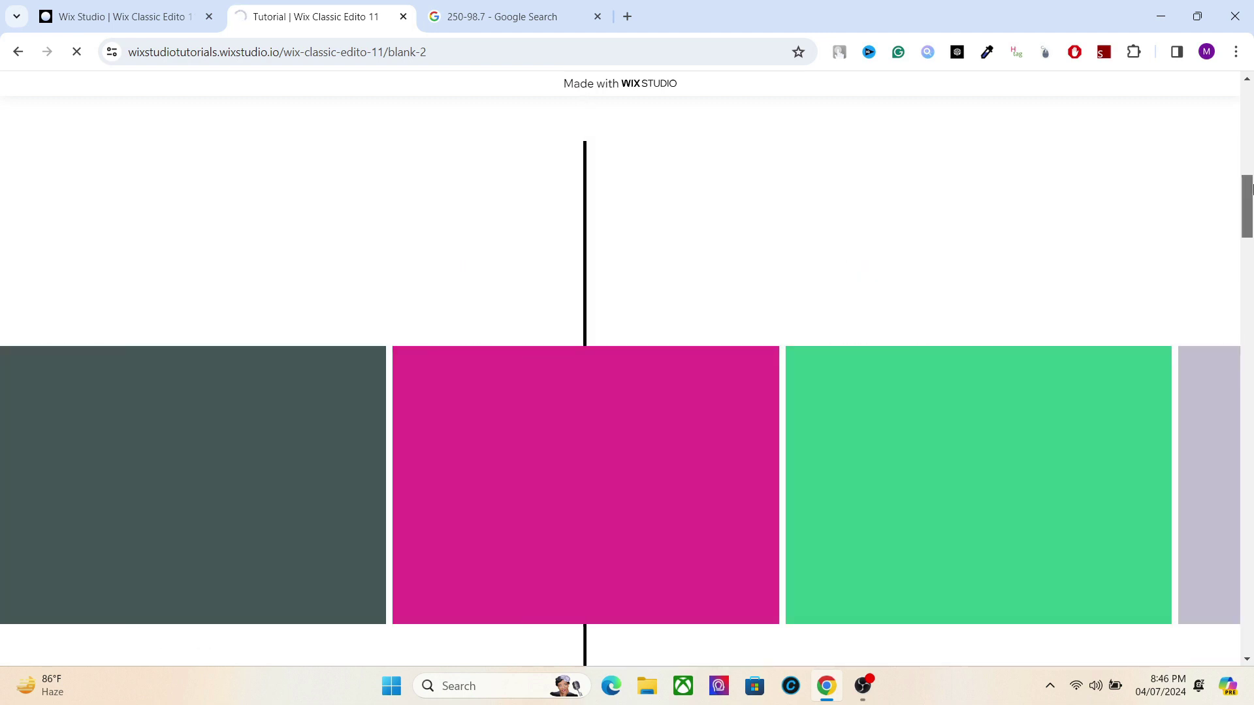
{"action": "left_click_drag", "start_coordinate": [1252, 188], "coordinate": [1252, 62]}
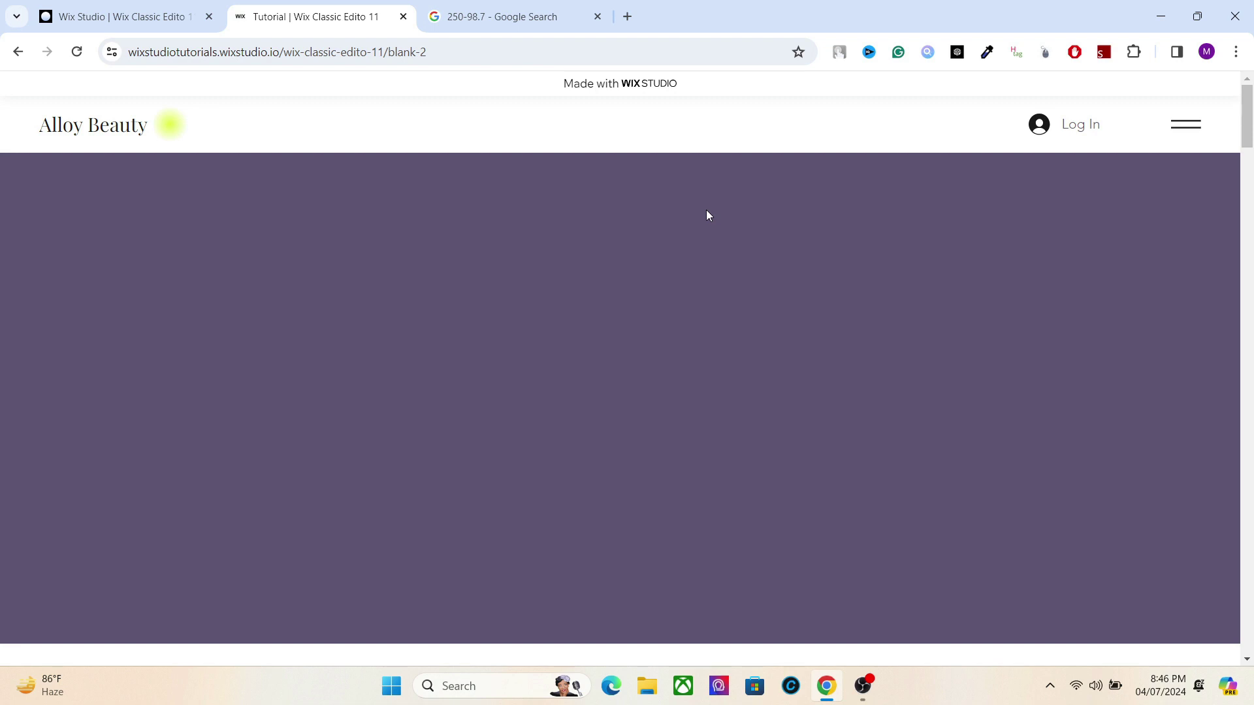
{"action": "left_click", "coordinate": [1252, 261]}
{"action": "left_click_drag", "start_coordinate": [1251, 261], "coordinate": [1237, 81]}
{"action": "left_click_drag", "start_coordinate": [1250, 149], "coordinate": [1251, 593]}
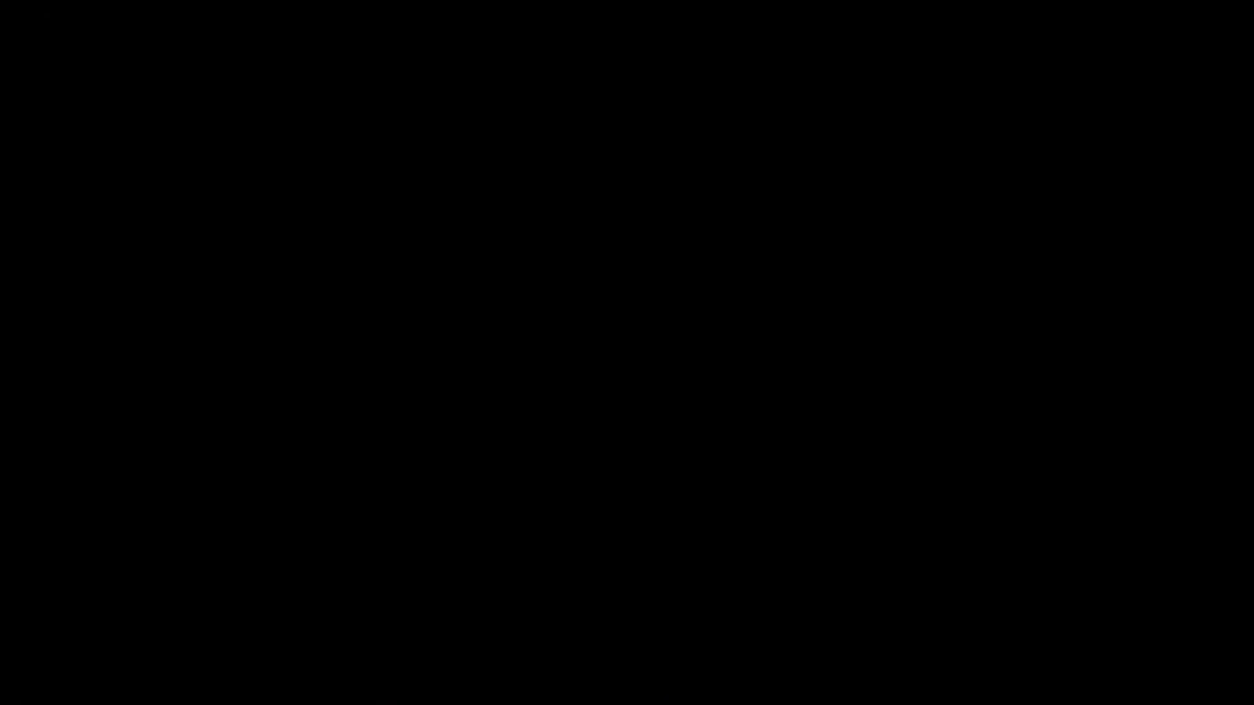